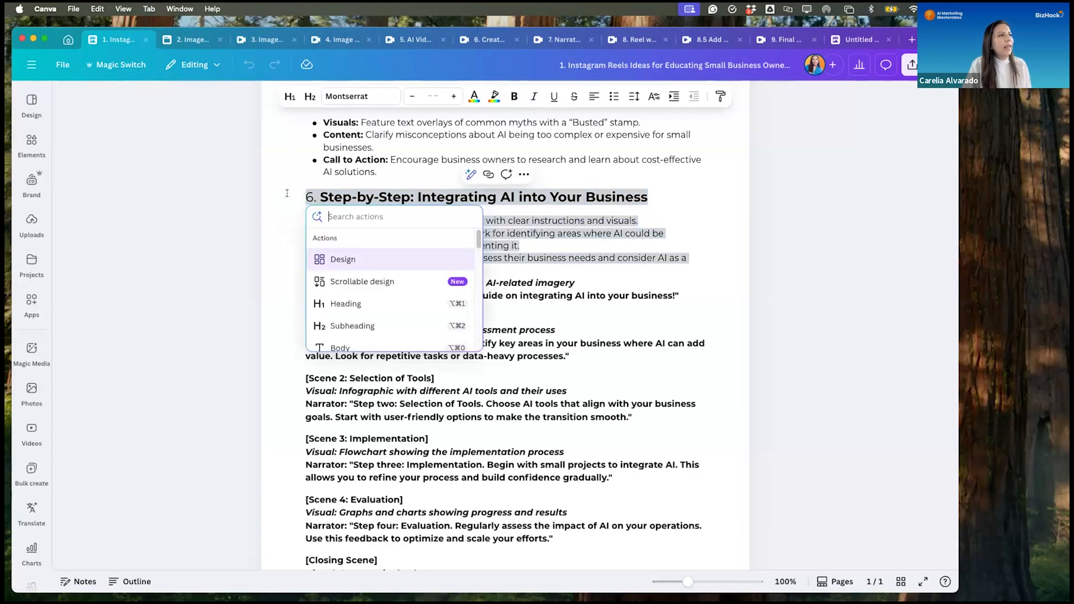
# - Try having the AI continue writing from the selected "Step-by-Step: Integrating AI into Your Business" section
pyautogui.click(287, 193)
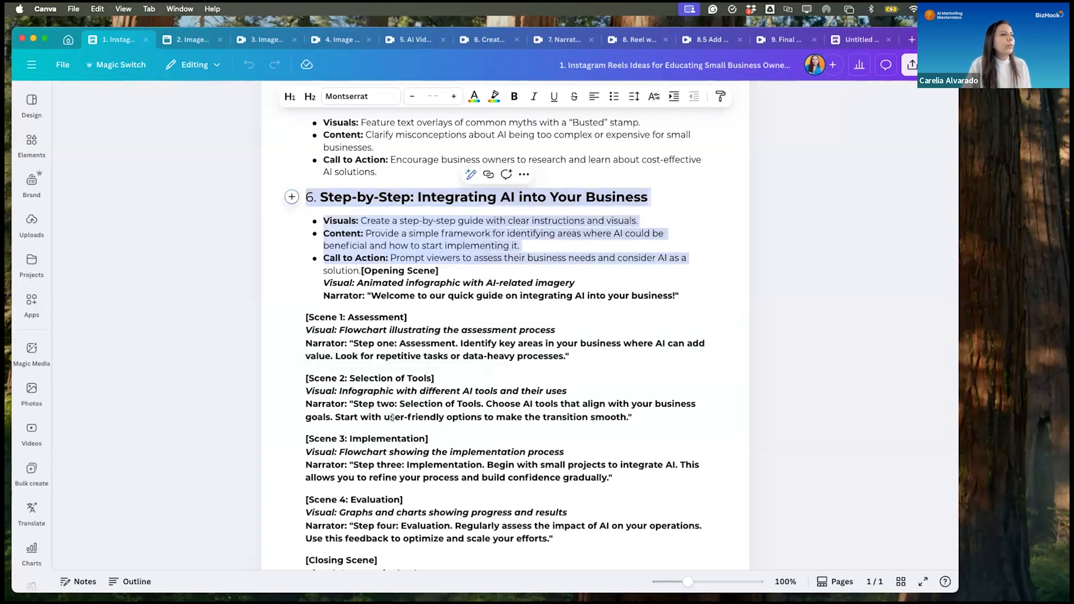
pyautogui.scroll(-2, 392, 417)
pyautogui.scroll(5, 408, 426)
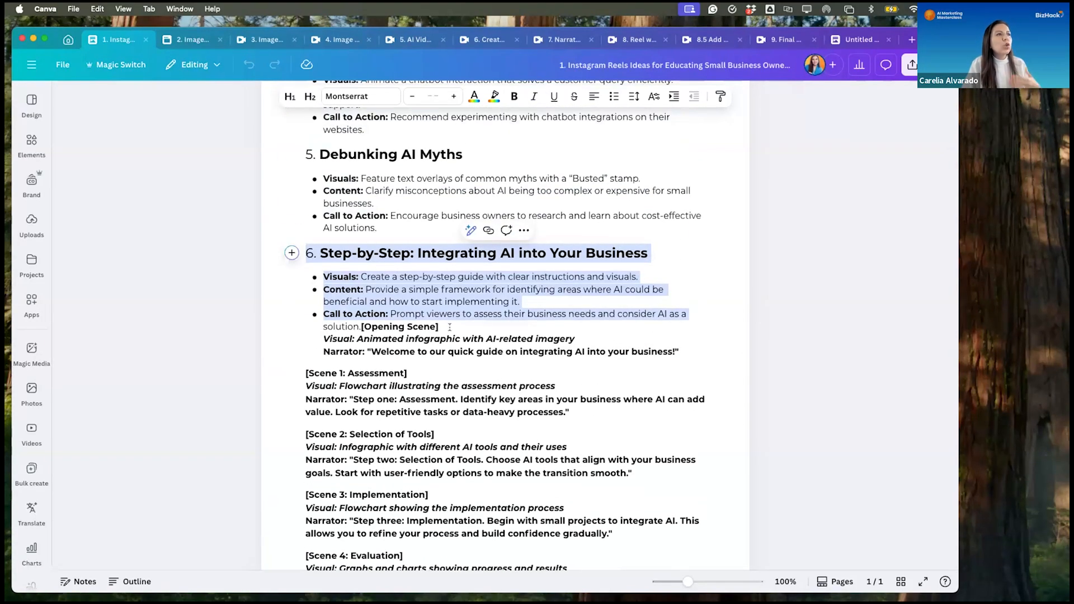
pyautogui.click(469, 233)
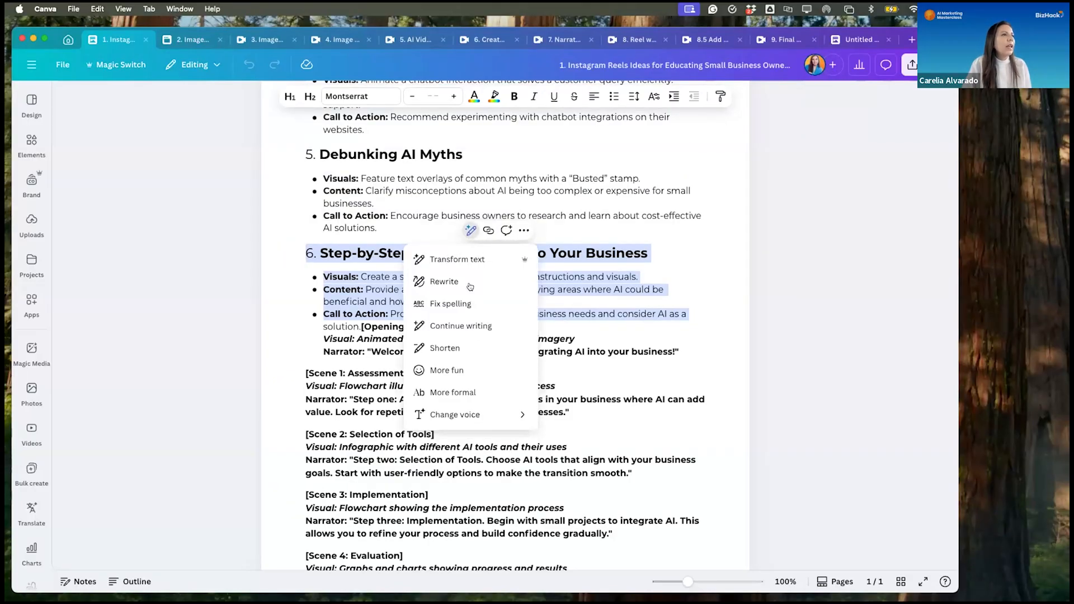
pyautogui.click(472, 324)
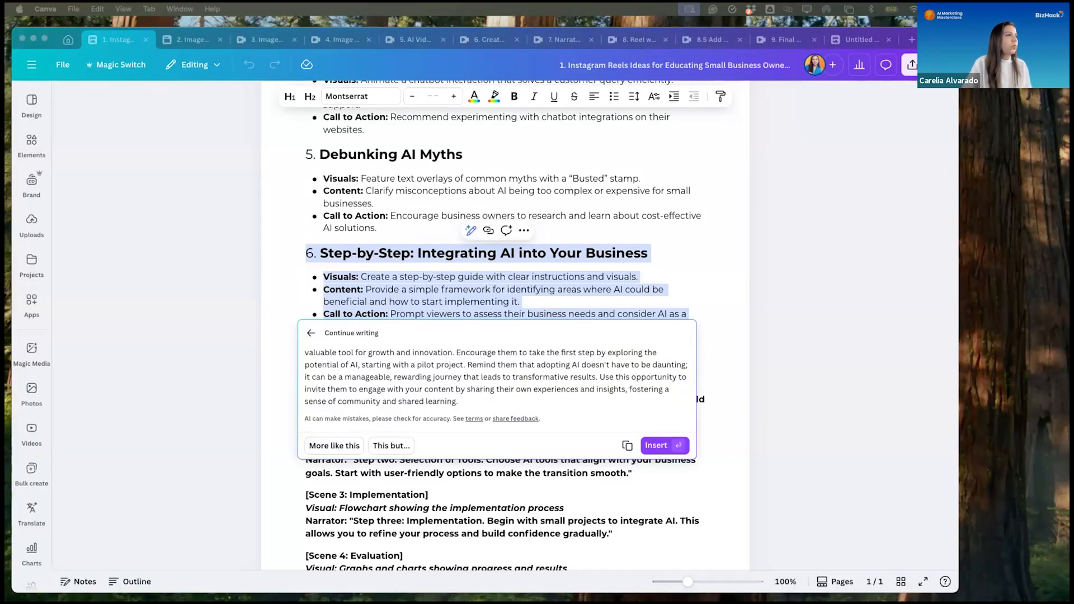
pyautogui.click(383, 443)
pyautogui.click(383, 444)
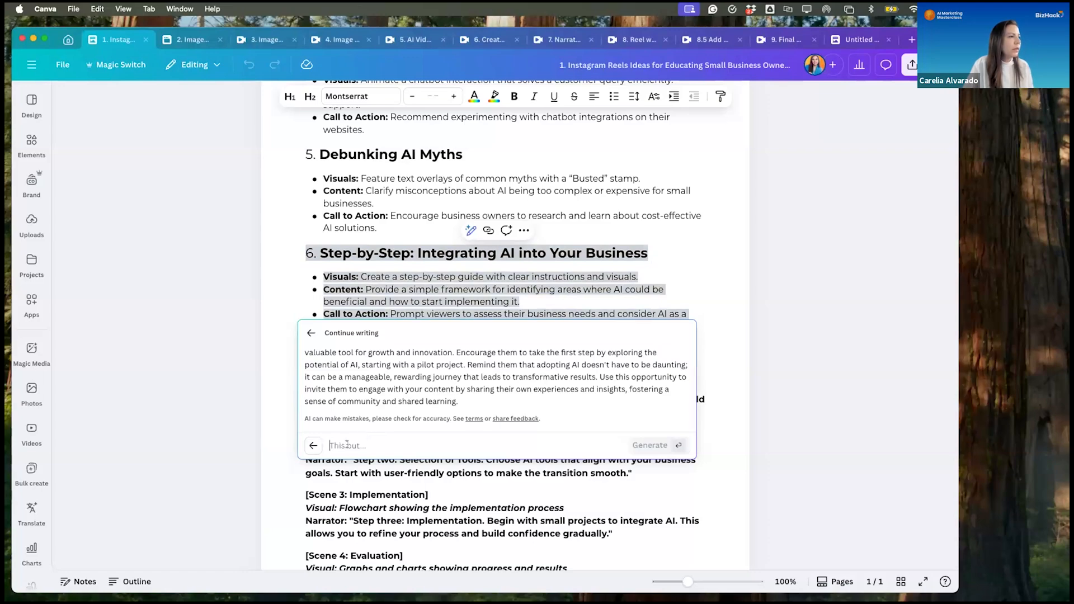
pyautogui.click(242, 216)
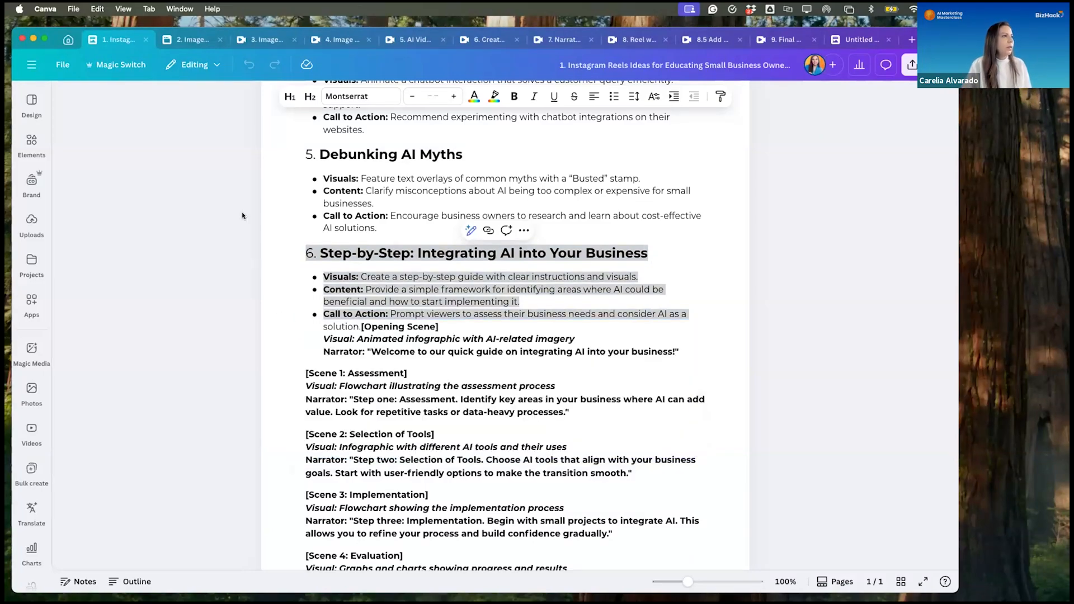
# - Make a copy of the Instagram Reels ideas document and return to the original
pyautogui.rightClick(120, 39)
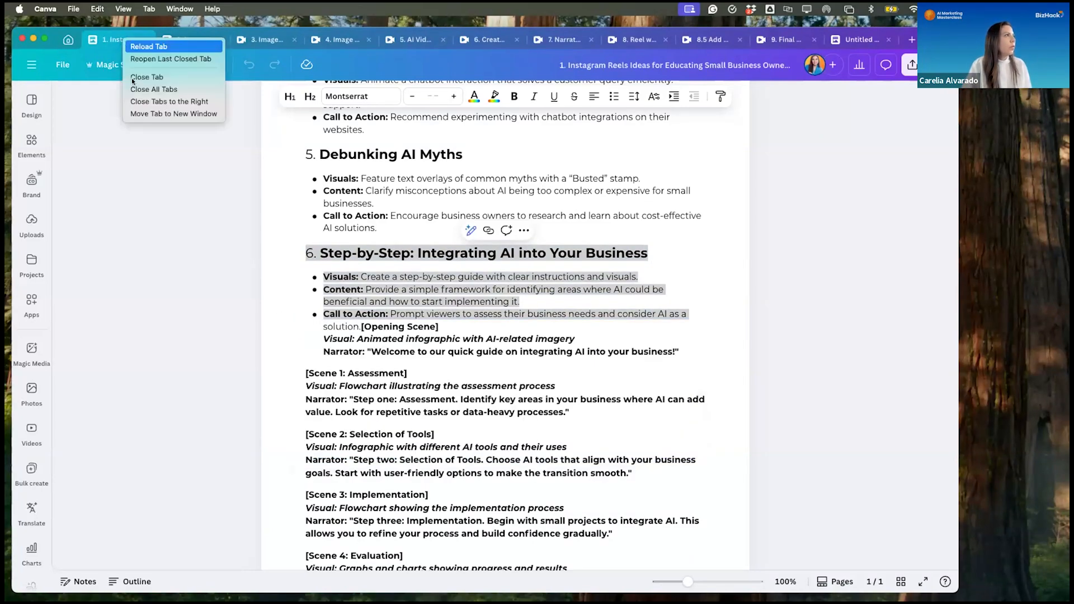
pyautogui.click(62, 65)
pyautogui.click(62, 65)
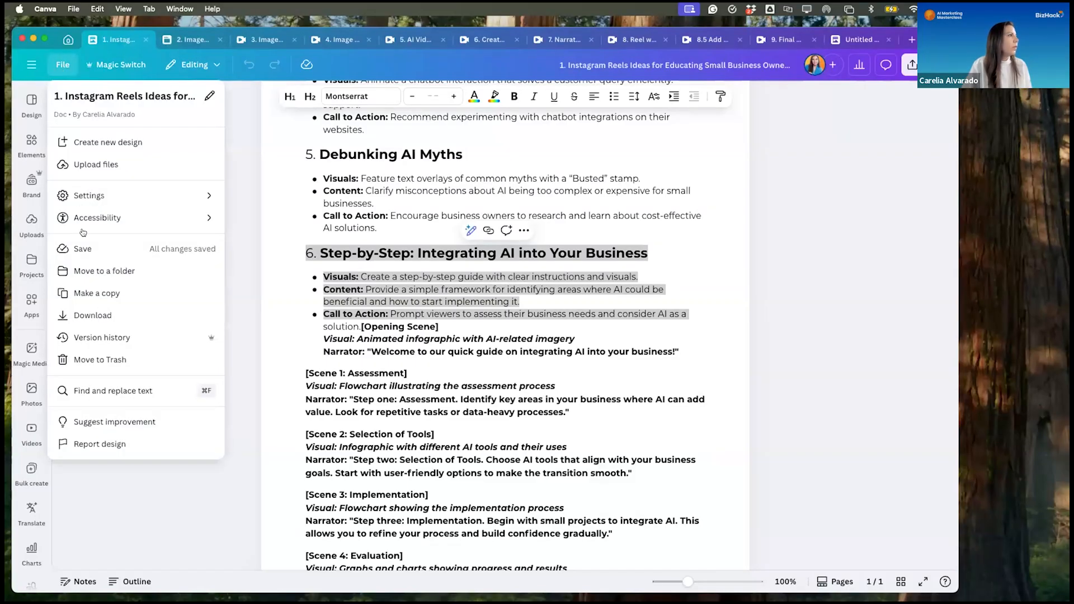
pyautogui.click(104, 294)
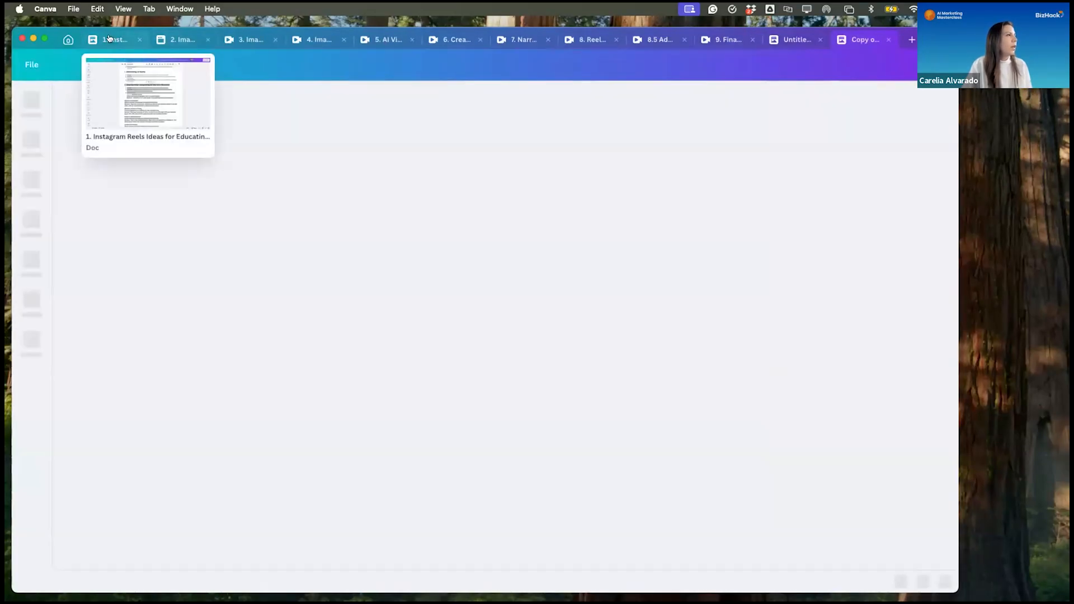
pyautogui.click(109, 38)
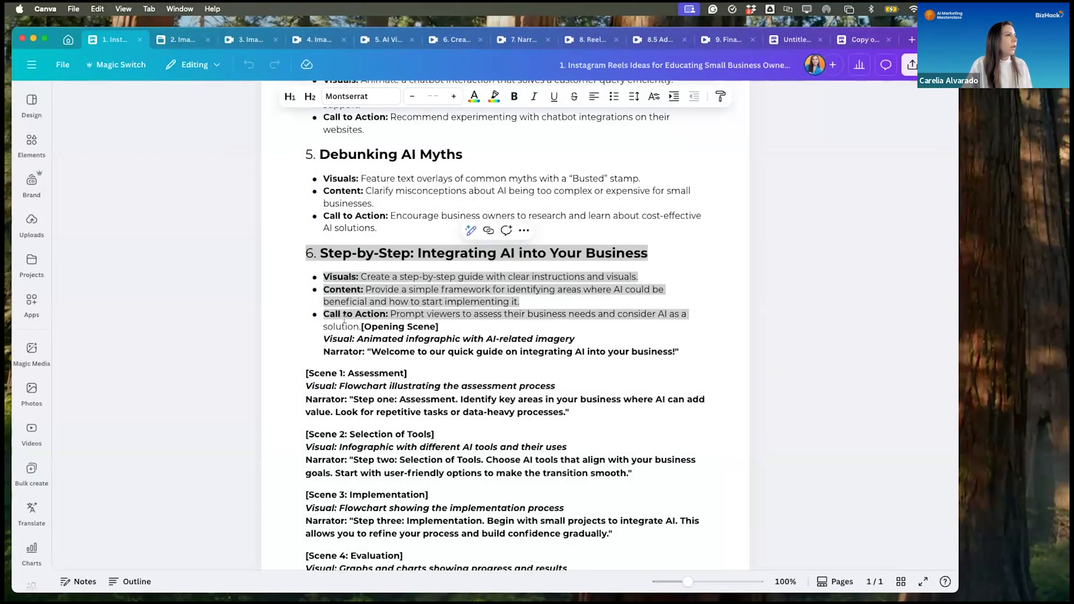
pyautogui.click(678, 352)
pyautogui.moveTo(678, 351); pyautogui.dragTo(299, 248)
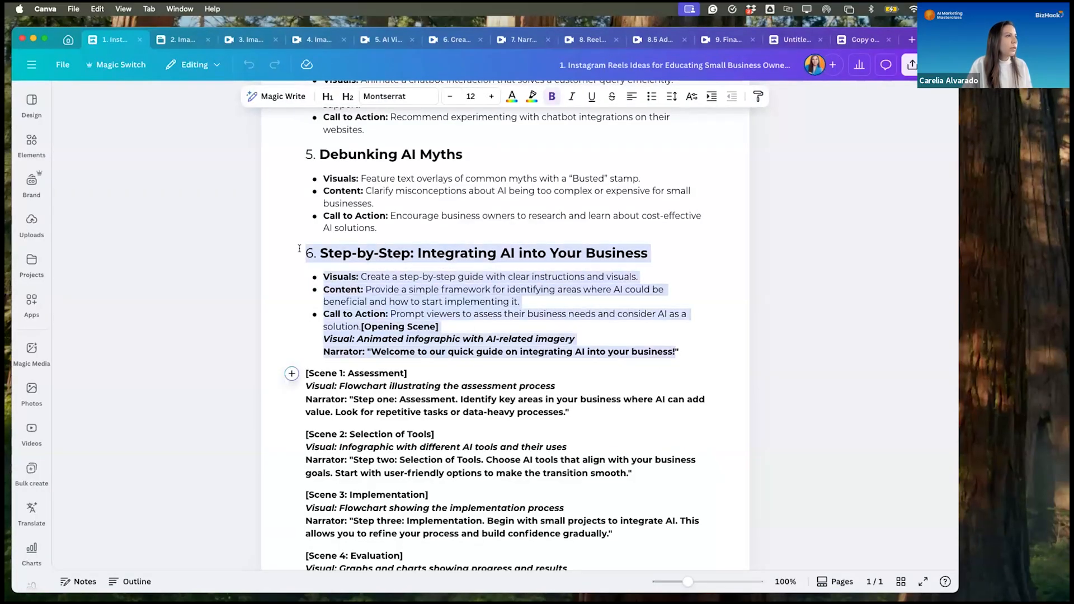
pyautogui.click(470, 231)
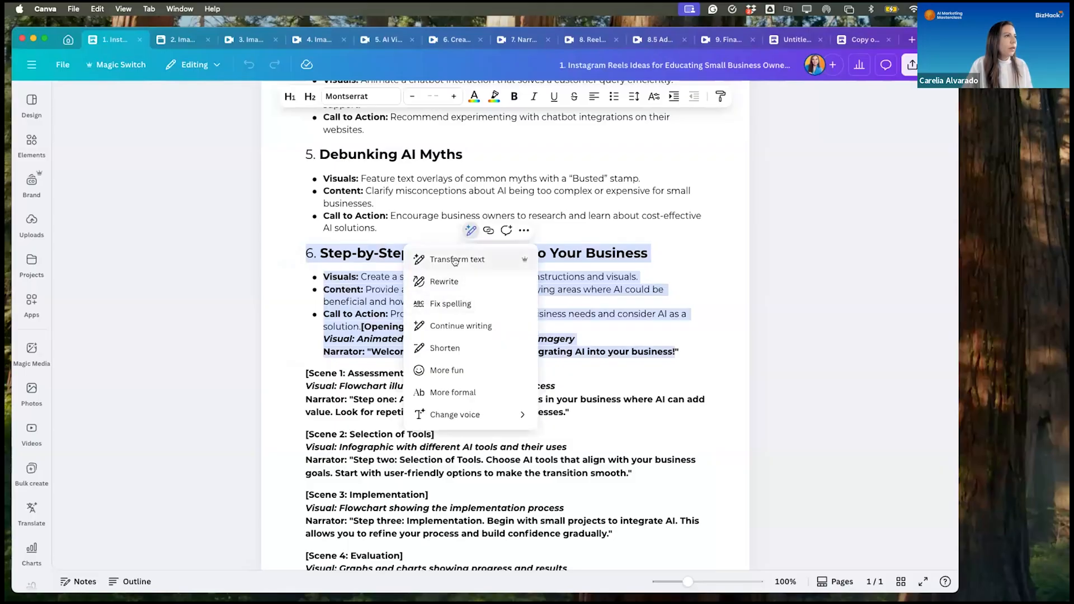
pyautogui.click(325, 326)
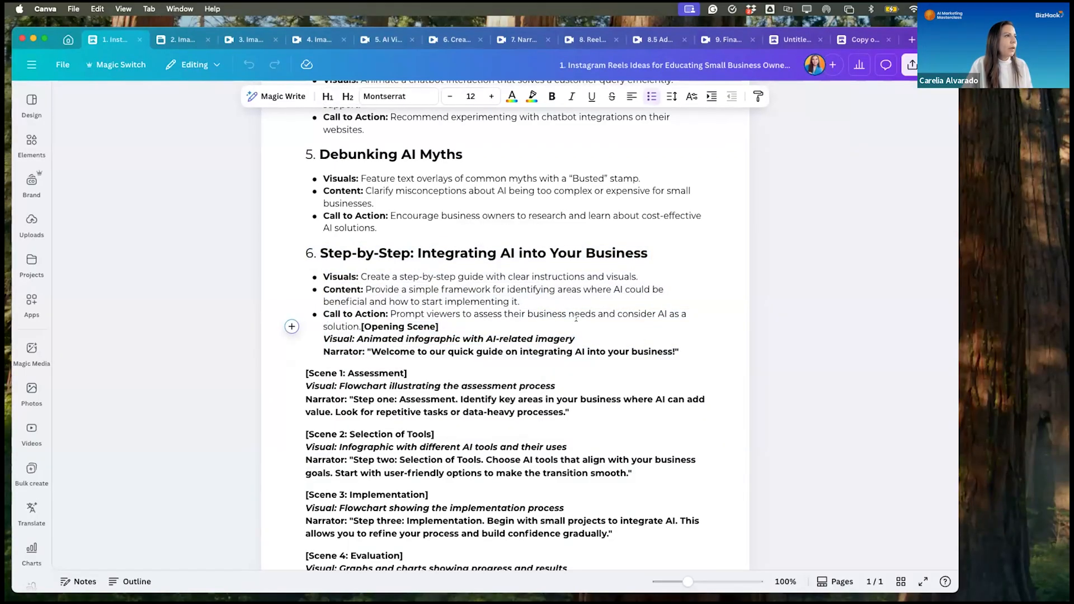
# - Generate an AI rewrite of the section 6 idea, "Step-by-Step: Integrating AI into Your Business", from its heading through the call to action
pyautogui.scroll(1, 584, 300)
pyautogui.moveTo(685, 316); pyautogui.dragTo(301, 247)
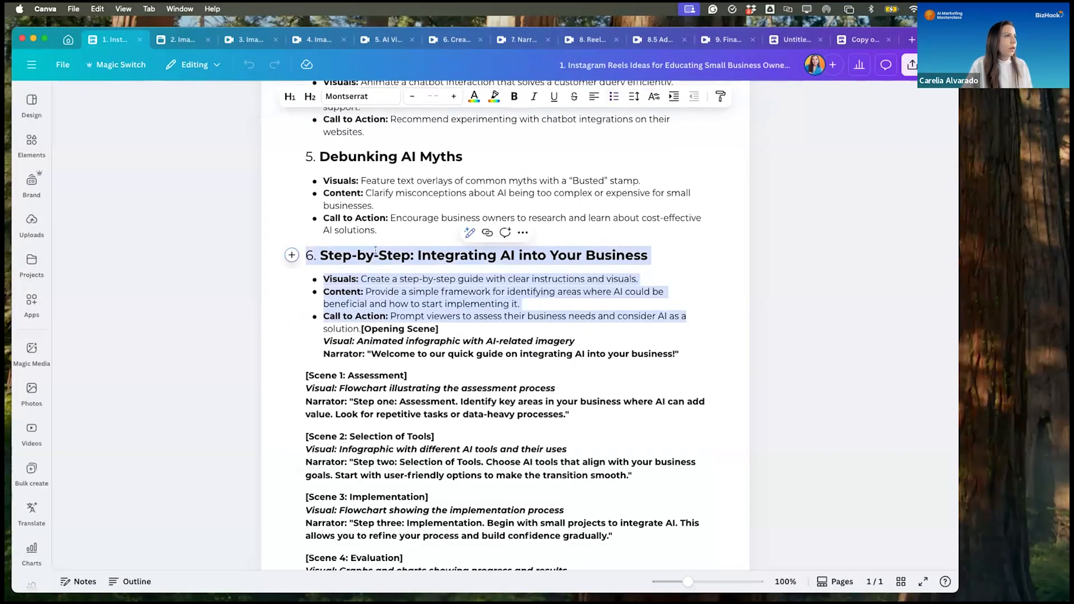
pyautogui.click(468, 233)
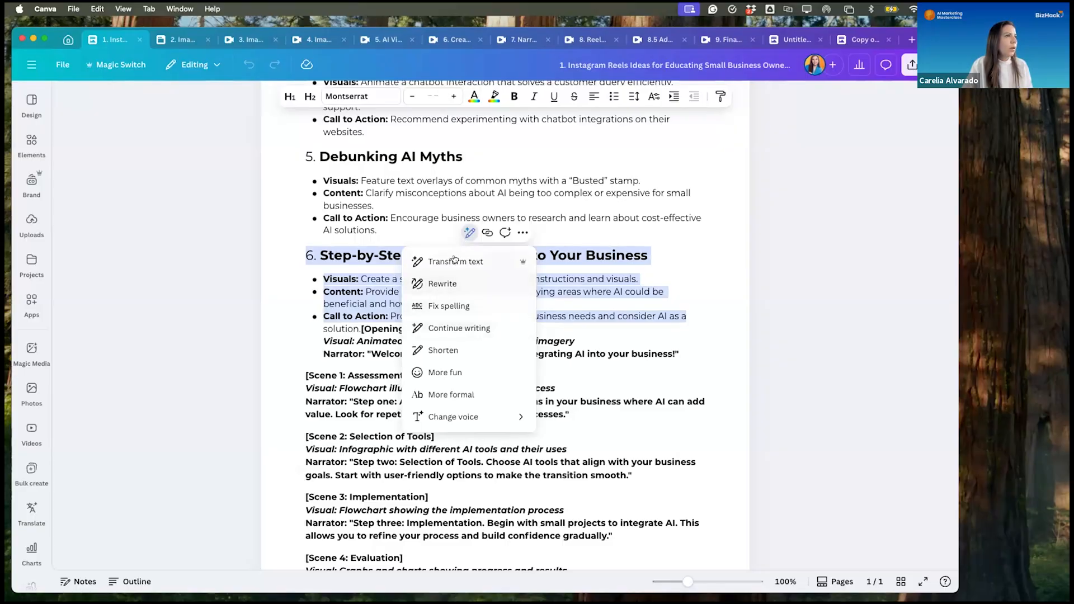
pyautogui.click(438, 285)
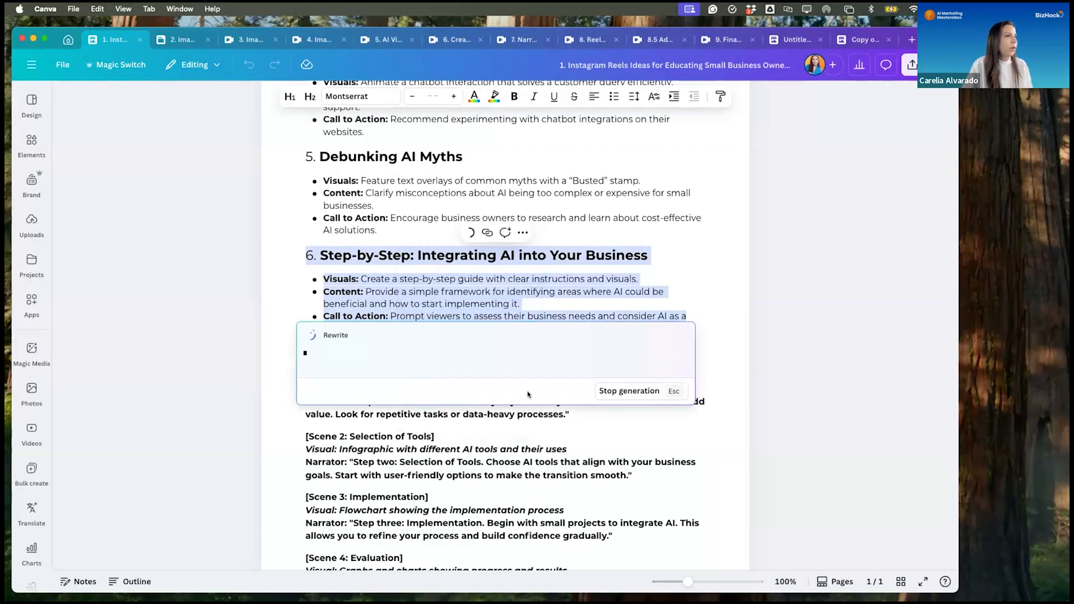
pyautogui.click(629, 391)
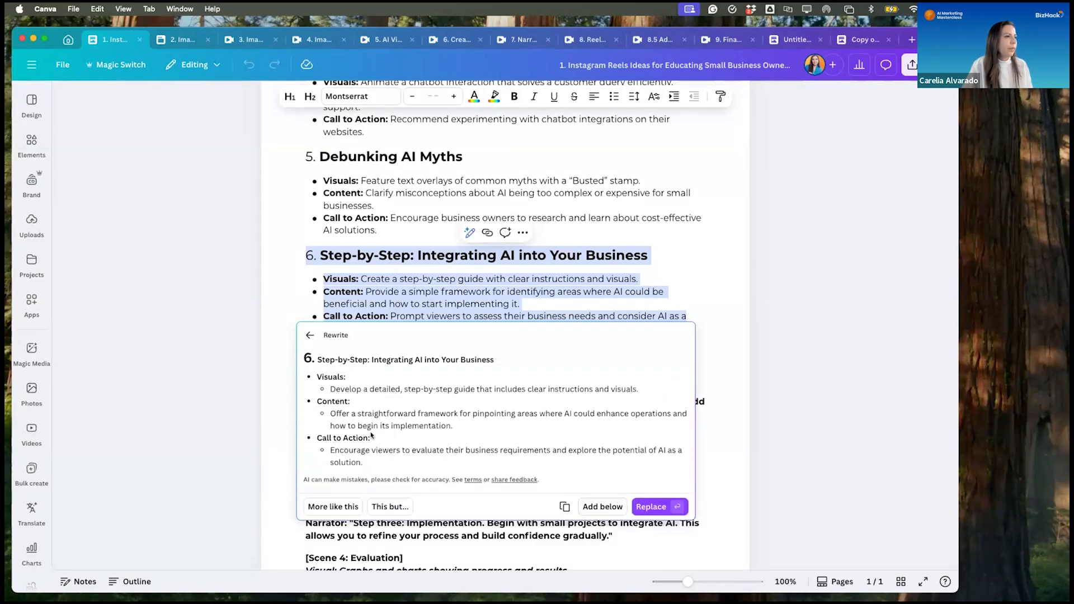
# - Refine the rewrite with the prompt "Create the script for this video, including a visual description for each scene and the narrator's text"
pyautogui.click(391, 507)
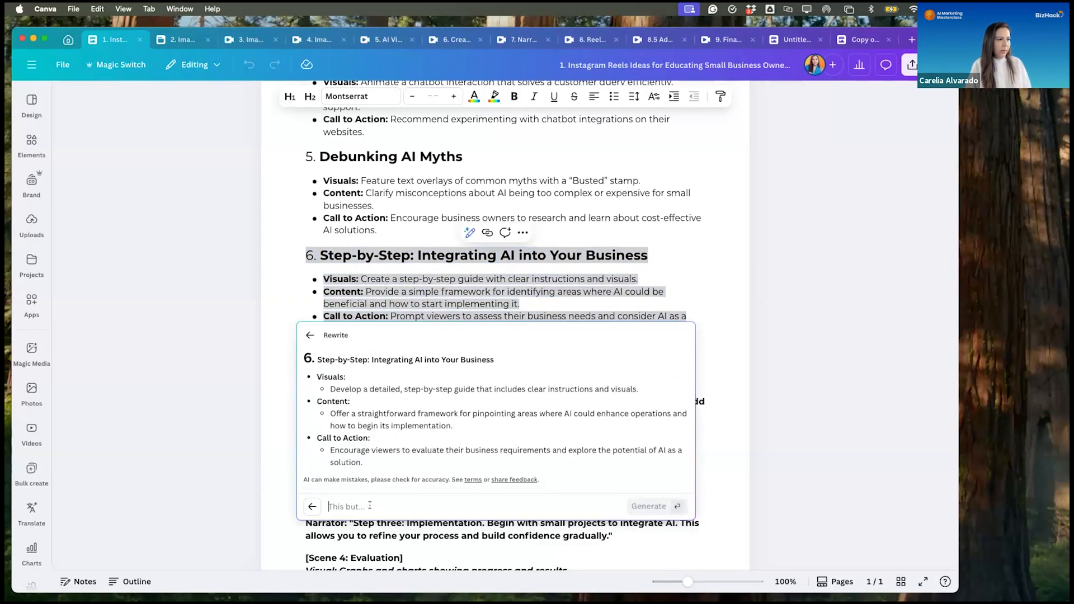
pyautogui.write("is video, including a visual description for each scene and the narrator's text")
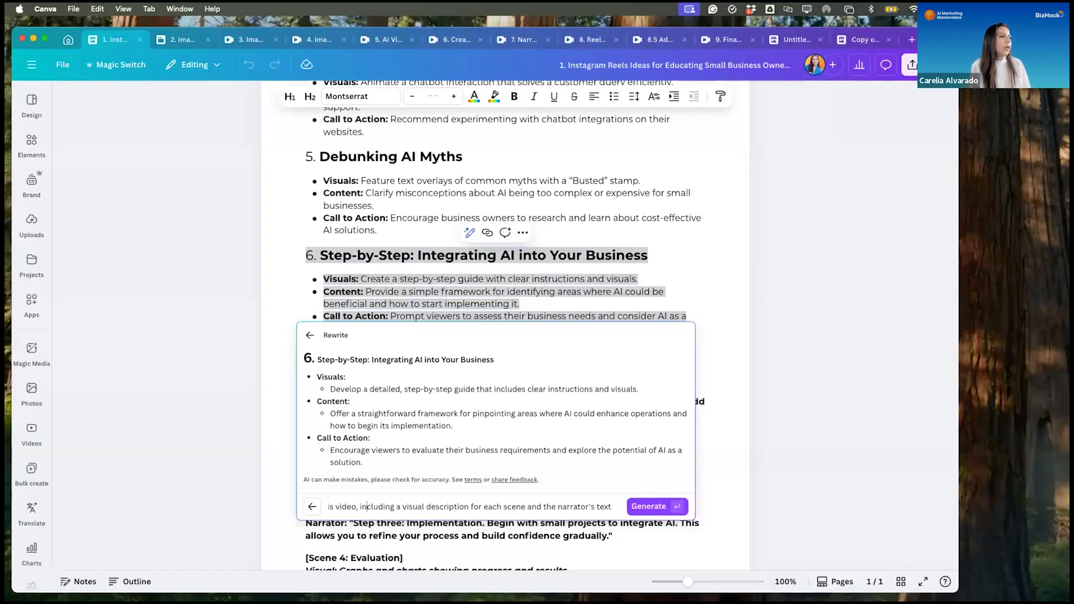
pyautogui.press('Left')
pyautogui.press('Left')
pyautogui.press('Left')
pyautogui.press('Left')
pyautogui.press('Left')
pyautogui.press('Left')
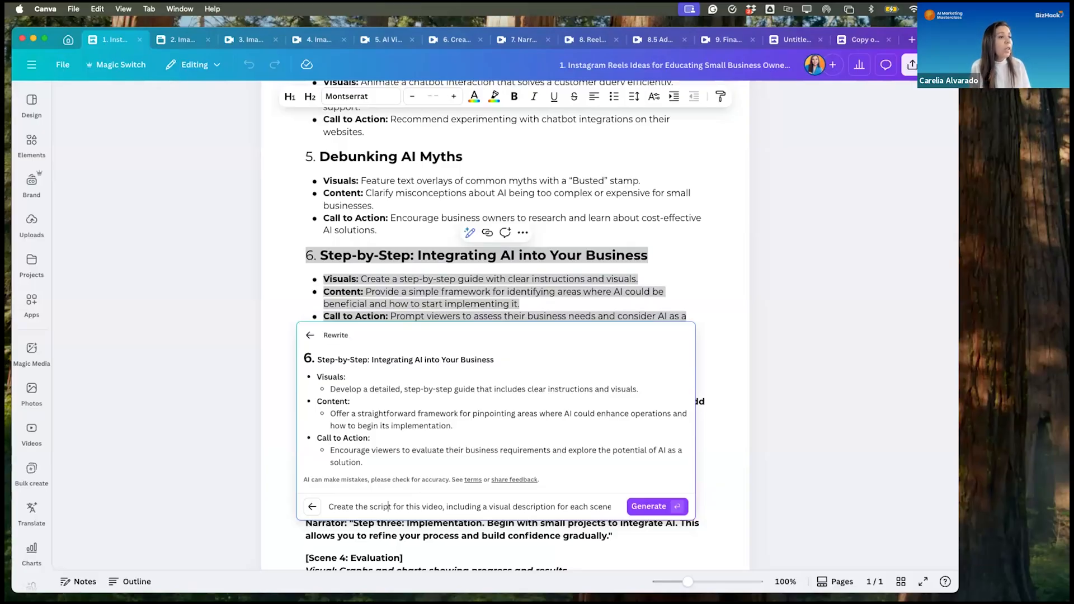
pyautogui.press('Right')
pyautogui.press('Right')
pyautogui.press('Right')
pyautogui.press('Right')
pyautogui.press('Right')
pyautogui.press('Right')
pyautogui.press('Right')
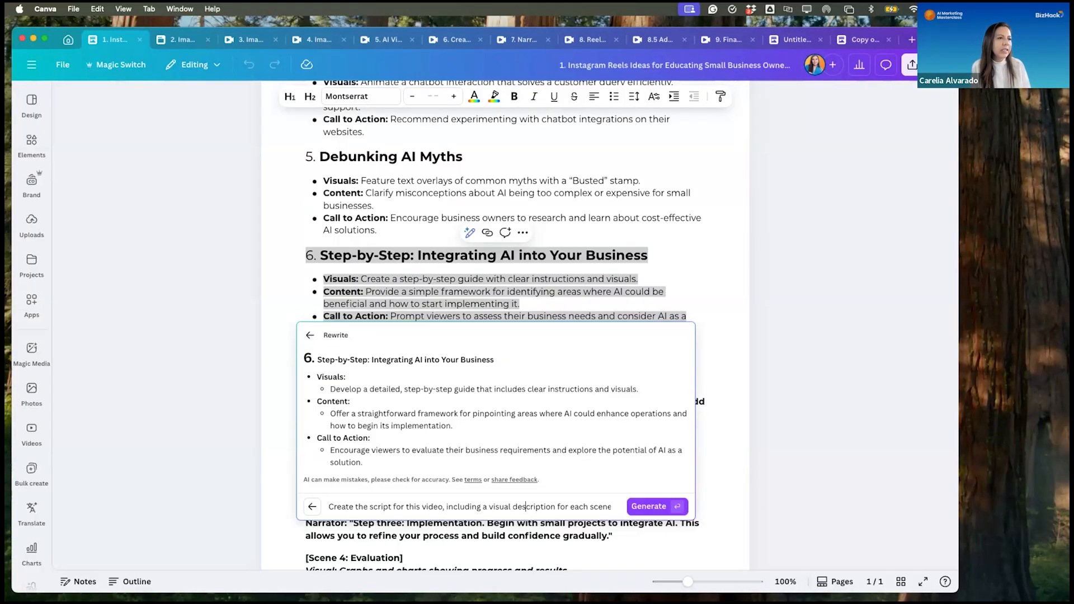
pyautogui.press('Right')
pyautogui.press('Right')
pyautogui.press('Right')
pyautogui.press('Right')
pyautogui.press('Right')
pyautogui.press('Right')
pyautogui.press('Right')
pyautogui.press('Right')
pyautogui.press('Right')
pyautogui.press('Right')
pyautogui.press('Right')
pyautogui.press('Right')
pyautogui.press('Right')
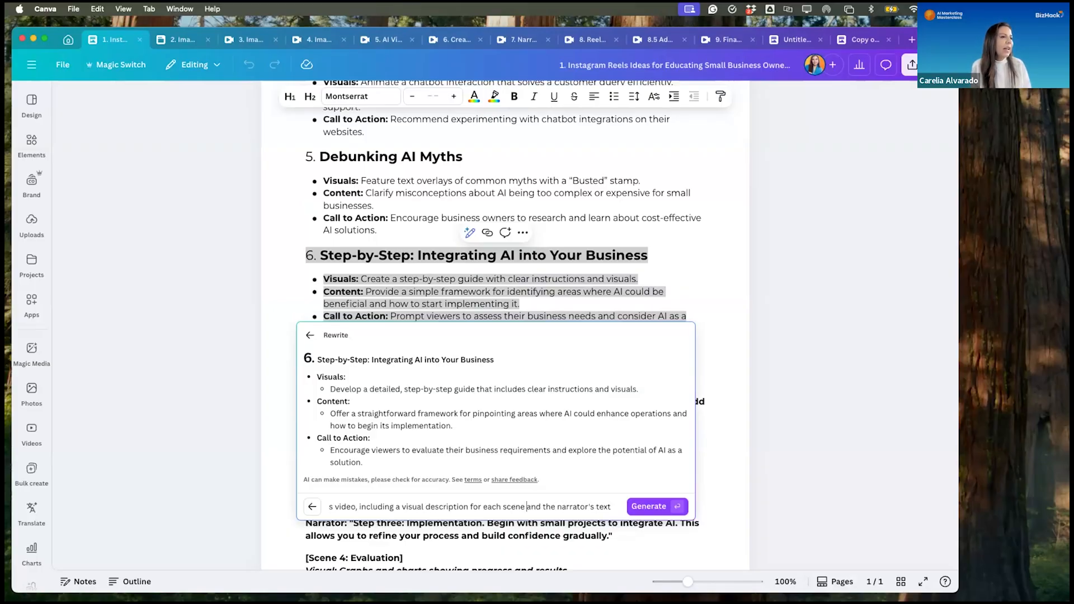
pyautogui.press('Right')
pyautogui.press('Right')
pyautogui.press('Right')
pyautogui.press('Right')
pyautogui.press('Right')
pyautogui.press('Right')
pyautogui.press('Right')
pyautogui.press('Right')
pyautogui.press('Right')
pyautogui.press('Right')
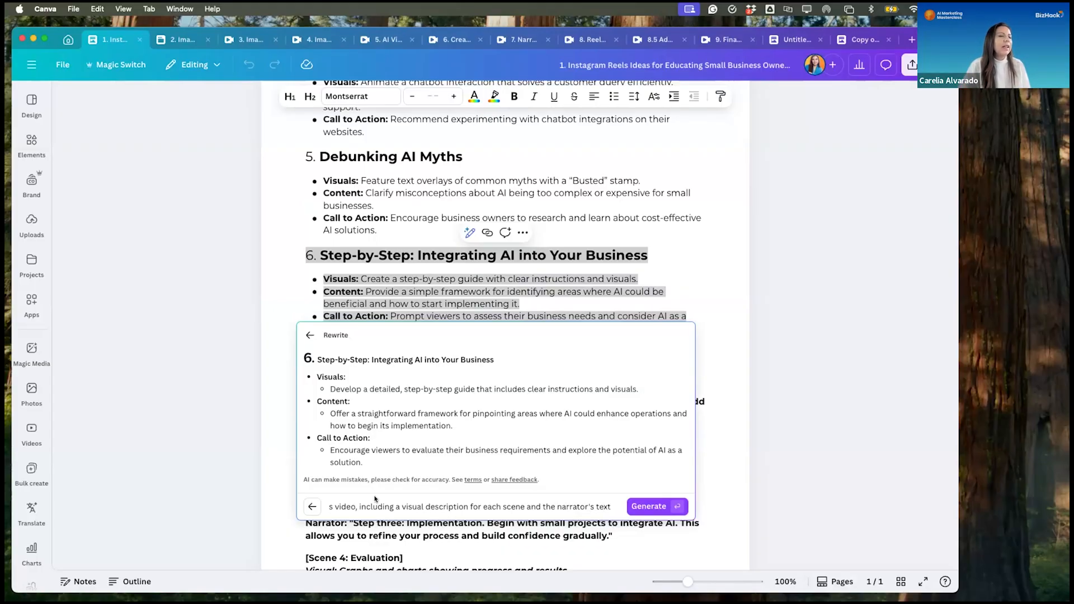
pyautogui.click(650, 506)
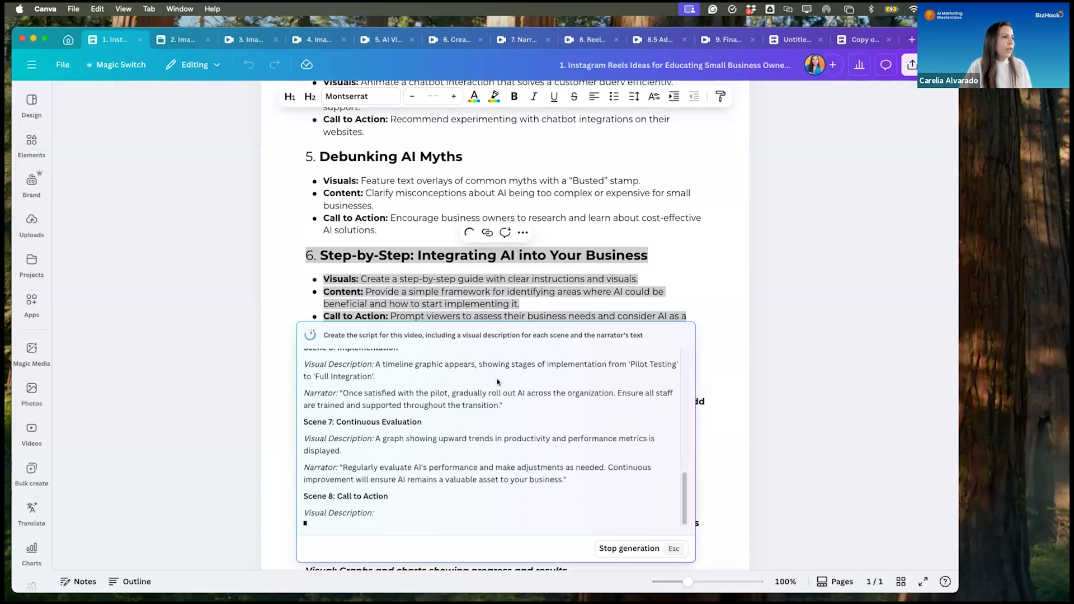
pyautogui.scroll(5, 497, 386)
pyautogui.scroll(6, 497, 384)
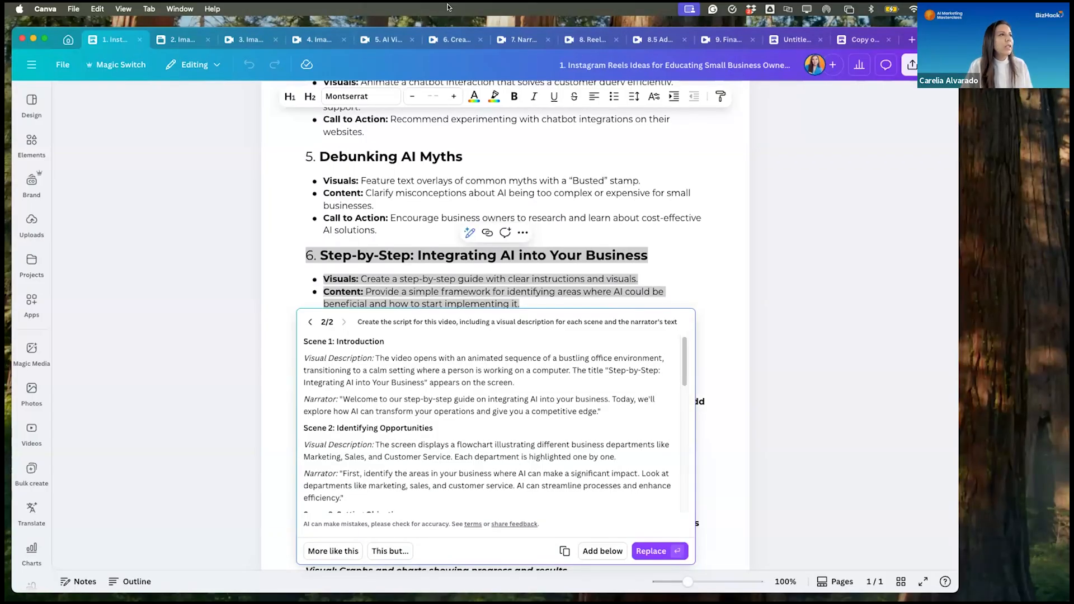
# - Examine the image prompt and generated business images in the "2. Images Created in ChatGPT" design, enlarging the view to 122%
pyautogui.click(188, 34)
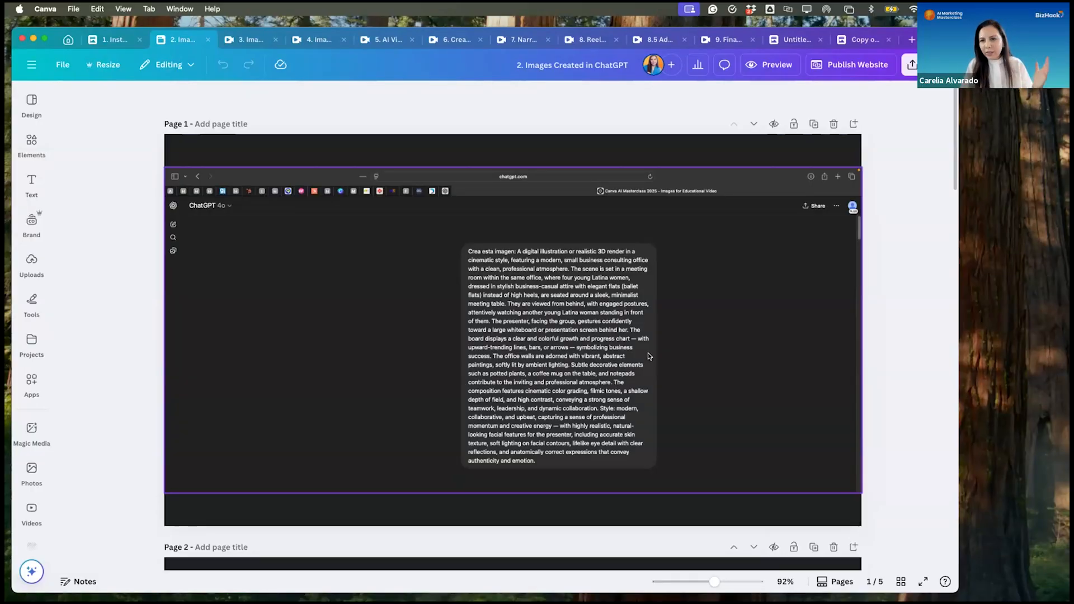
pyautogui.scroll(-5, 654, 344)
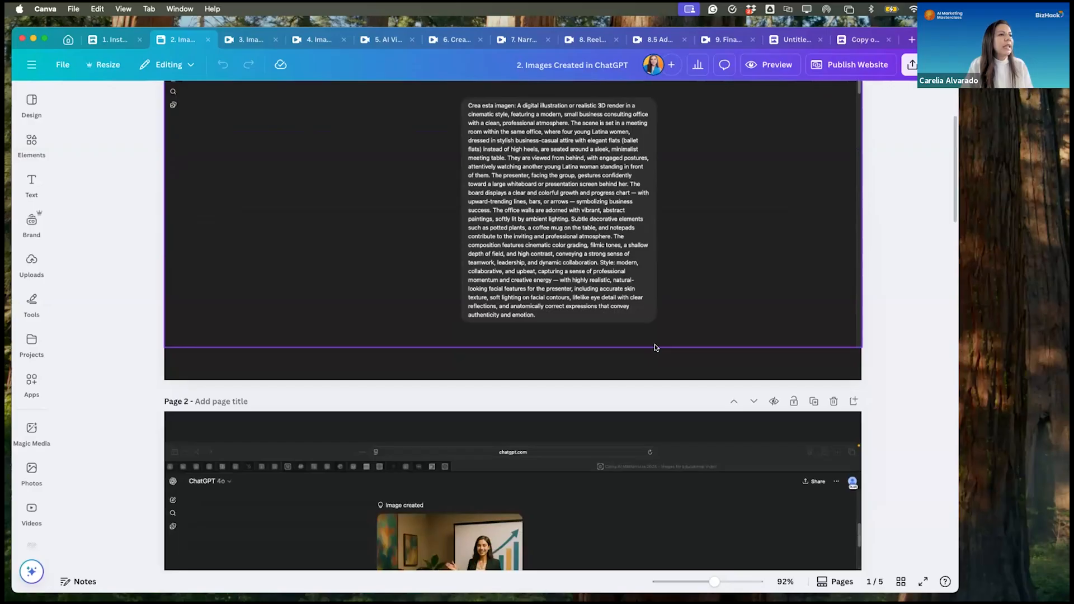
pyautogui.scroll(-3, 656, 348)
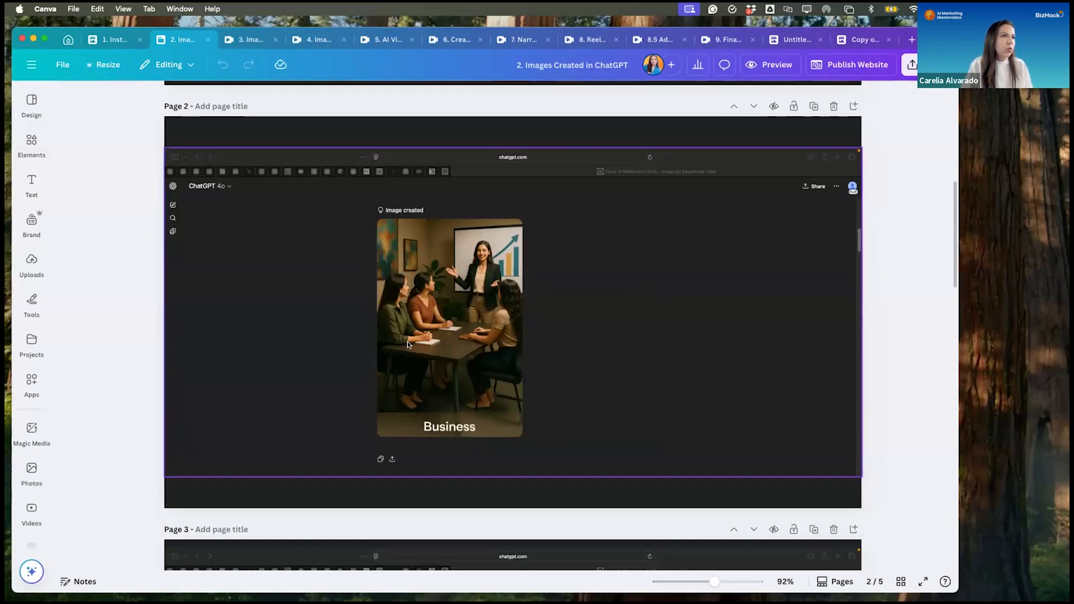
pyautogui.moveTo(714, 582); pyautogui.dragTo(722, 582)
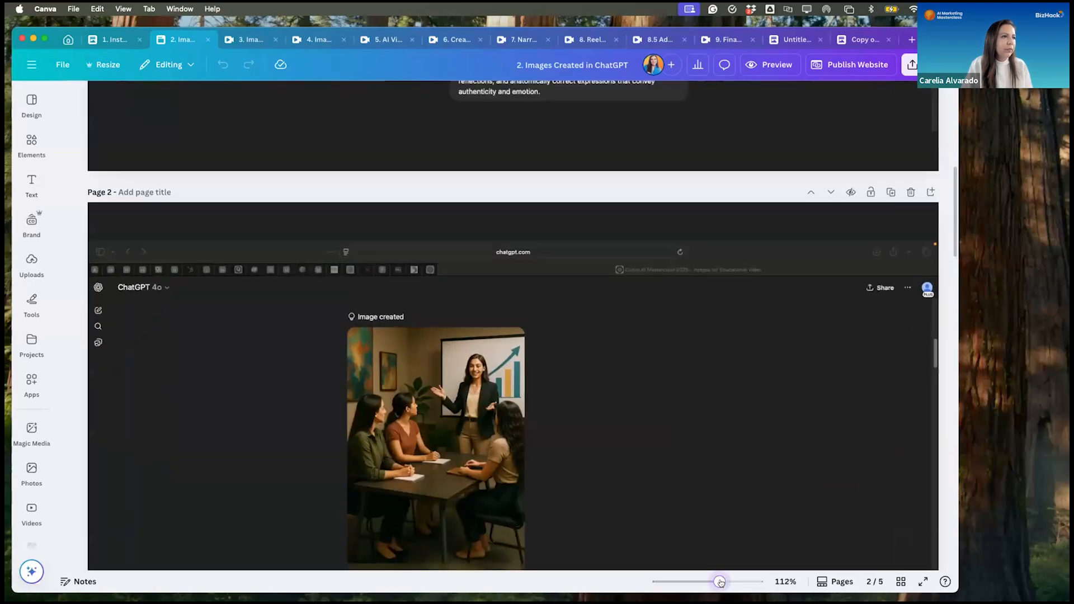
pyautogui.scroll(-5, 712, 452)
pyautogui.scroll(-6, 713, 454)
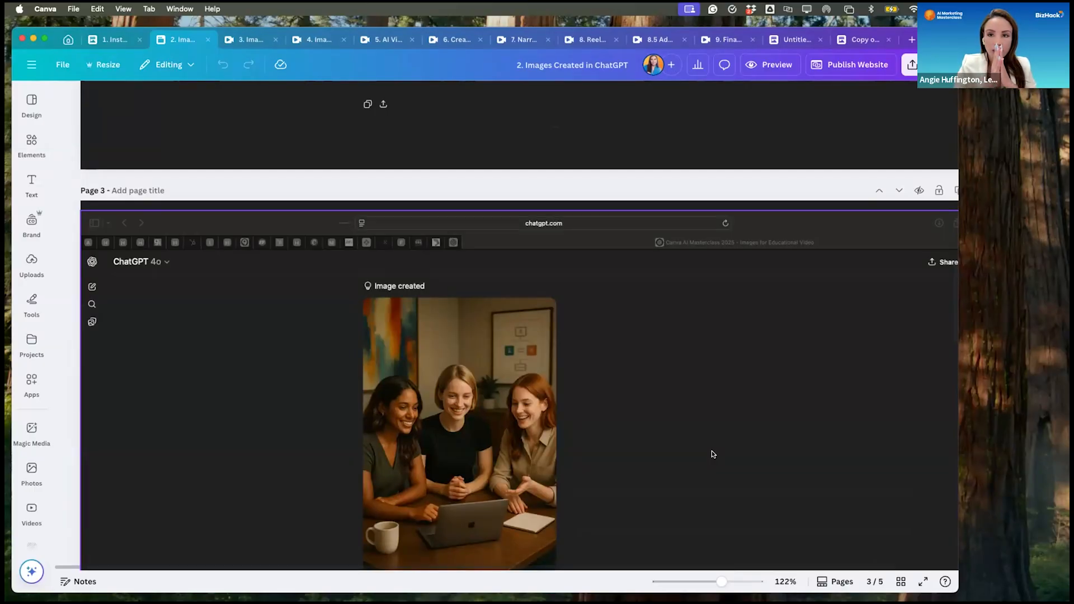
pyautogui.scroll(10, 676, 428)
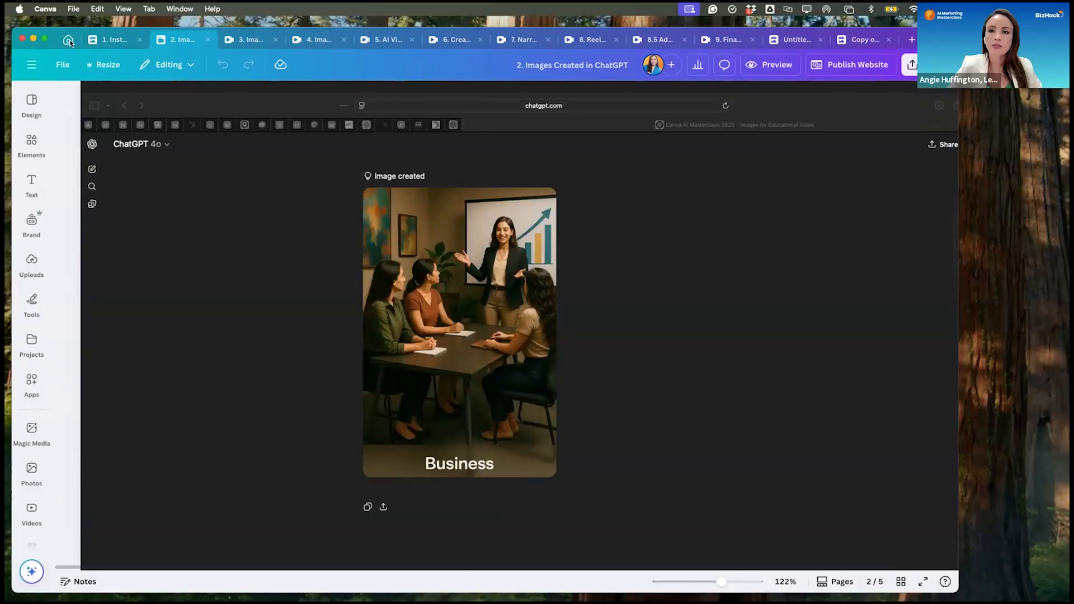
# - Go back to the original ideas document, then open its copy and look over the first Reels ideas
pyautogui.click(97, 38)
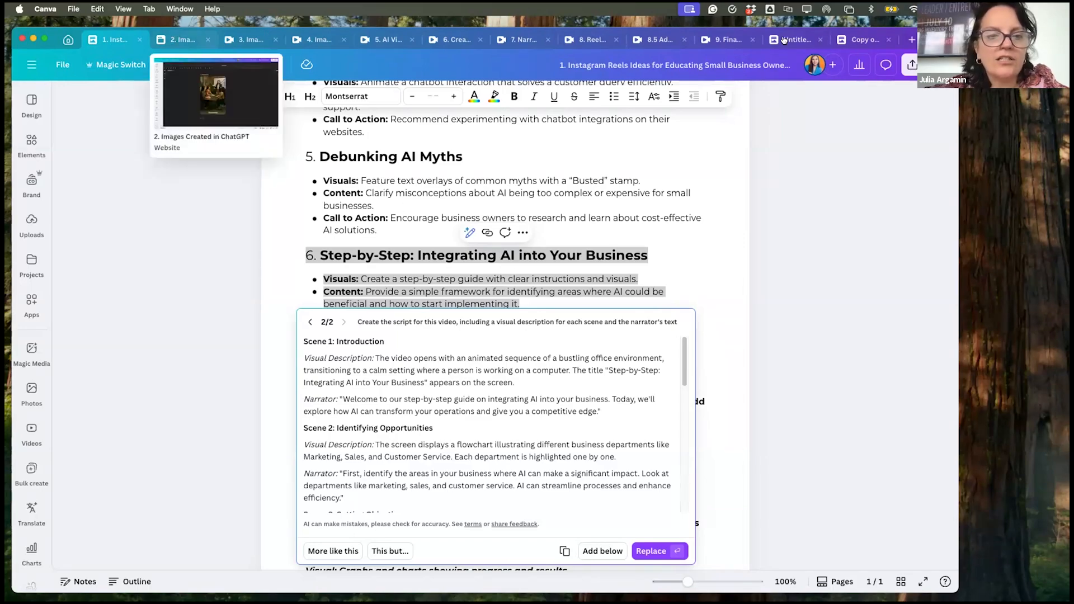
pyautogui.click(855, 40)
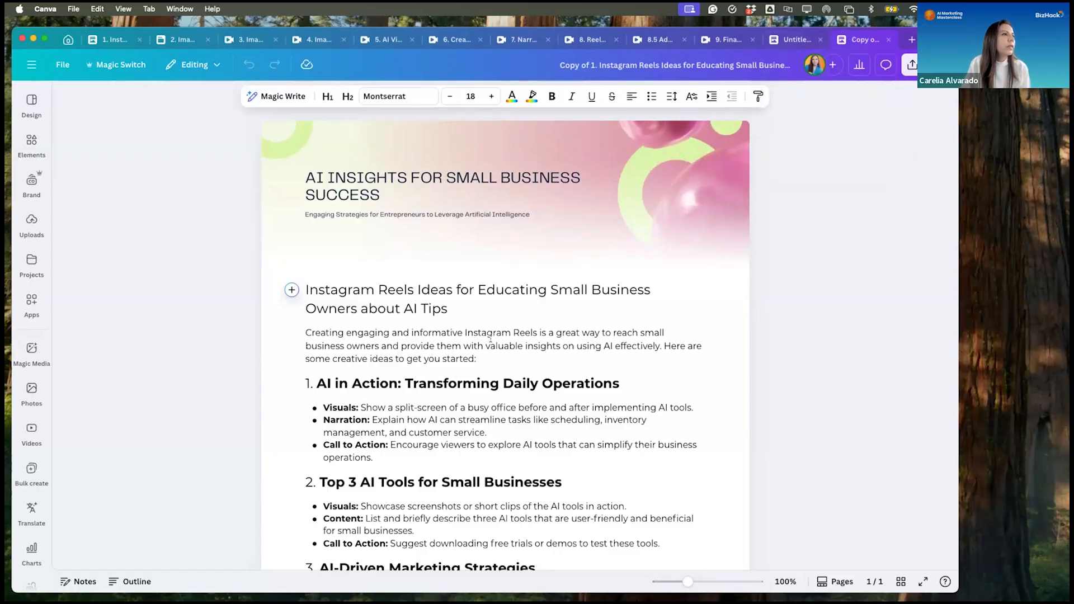
pyautogui.scroll(-5, 490, 339)
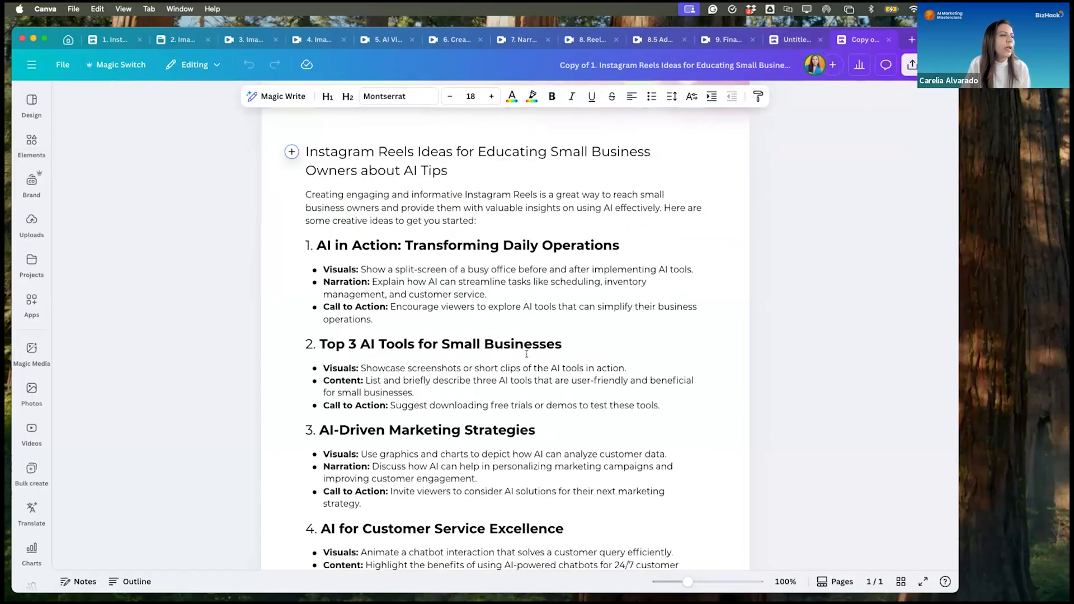
pyautogui.scroll(5, 526, 354)
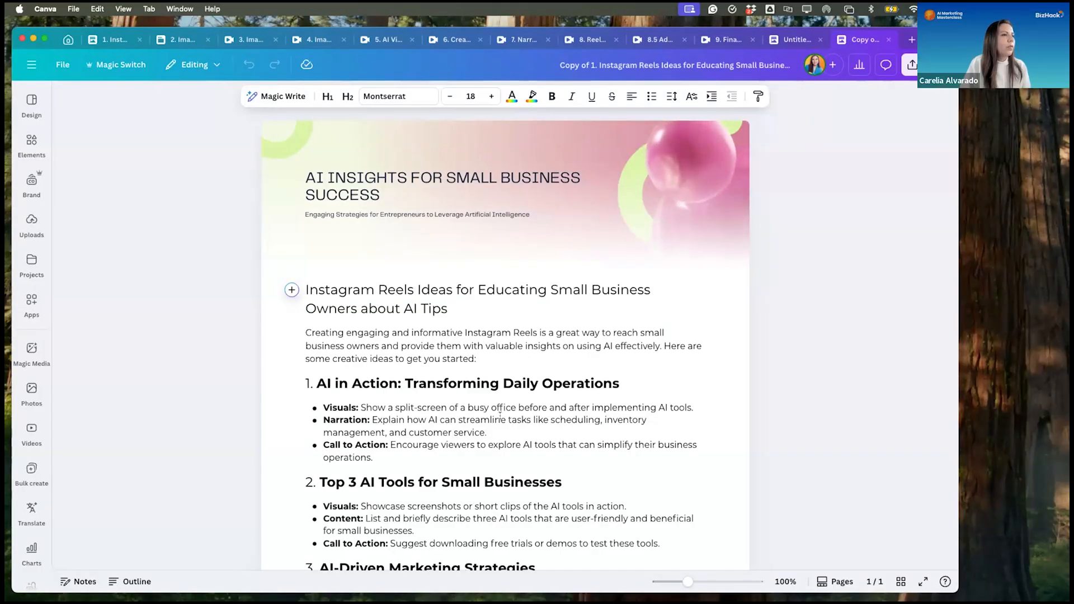
# - Select the section 1 idea, "AI in Action: Transforming Daily Operations", from heading through call to action, and view its Magic Write options
pyautogui.moveTo(374, 456); pyautogui.dragTo(371, 393)
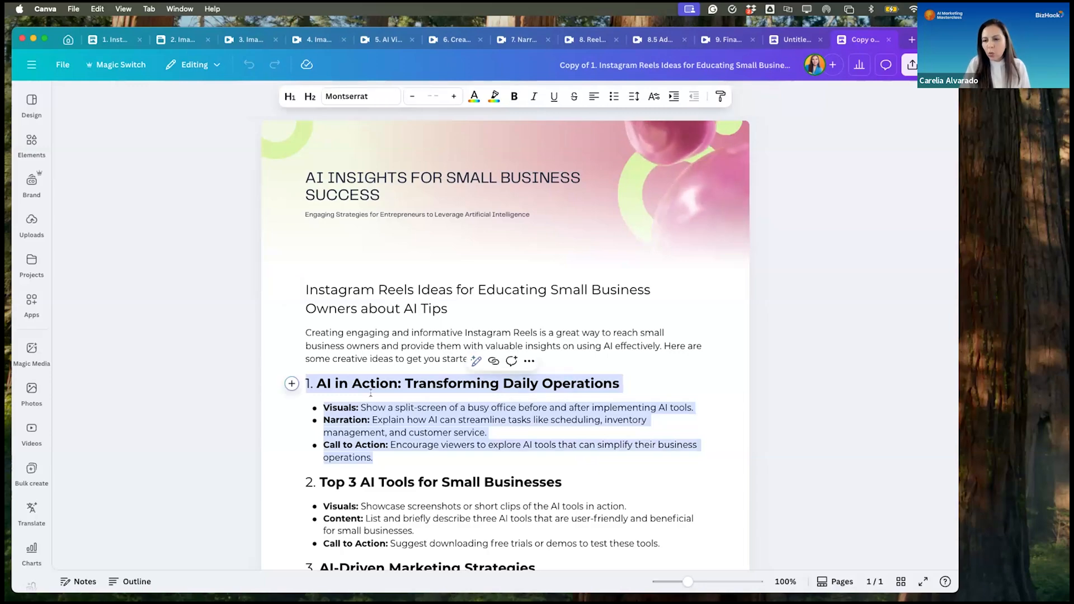
pyautogui.click(290, 384)
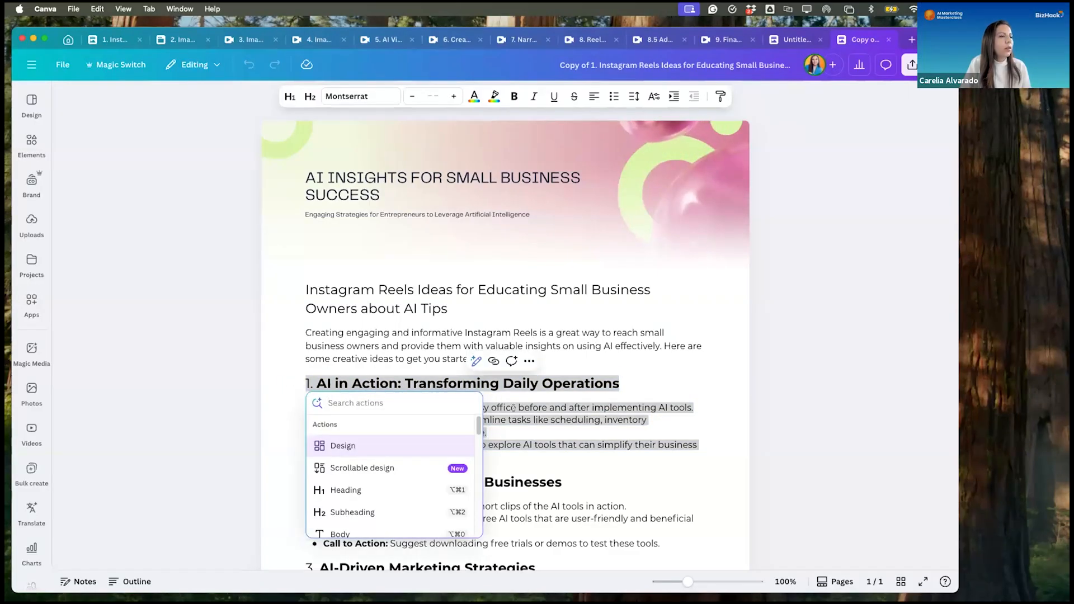
pyautogui.press('Escape')
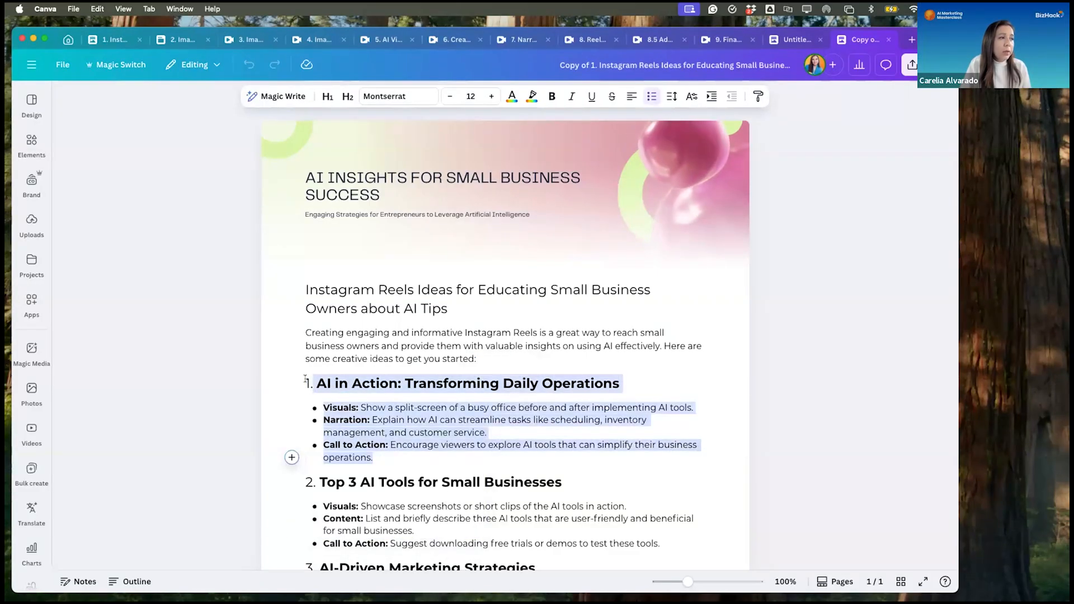
pyautogui.moveTo(305, 379); pyautogui.dragTo(303, 379)
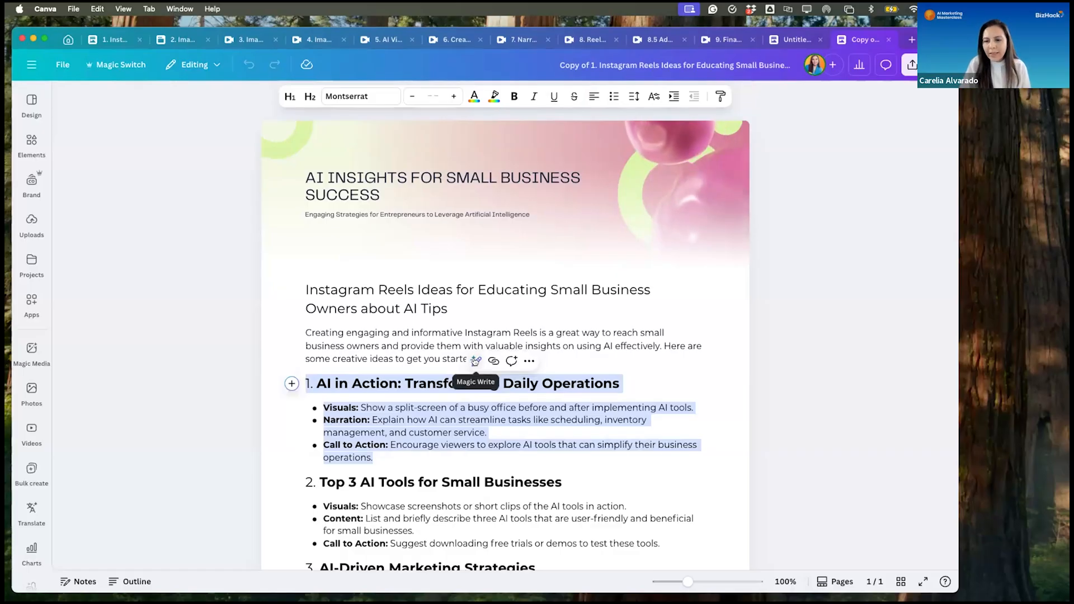
pyautogui.click(474, 361)
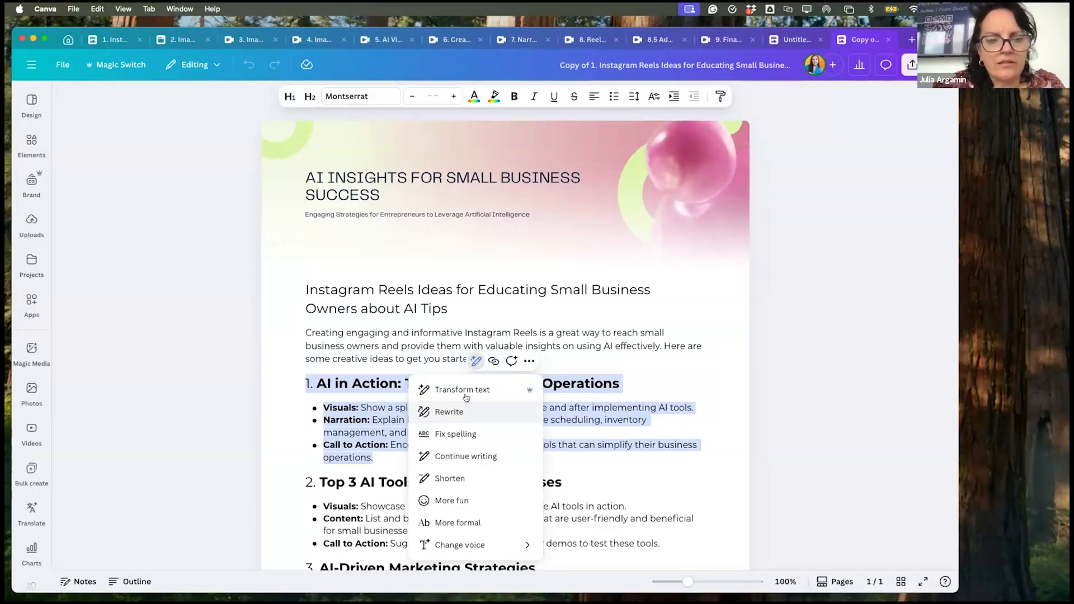
pyautogui.click(600, 348)
pyautogui.moveTo(374, 458); pyautogui.dragTo(302, 377)
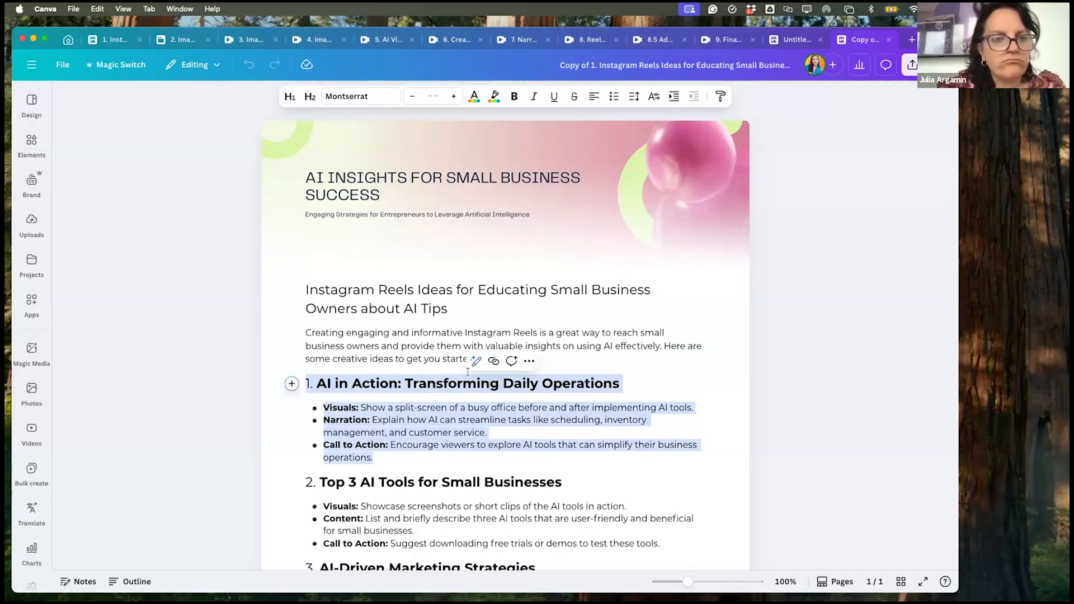
pyautogui.scroll(-1, 468, 371)
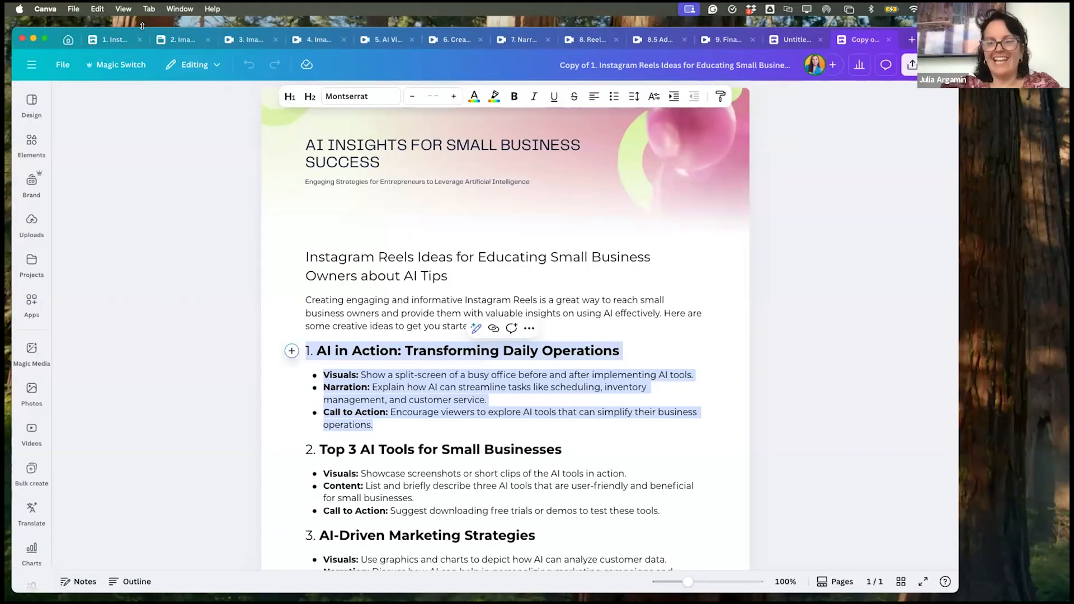
# - Review the generated business images across pages 2 to 4 of the "2. Images Created in ChatGPT" design
pyautogui.click(174, 37)
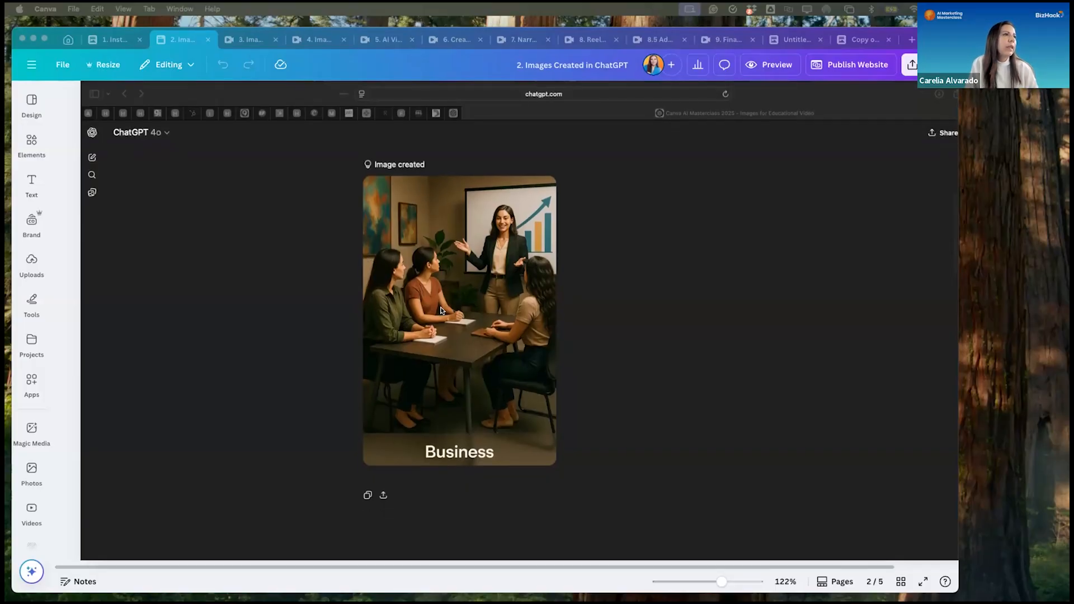
pyautogui.scroll(-10, 441, 310)
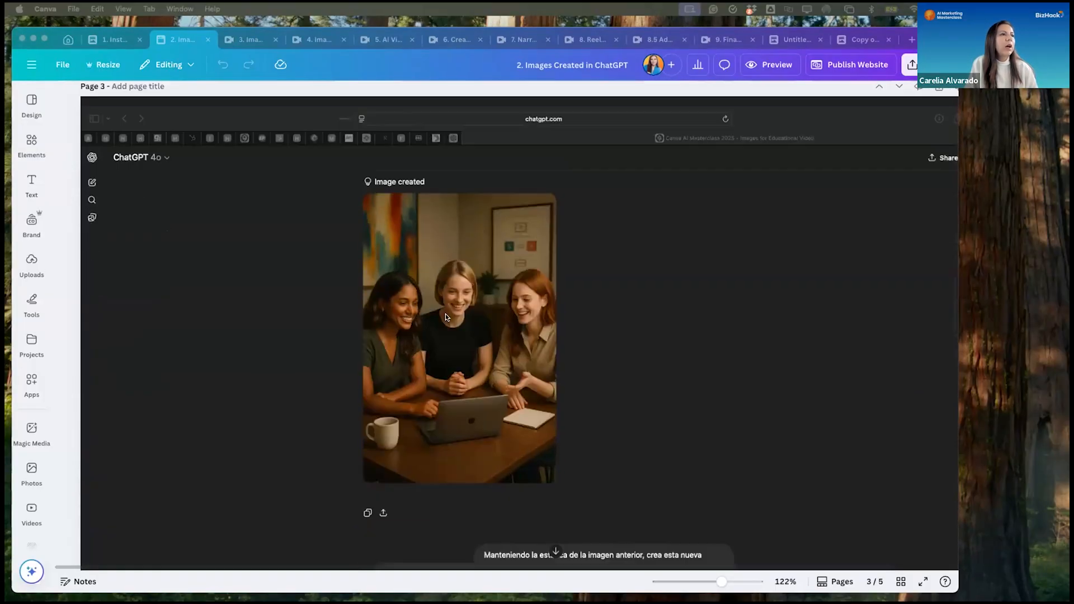
pyautogui.scroll(-10, 487, 339)
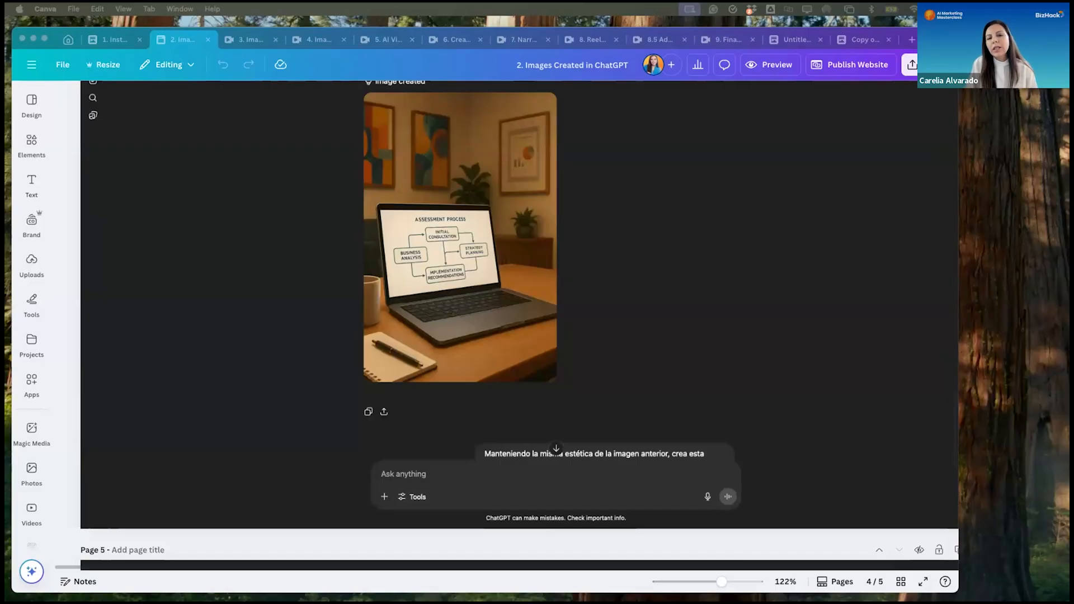
pyautogui.scroll(3, 611, 374)
pyautogui.scroll(15, 612, 375)
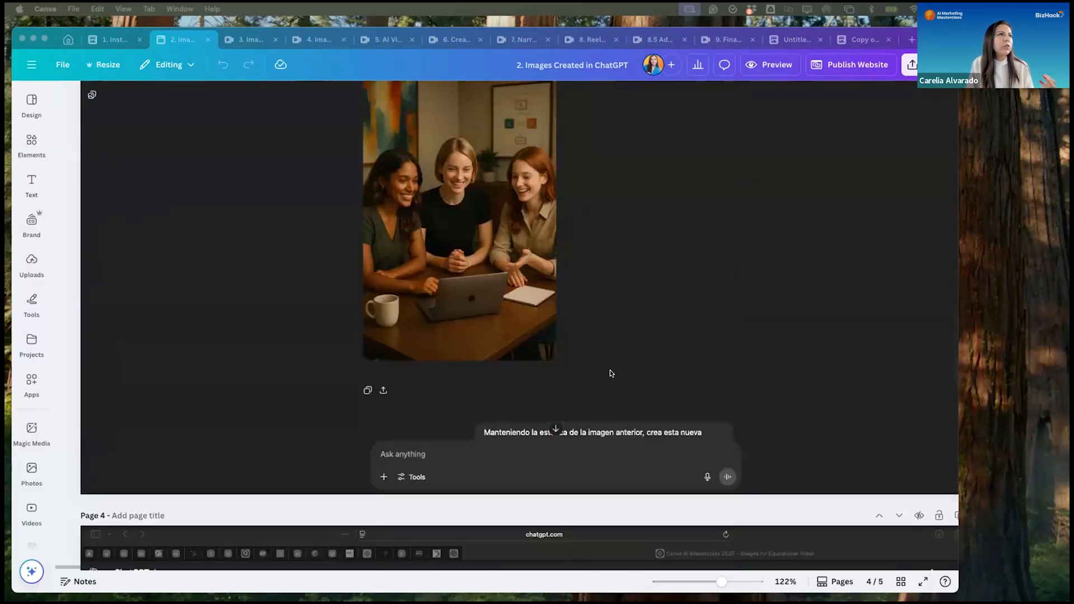
pyautogui.scroll(-6, 586, 357)
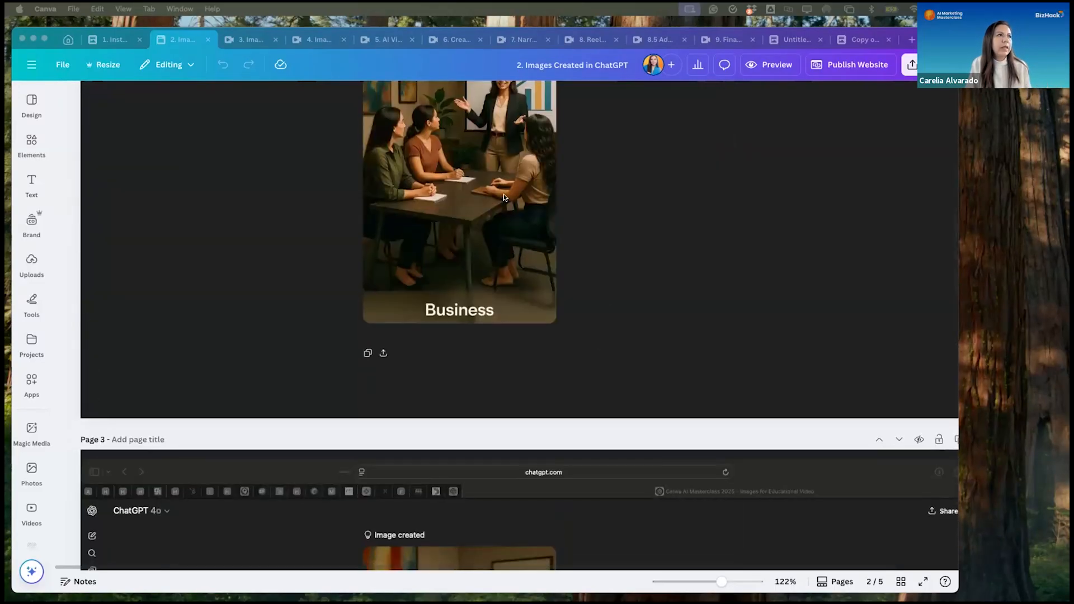
pyautogui.scroll(-3, 583, 427)
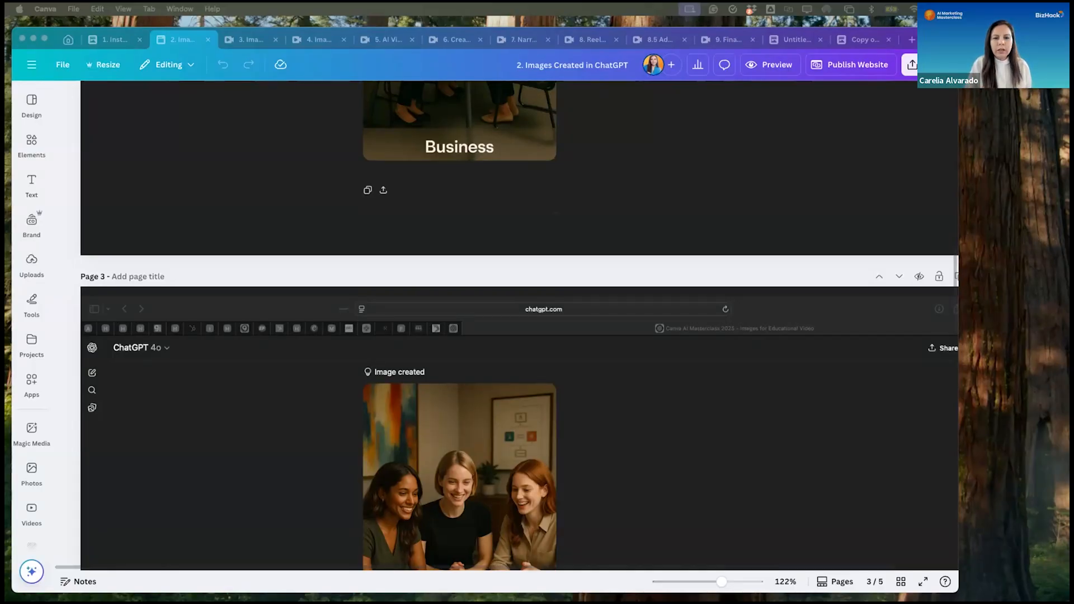
pyautogui.scroll(-5, 594, 470)
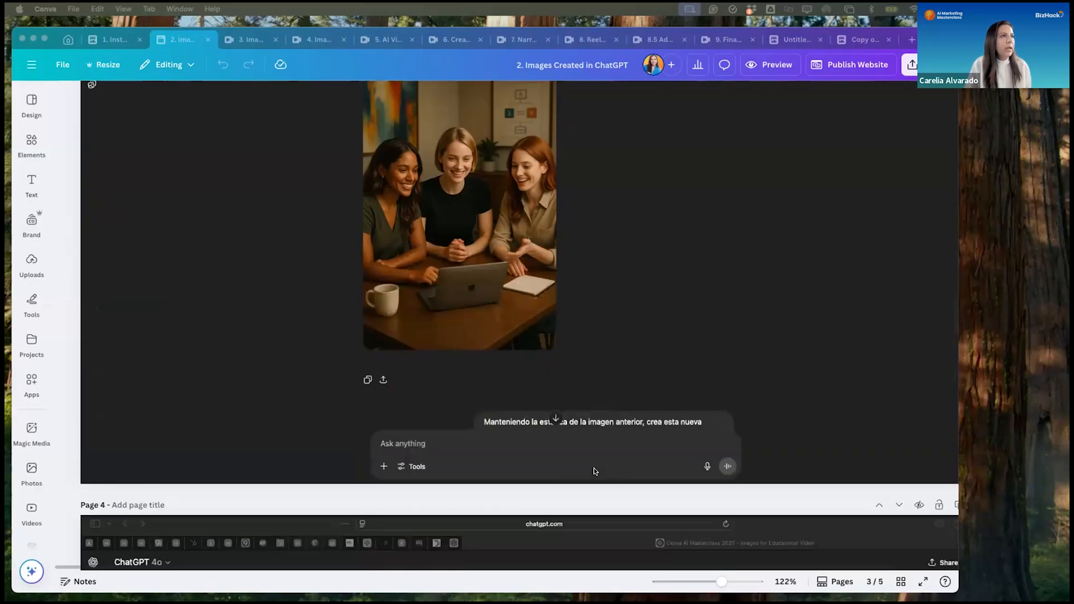
pyautogui.scroll(-10, 595, 464)
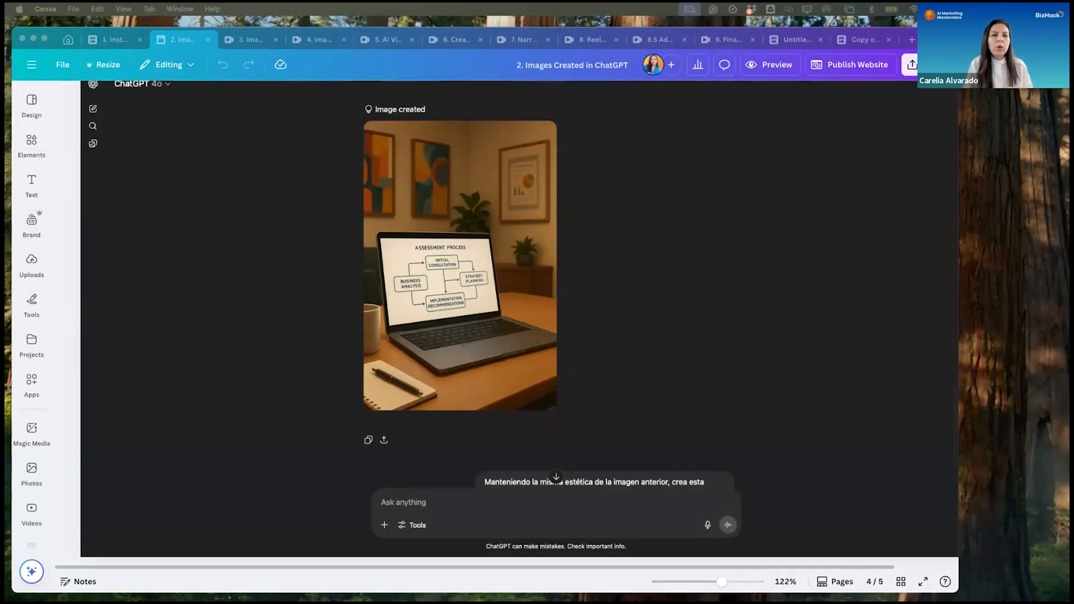
pyautogui.click(302, 576)
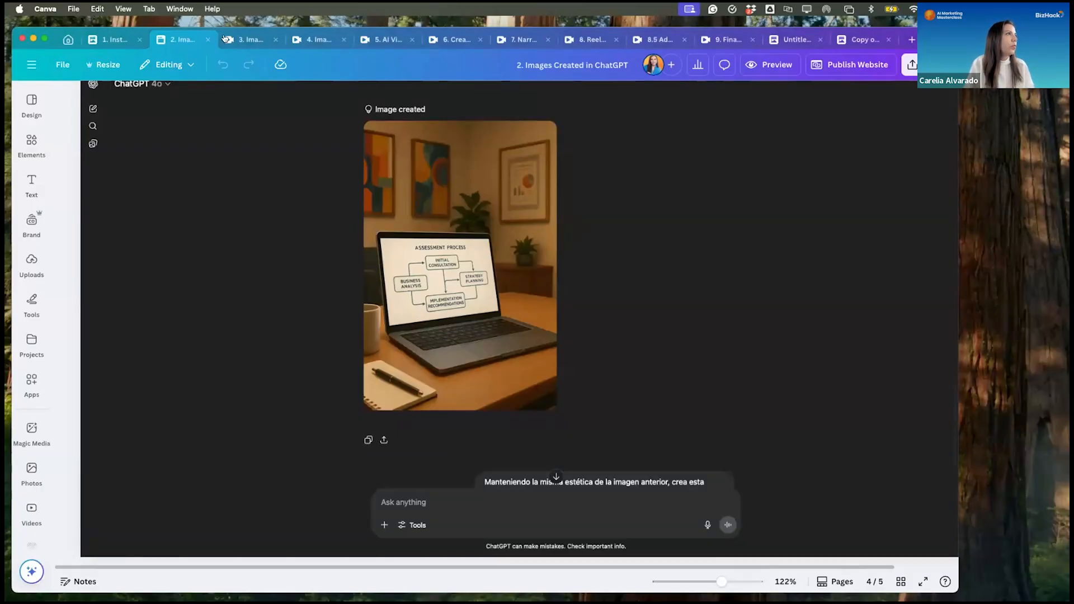
# - In the "3. Images in Instagram Story format" design, replace page 1's image with the uploaded picture of a woman presenting a growth chart
pyautogui.click(244, 39)
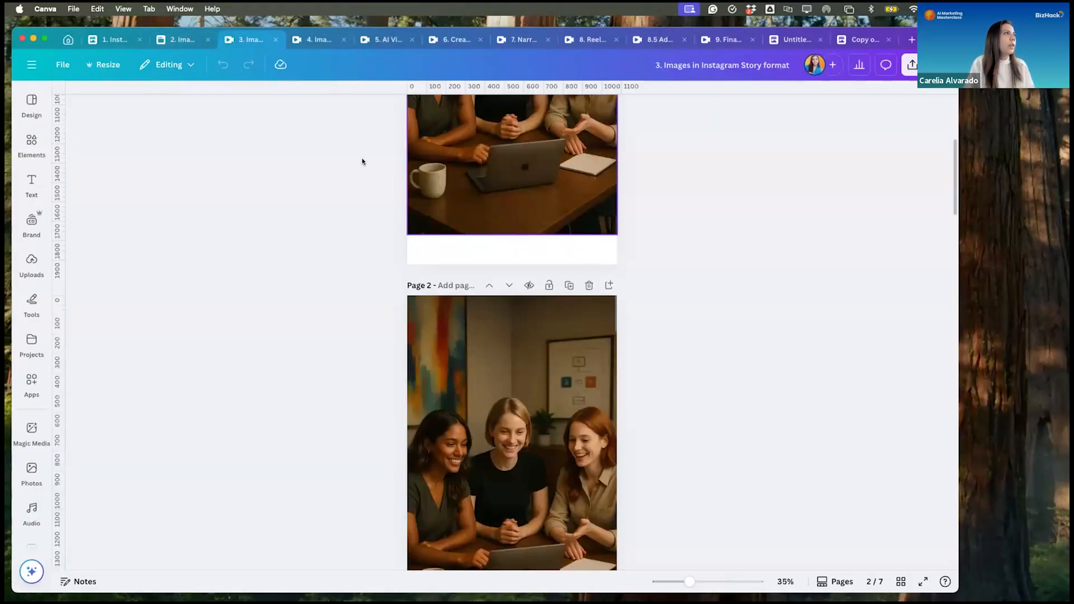
pyautogui.scroll(1, 455, 170)
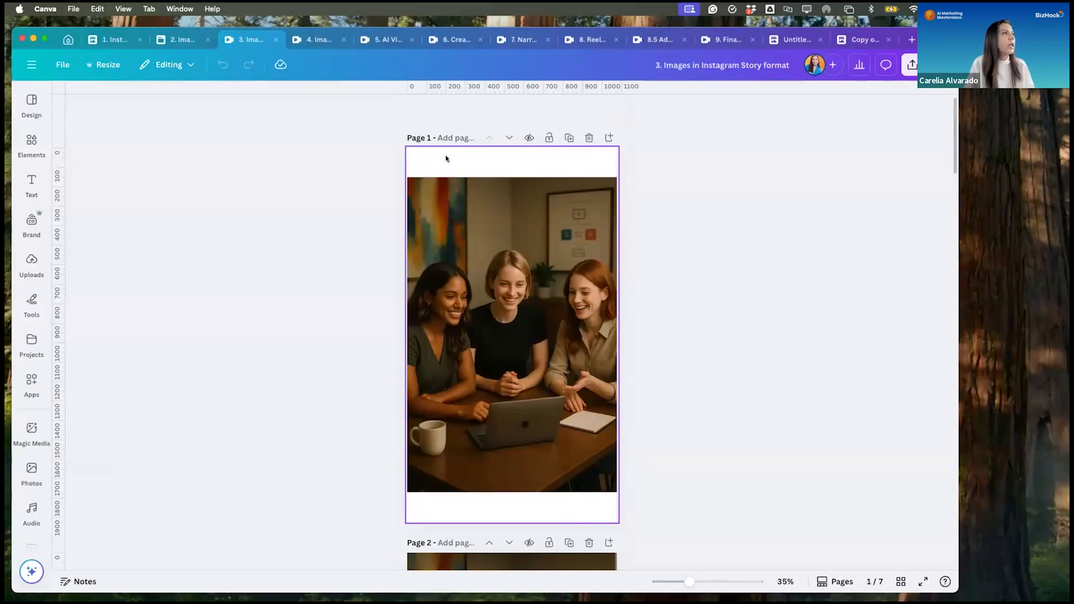
pyautogui.click(32, 263)
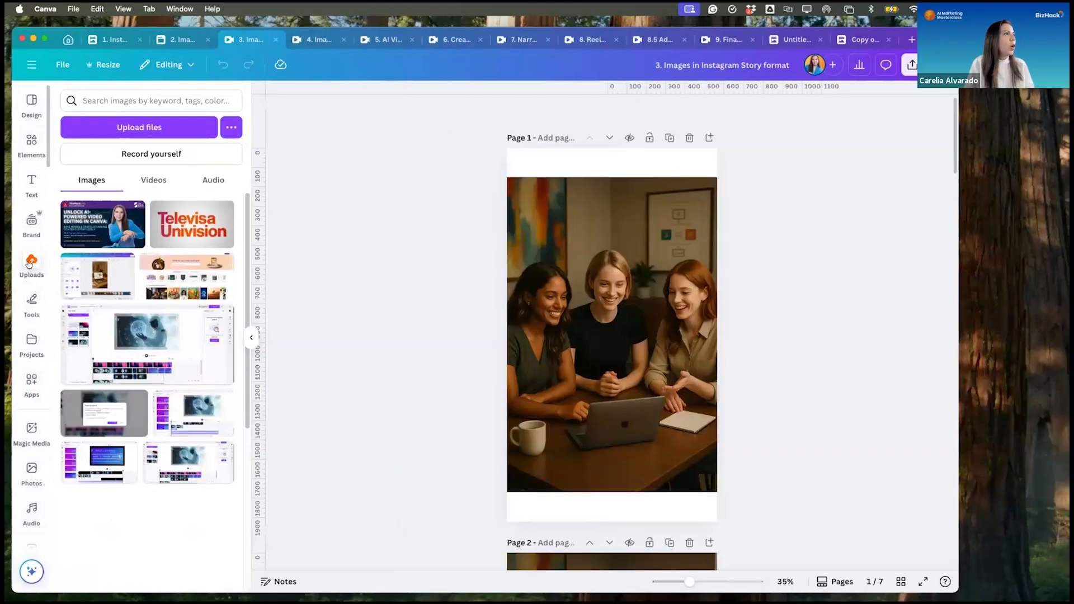
pyautogui.scroll(-10, 132, 332)
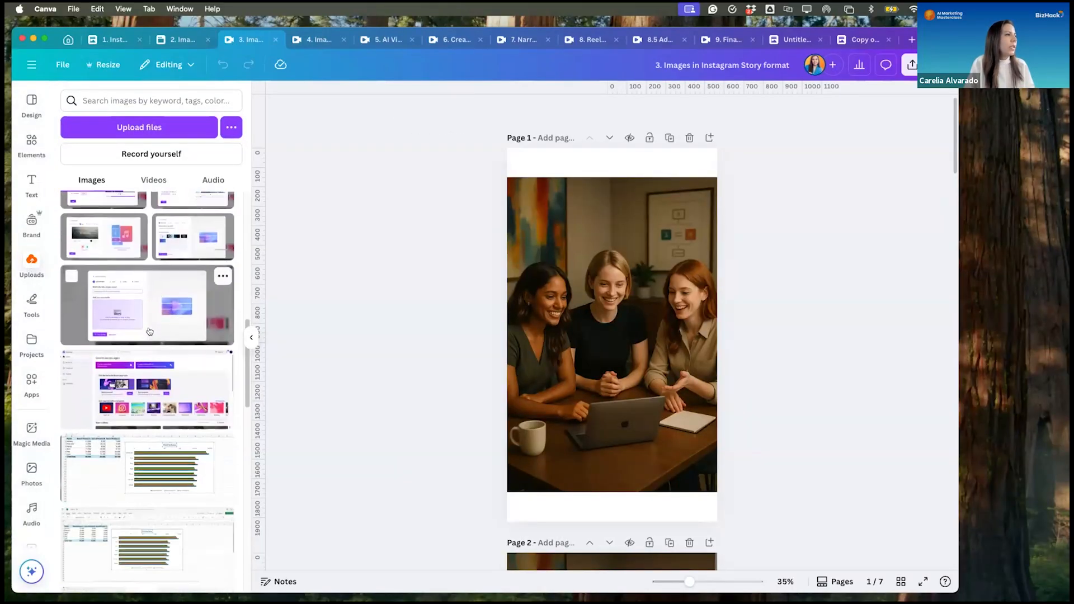
pyautogui.scroll(-10, 149, 332)
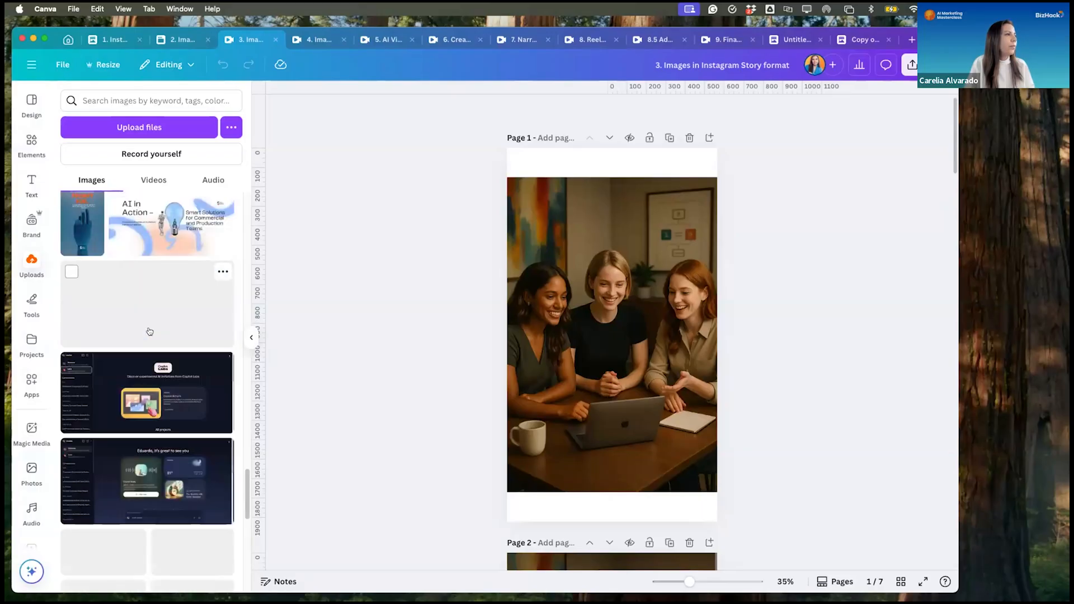
pyautogui.scroll(15, 149, 331)
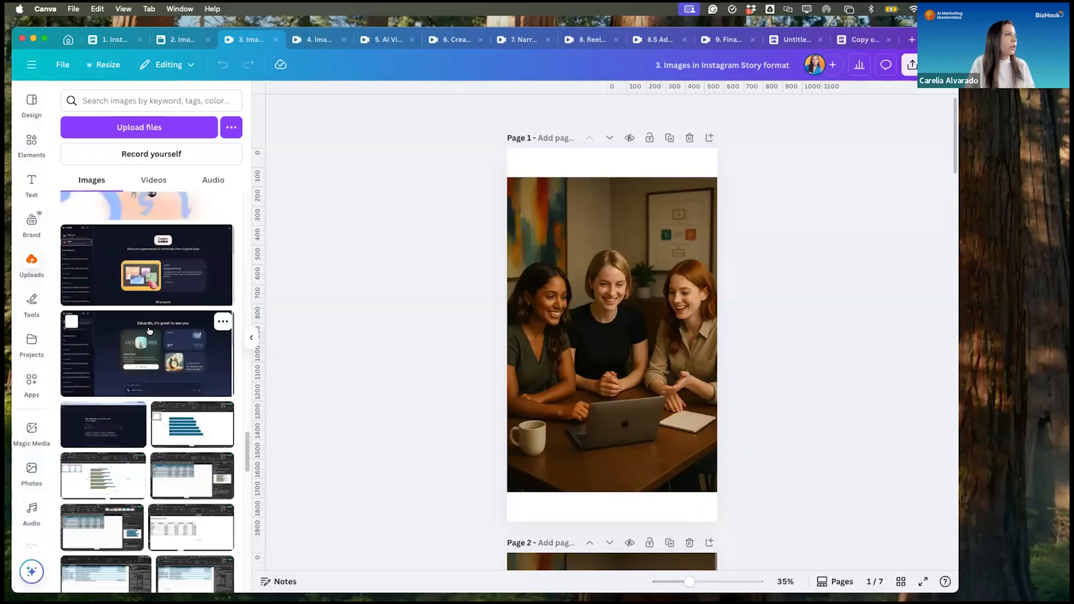
pyautogui.scroll(15, 150, 331)
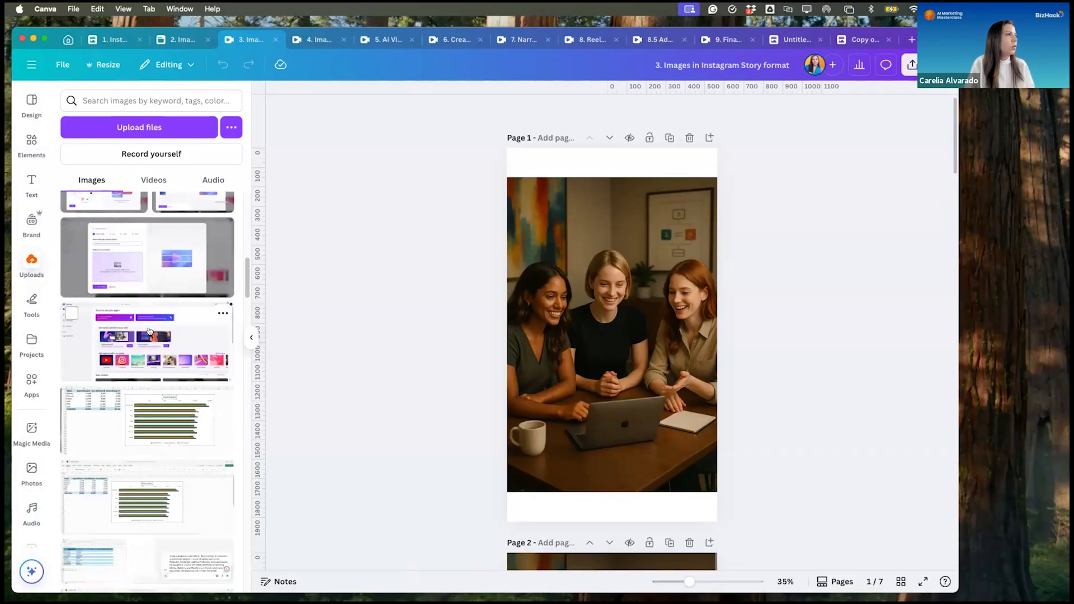
pyautogui.scroll(-10, 150, 331)
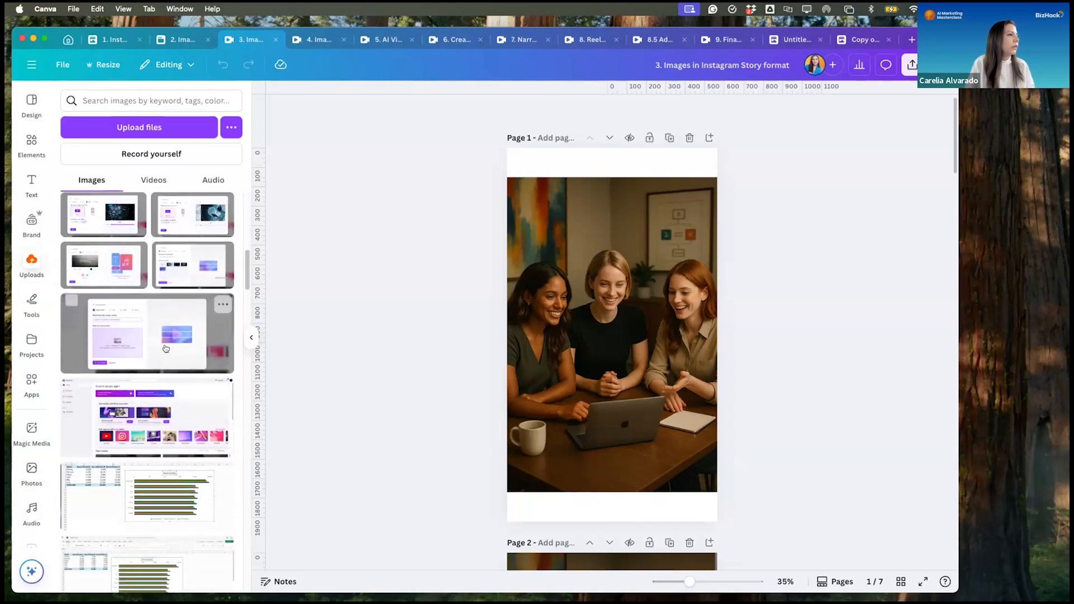
pyautogui.scroll(5, 165, 348)
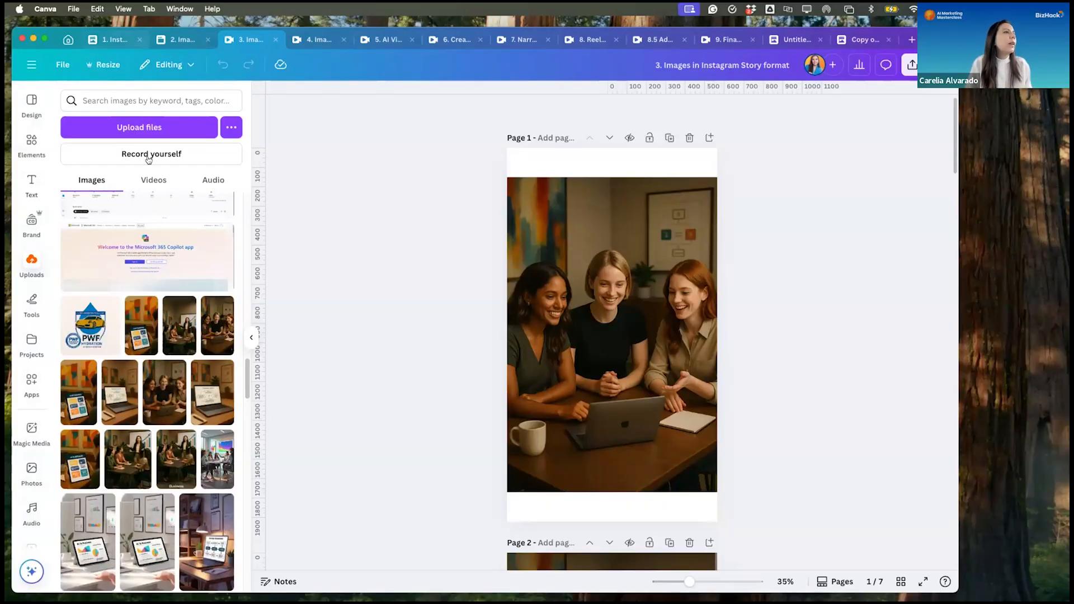
pyautogui.moveTo(179, 325); pyautogui.dragTo(535, 307)
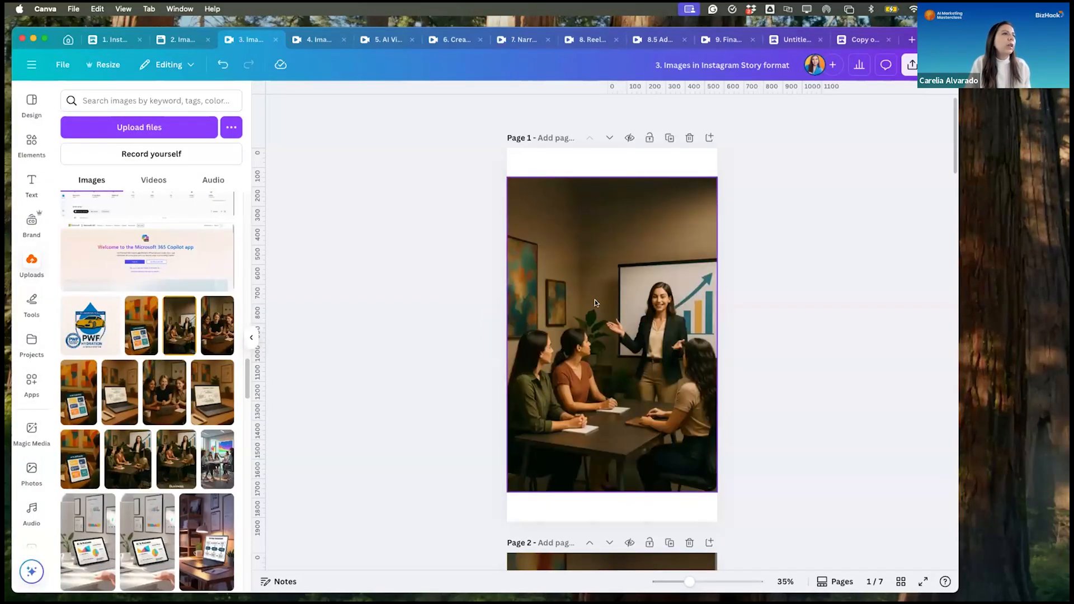
pyautogui.scroll(-5, 627, 301)
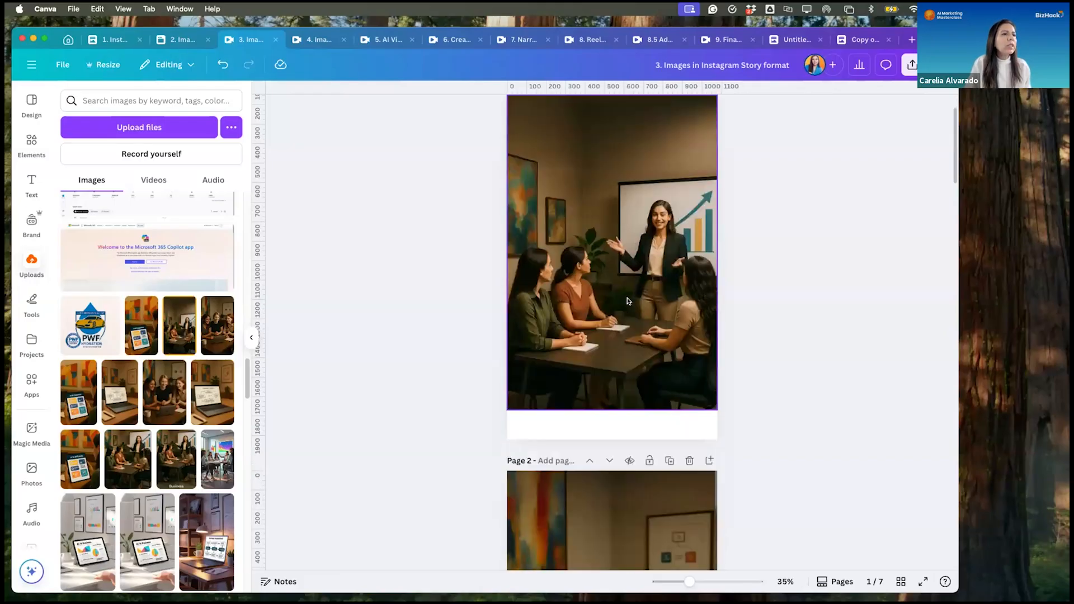
pyautogui.scroll(3, 630, 301)
pyautogui.scroll(1, 631, 301)
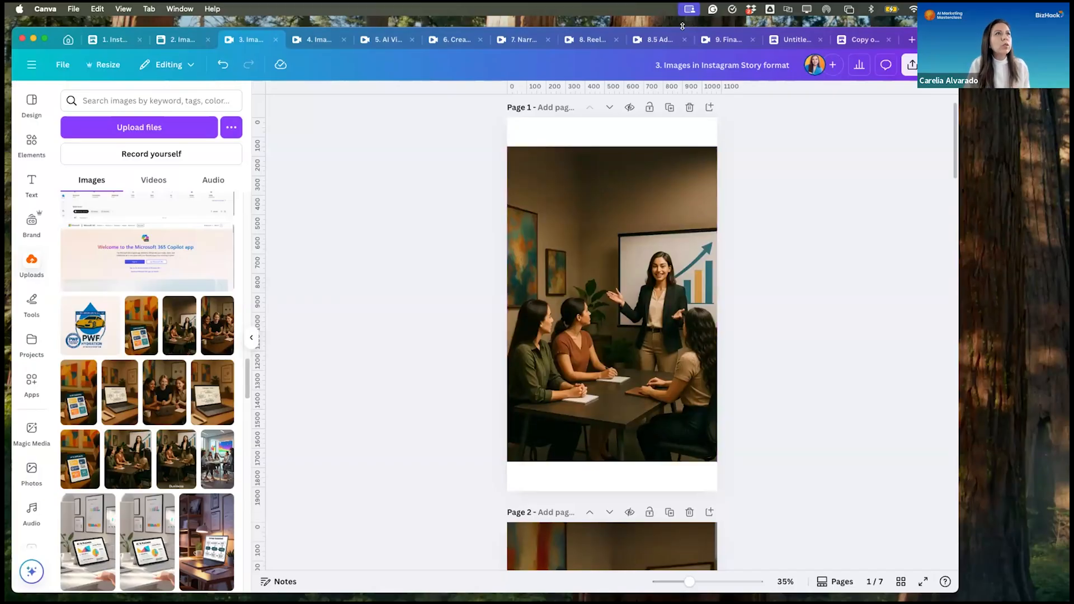
pyautogui.click(703, 67)
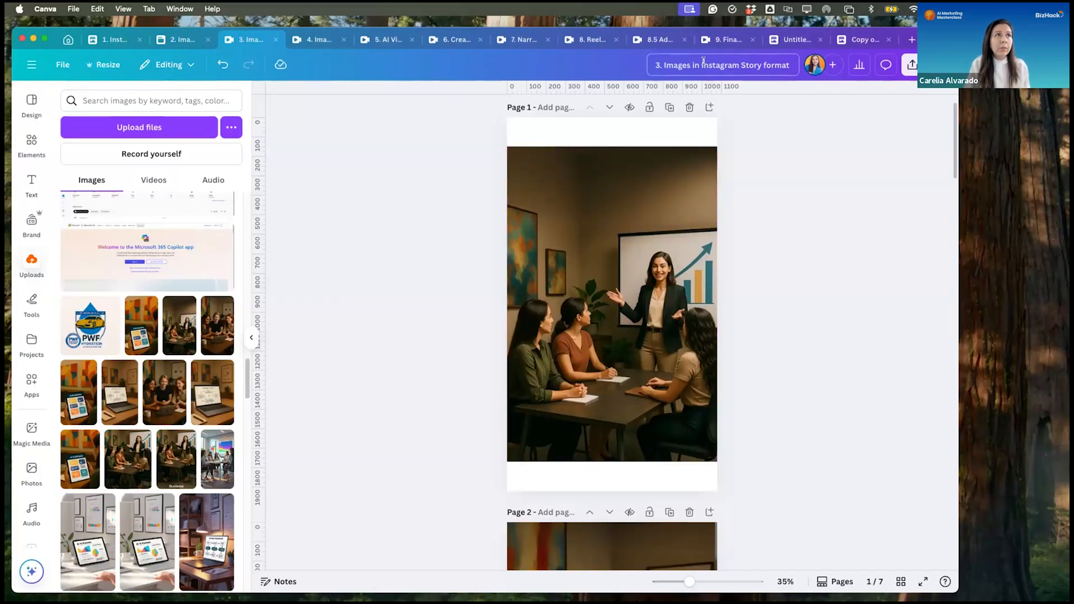
pyautogui.click(843, 195)
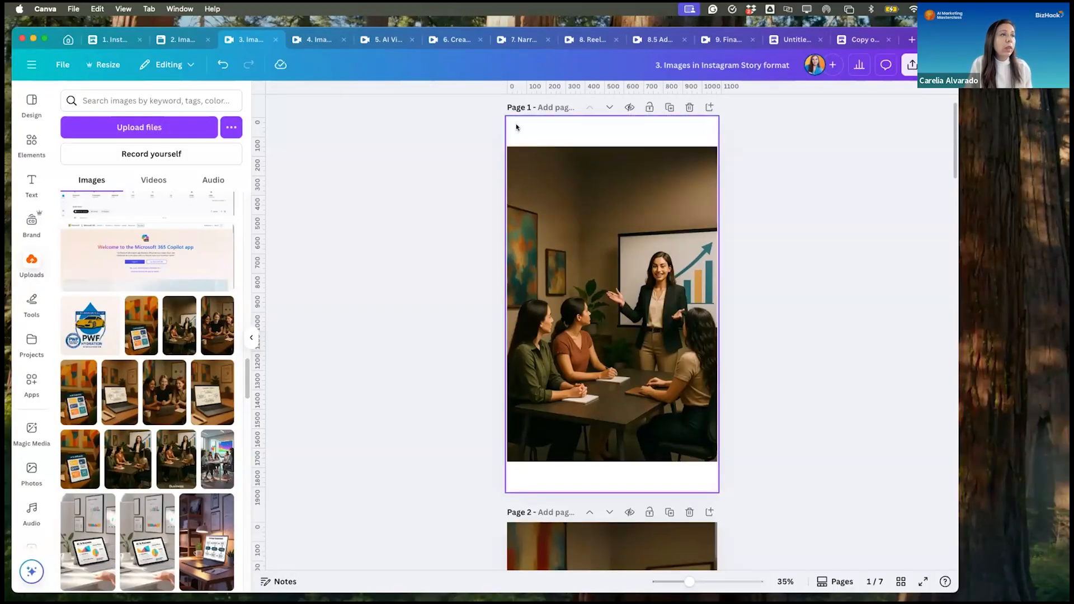
# - Try removing the background from the presentation image on page 1, and undo the removal
pyautogui.click(603, 241)
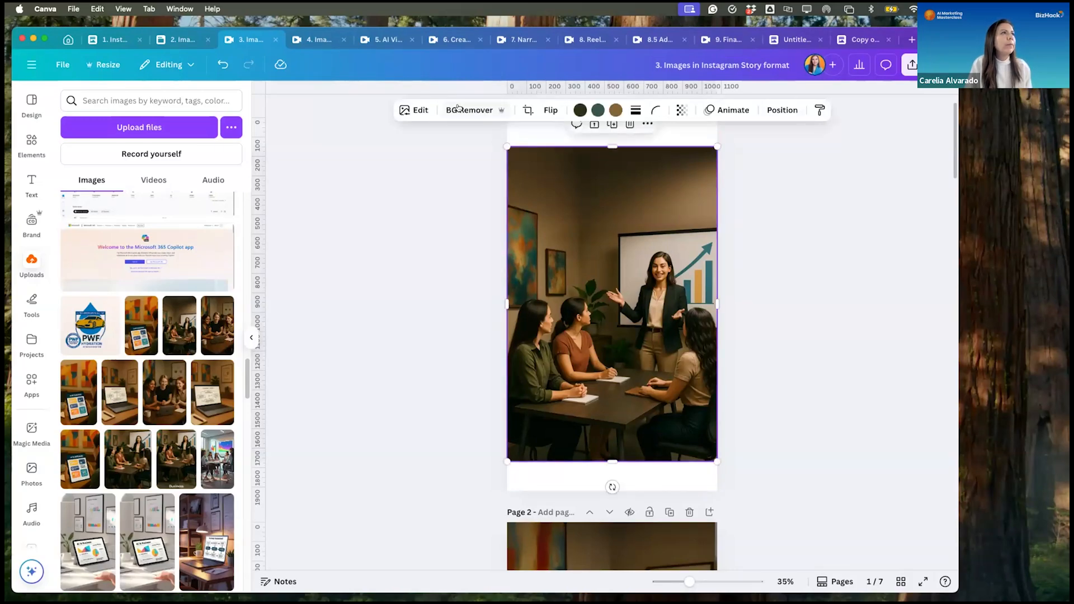
pyautogui.click(457, 110)
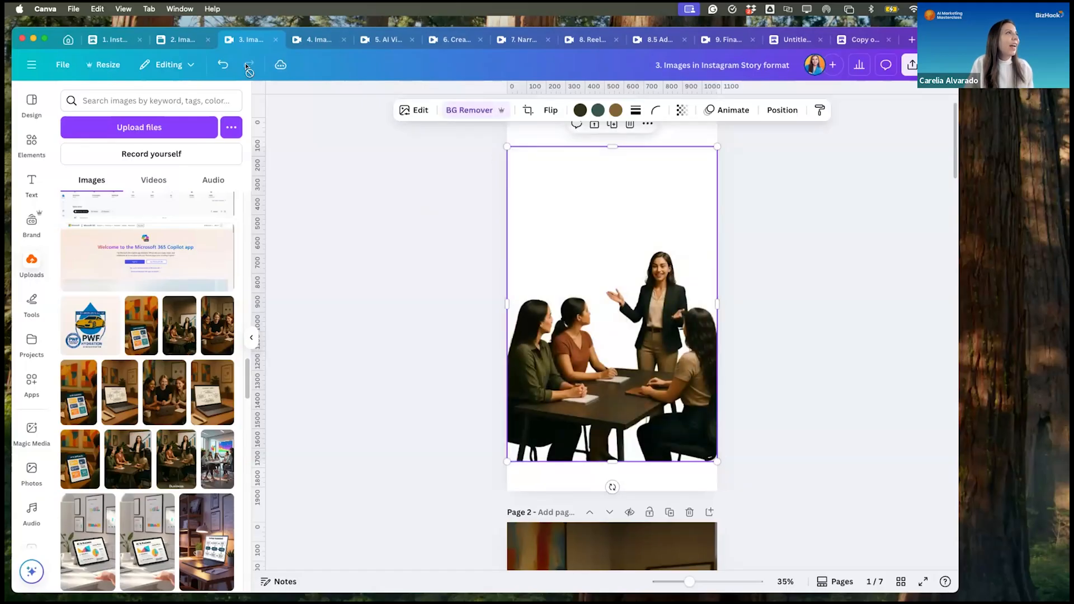
pyautogui.click(222, 65)
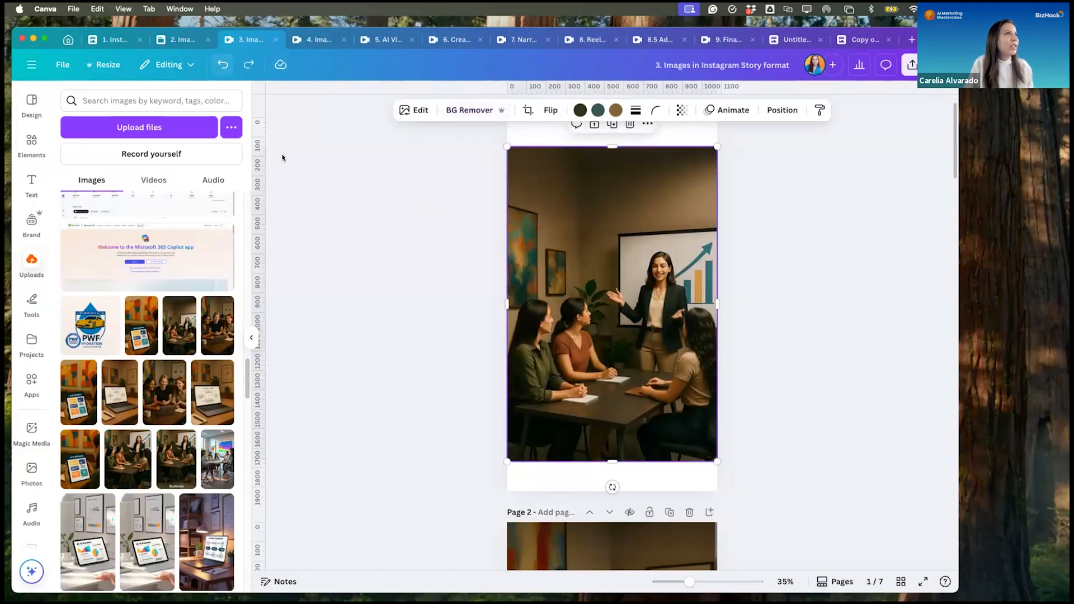
# - Try expanding page 1's presentation image to the Whole Page size with Magic Expand
pyautogui.click(414, 110)
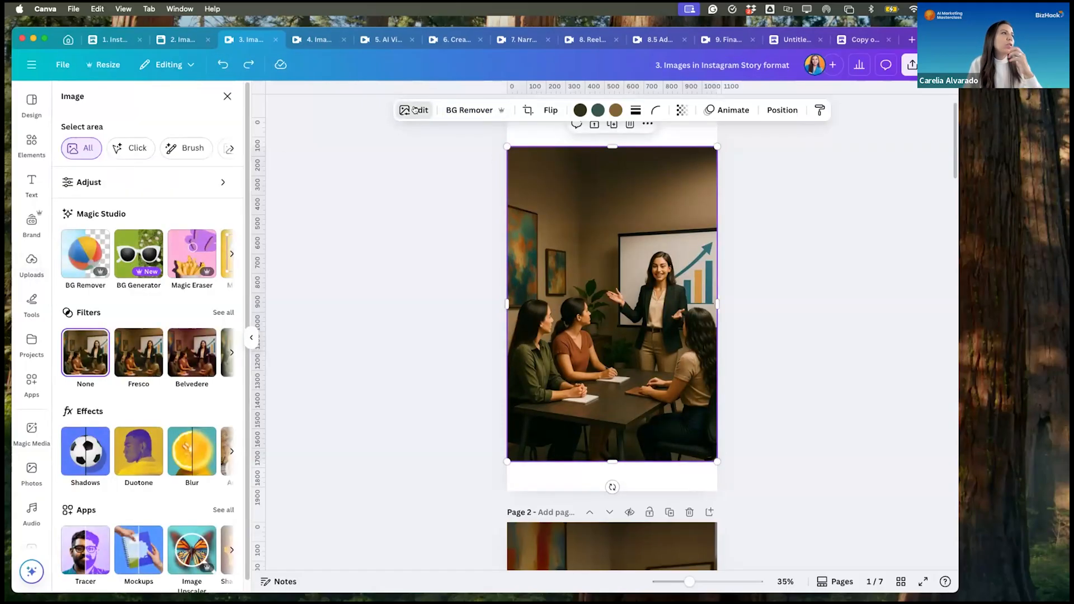
pyautogui.click(231, 254)
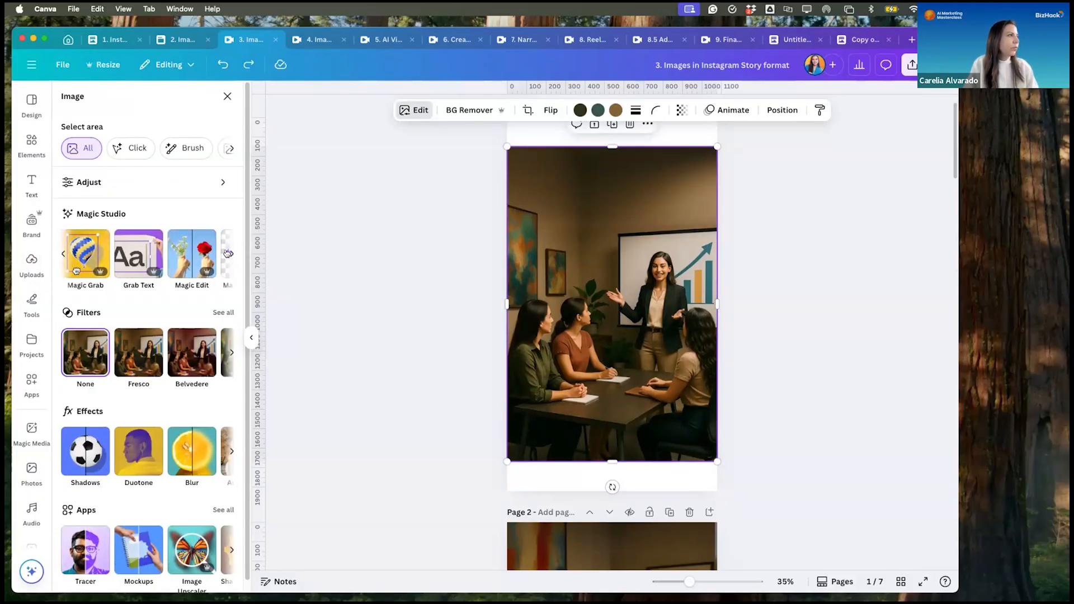
pyautogui.click(228, 253)
pyautogui.click(208, 257)
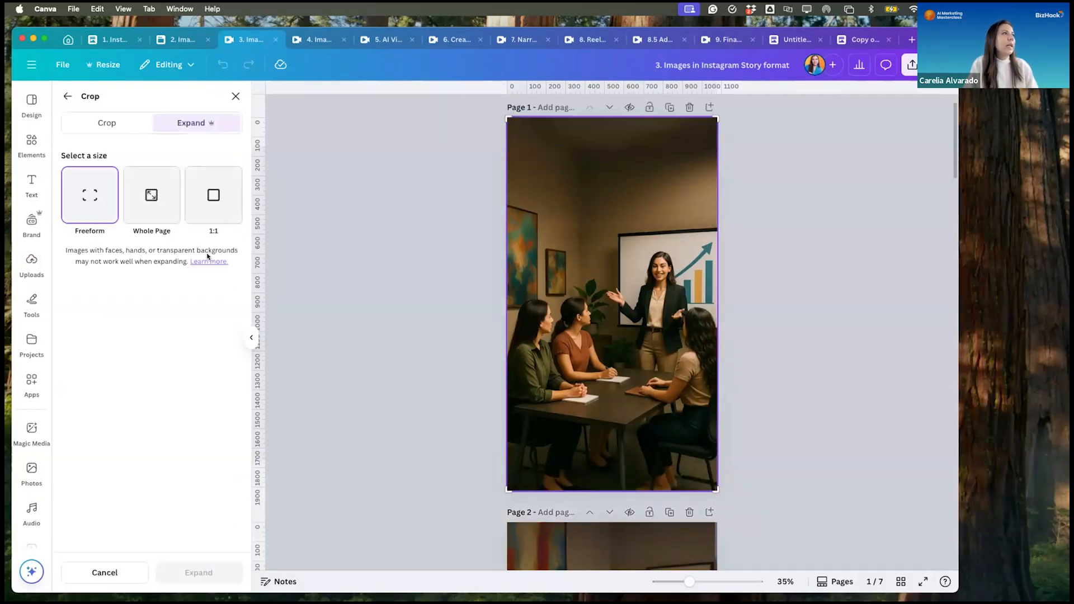
pyautogui.click(146, 200)
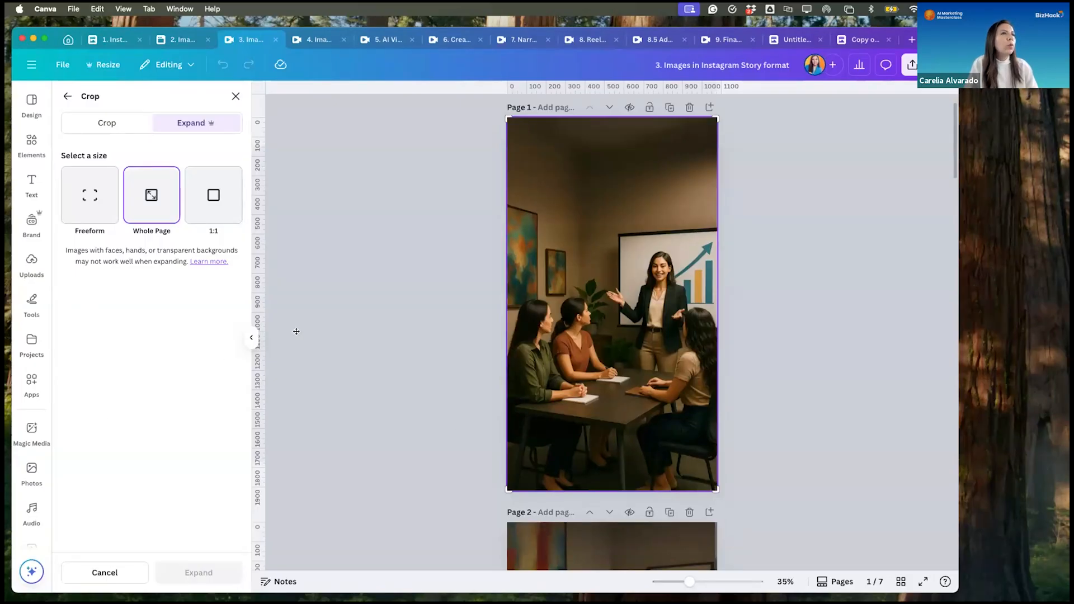
pyautogui.click(848, 240)
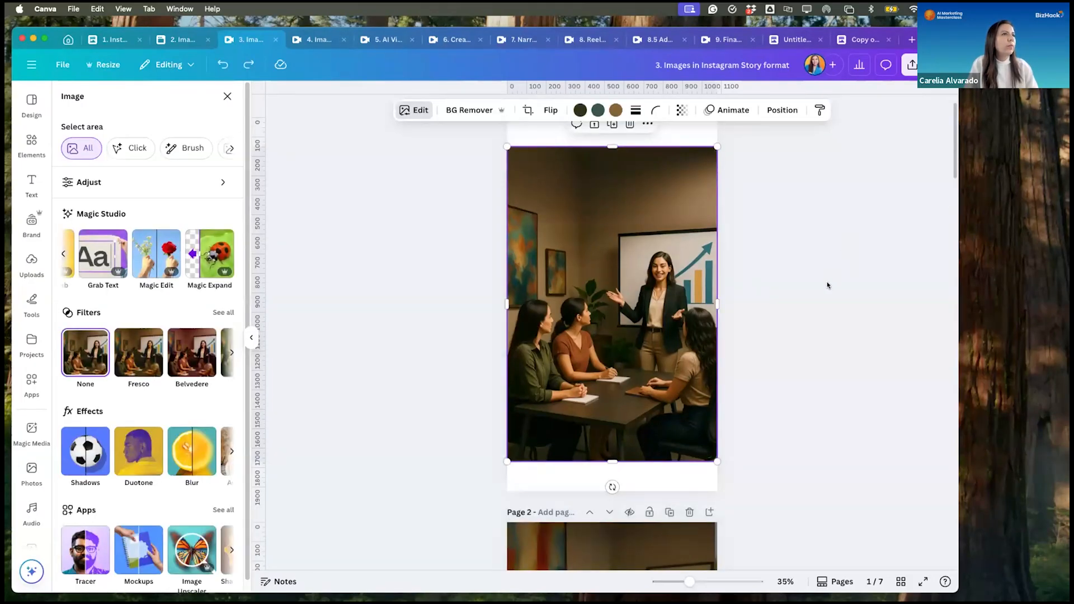
# - Add a blank page directly after page 1 of the Instagram Story design
pyautogui.click(826, 284)
pyautogui.scroll(1, 792, 247)
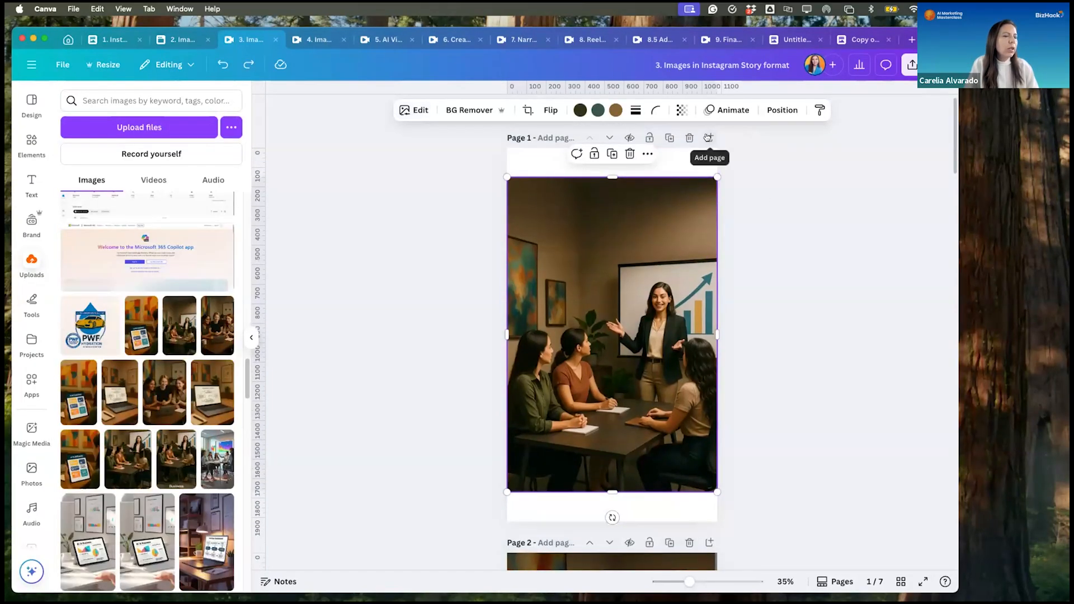
pyautogui.click(707, 138)
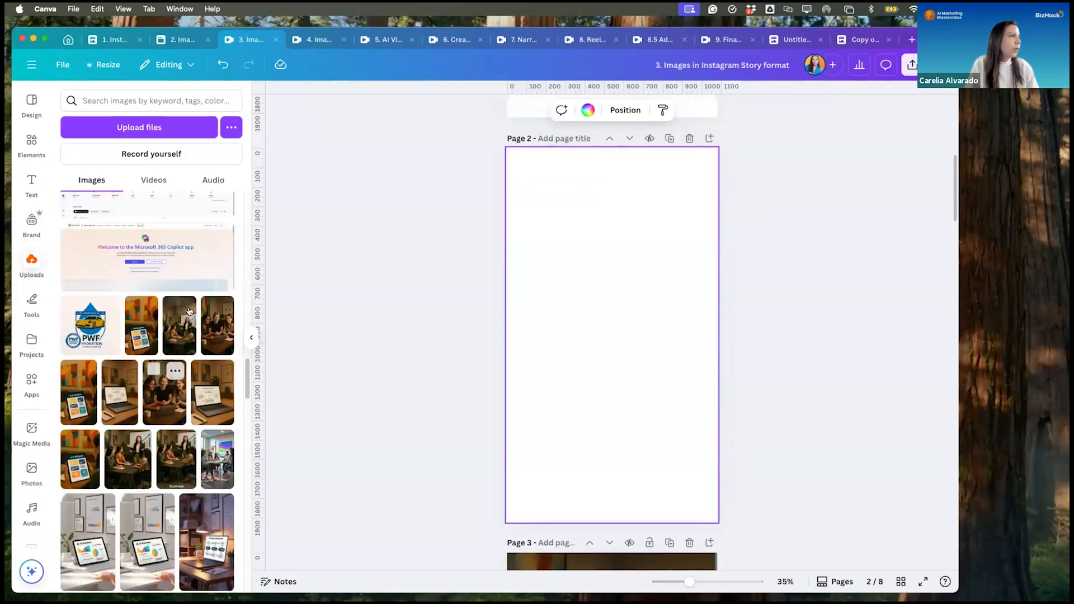
pyautogui.click(185, 326)
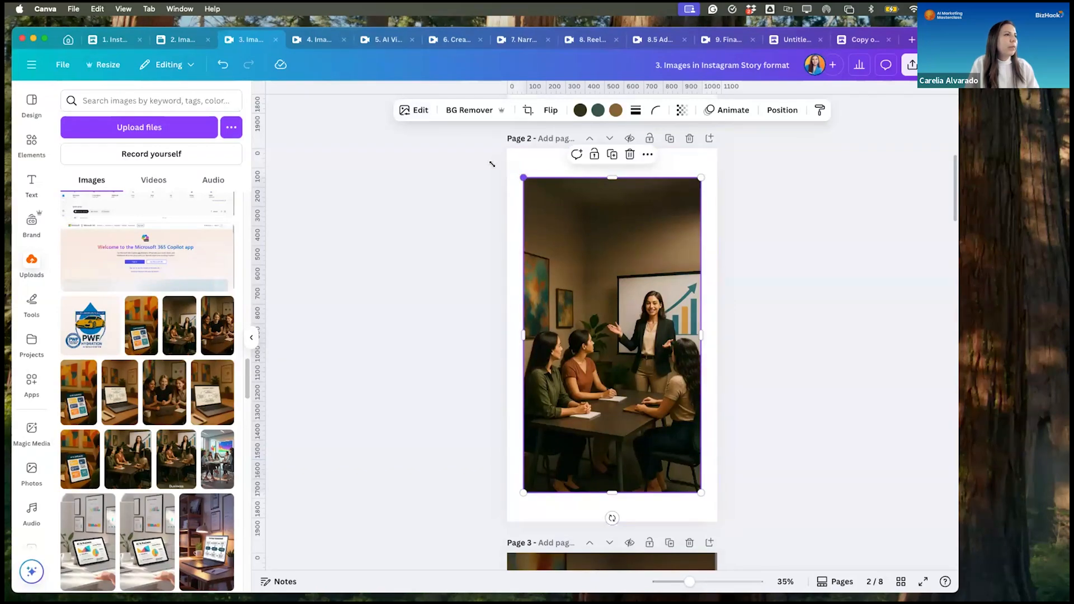
pyautogui.moveTo(515, 180); pyautogui.dragTo(503, 158)
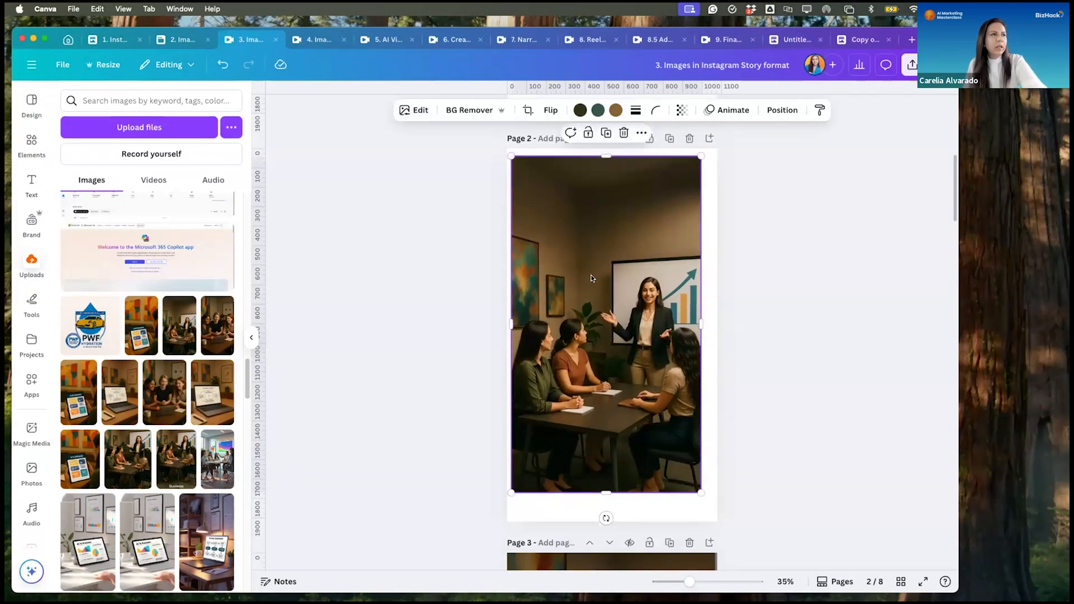
pyautogui.press('Delete')
# - Place the uploaded image of a laptop showing the "Assessment Process" diagram on the blank page 2
pyautogui.scroll(-3, 183, 424)
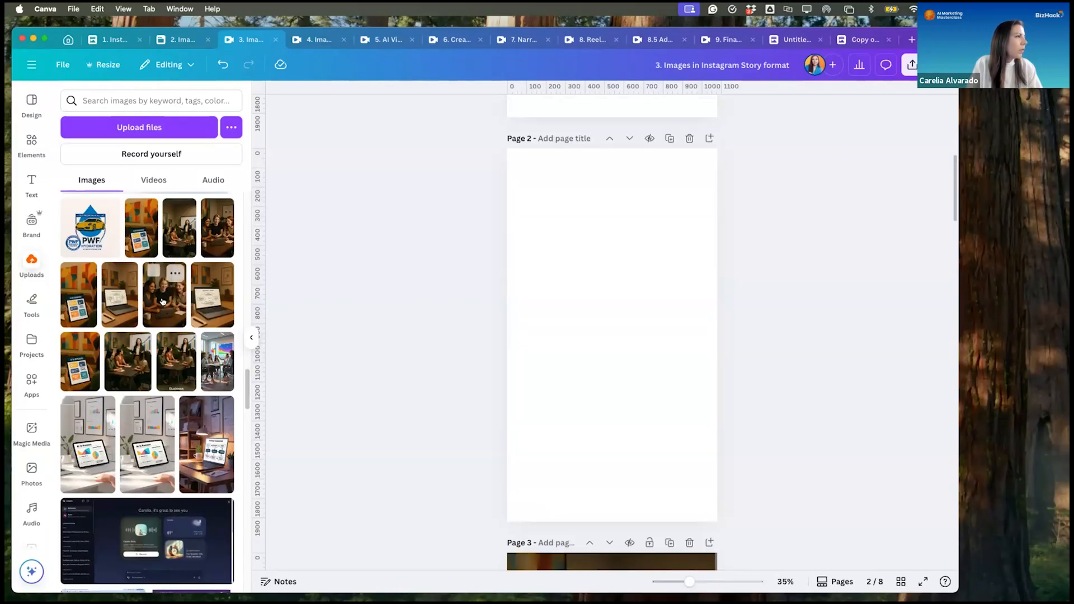
pyautogui.click(213, 295)
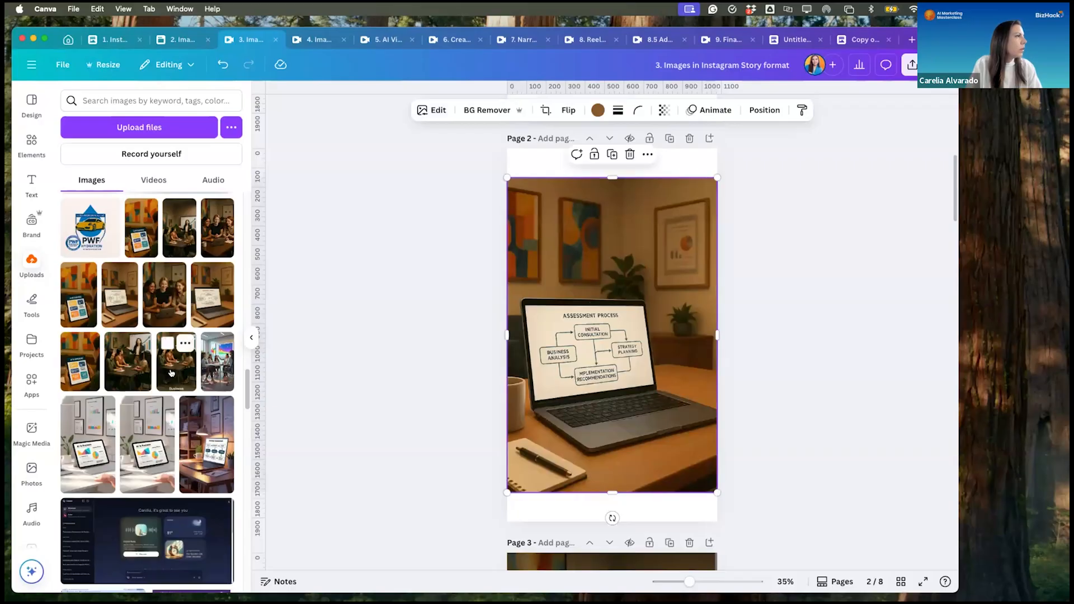
pyautogui.click(719, 361)
pyautogui.click(635, 346)
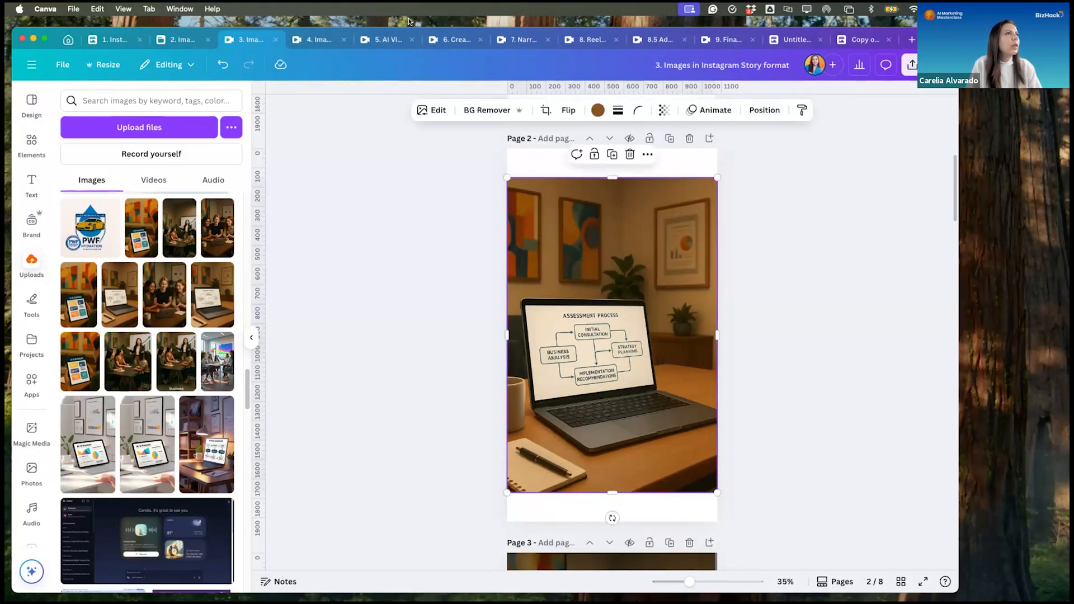
# - Generate Magic Expand versions of page 2's laptop image at the Whole Page size
pyautogui.click(440, 109)
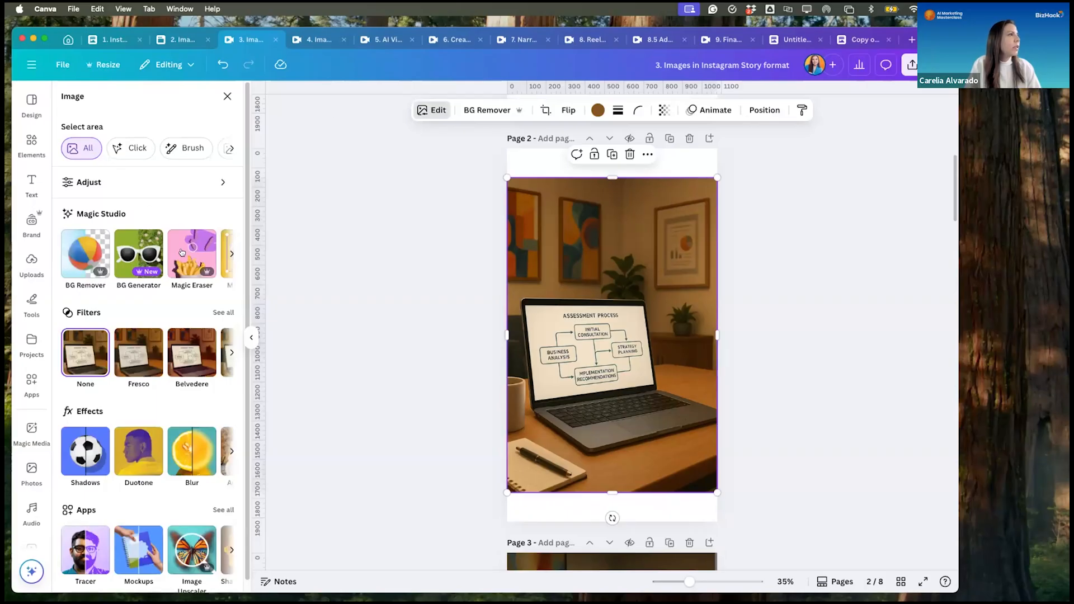
pyautogui.click(227, 254)
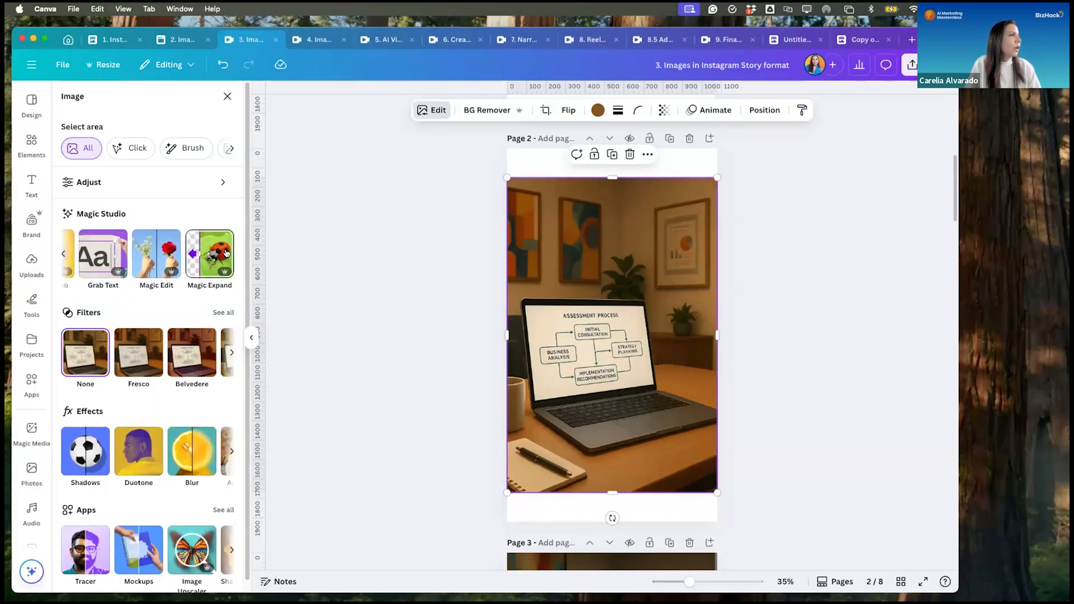
pyautogui.click(194, 262)
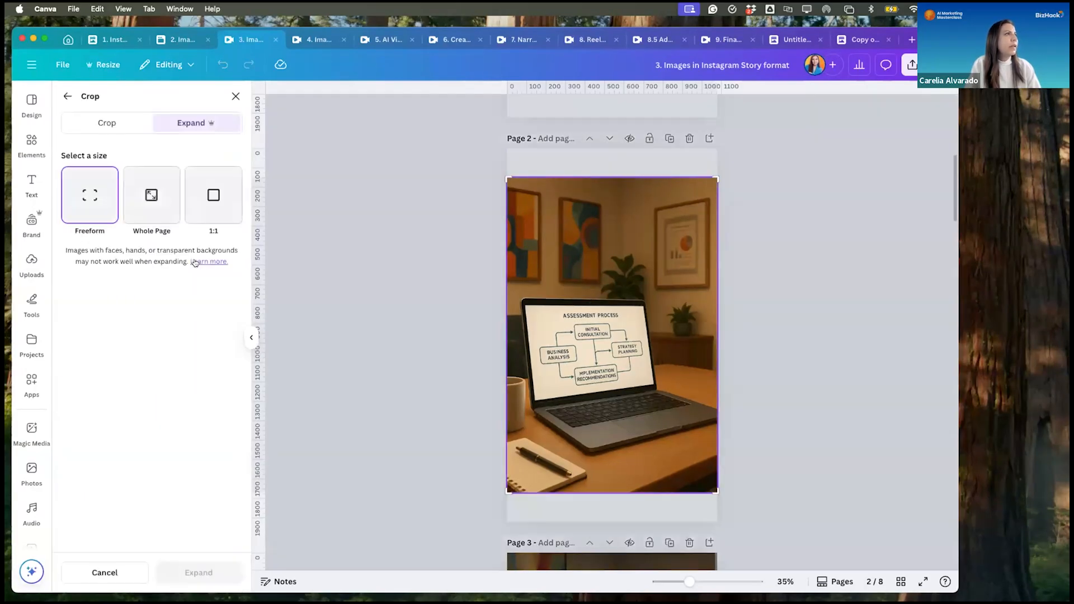
pyautogui.click(141, 193)
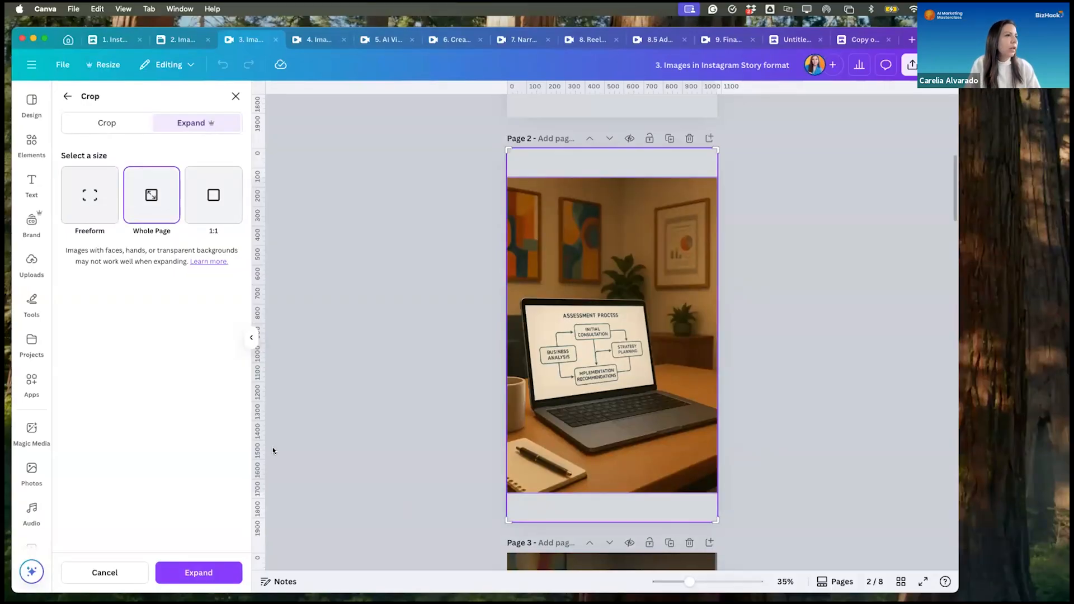
pyautogui.click(213, 572)
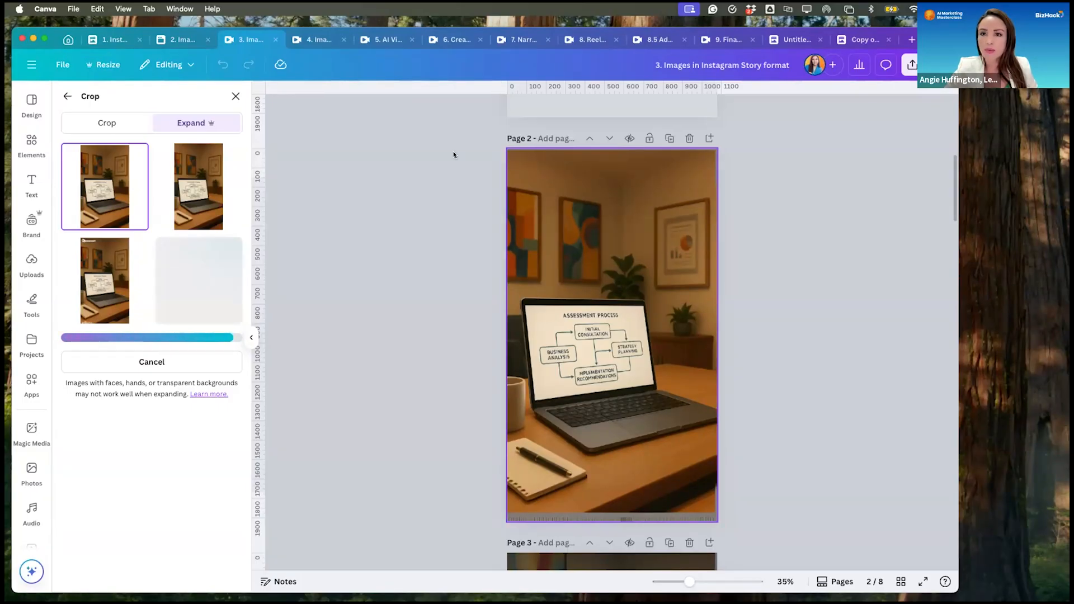
# - Examine the ChatGPT image prompt on page 1 of the "2. Images Created in ChatGPT" design
pyautogui.click(180, 40)
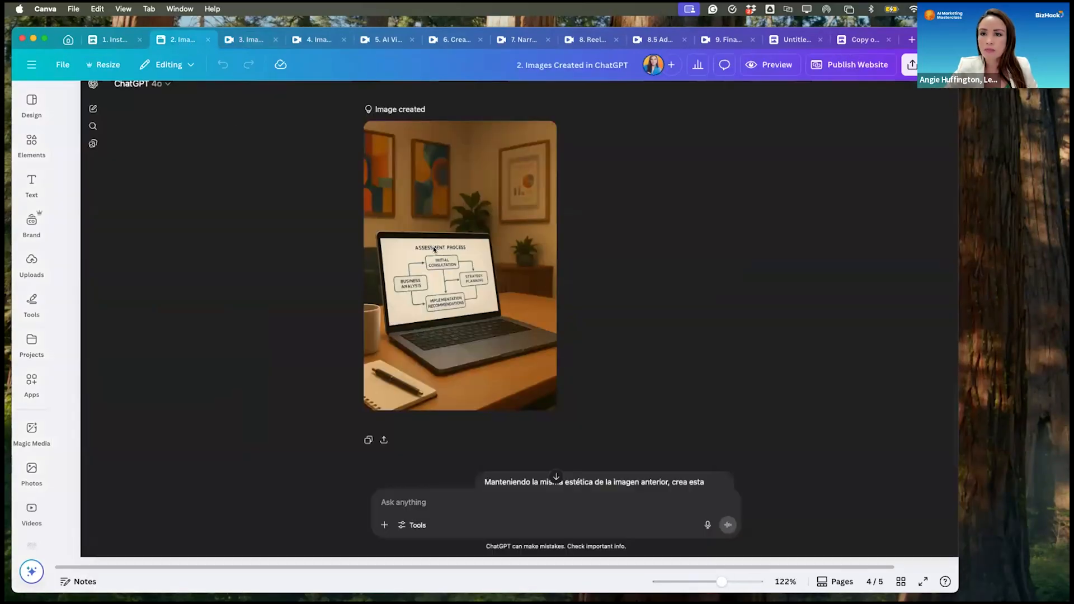
pyautogui.scroll(20, 815, 288)
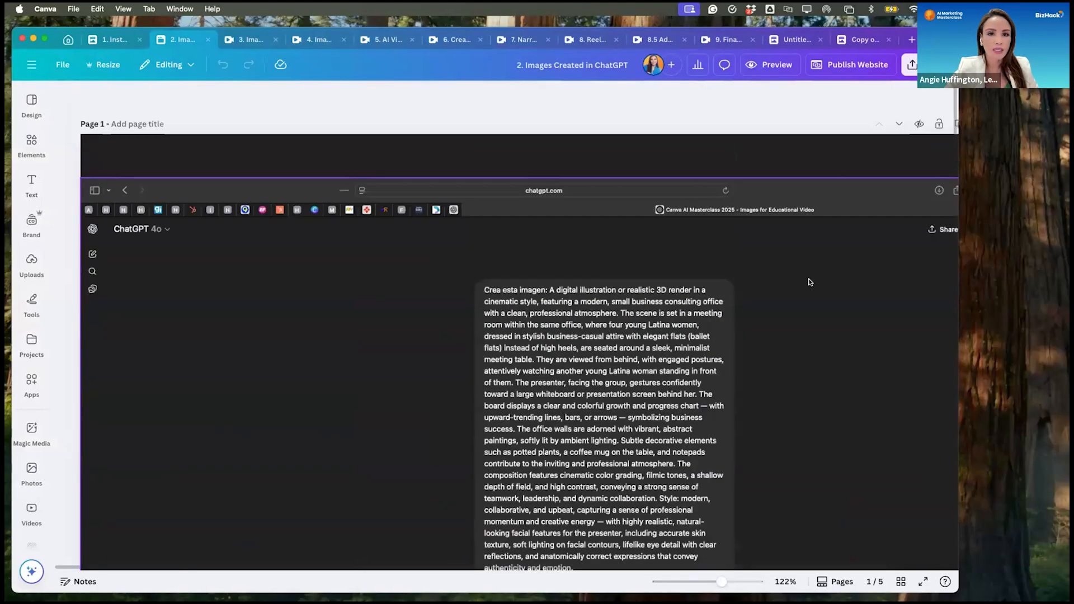
pyautogui.scroll(-5, 810, 281)
pyautogui.scroll(5, 810, 281)
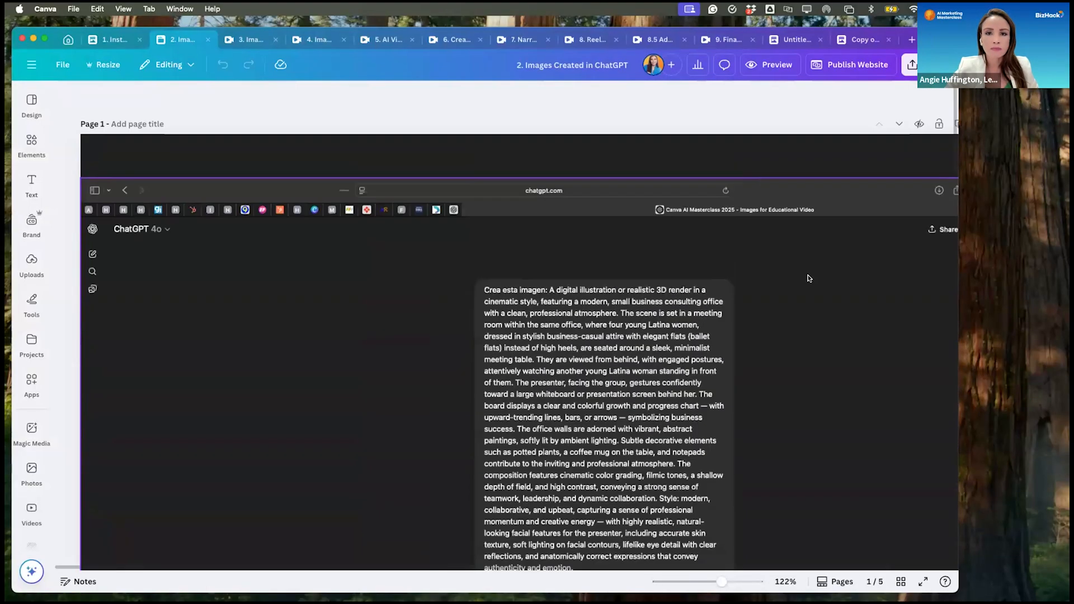
pyautogui.scroll(-3, 807, 277)
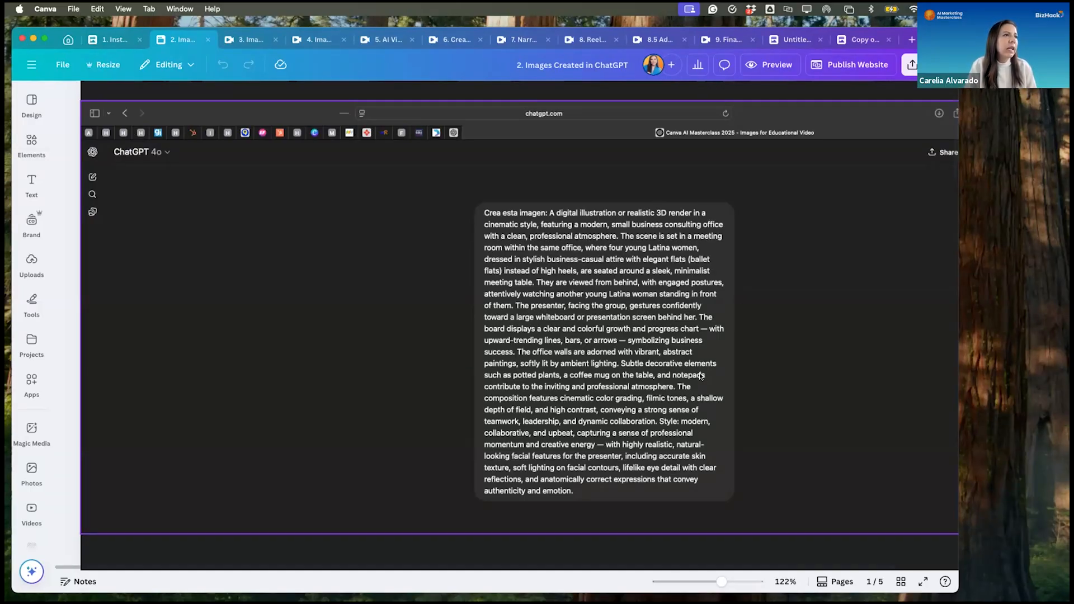
pyautogui.scroll(-1, 700, 375)
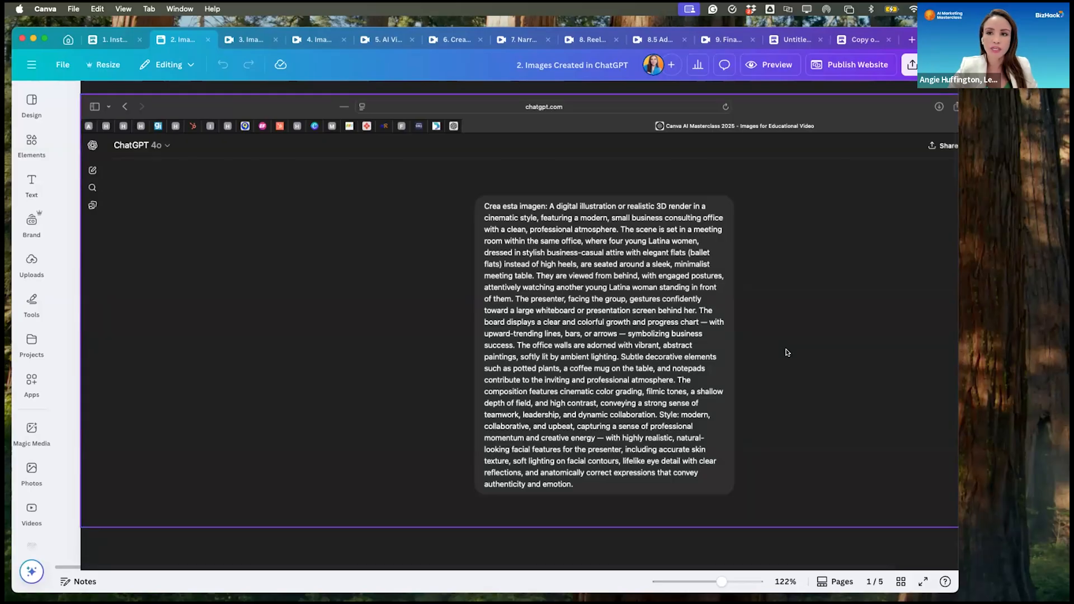
pyautogui.scroll(-2, 787, 352)
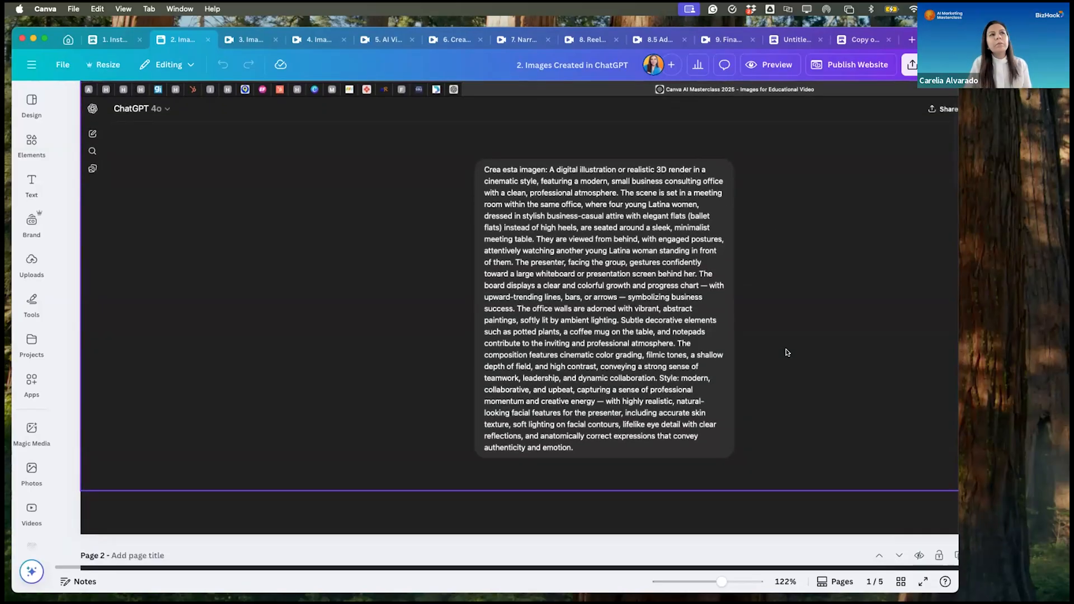
pyautogui.scroll(3, 787, 352)
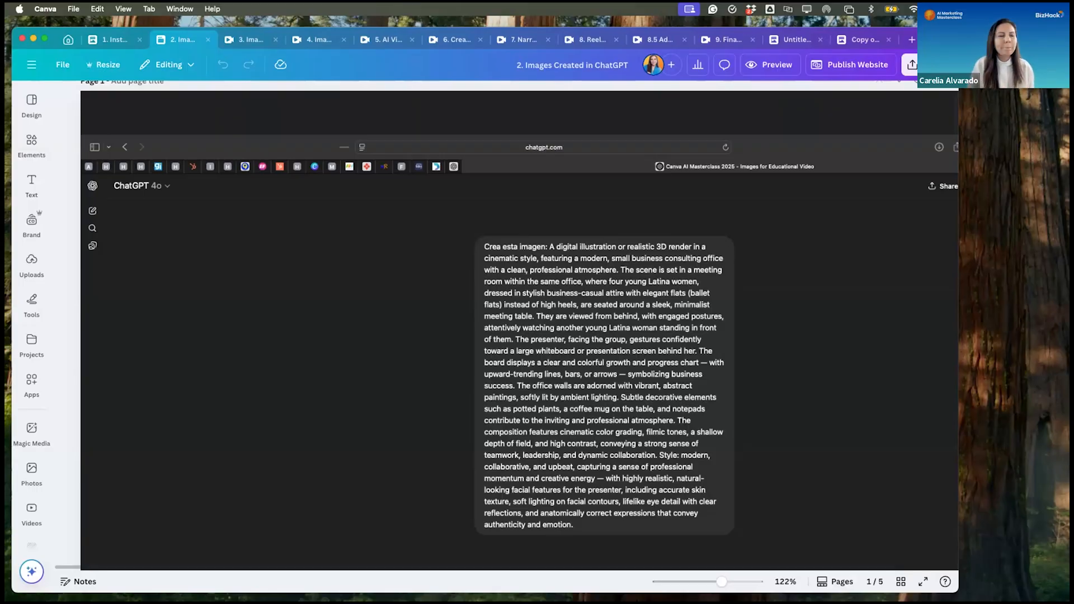
# - Return to the "3. Images in Instagram Story format" design and review the images on pages 2 to 6
pyautogui.click(245, 40)
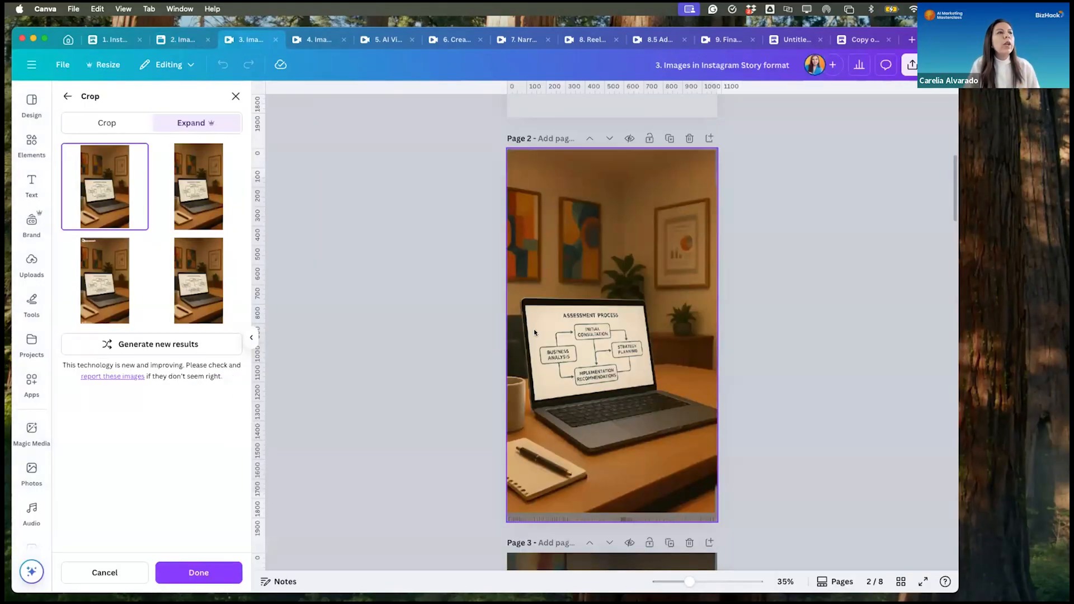
pyautogui.scroll(-5, 678, 268)
pyautogui.scroll(-4, 677, 269)
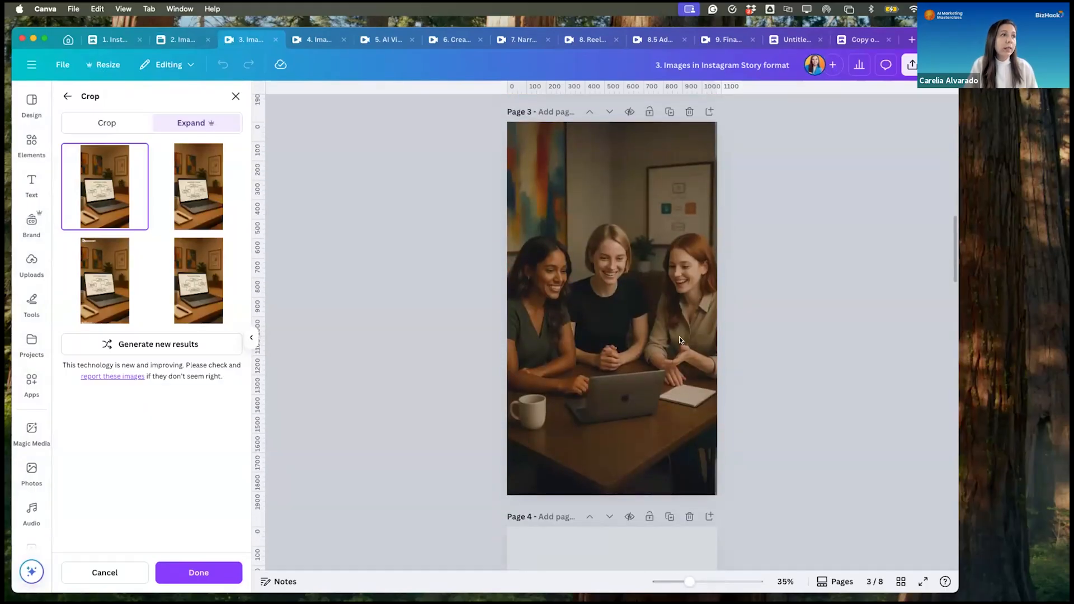
pyautogui.scroll(-13, 679, 337)
pyautogui.scroll(-5, 679, 339)
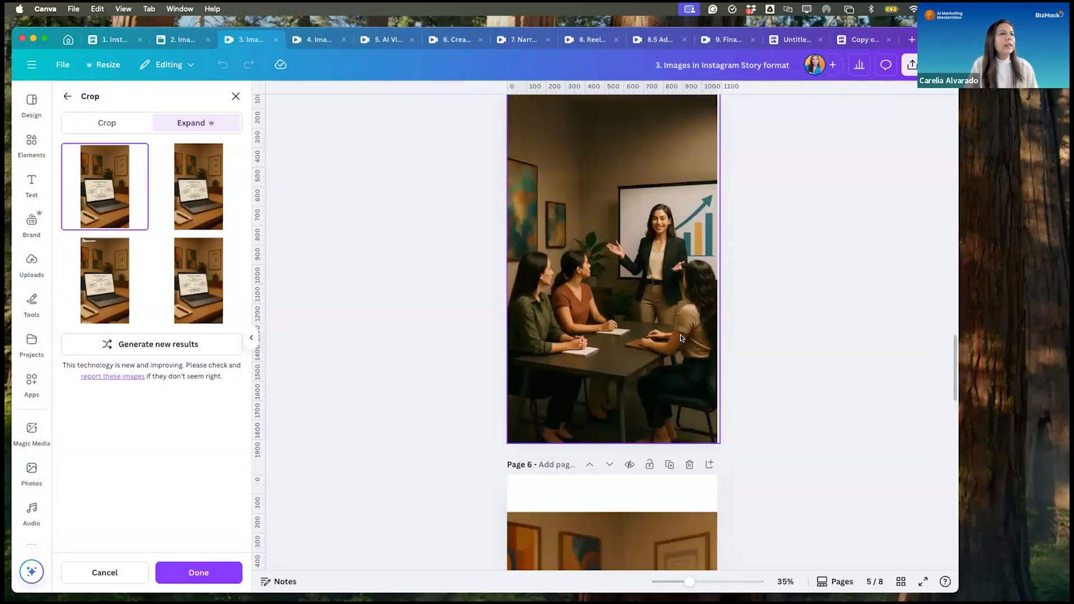
pyautogui.click(675, 315)
pyautogui.scroll(-8, 676, 316)
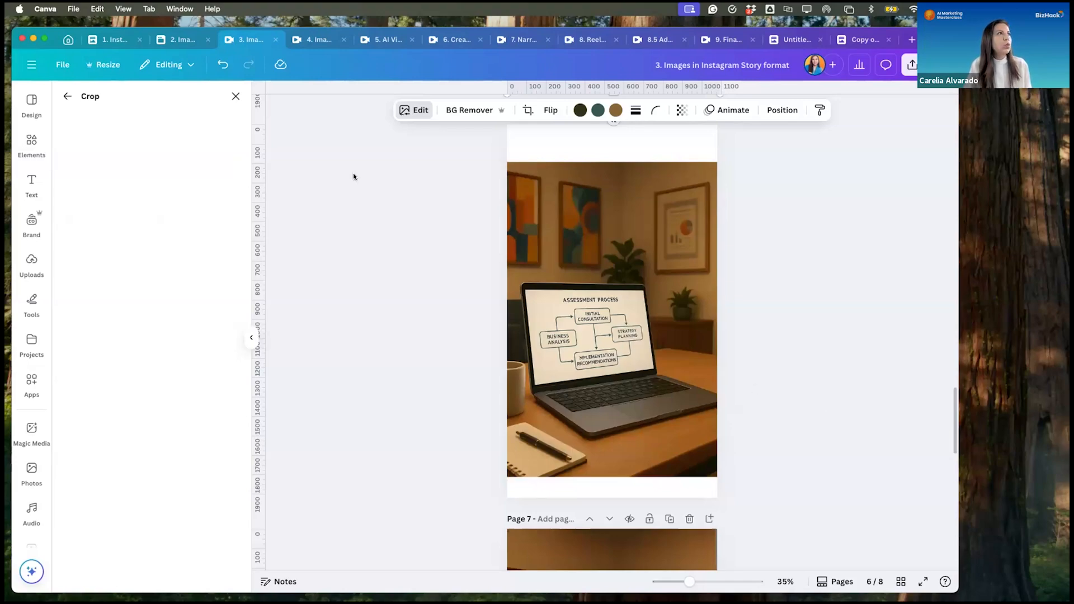
# - In the "4. Image Animate with Luma AI" design, select page 1's image of three women and open it in the Image Animate app
pyautogui.click(328, 40)
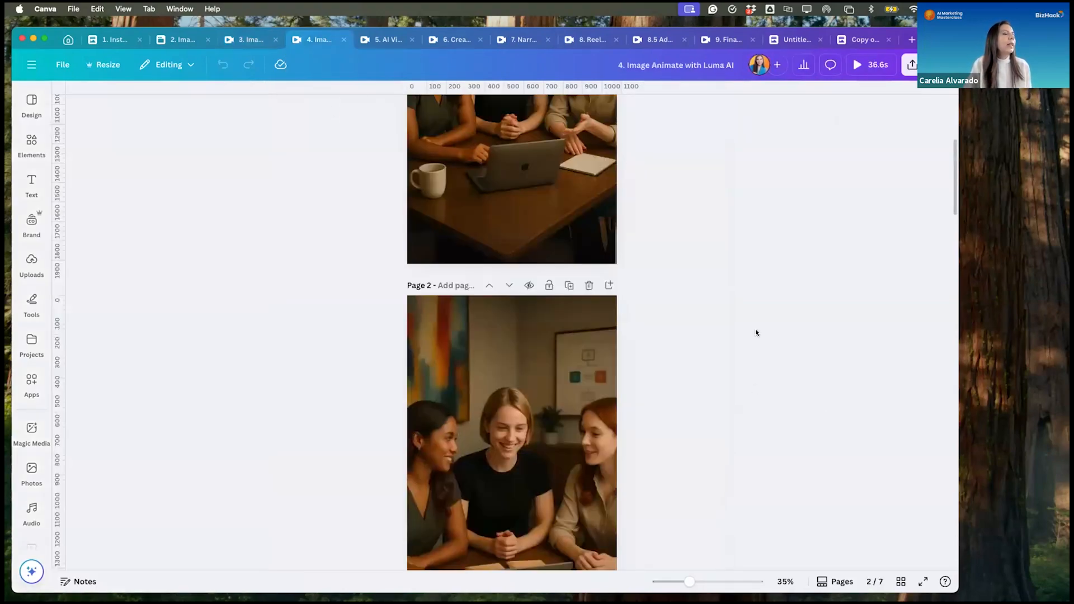
pyautogui.scroll(5, 756, 332)
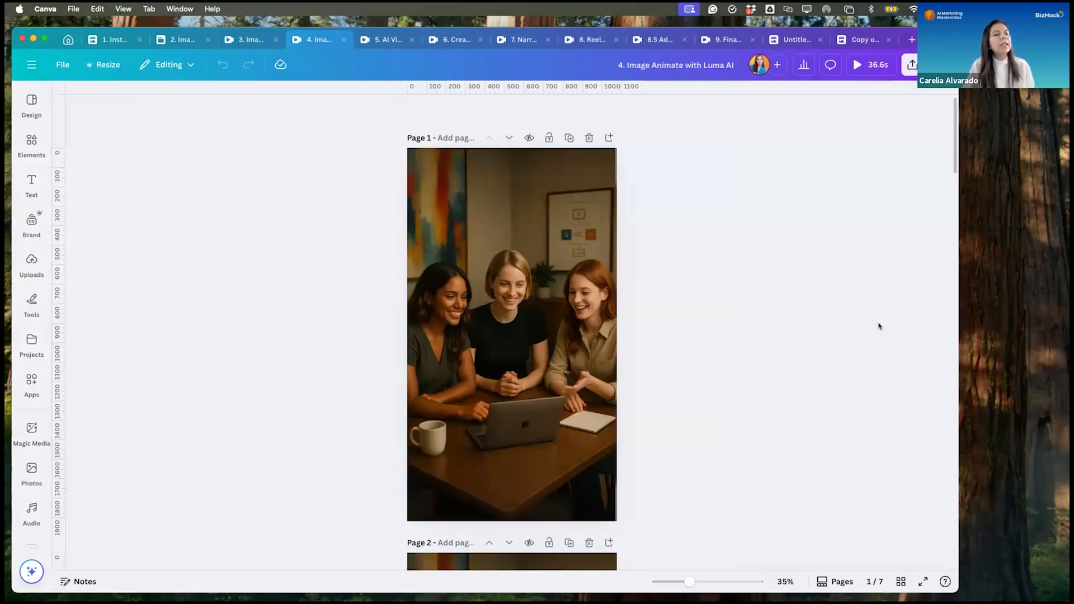
pyautogui.click(523, 277)
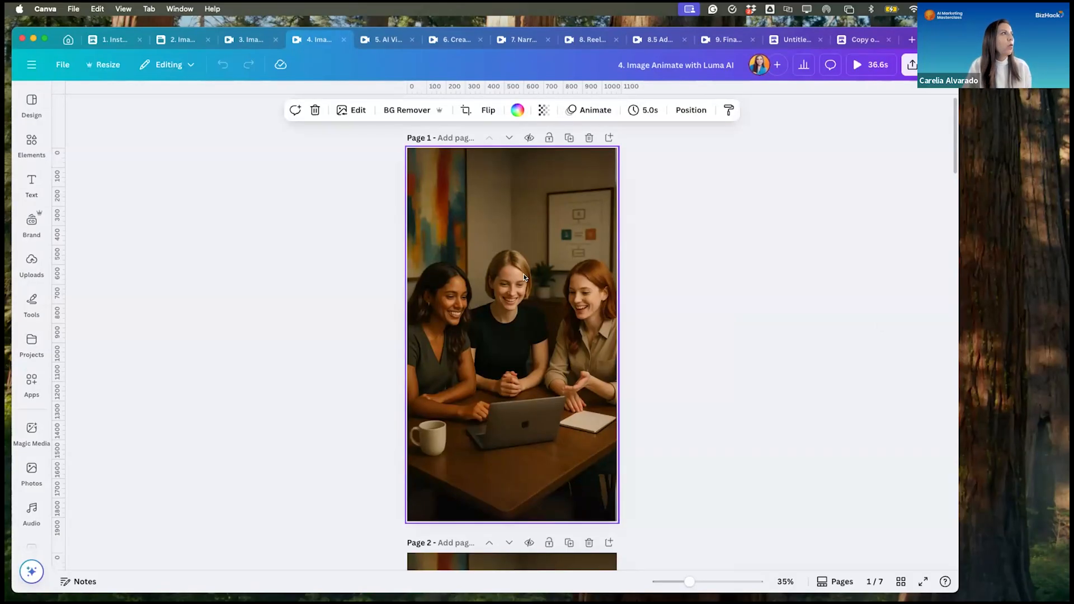
pyautogui.click(26, 357)
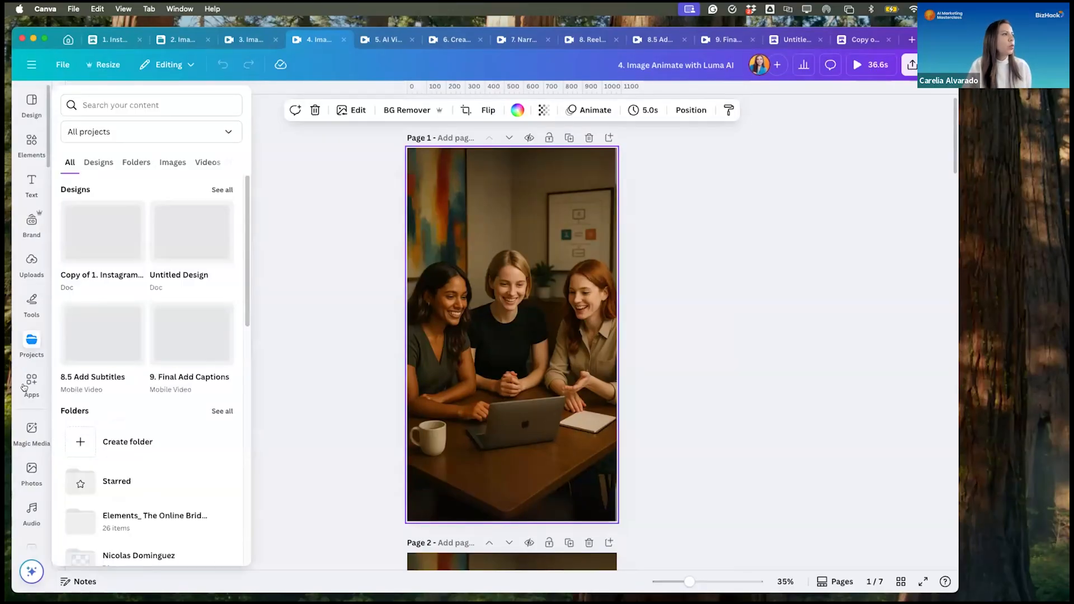
pyautogui.click(25, 386)
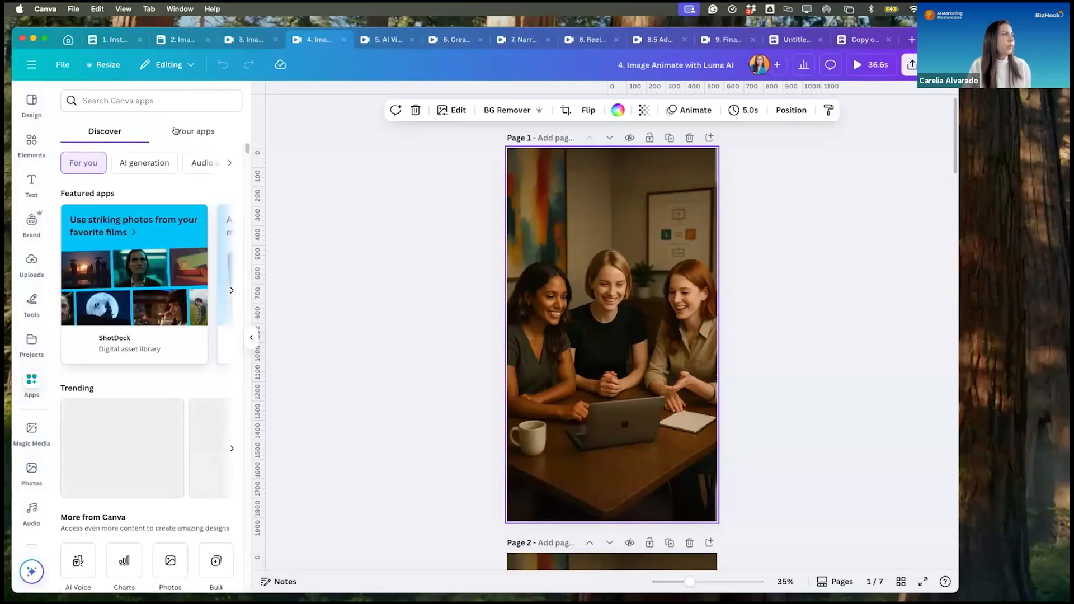
pyautogui.click(185, 131)
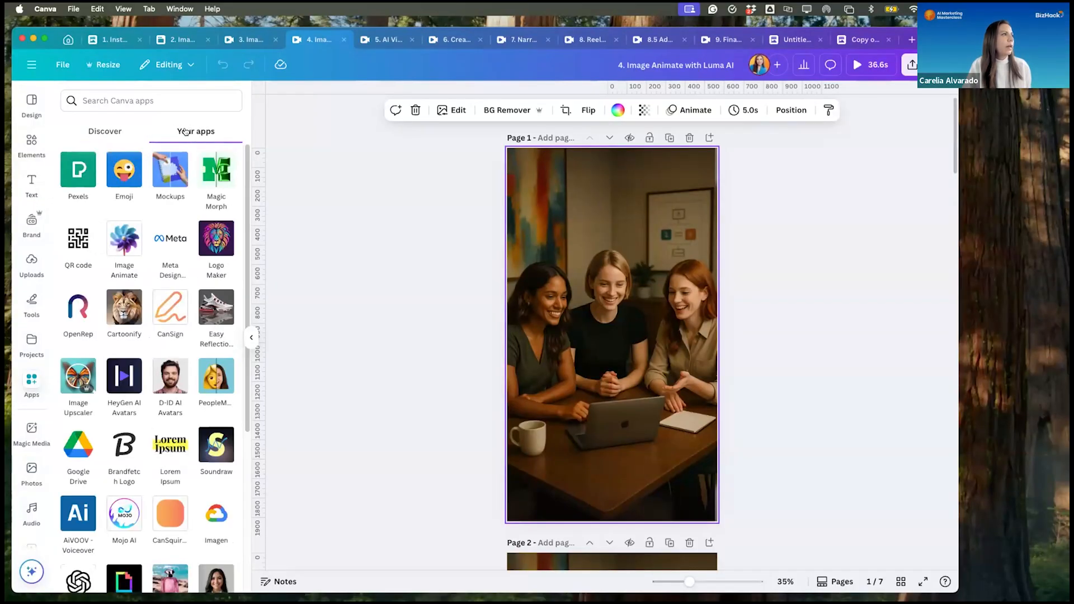
pyautogui.click(122, 237)
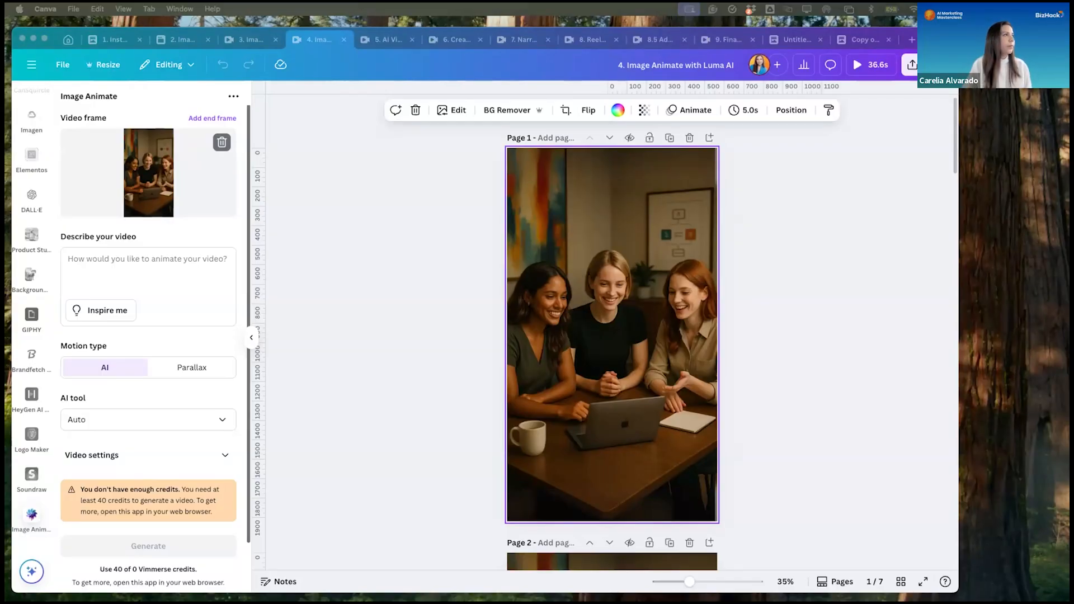
# - Describe the video as "Begin with a steady zoom into a character with red hair. The rest of the characters are calmly listening to the presentation."
pyautogui.click(53, 237)
pyautogui.click(84, 259)
pyautogui.write('Begin with a steady zoom into a character with red hair.The rest of the characters are calmly listening to the presentation.')
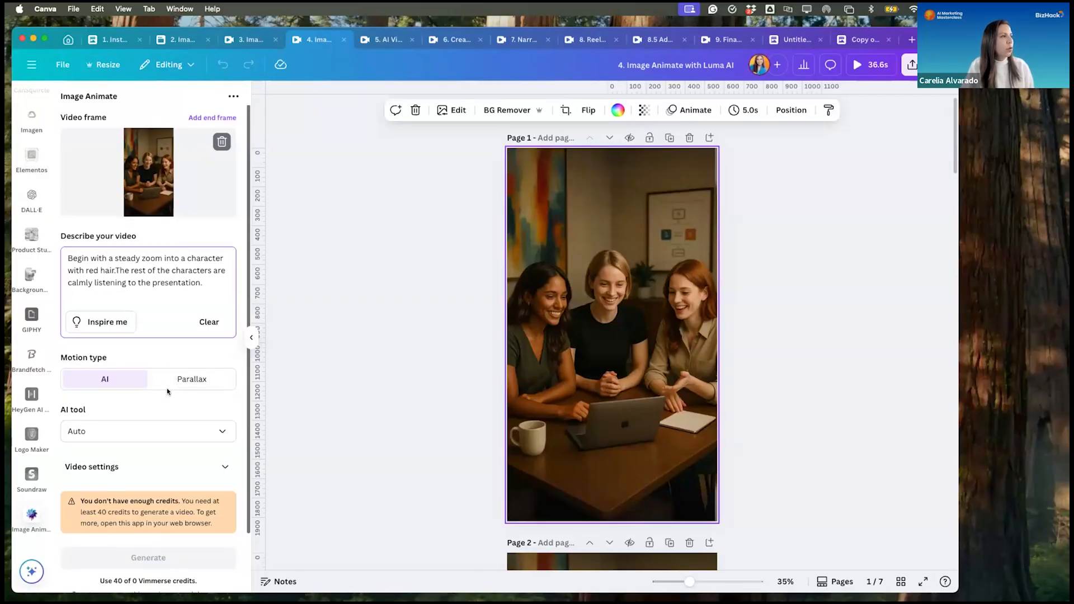
# - Set the AI tool for the image animation to Luma AI
pyautogui.scroll(-2, 167, 392)
pyautogui.click(225, 391)
pyautogui.click(95, 442)
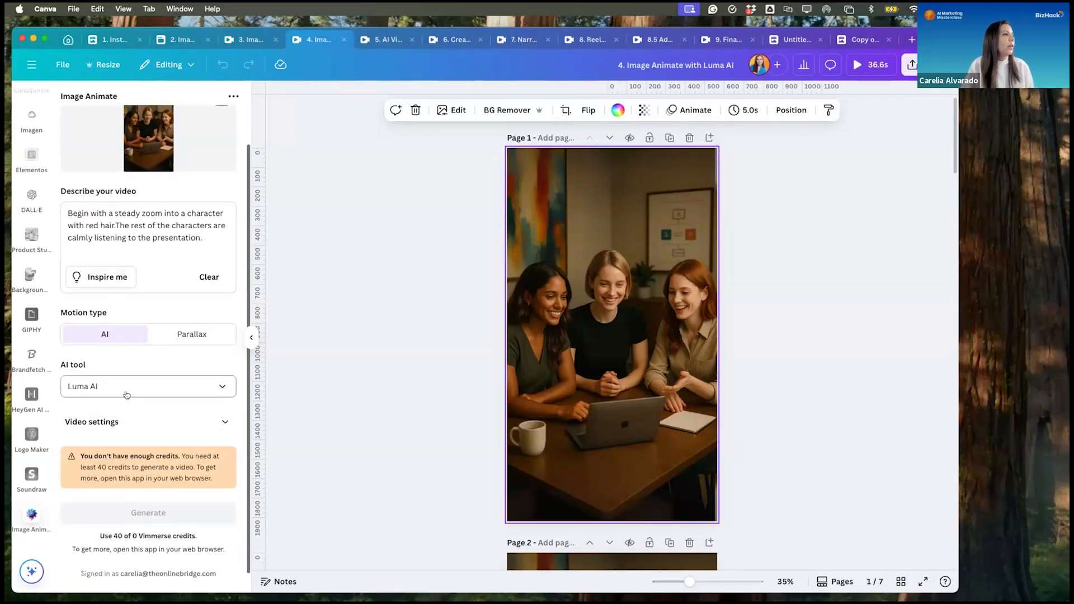
pyautogui.scroll(-1, 125, 398)
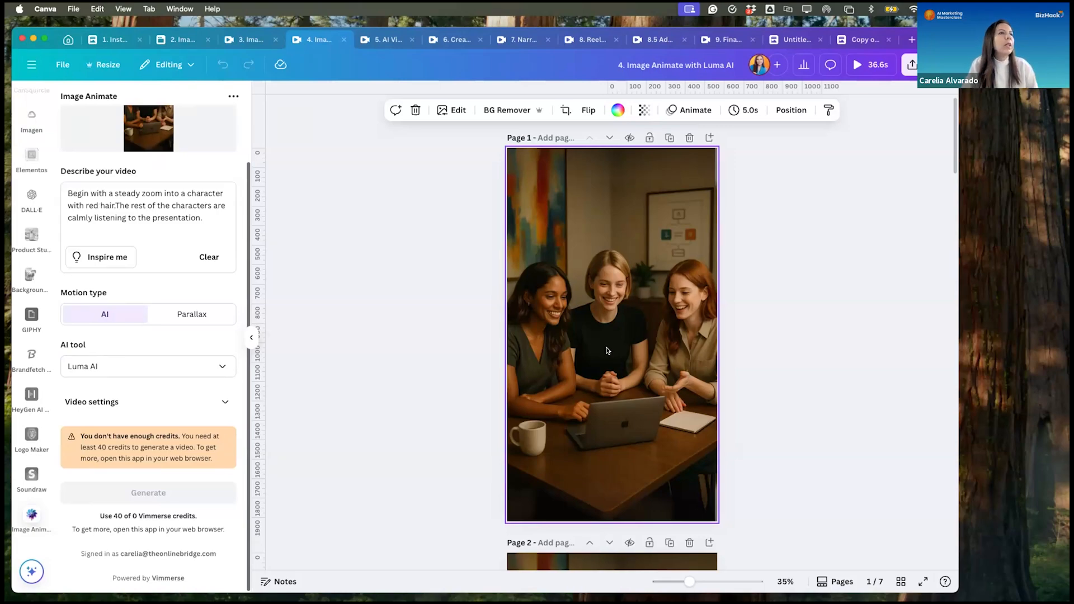
# - Play page 2's animated video of the three women and compare it with the motion description
pyautogui.scroll(-1, 607, 349)
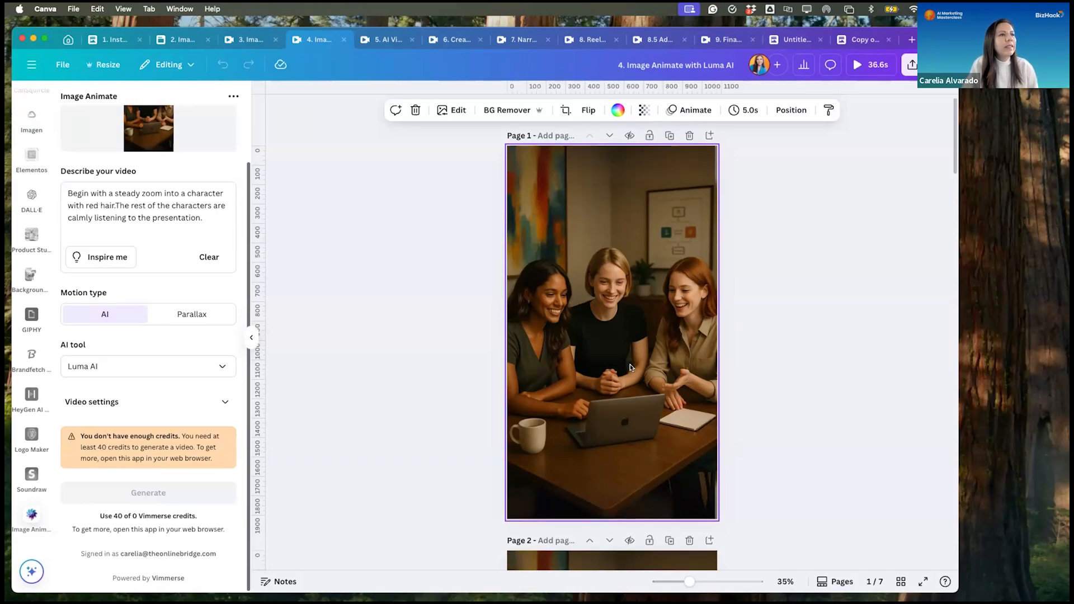
pyautogui.scroll(-10, 630, 365)
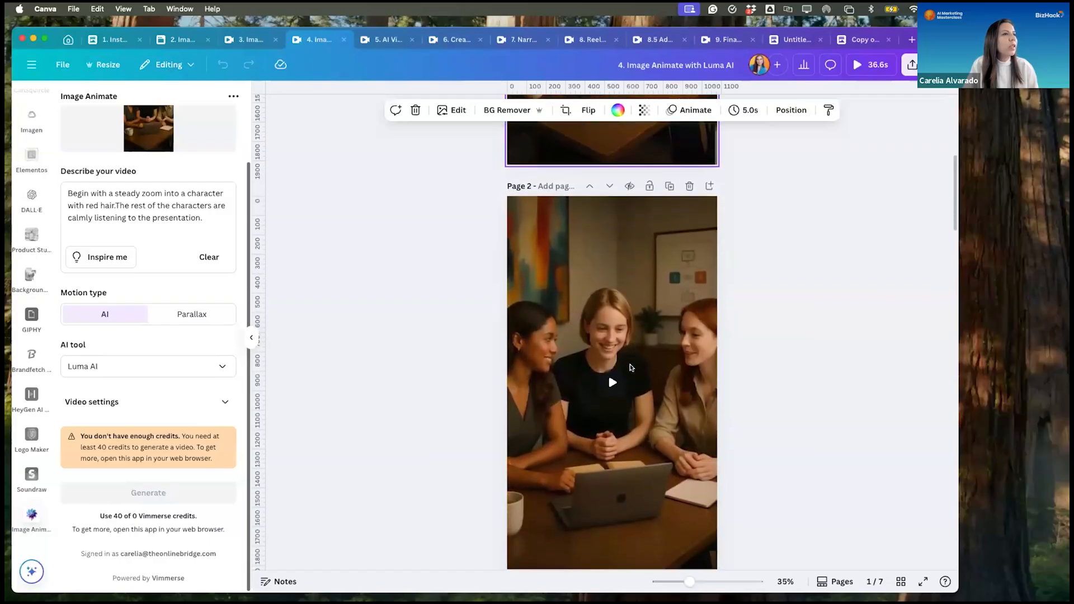
pyautogui.scroll(-3, 630, 367)
pyautogui.click(612, 350)
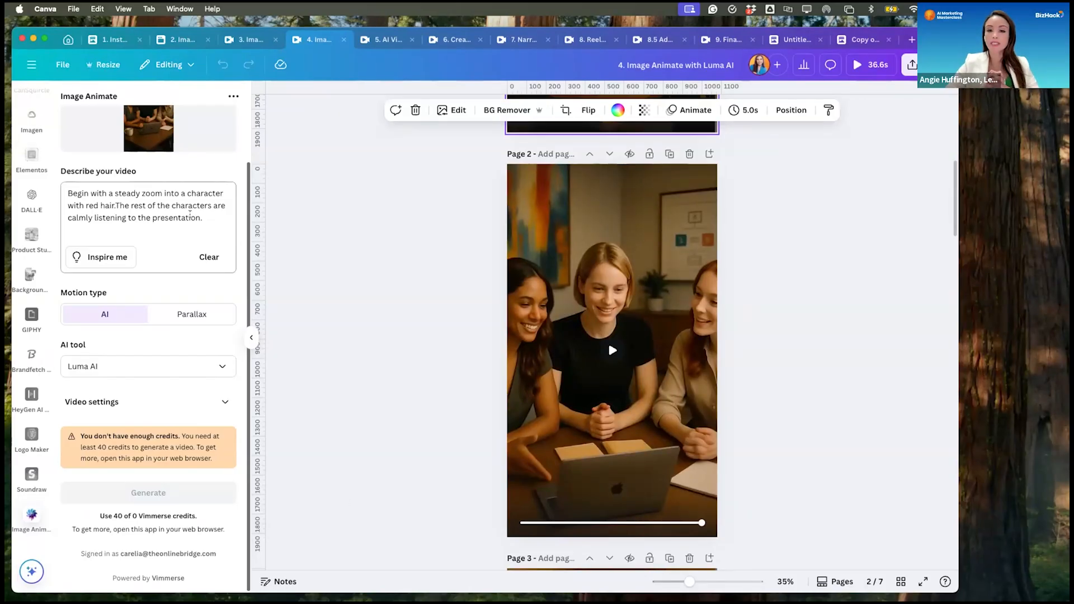
pyautogui.click(201, 217)
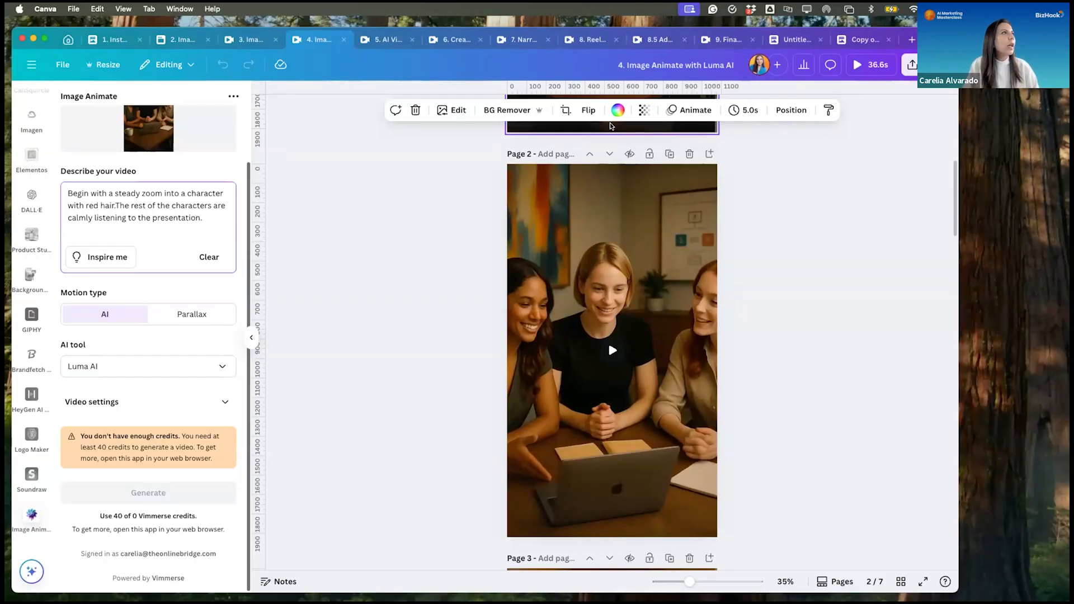
# - Check the laptop image in the "3. Images in Instagram Story format" design and play its animated version on page 4 of the Luma AI design
pyautogui.click(238, 40)
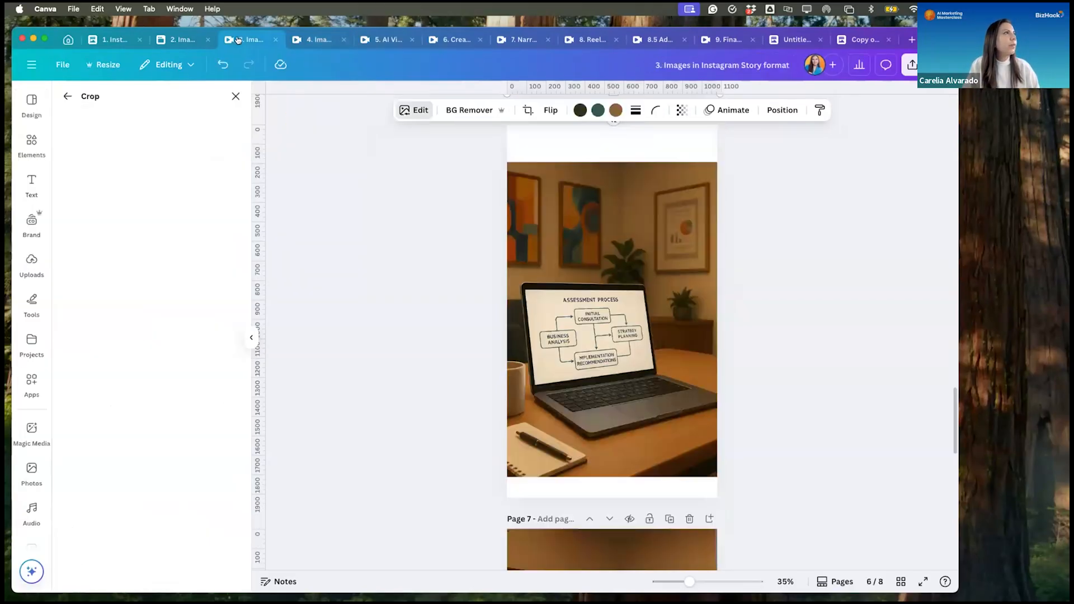
pyautogui.click(316, 39)
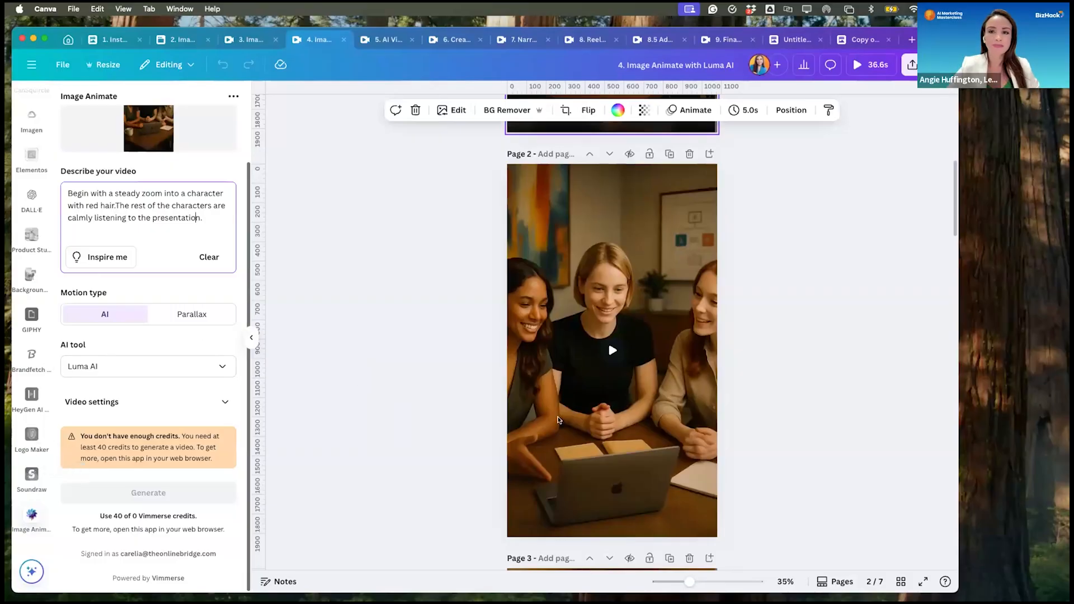
pyautogui.scroll(-6, 588, 425)
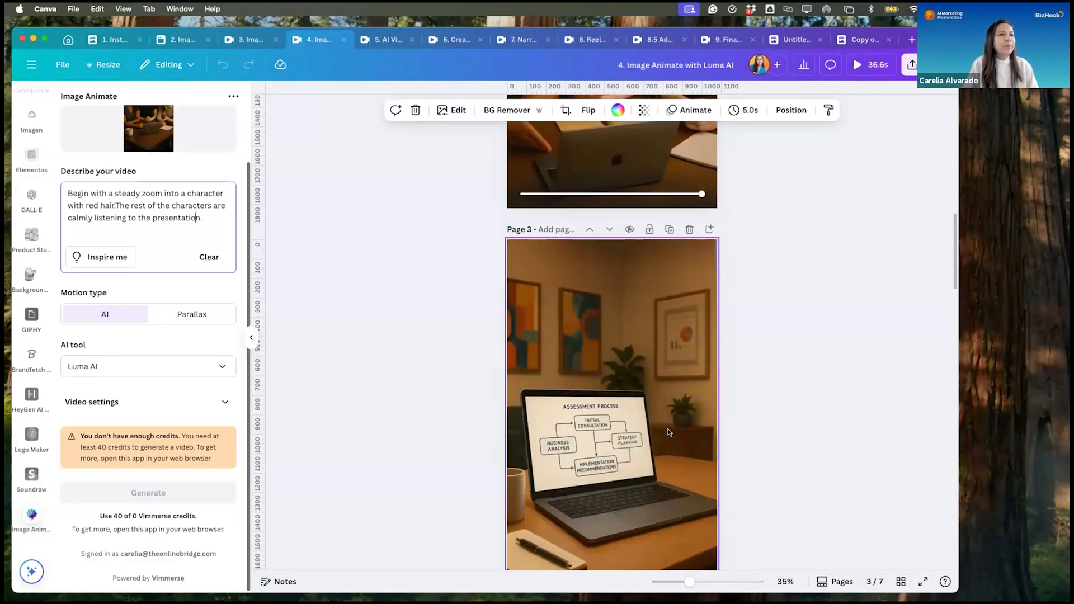
pyautogui.scroll(-1, 668, 432)
pyautogui.scroll(-6, 648, 437)
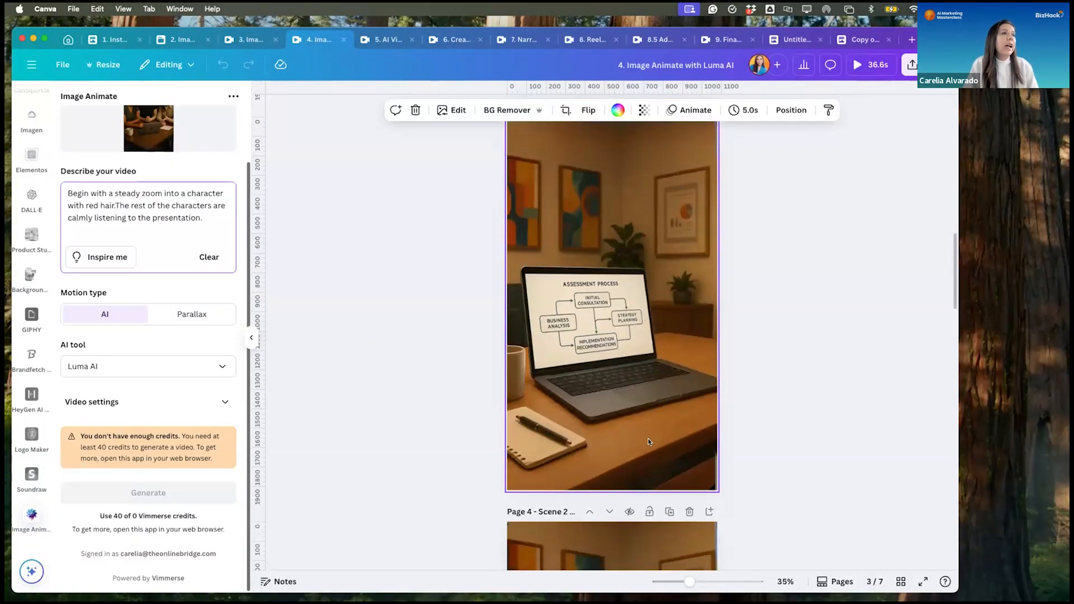
pyautogui.scroll(-4, 648, 438)
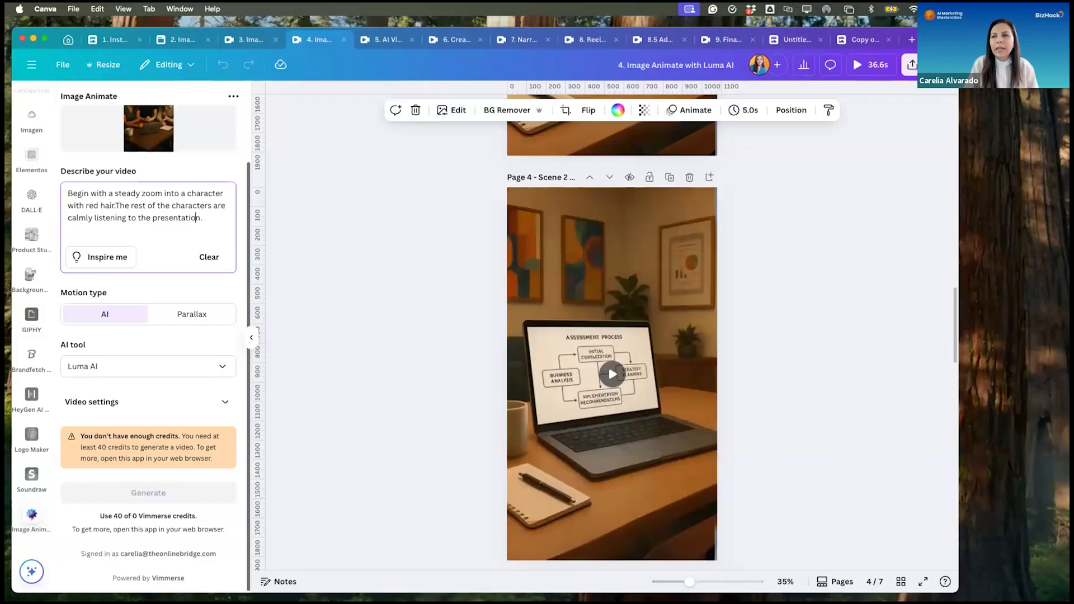
pyautogui.click(612, 373)
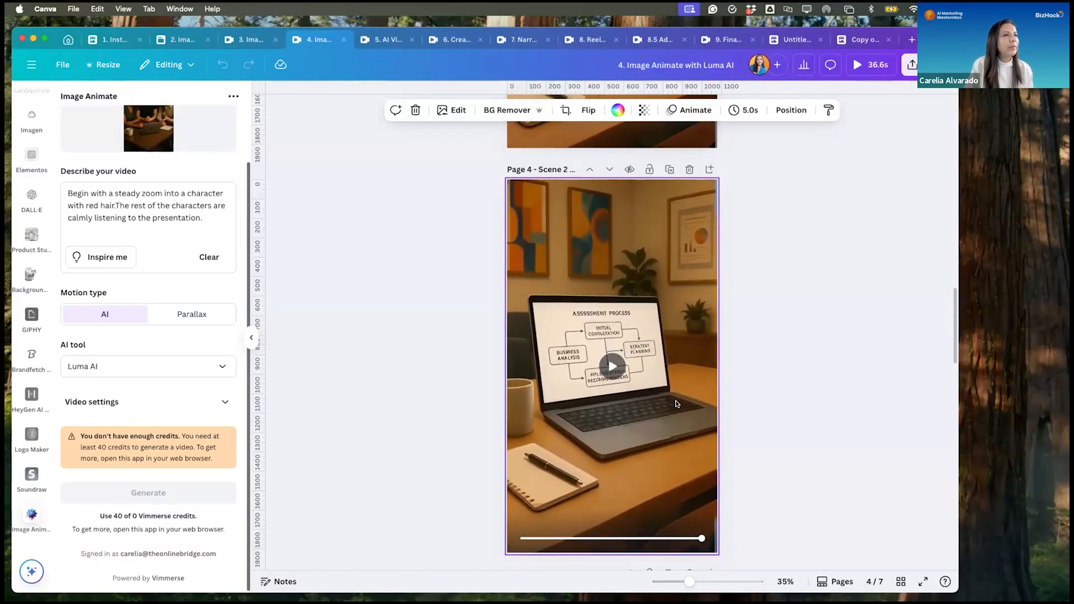
# - Review the presenter image on page 5, its animated video on page 6 and the tablet scene on page 7
pyautogui.scroll(-5, 677, 398)
pyautogui.scroll(-1, 677, 396)
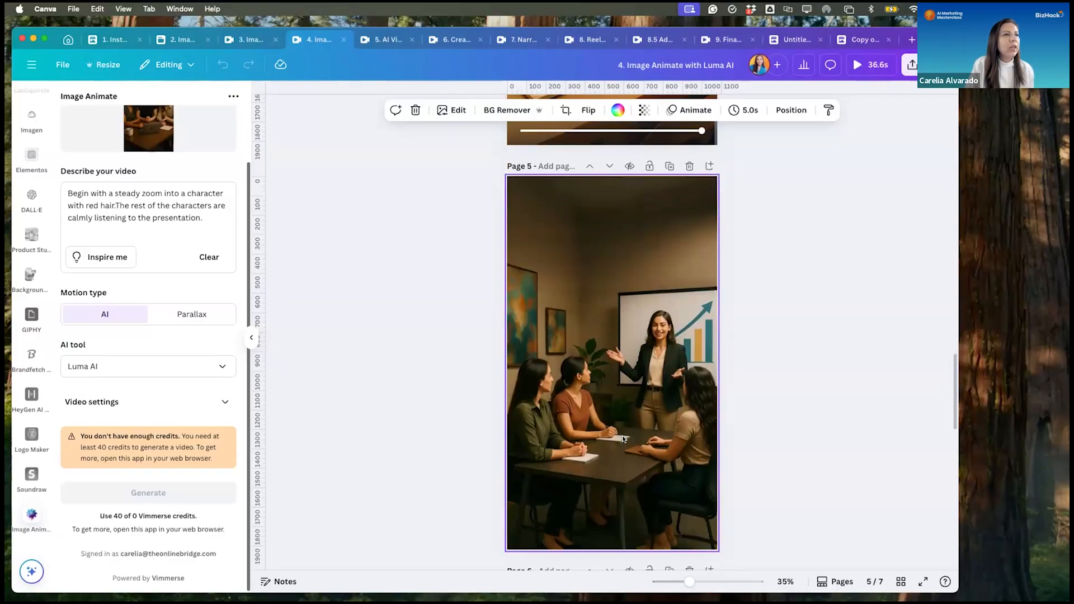
pyautogui.scroll(-6, 622, 435)
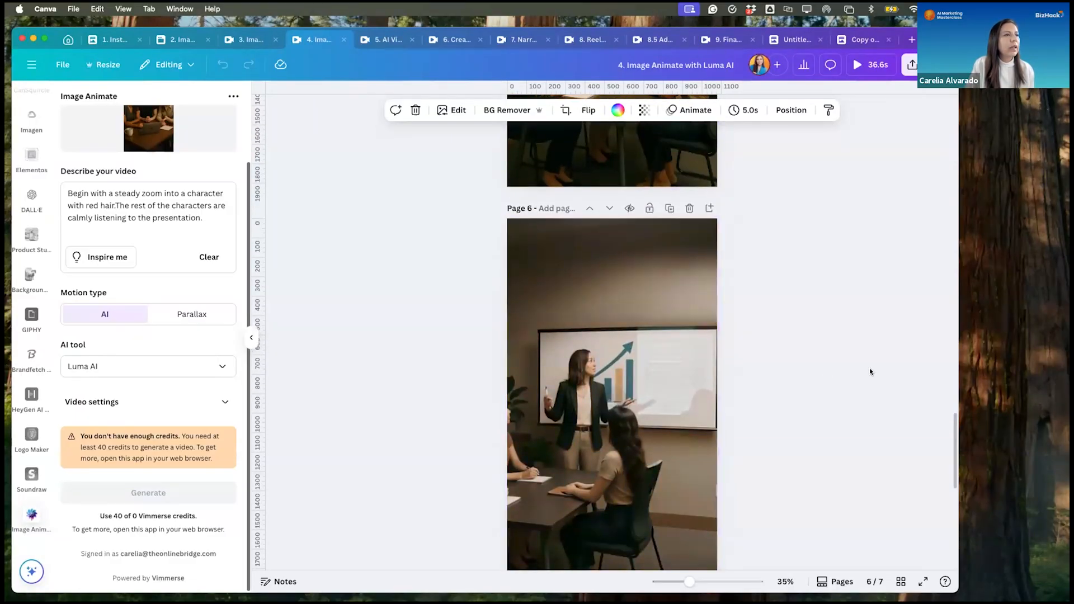
pyautogui.scroll(-3, 872, 372)
pyautogui.scroll(2, 872, 372)
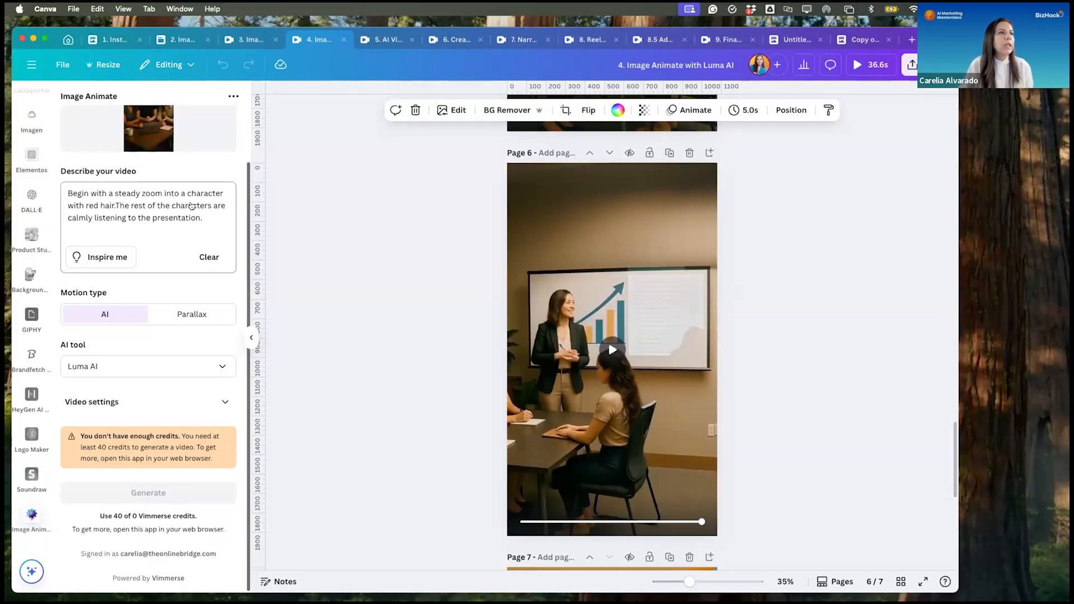
pyautogui.scroll(-5, 554, 412)
pyautogui.scroll(-2, 554, 412)
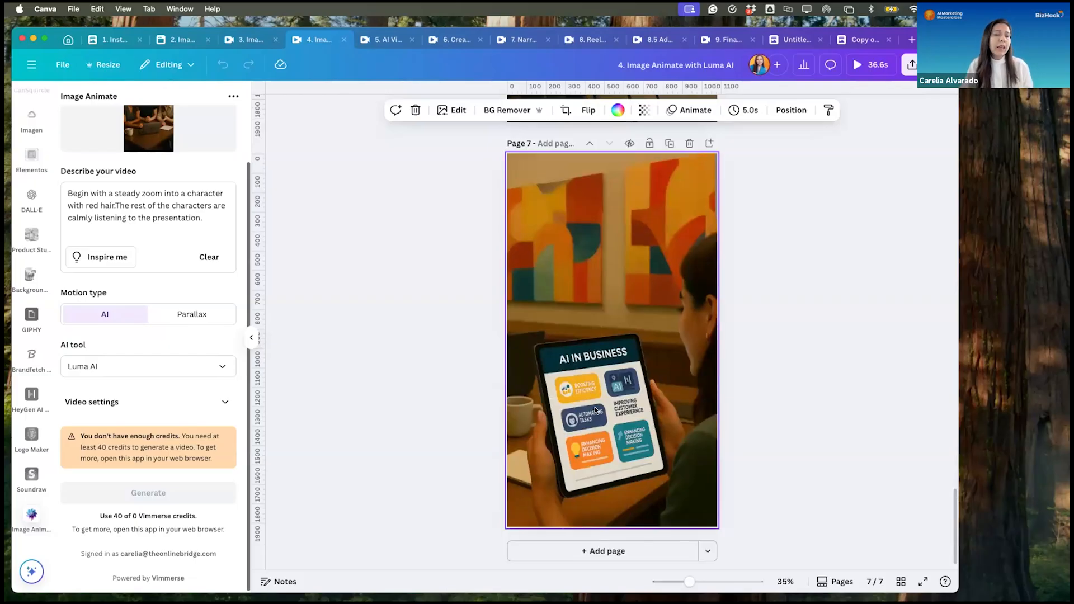
pyautogui.scroll(4, 593, 364)
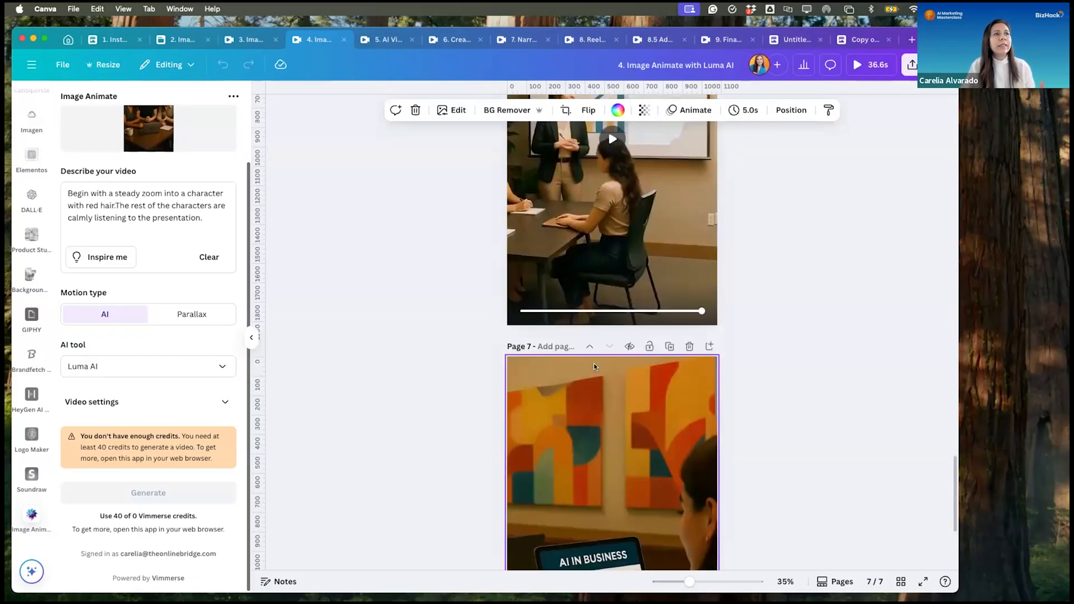
pyautogui.scroll(2, 594, 365)
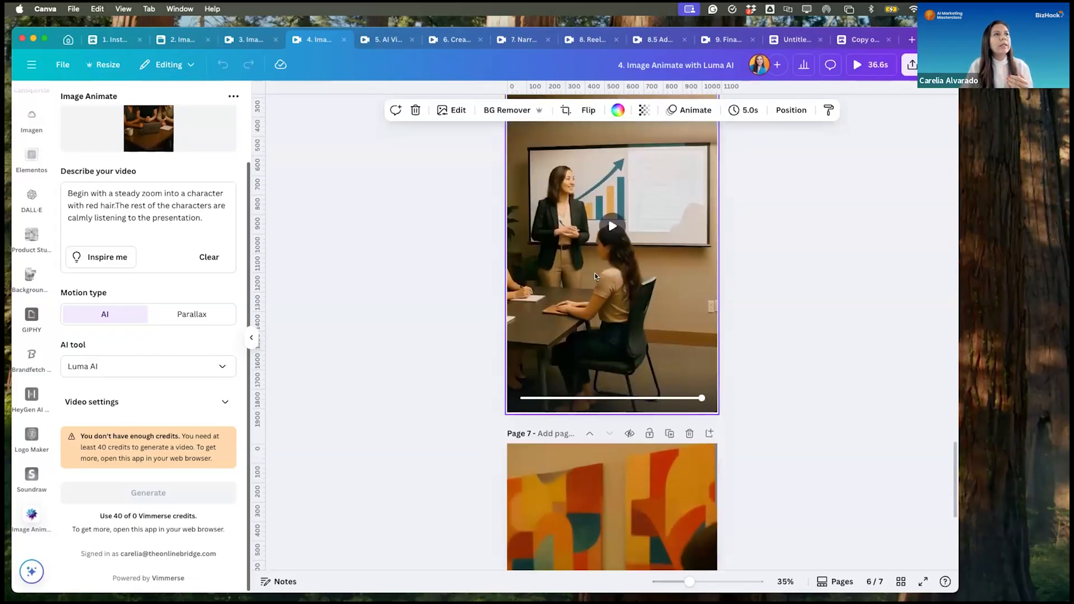
pyautogui.scroll(4, 623, 222)
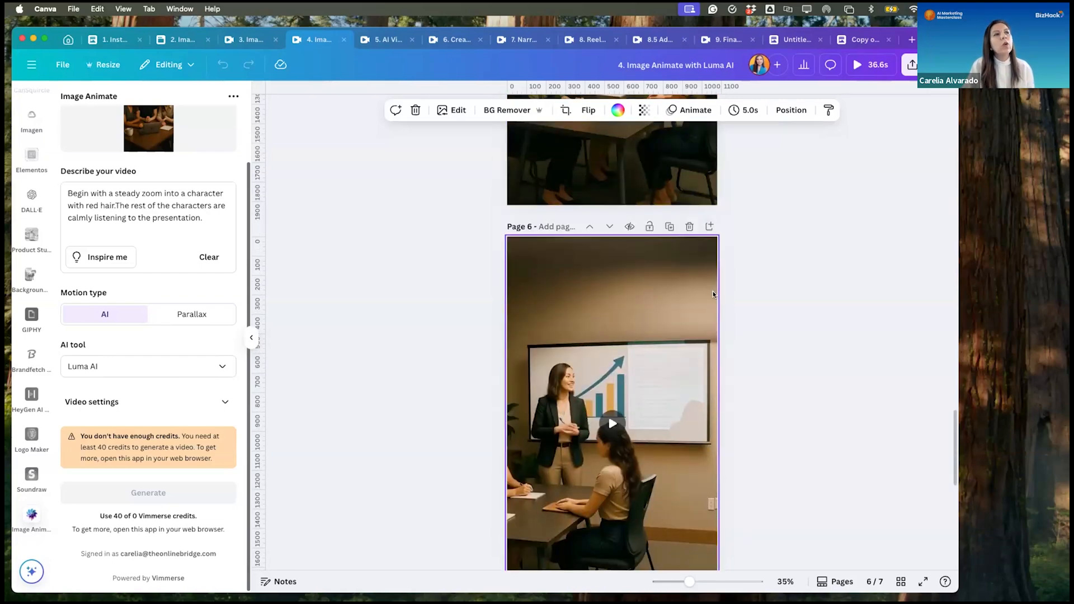
pyautogui.scroll(4, 713, 291)
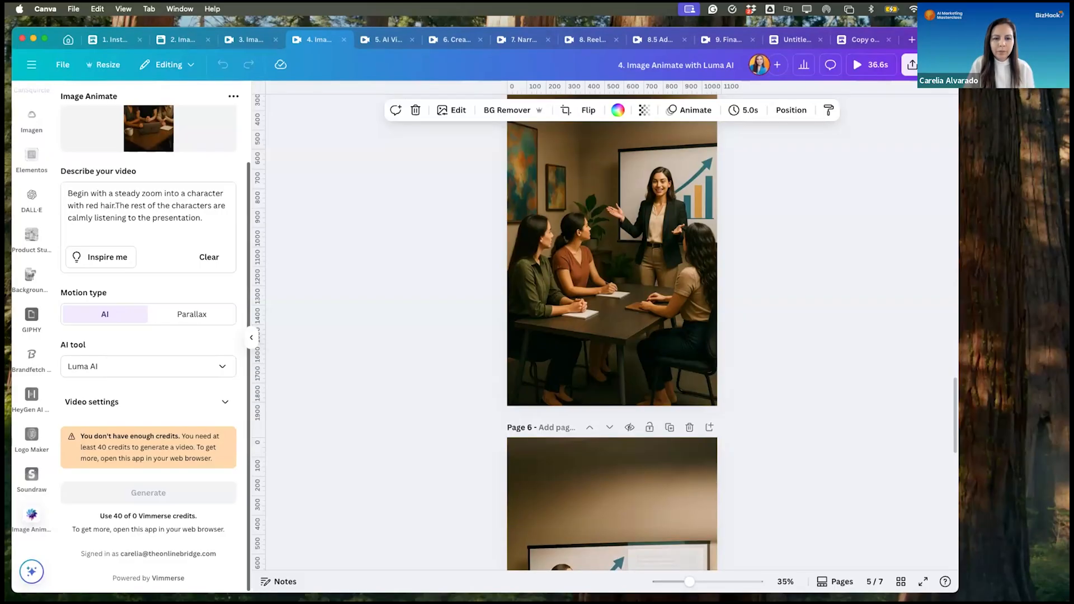
# - Open the "5. AI Video Reel with Transitions" design and play the timeline clip of the three women
pyautogui.click(386, 39)
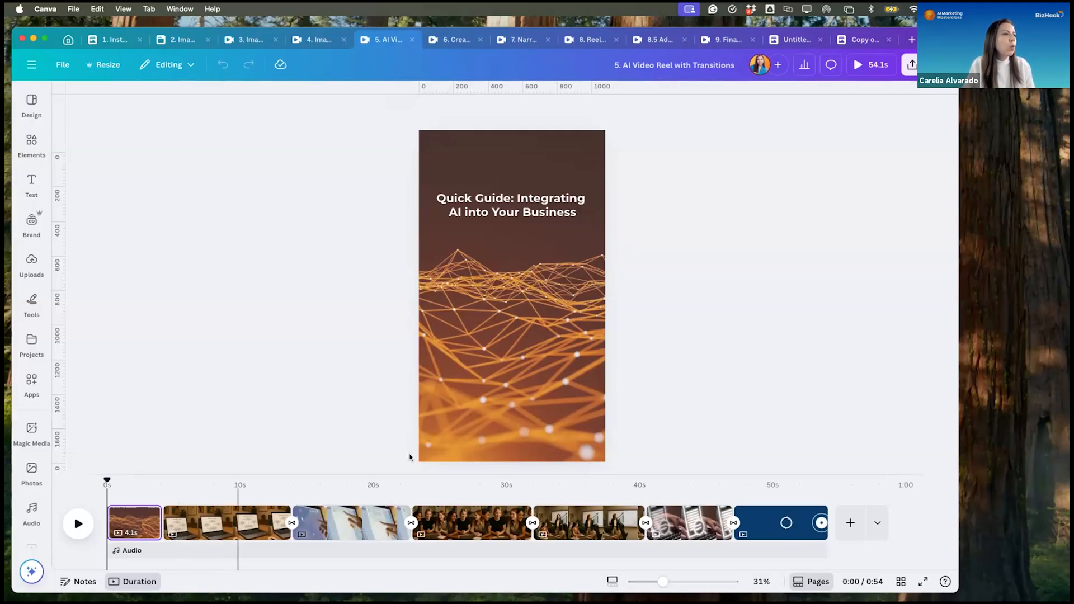
pyautogui.click(464, 524)
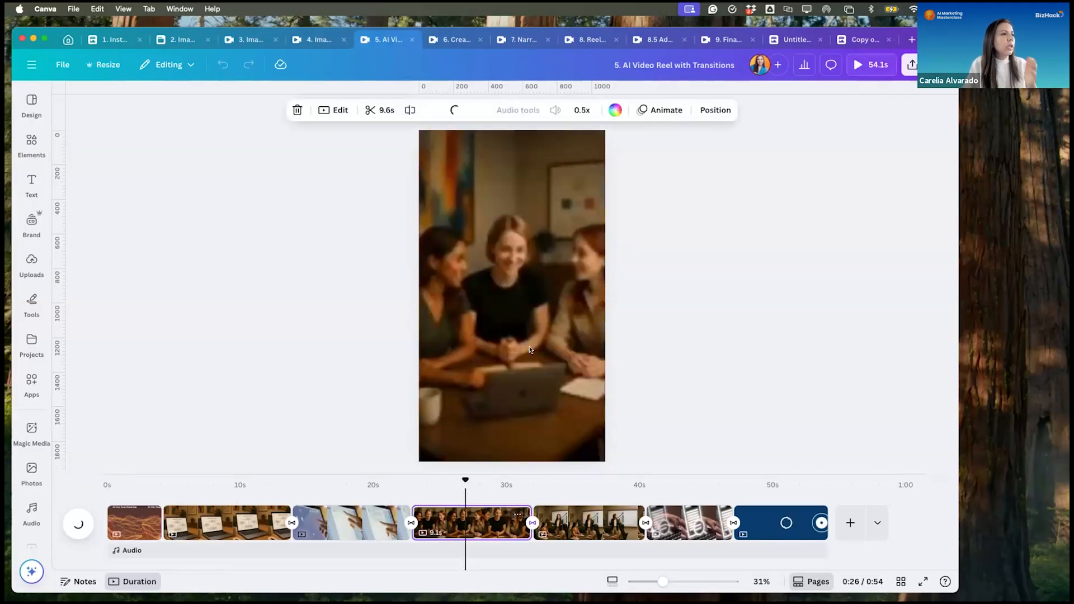
pyautogui.click(522, 308)
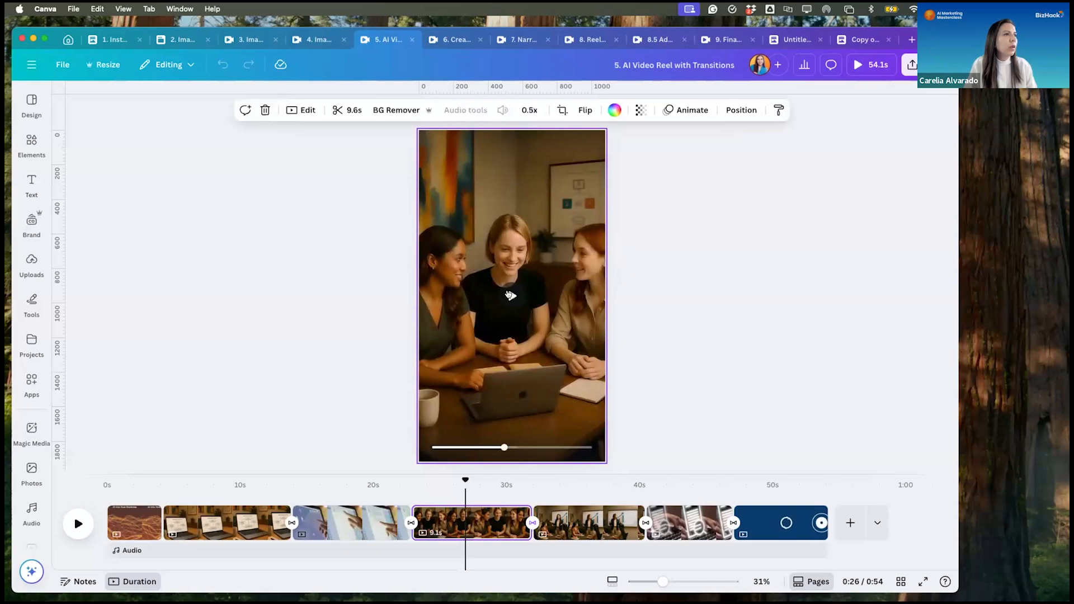
pyautogui.click(509, 295)
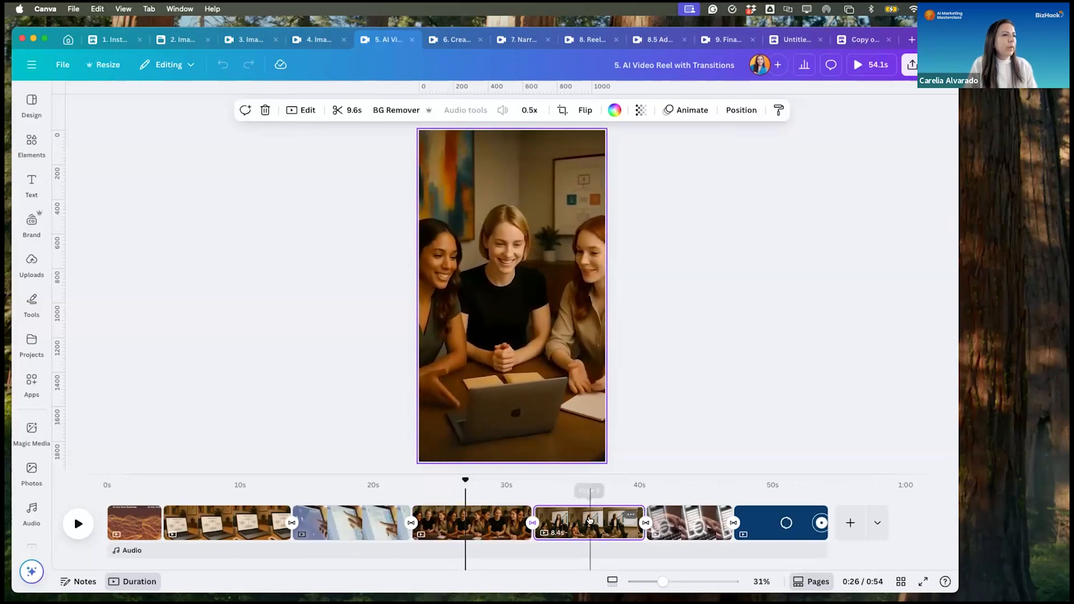
# - Play the presenter clip and the assessment-process laptop clip from the reel's timeline
pyautogui.click(589, 522)
pyautogui.click(504, 294)
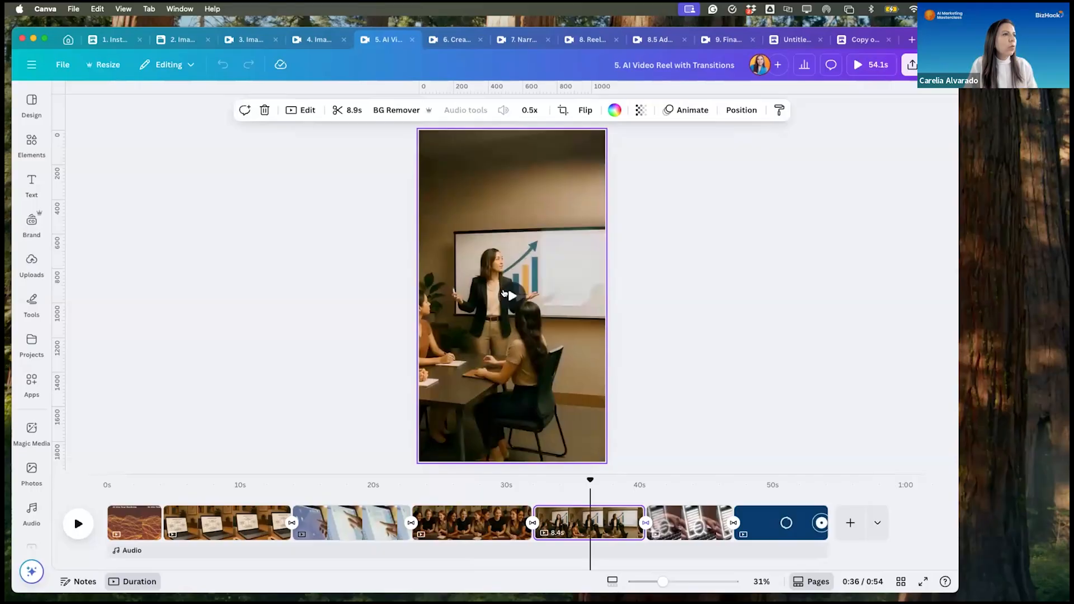
pyautogui.click(504, 294)
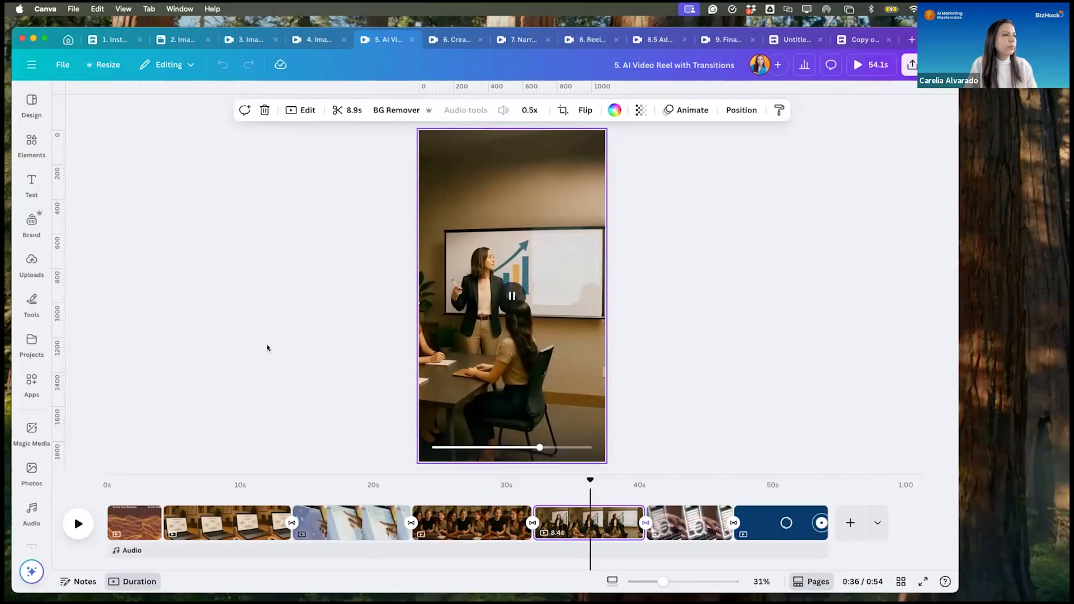
pyautogui.click(215, 533)
pyautogui.click(511, 294)
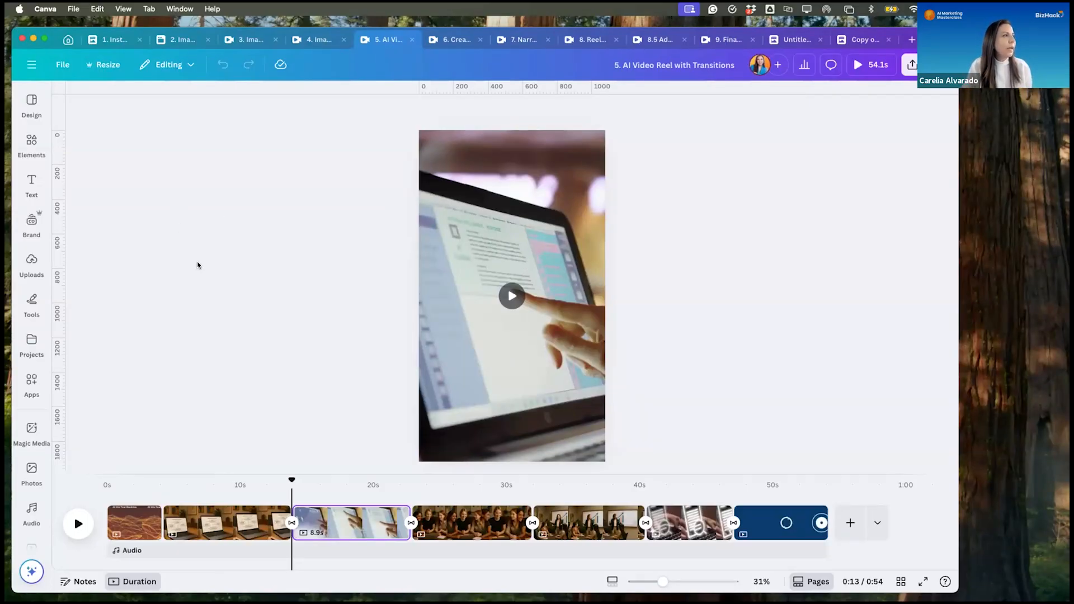
pyautogui.click(47, 446)
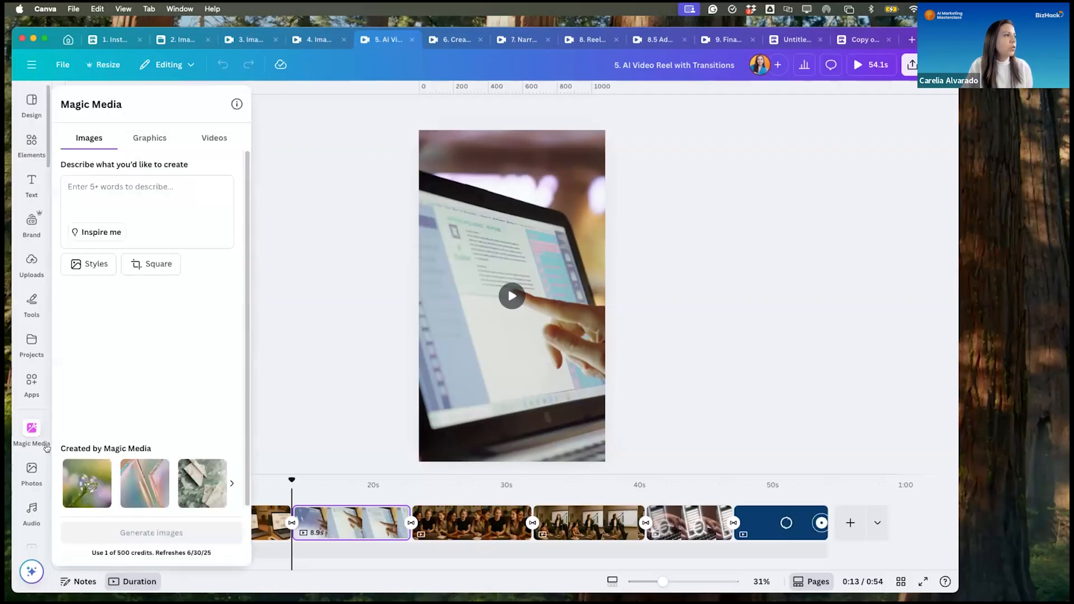
pyautogui.click(47, 448)
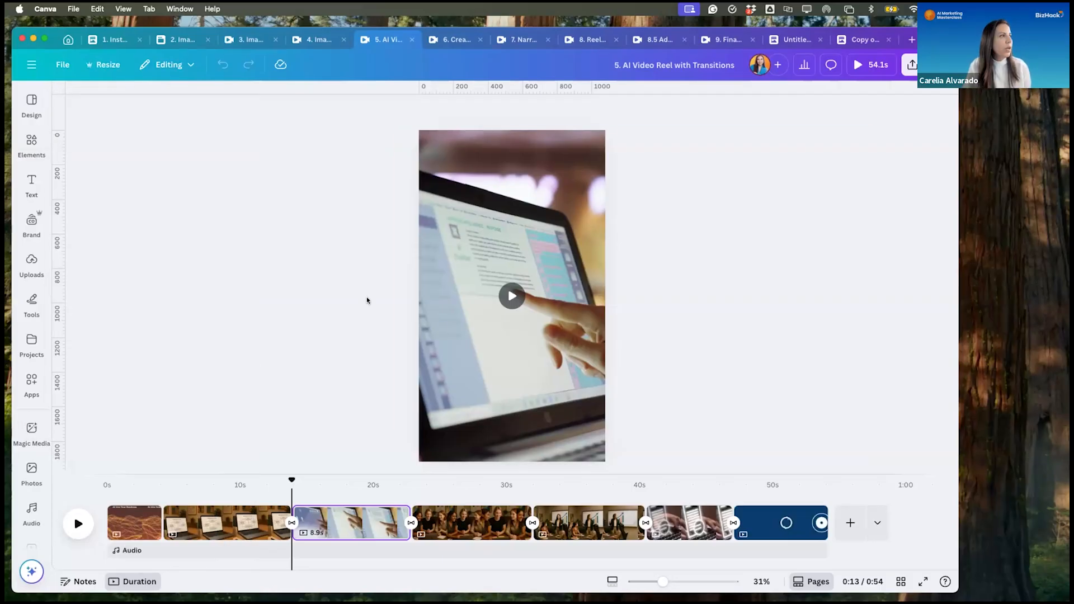
pyautogui.click(23, 381)
pyautogui.click(22, 381)
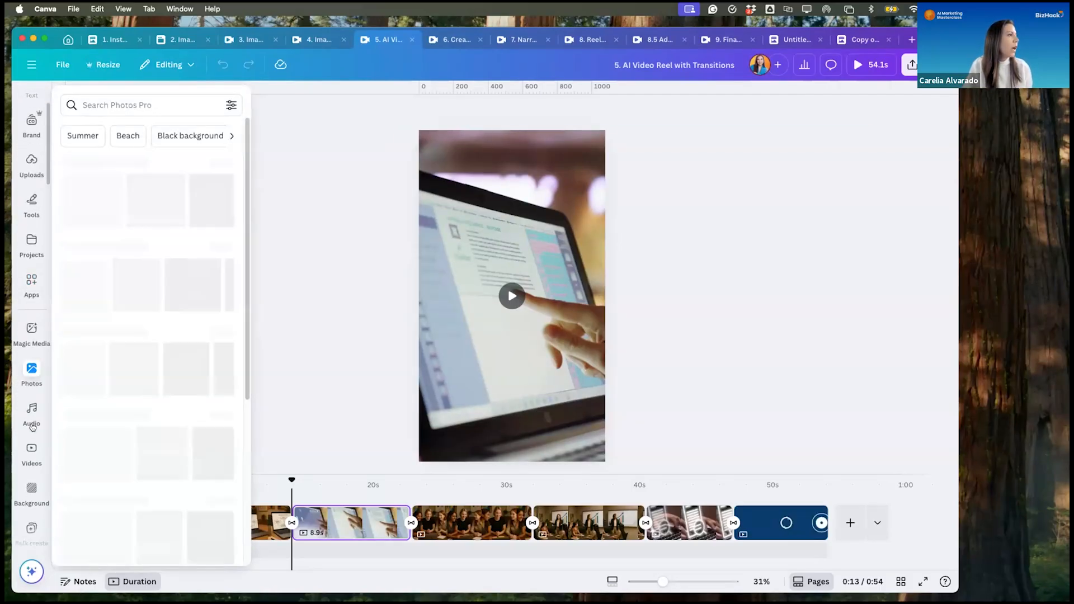
# - Search the stock video library for AI clips using the recent "AI" search
pyautogui.click(29, 416)
pyautogui.click(30, 451)
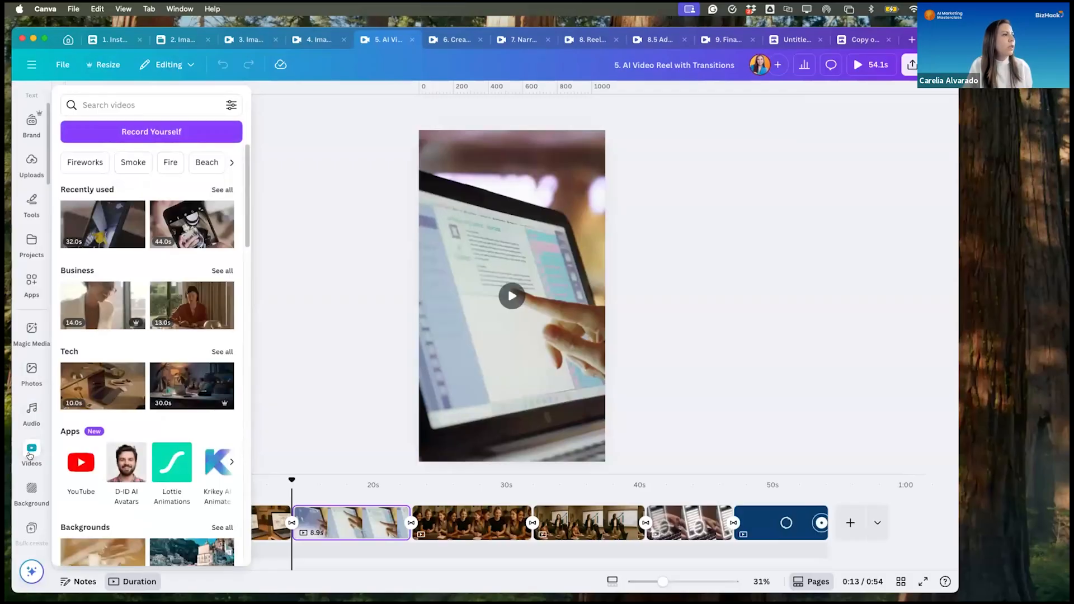
pyautogui.click(124, 98)
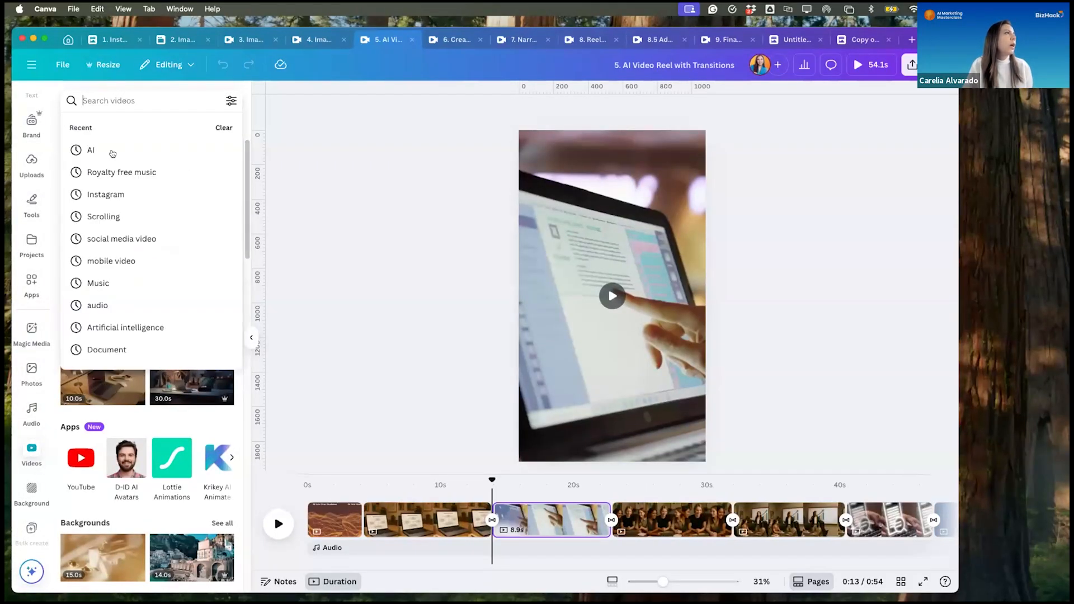
pyautogui.click(111, 151)
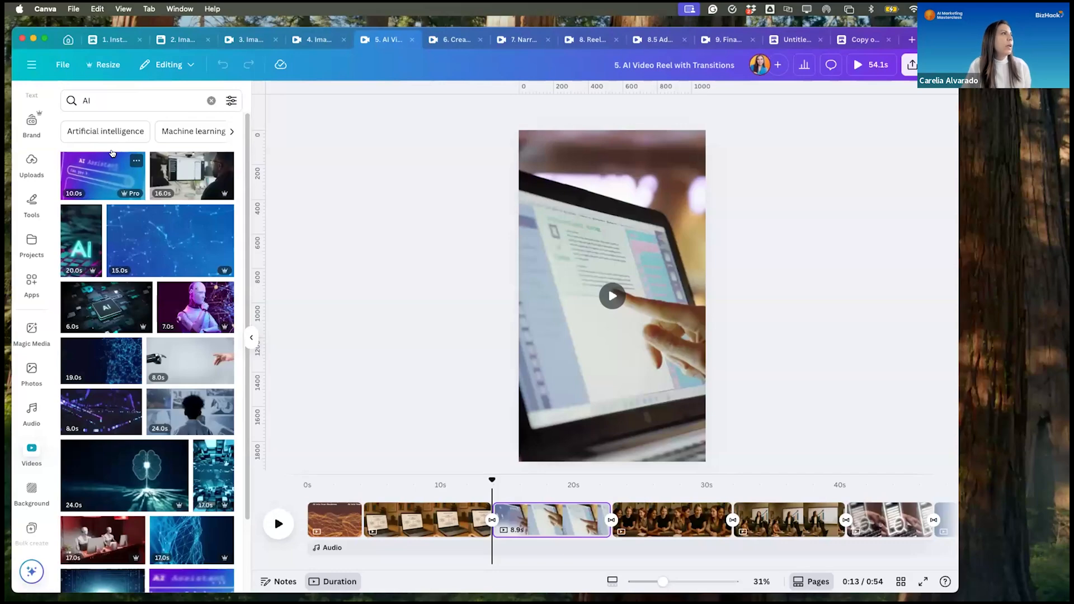
# - Try filtering the AI video results by orange
pyautogui.click(232, 101)
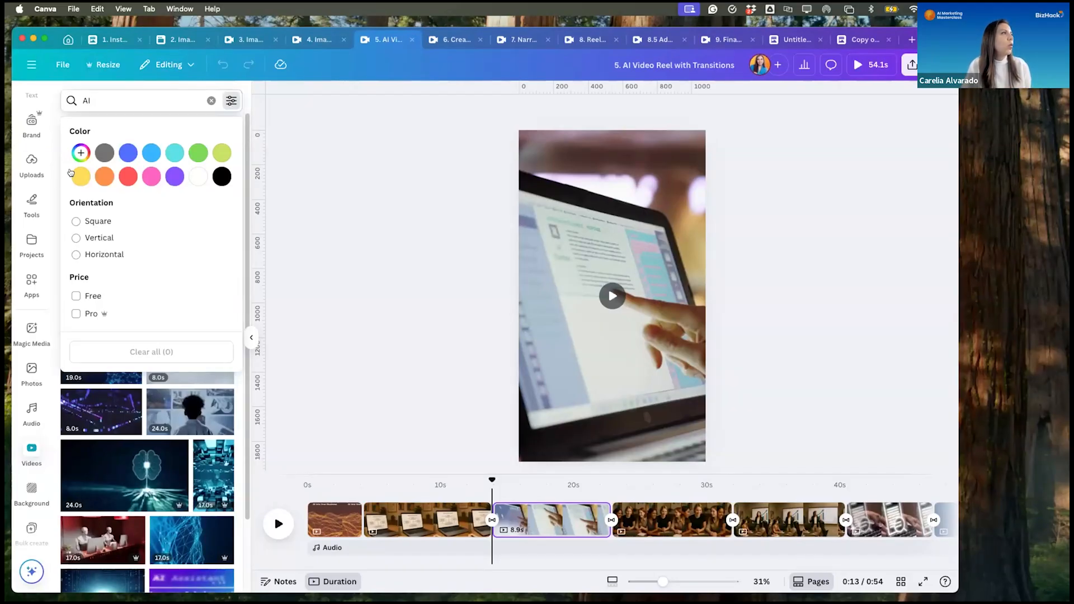
pyautogui.click(103, 178)
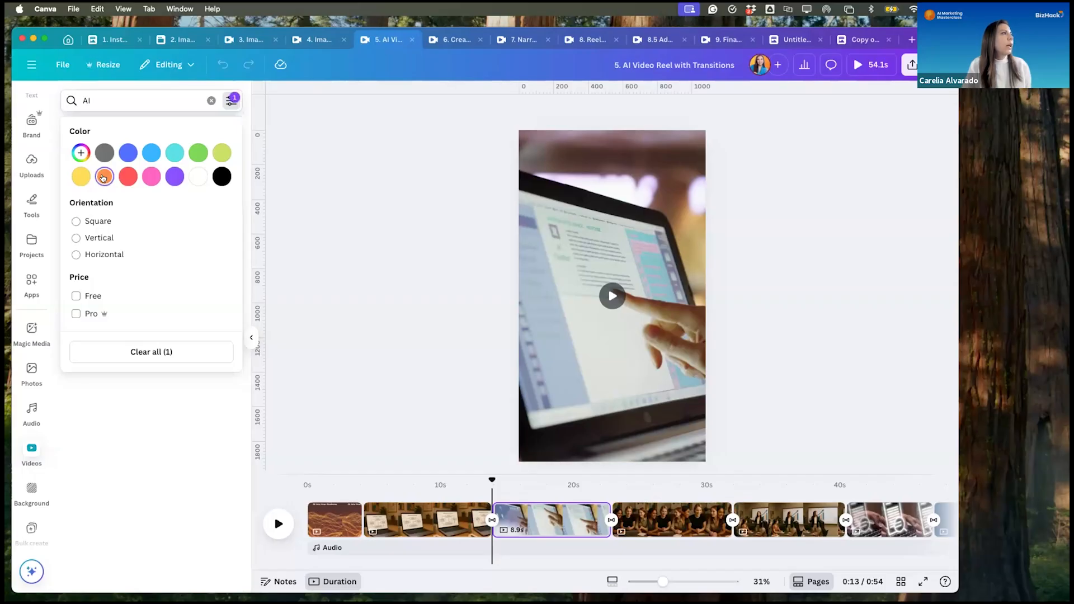
pyautogui.click(104, 178)
pyautogui.click(327, 200)
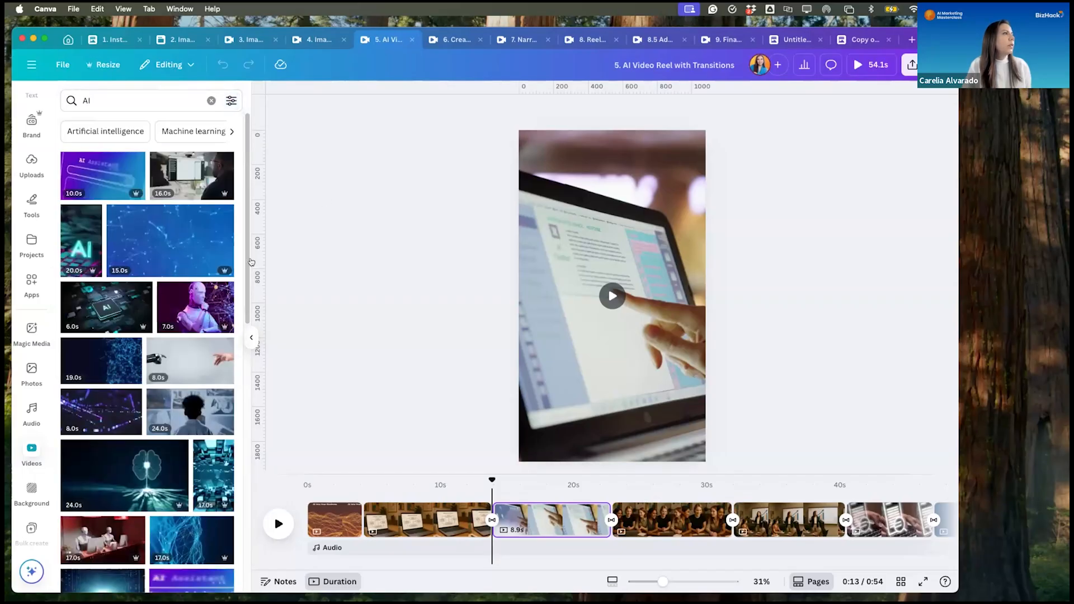
pyautogui.click(231, 101)
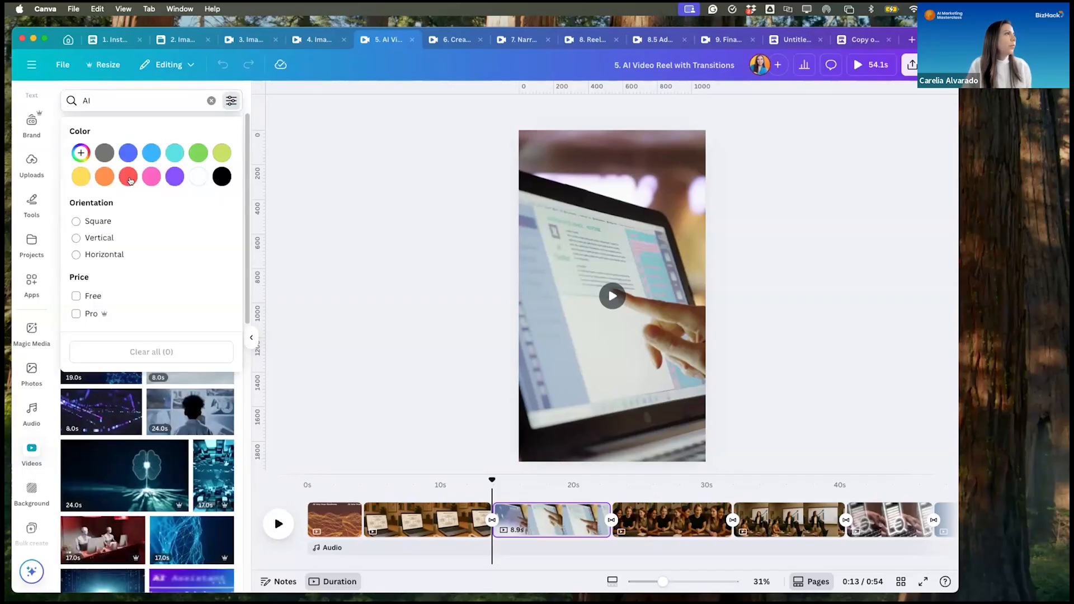
pyautogui.click(105, 177)
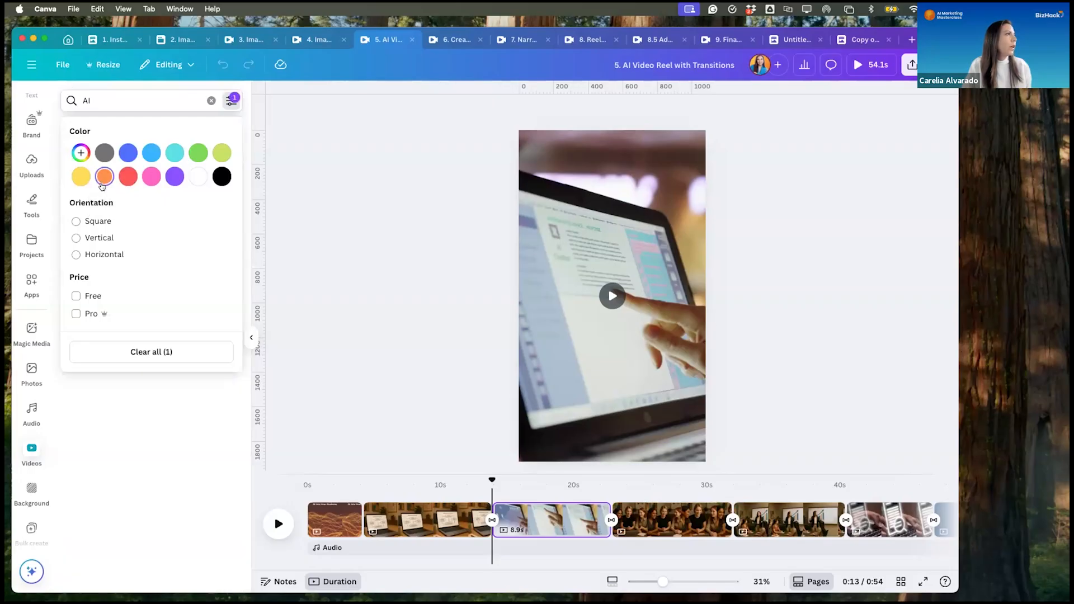
pyautogui.click(369, 178)
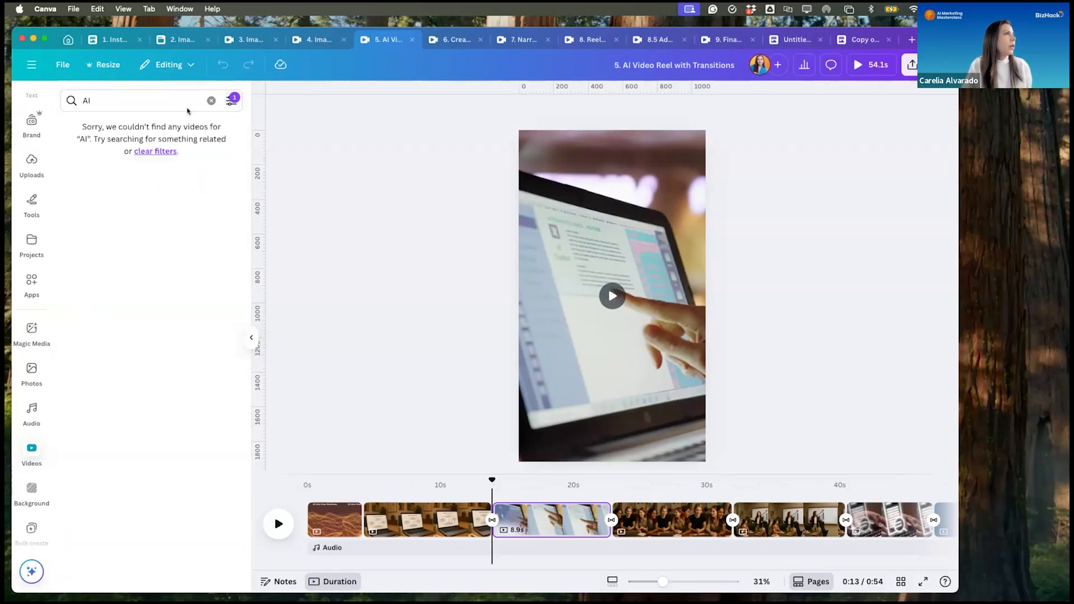
# - Try blue and custom colour filters on the AI video results, then close the filter options with no colour selected
pyautogui.click(230, 103)
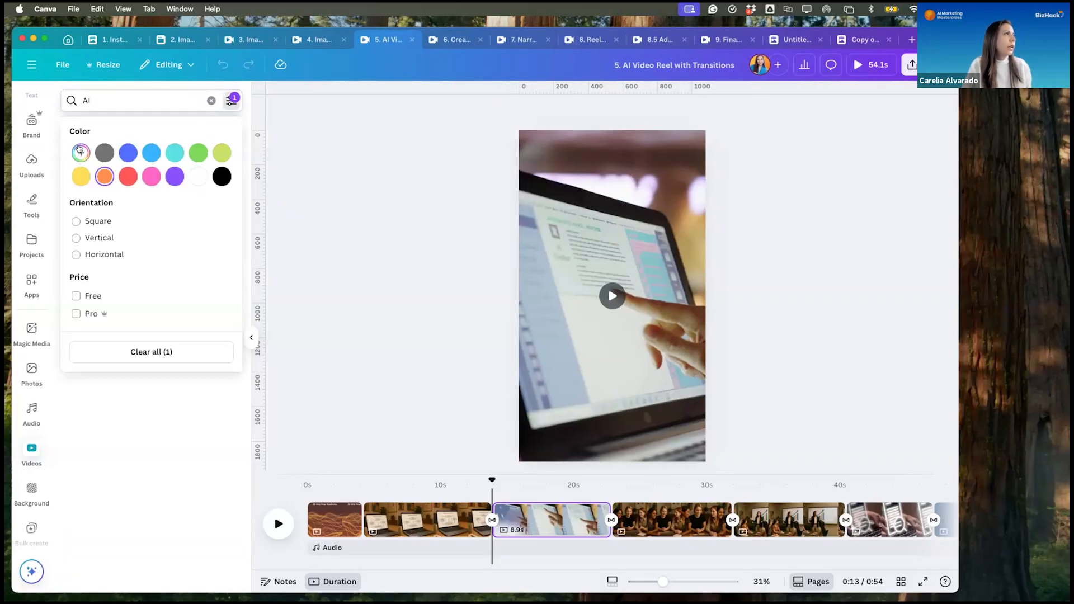
pyautogui.click(124, 153)
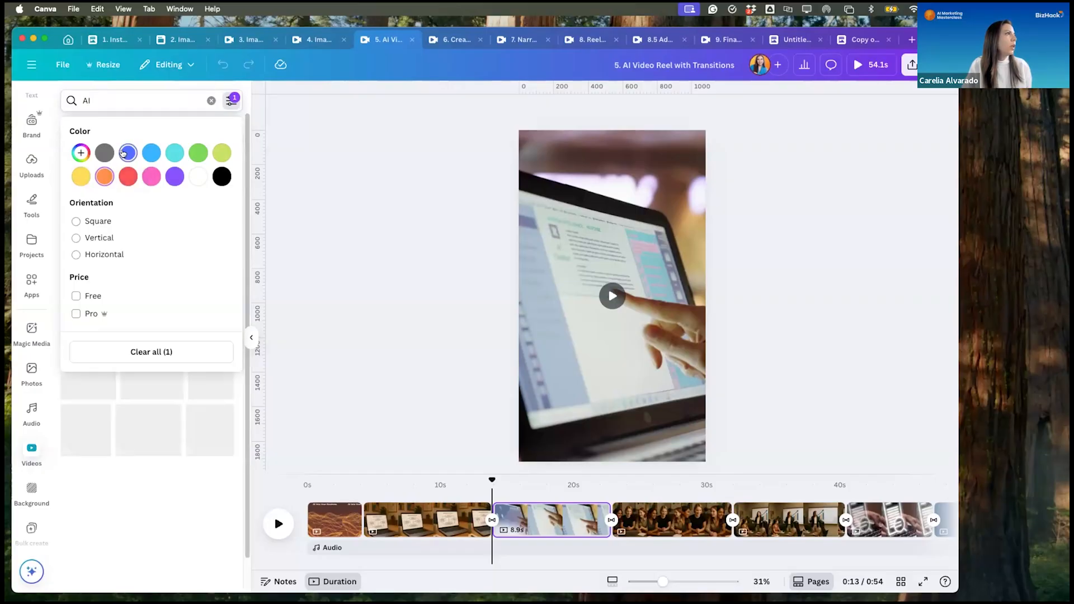
pyautogui.click(80, 153)
pyautogui.click(182, 245)
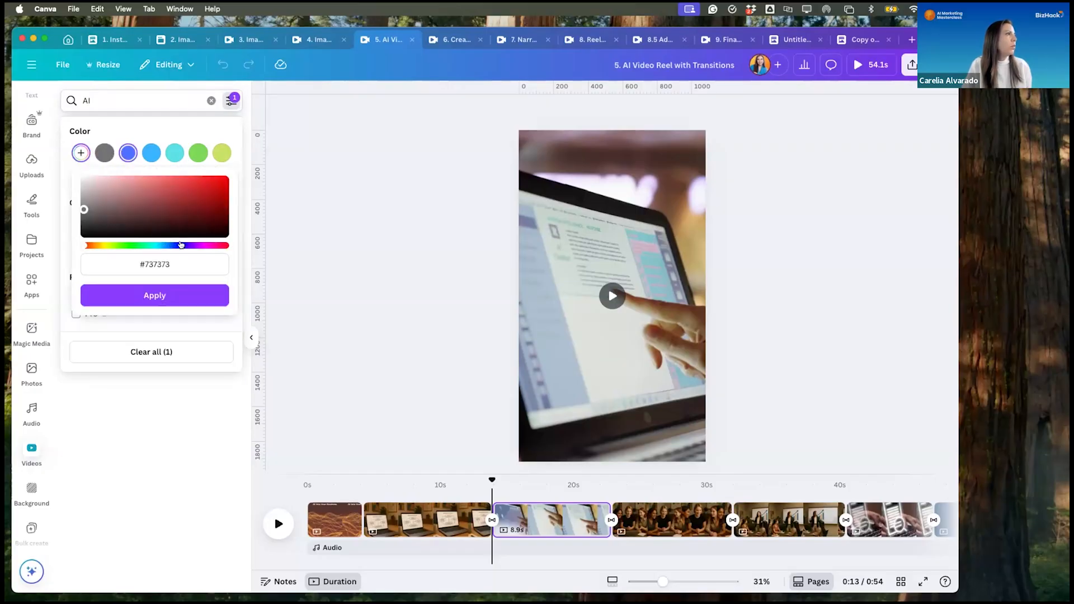
pyautogui.click(172, 303)
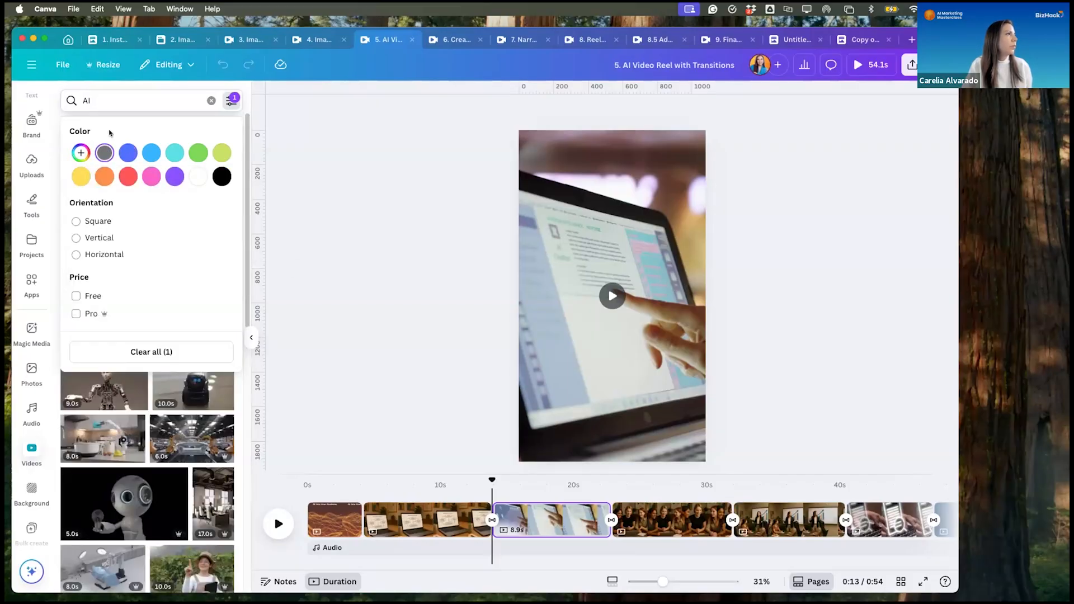
pyautogui.click(78, 155)
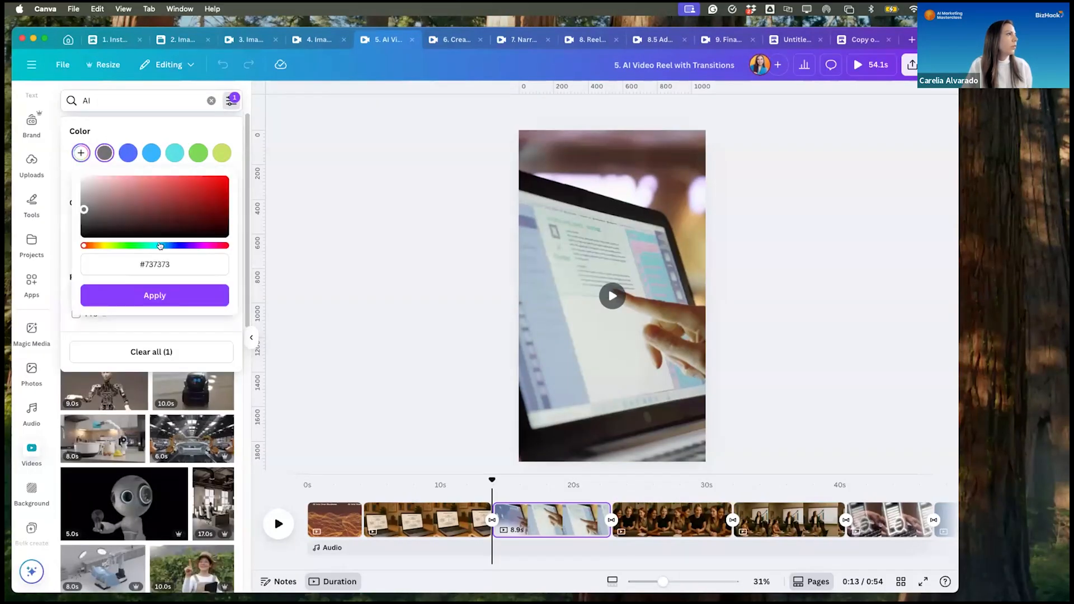
pyautogui.click(179, 245)
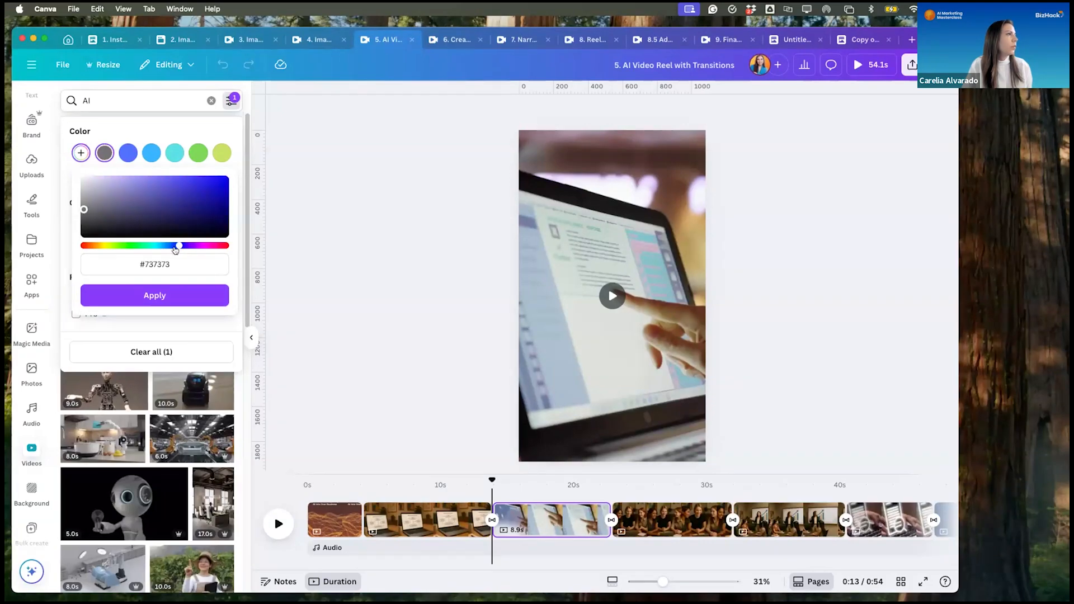
pyautogui.click(167, 293)
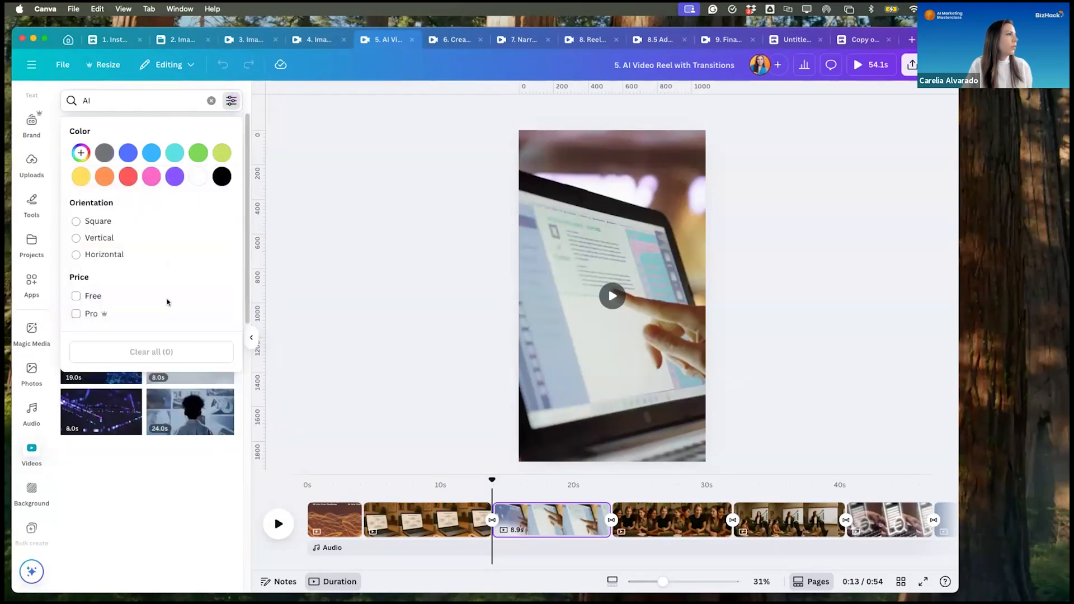
pyautogui.click(299, 327)
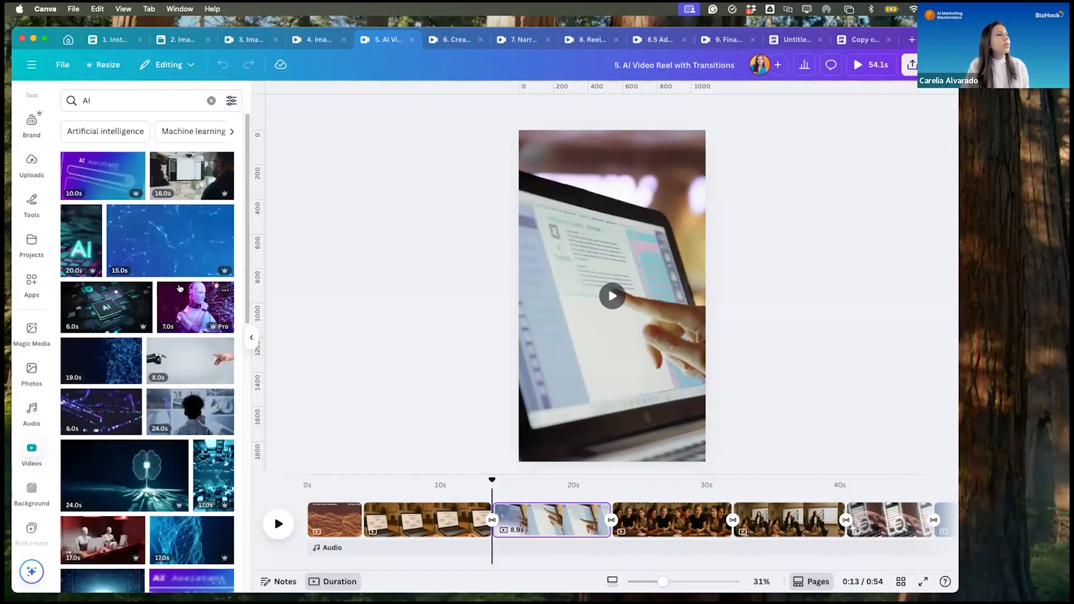
# - Browse the unfiltered AI video results for clips that could suit the reel
pyautogui.scroll(-8, 188, 302)
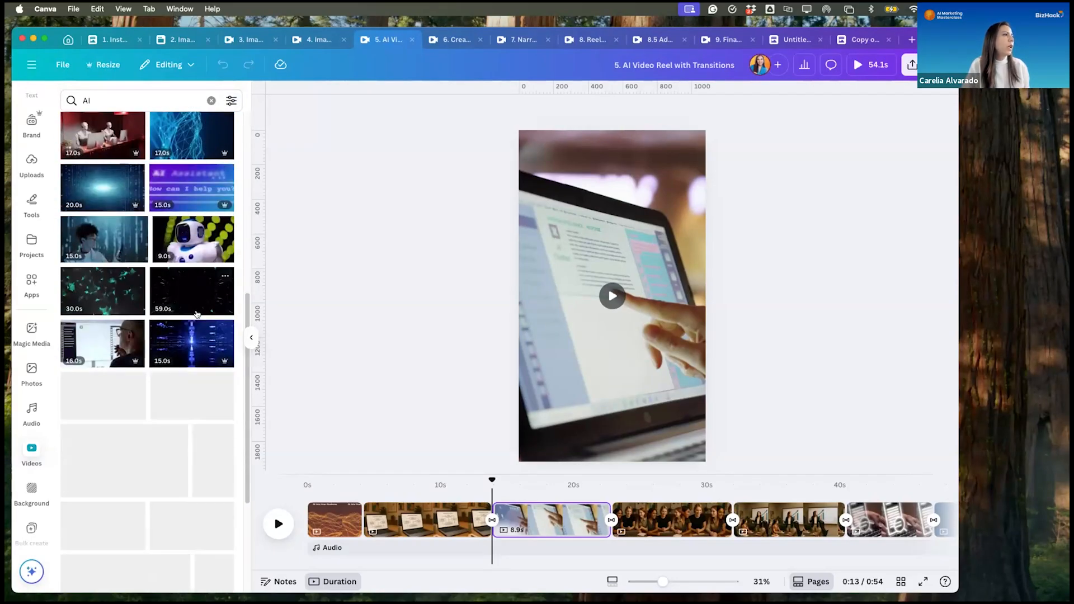
pyautogui.scroll(-3, 196, 314)
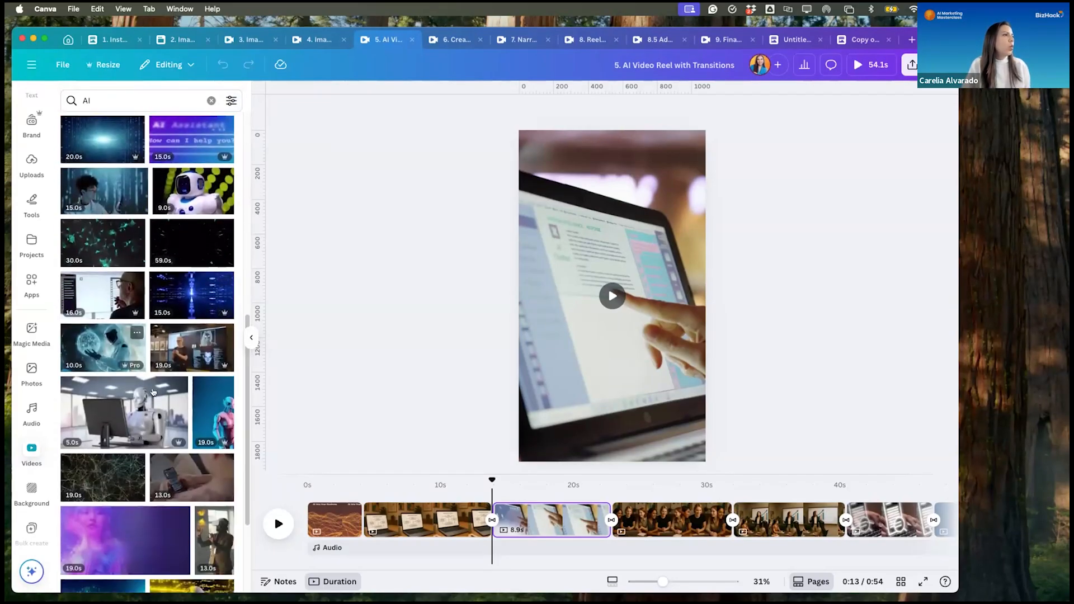
pyautogui.scroll(-9, 153, 394)
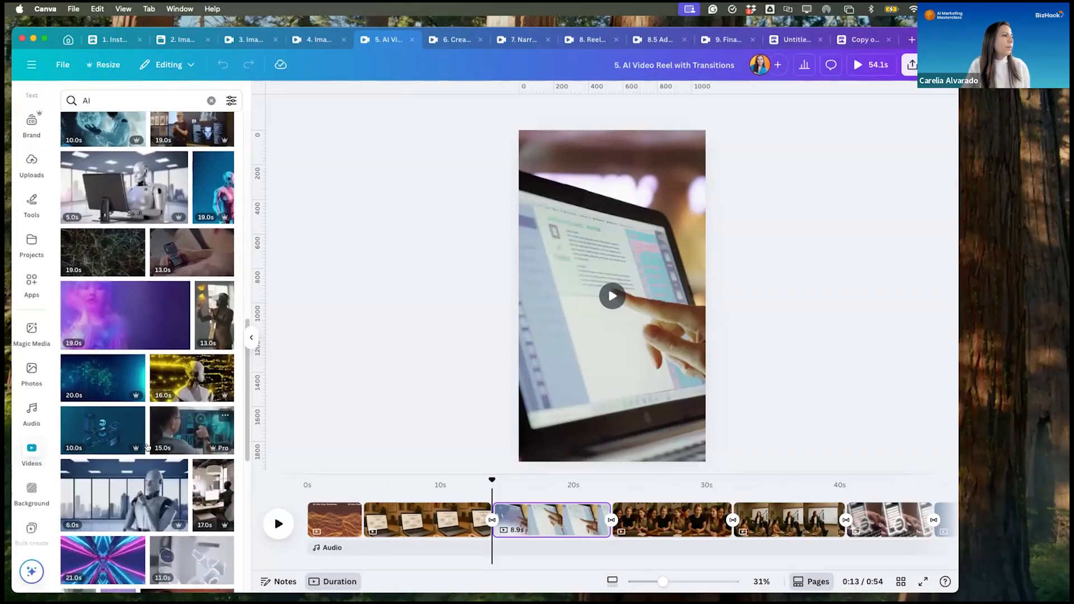
pyautogui.scroll(-5, 147, 445)
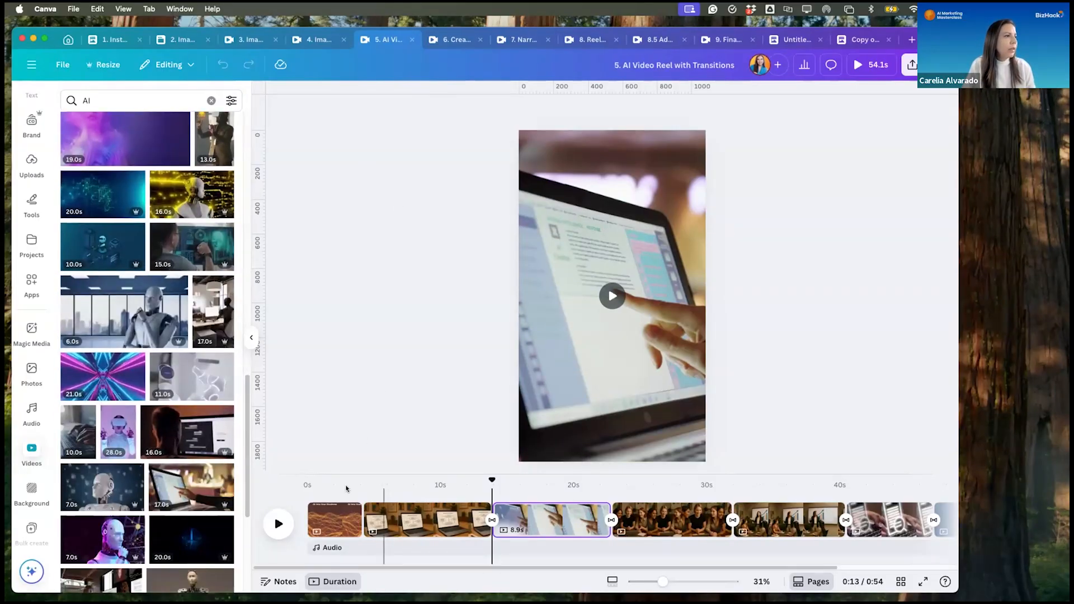
# - Review the reel's clips in order from the title scene through the laptop and pointing-hand clips to the three women
pyautogui.moveTo(492, 479); pyautogui.dragTo(307, 480)
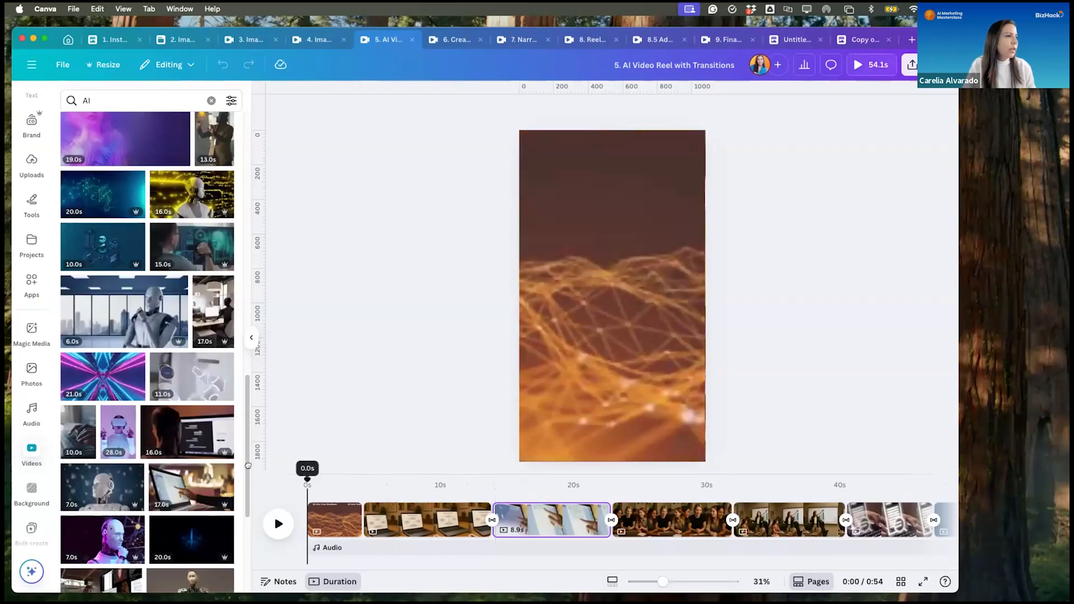
pyautogui.click(322, 509)
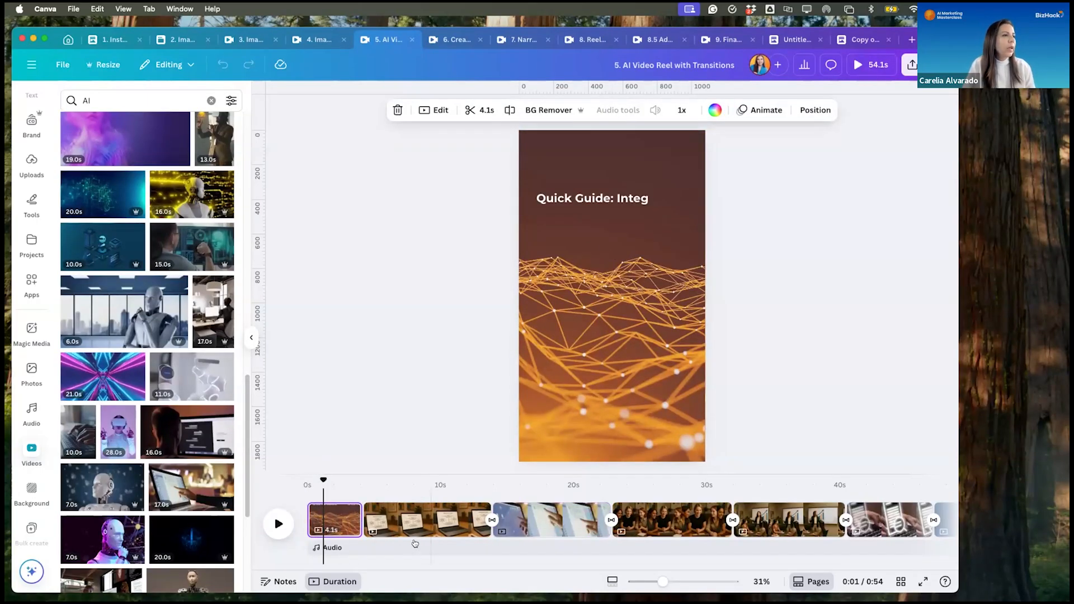
pyautogui.click(414, 518)
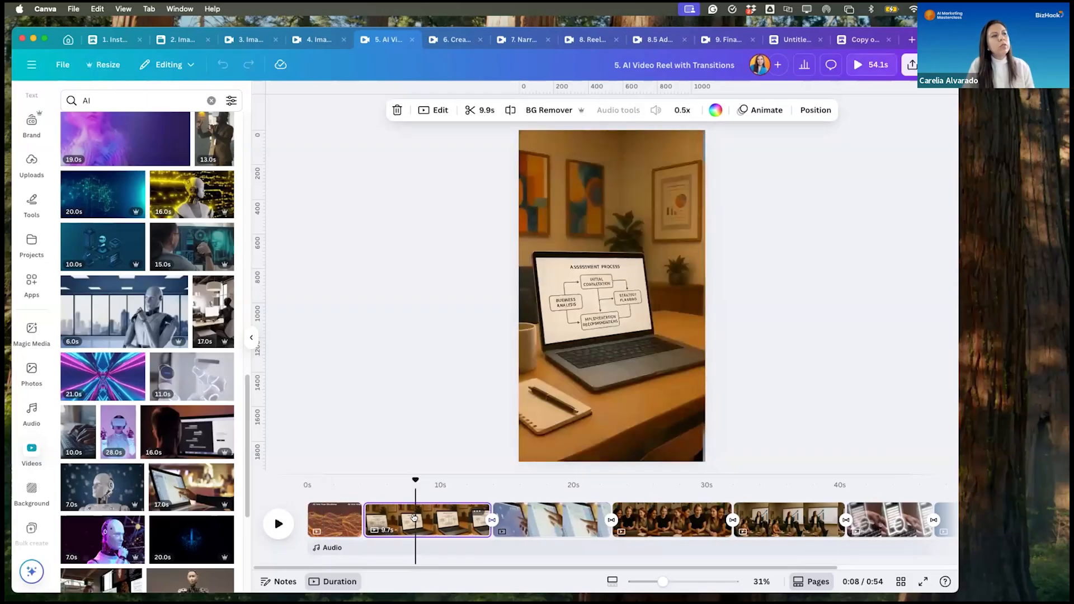
pyautogui.click(558, 519)
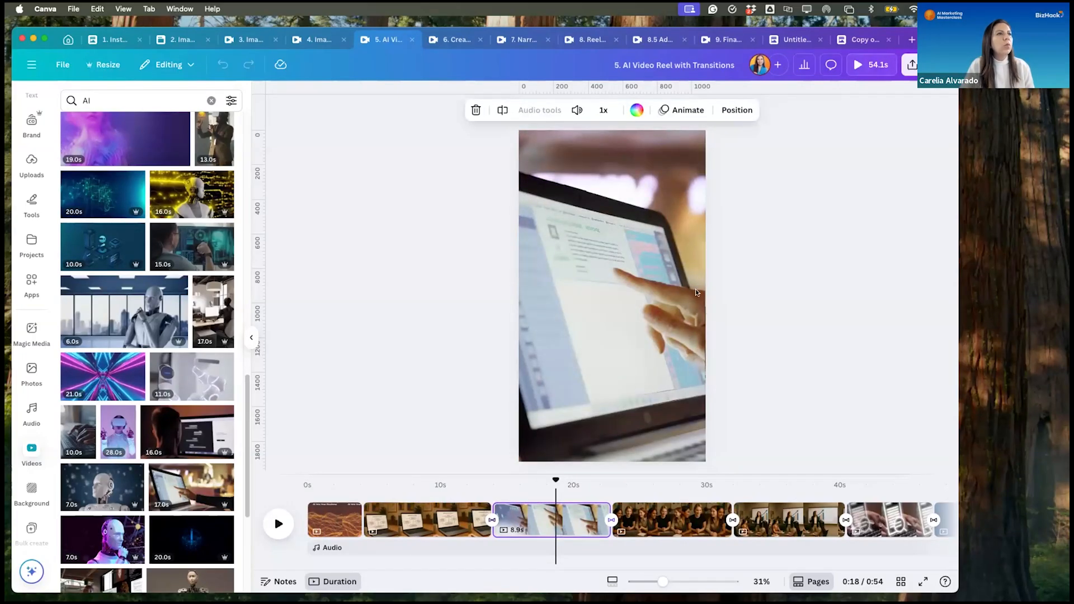
pyautogui.click(662, 519)
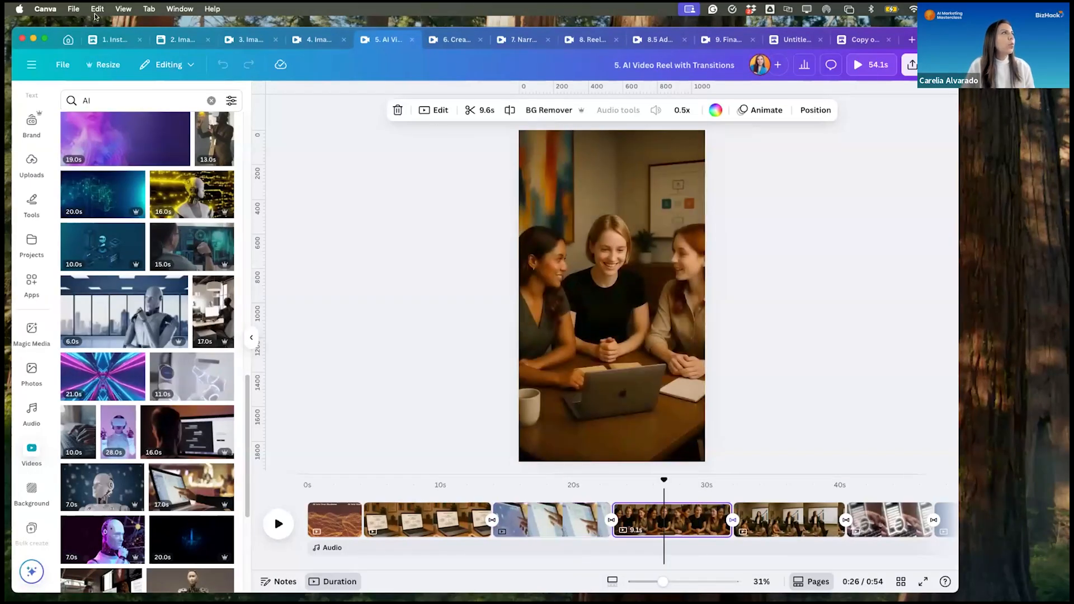
# - Check the generated script's scene and visual descriptions in the "1. Instagram Reels Ideas" document
pyautogui.click(96, 38)
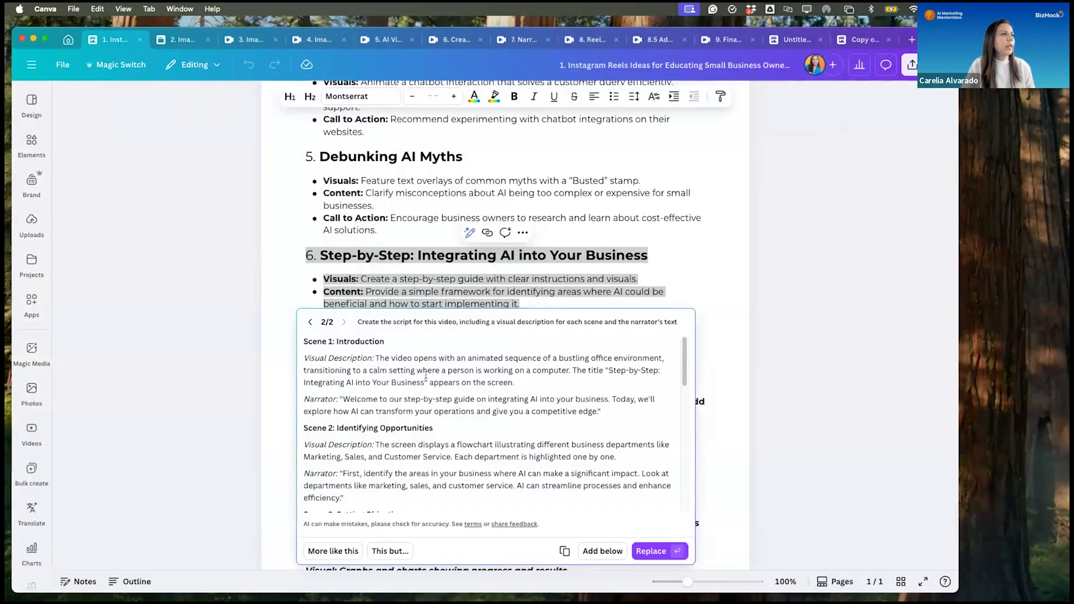
pyautogui.scroll(-5, 513, 245)
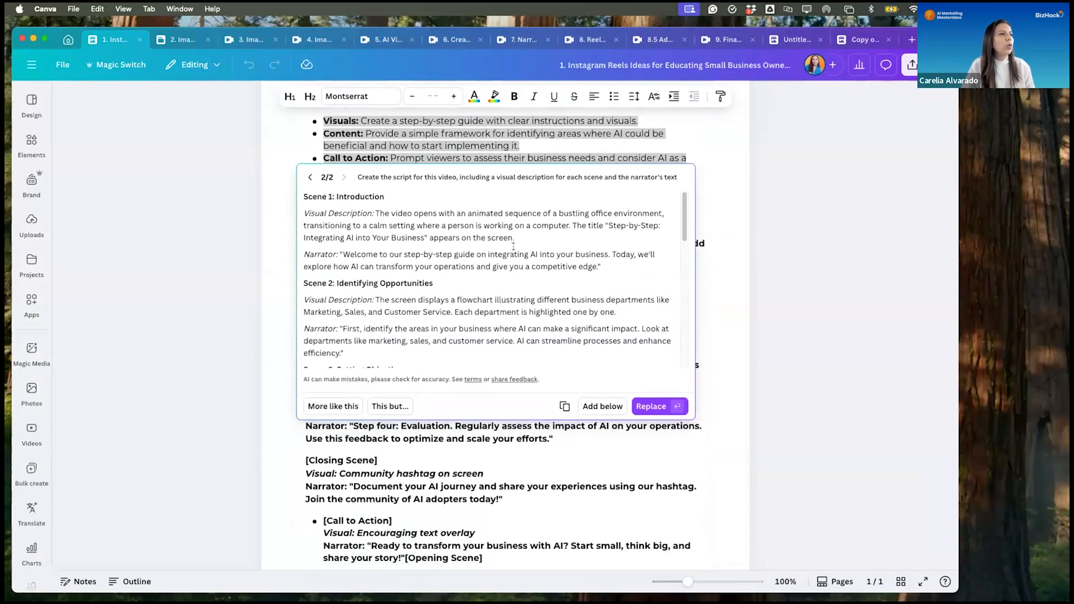
pyautogui.scroll(-2, 513, 246)
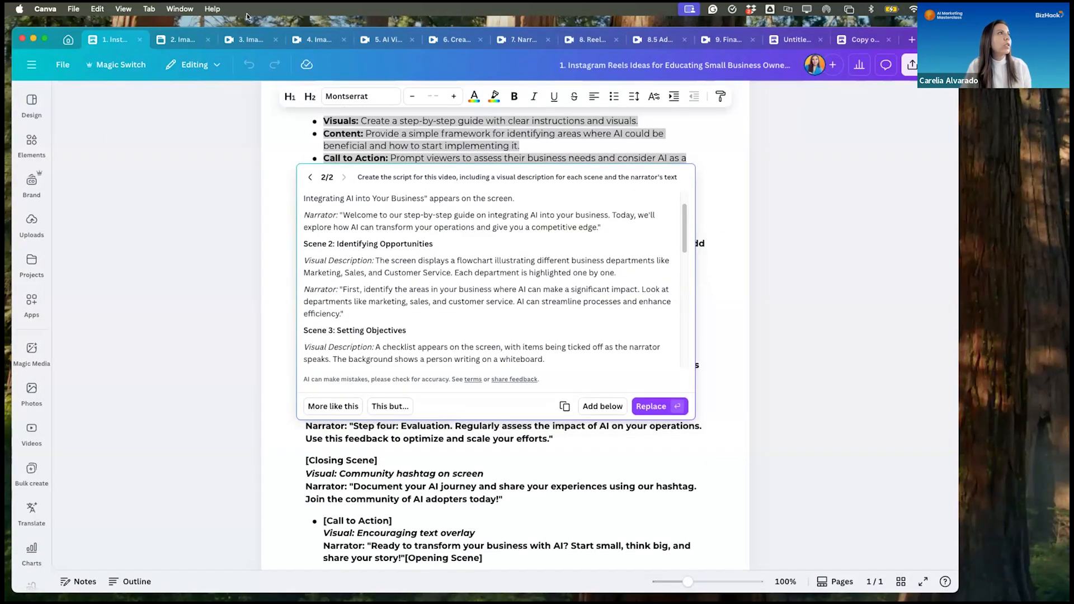
# - Return to the "5. AI Video Reel with Transitions" design and play from the document-scan keyboard clip through the closing logo animation
pyautogui.click(382, 39)
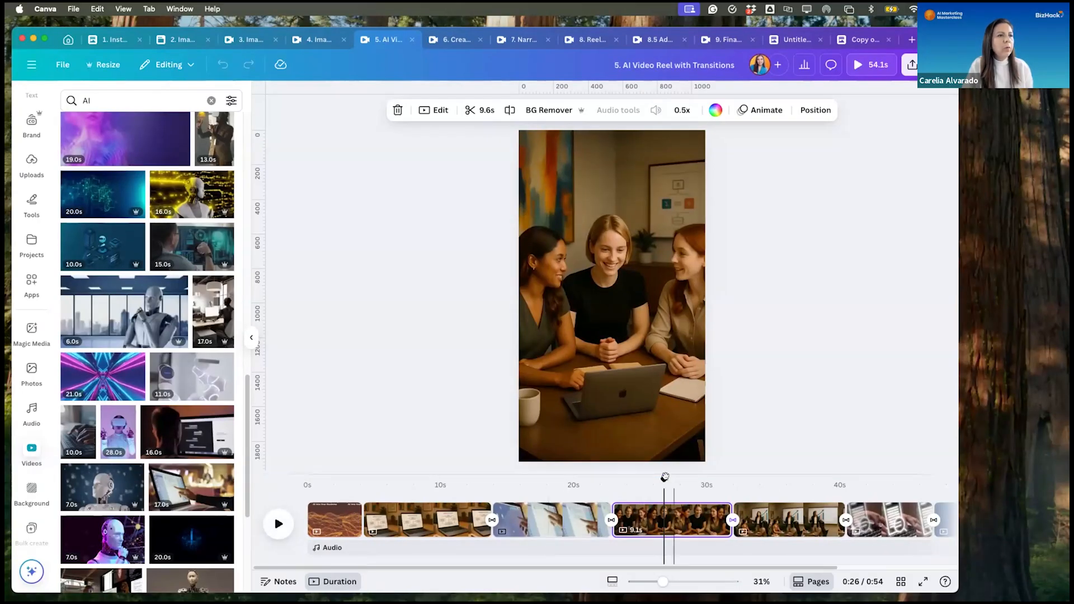
pyautogui.moveTo(663, 478); pyautogui.dragTo(787, 479)
pyautogui.click(842, 529)
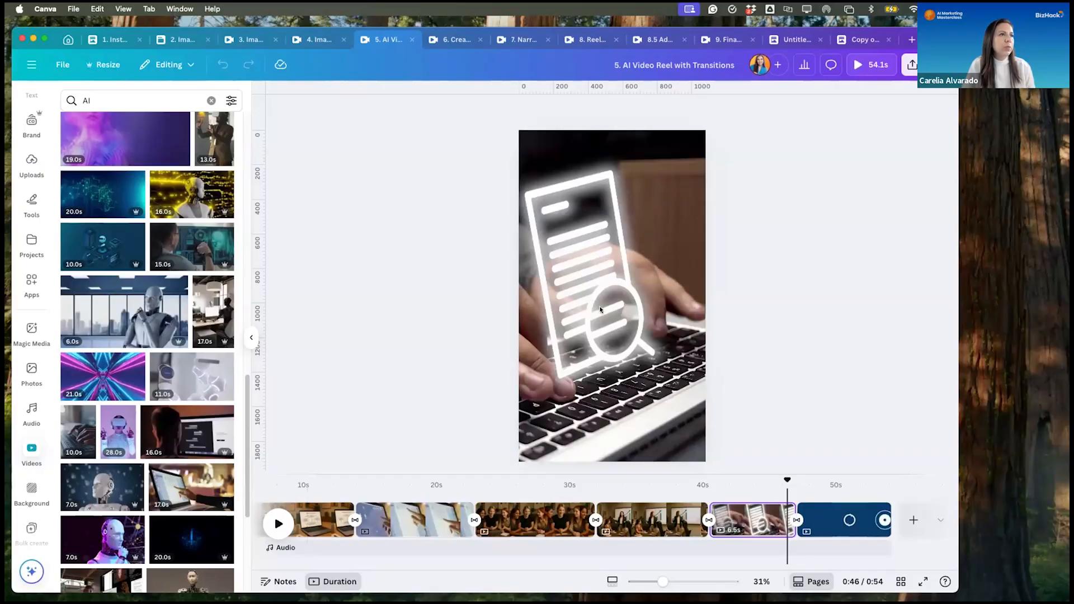
pyautogui.click(273, 524)
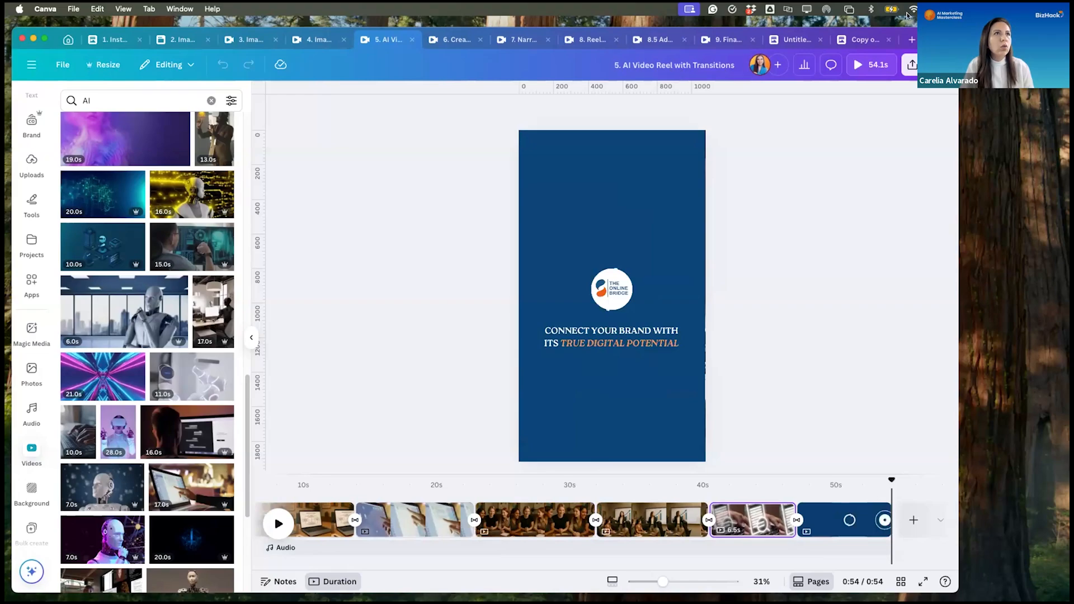
# - Search your own designs from the home page for "animate logo"
pyautogui.click(910, 39)
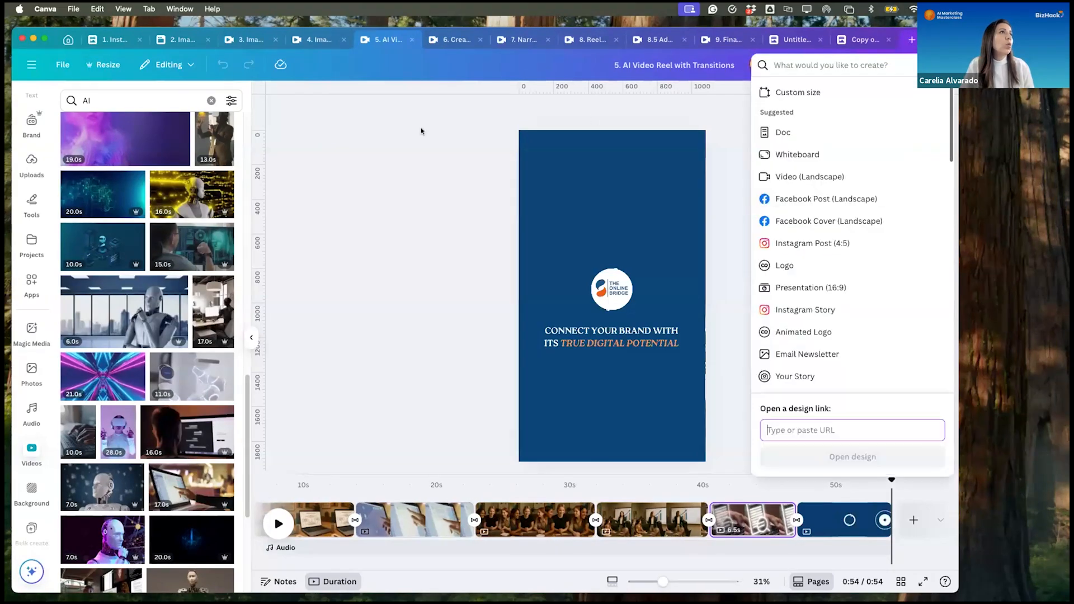
pyautogui.click(67, 39)
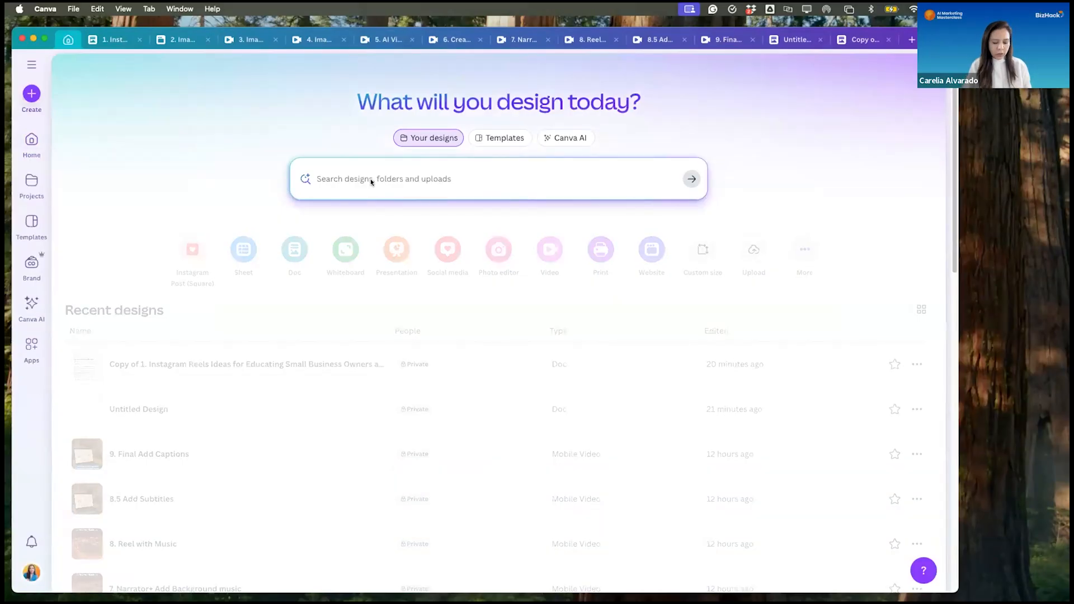
pyautogui.click(370, 178)
pyautogui.write('animate logo')
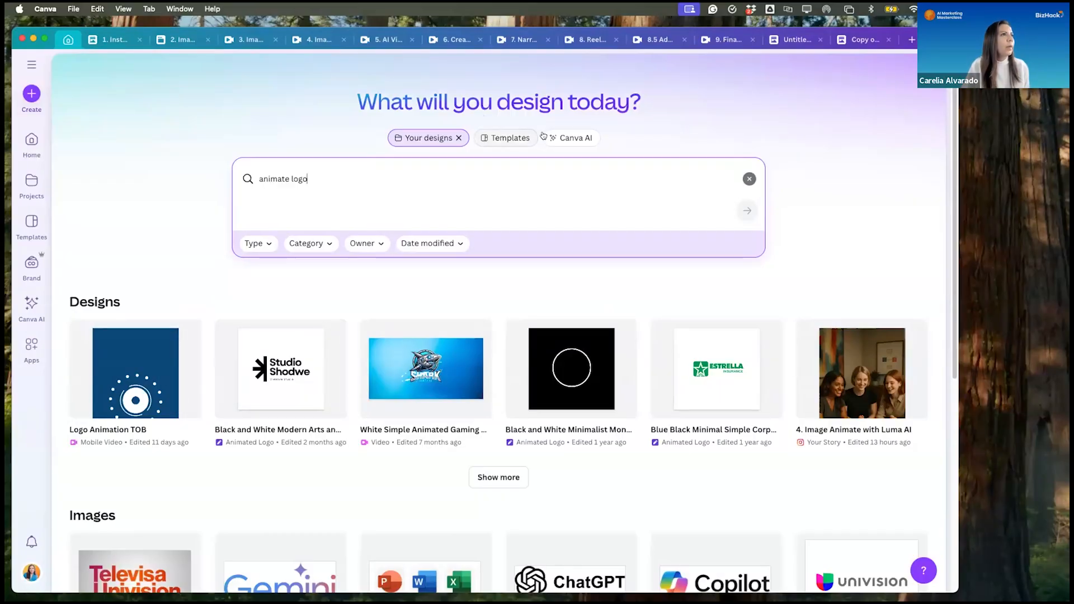
# - Search the templates for "animate logo" and start a design from the "White and Blue Company Logo Animated YouTube Intro video" template
pyautogui.click(509, 140)
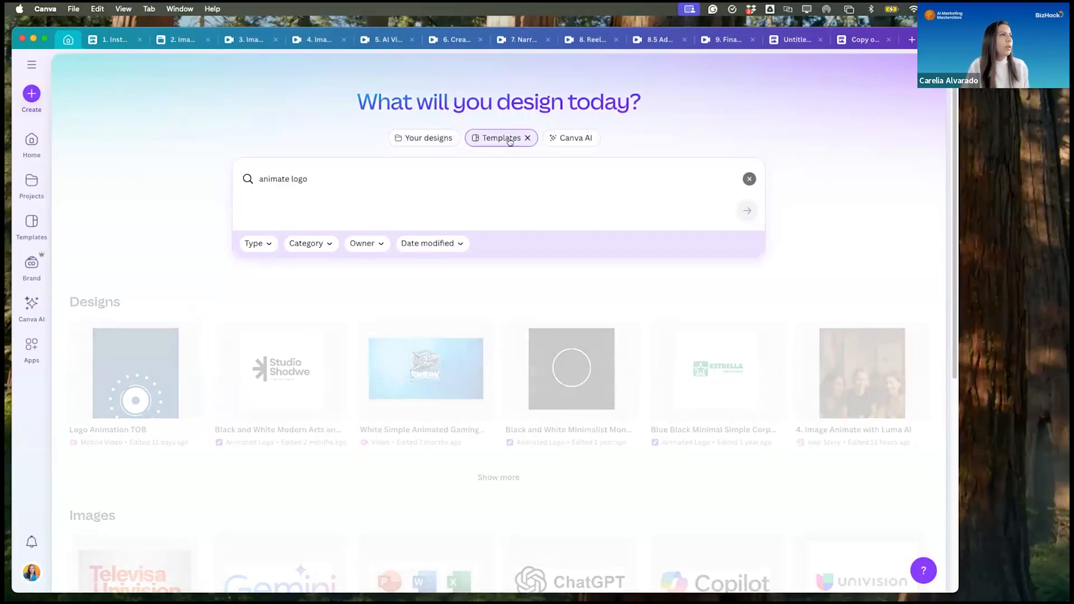
pyautogui.scroll(-3, 587, 383)
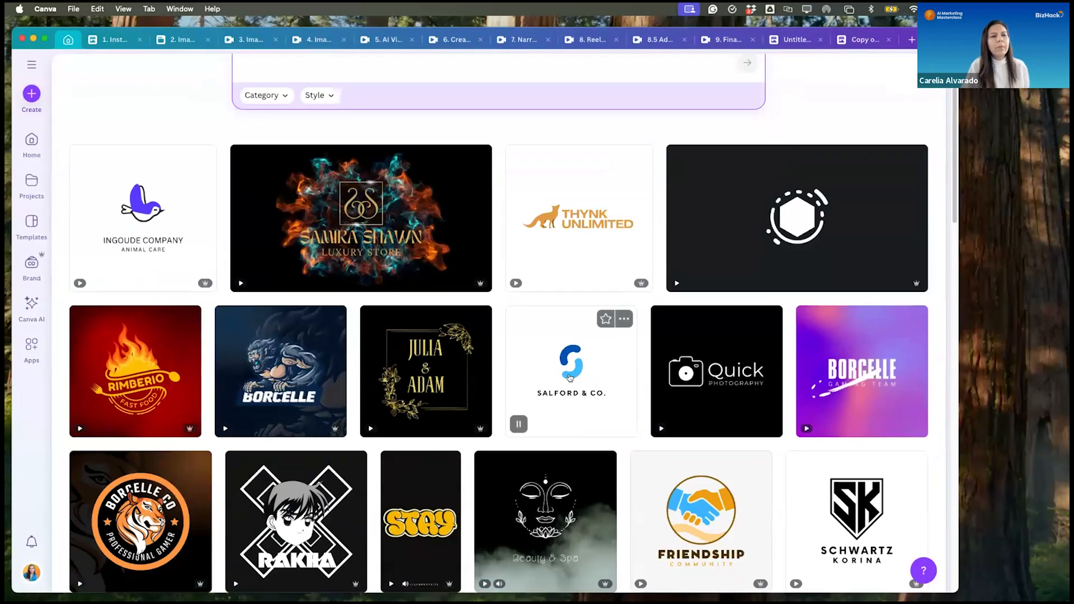
pyautogui.scroll(-1, 569, 378)
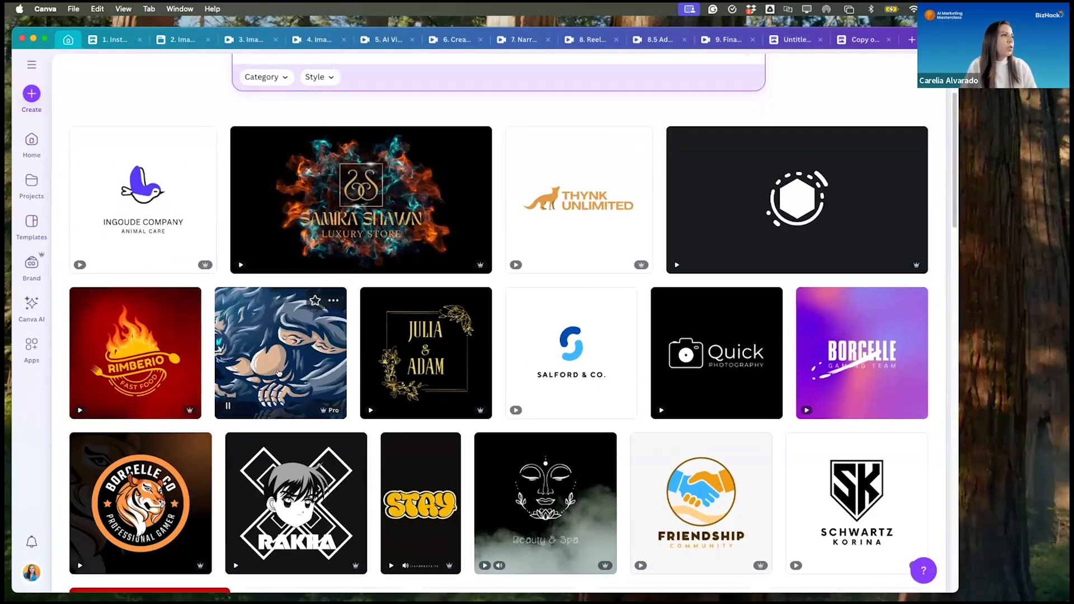
pyautogui.scroll(-4, 468, 319)
pyautogui.scroll(-1, 526, 414)
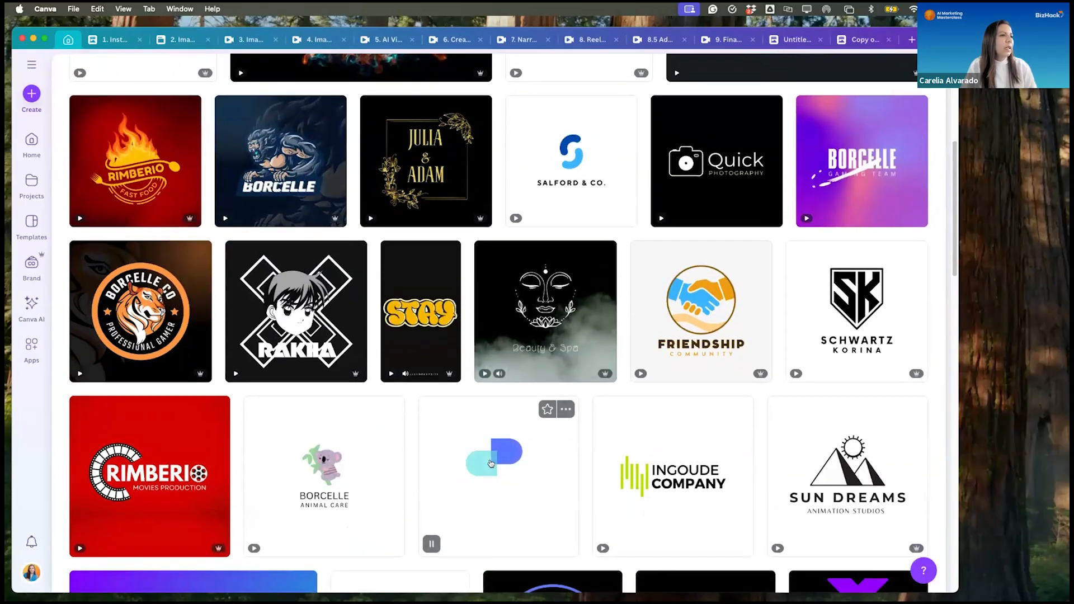
pyautogui.scroll(-5, 536, 363)
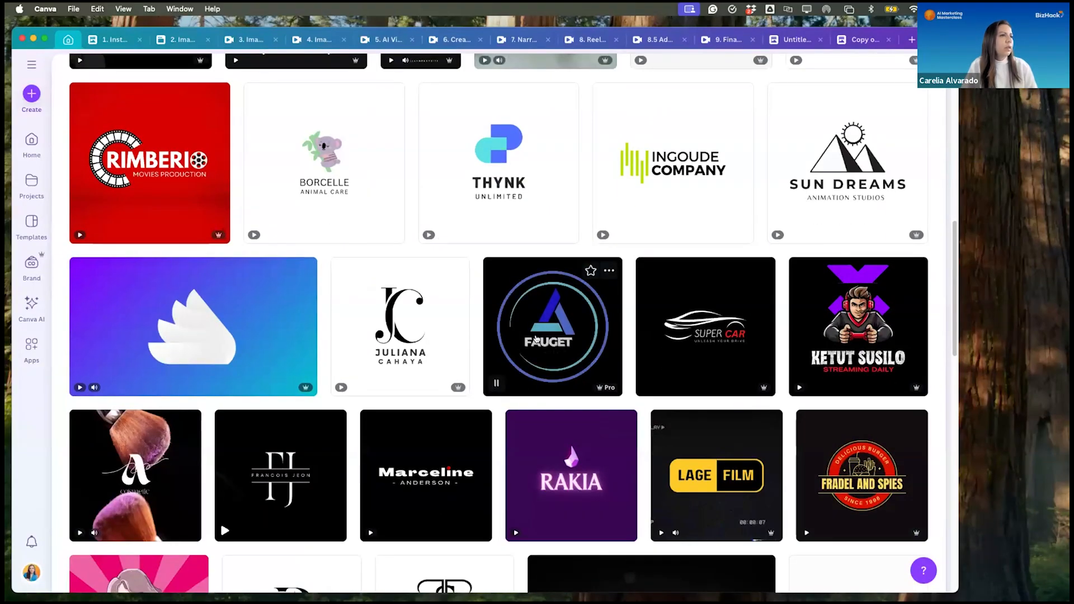
pyautogui.scroll(-2, 537, 378)
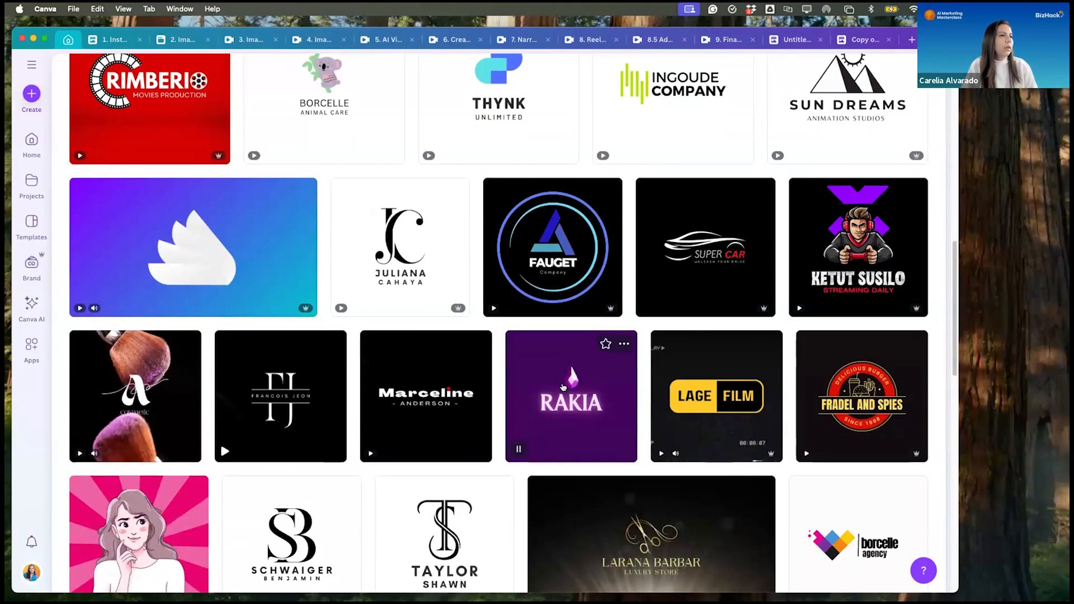
pyautogui.scroll(-5, 563, 387)
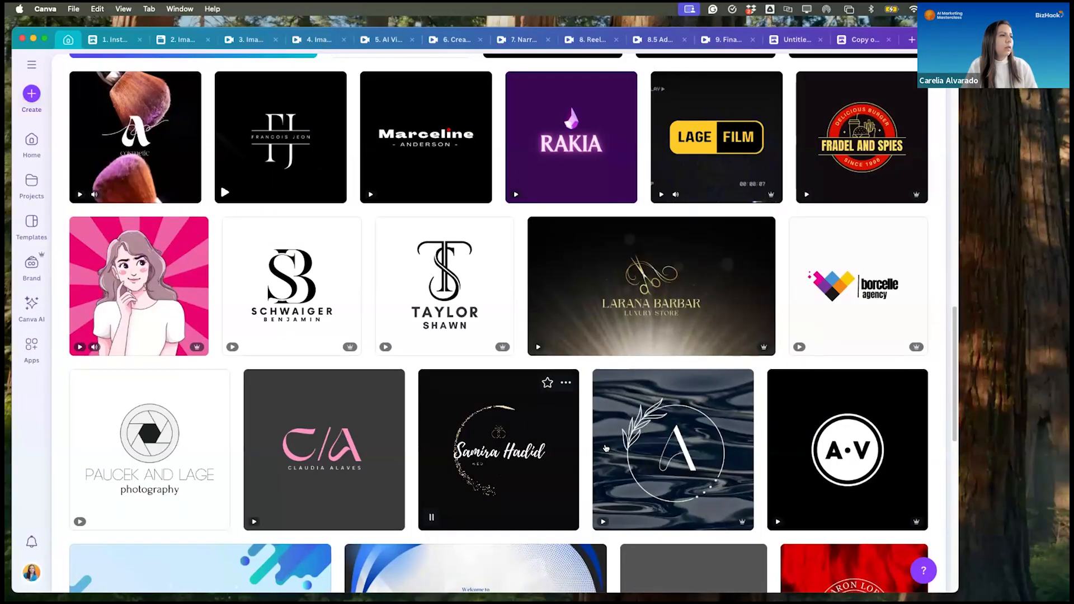
pyautogui.scroll(-3, 503, 467)
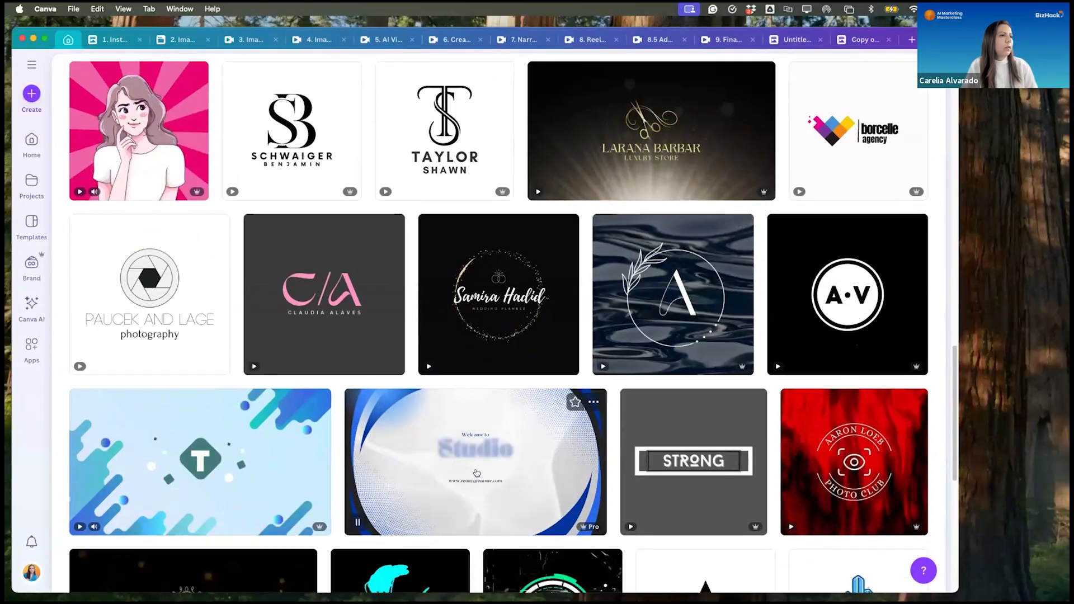
pyautogui.scroll(-3, 476, 473)
pyautogui.click(476, 327)
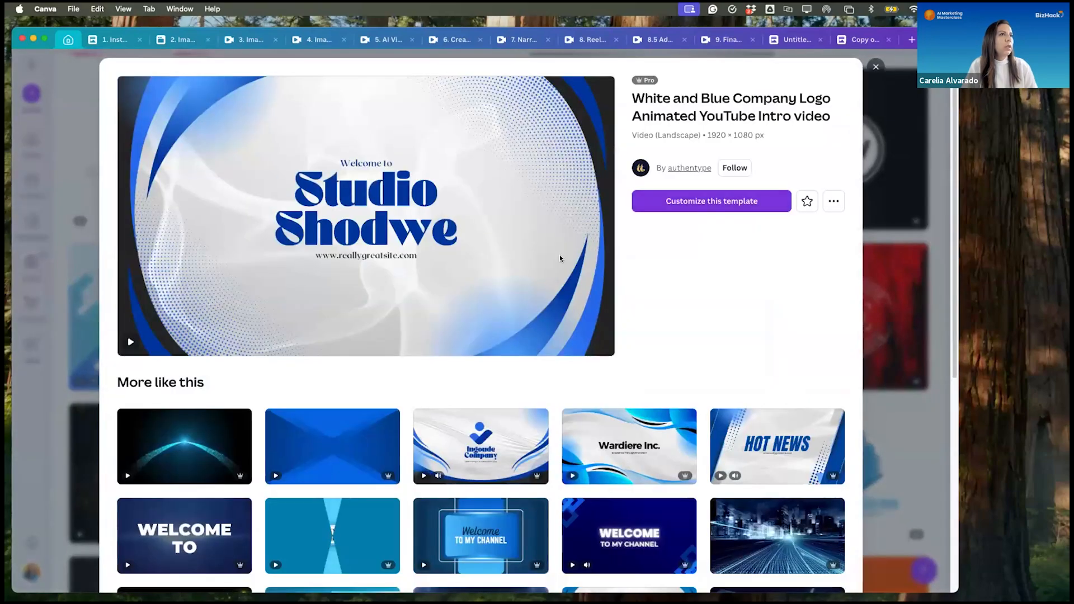
pyautogui.click(729, 209)
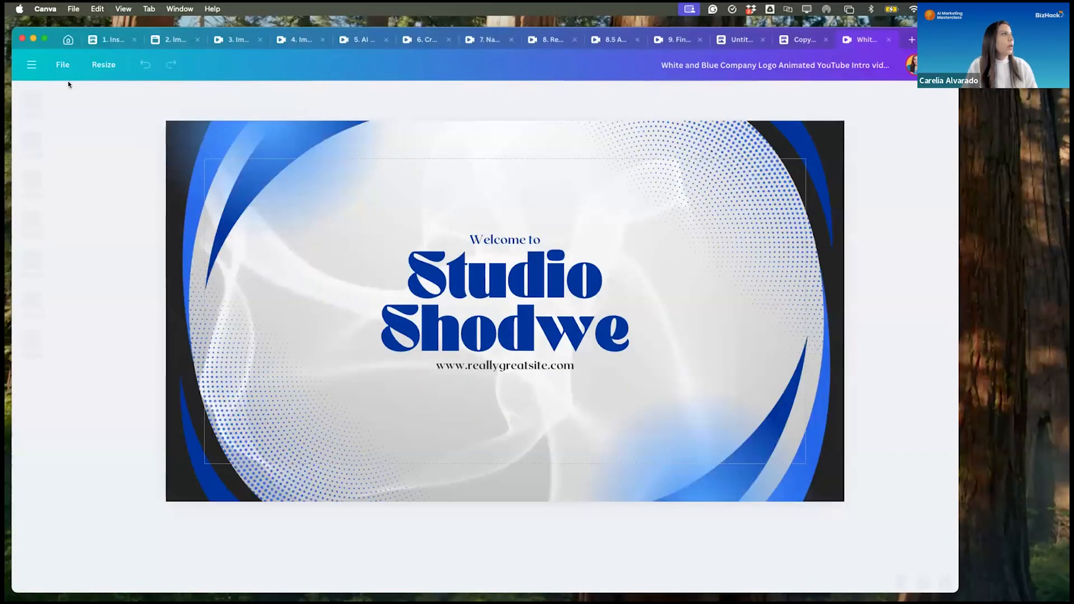
# - Resize this logo design itself to the Instagram Reel format, 1080 × 1920 px, and play the resized pages
pyautogui.click(99, 62)
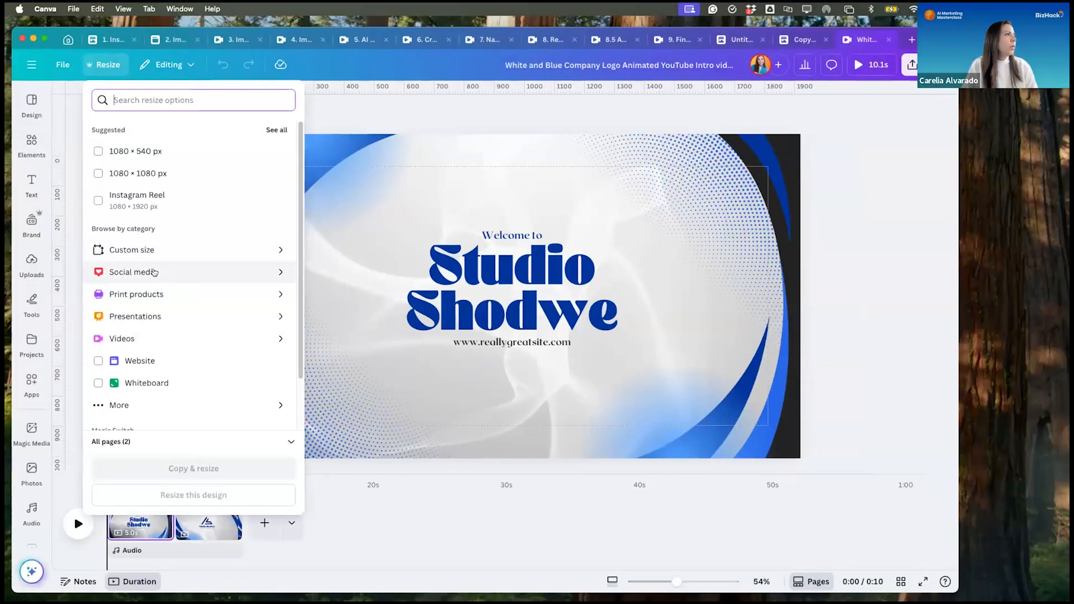
pyautogui.click(155, 273)
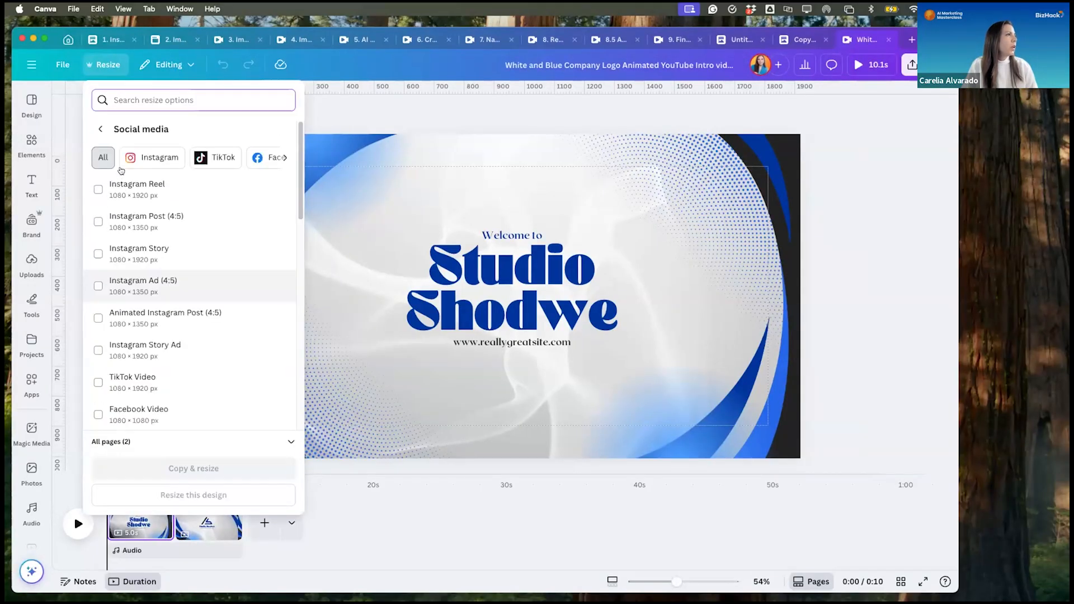
pyautogui.click(97, 194)
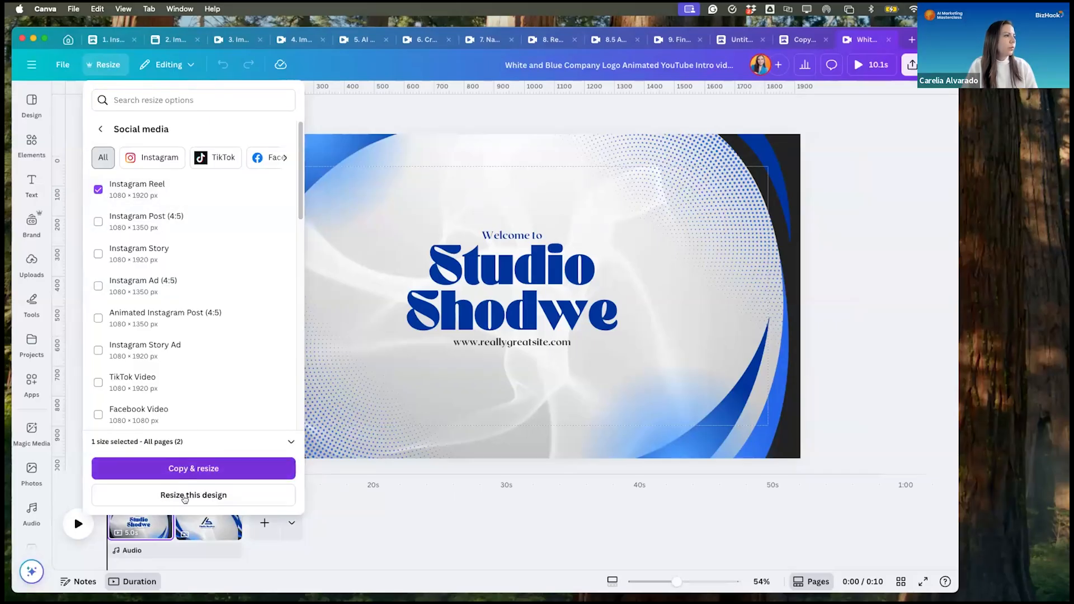
pyautogui.click(184, 495)
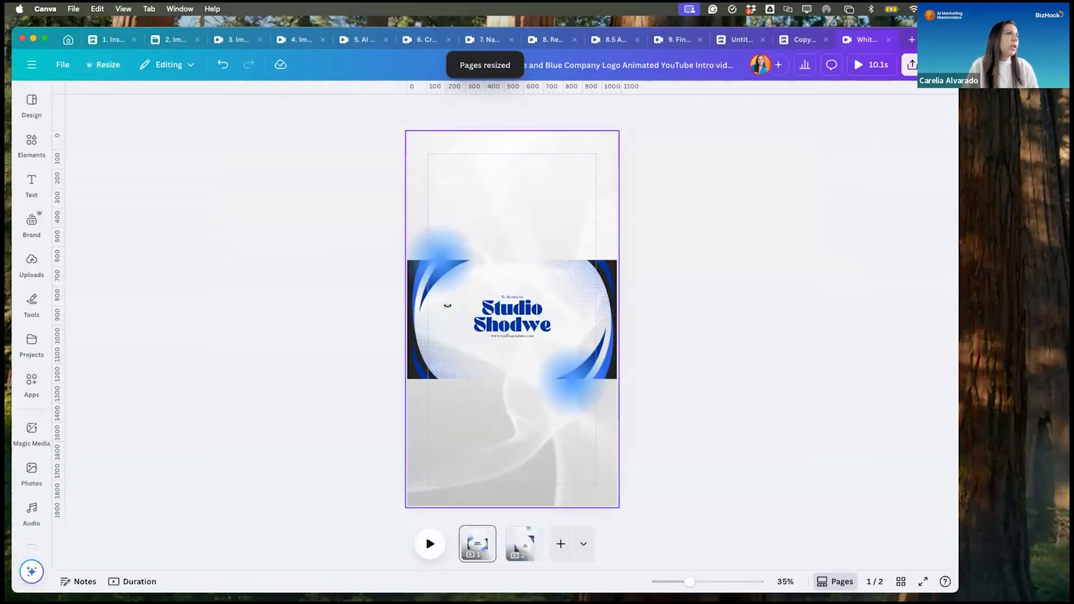
pyautogui.click(450, 254)
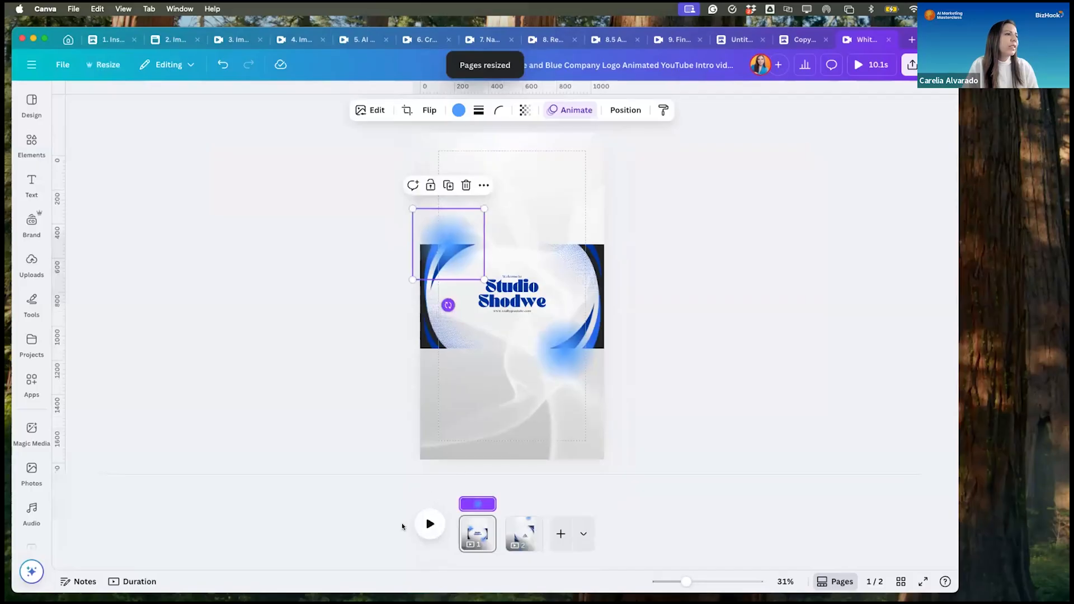
pyautogui.click(435, 525)
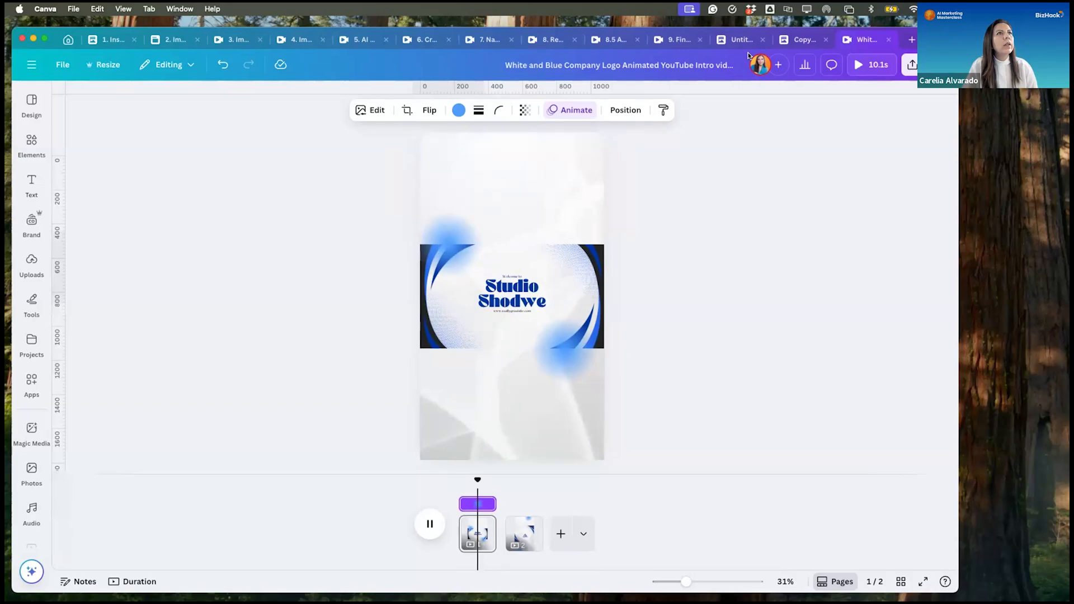
# - Search the templates from the home page for "animate logo for instagram reels"
pyautogui.click(66, 41)
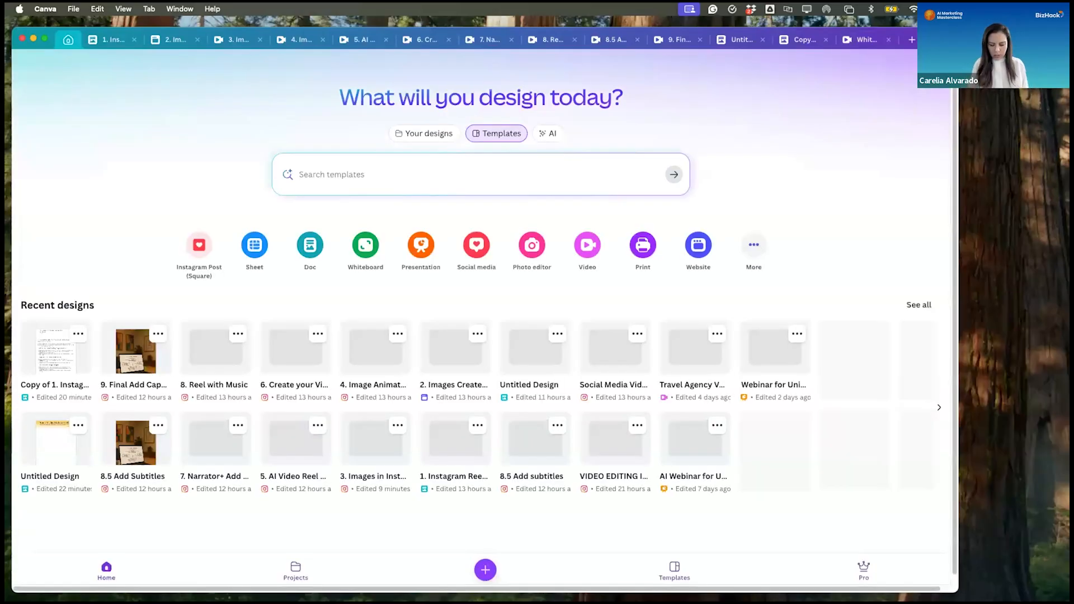
pyautogui.write('animate logo for in')
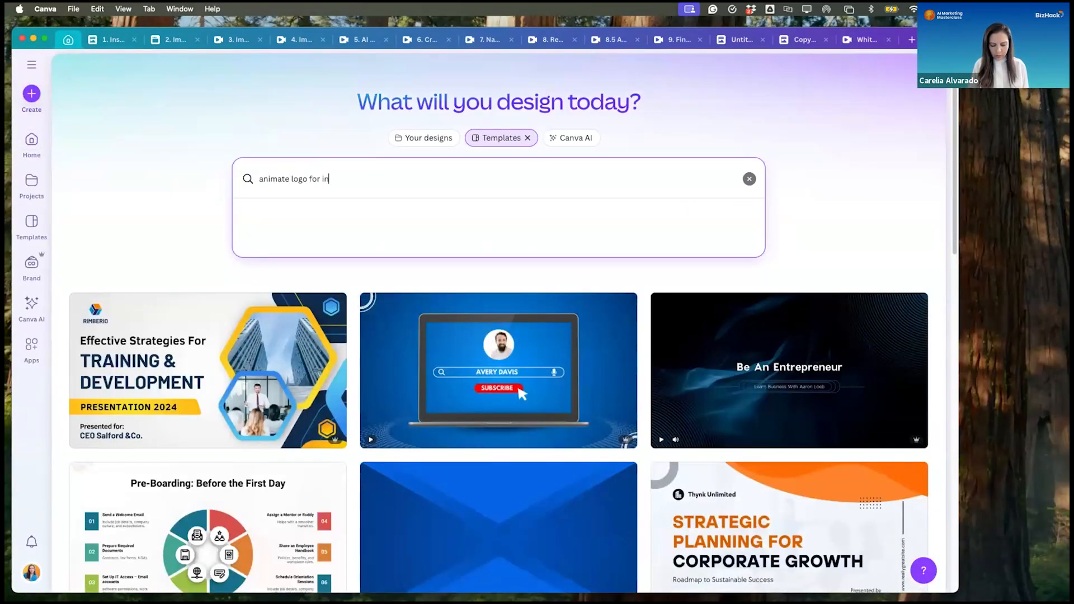
pyautogui.write('stagram reels')
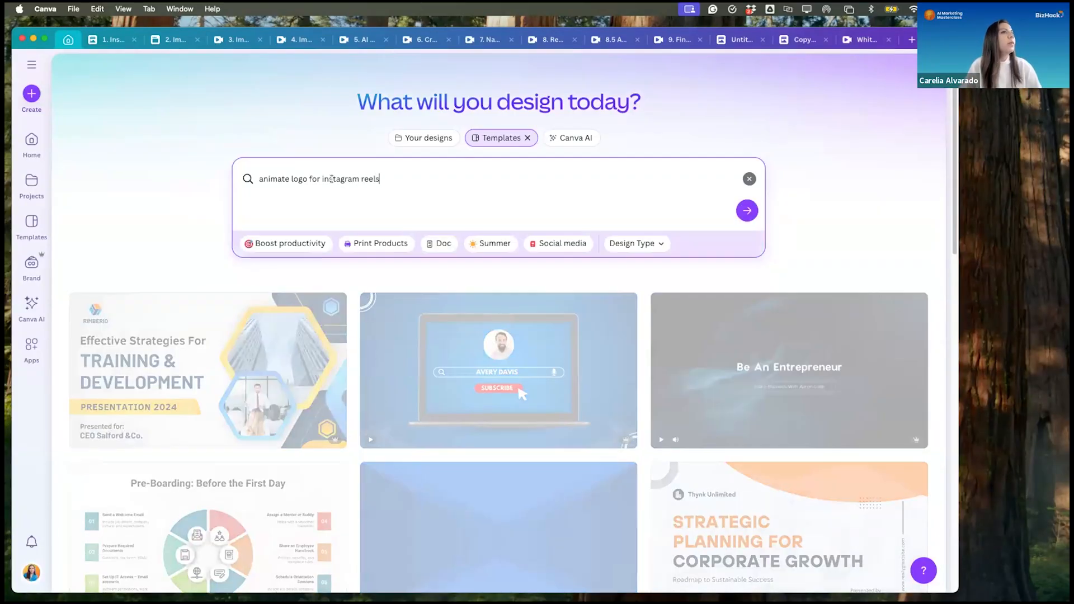
pyautogui.press('Return')
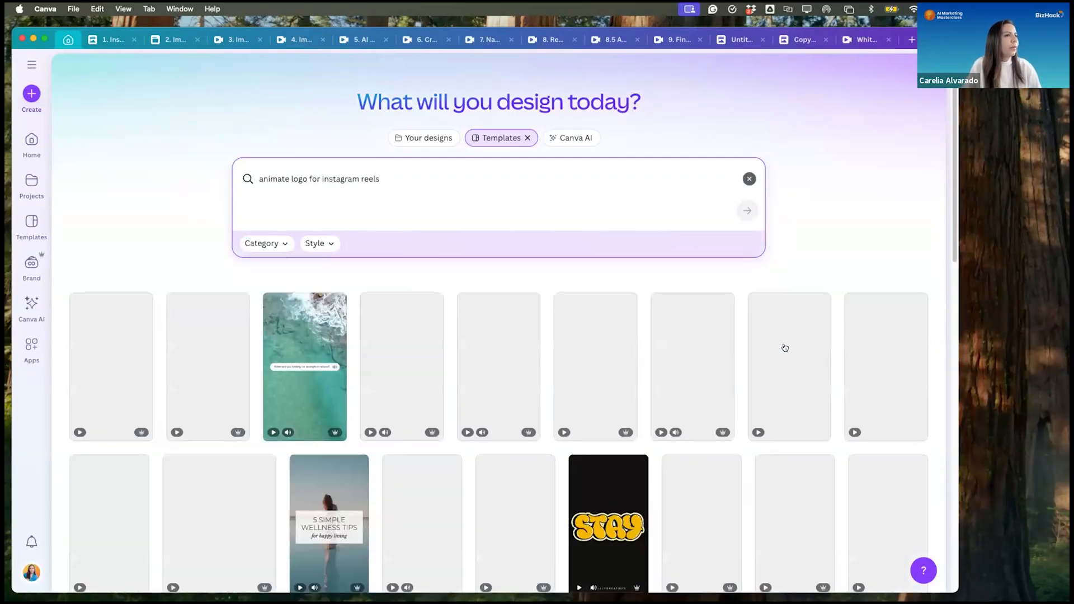
# - Start a design from the "Dark Blue Grainy Typographic Instagram Reels Video" template and select its headline text
pyautogui.scroll(-3, 527, 411)
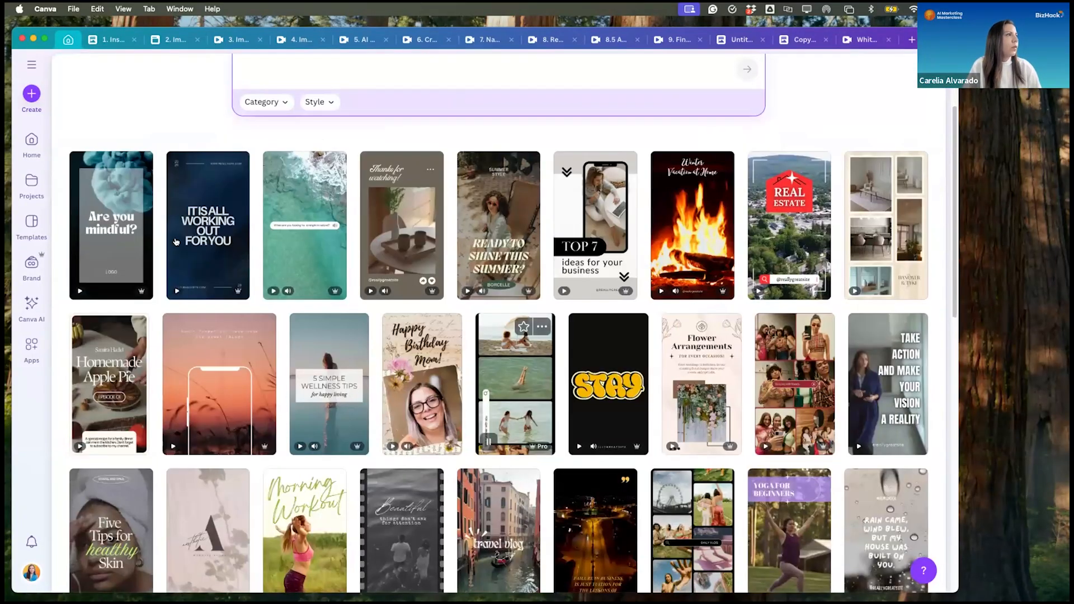
pyautogui.click(197, 233)
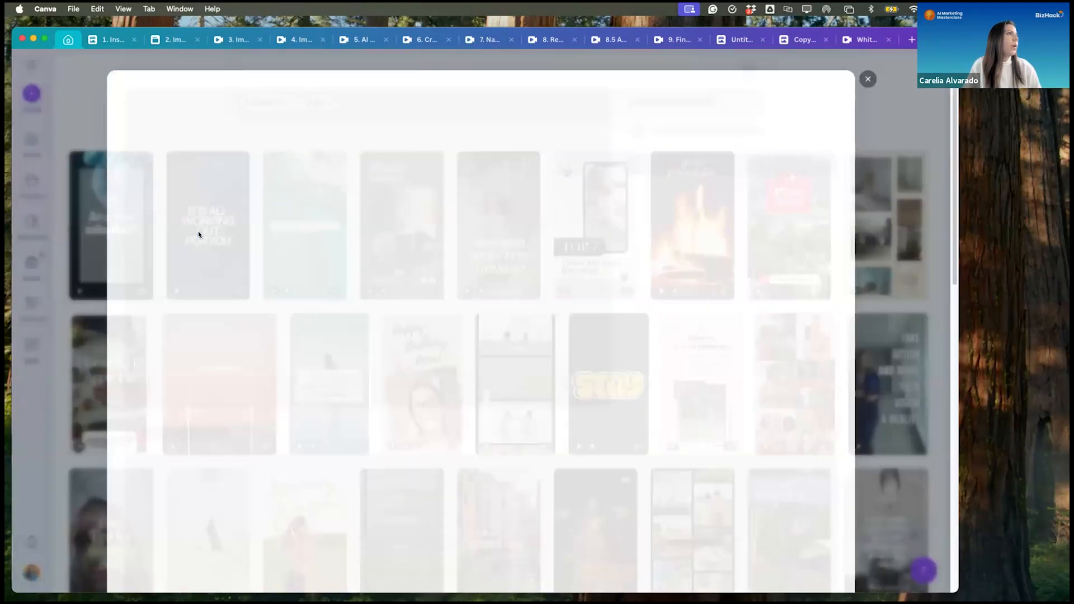
pyautogui.click(708, 200)
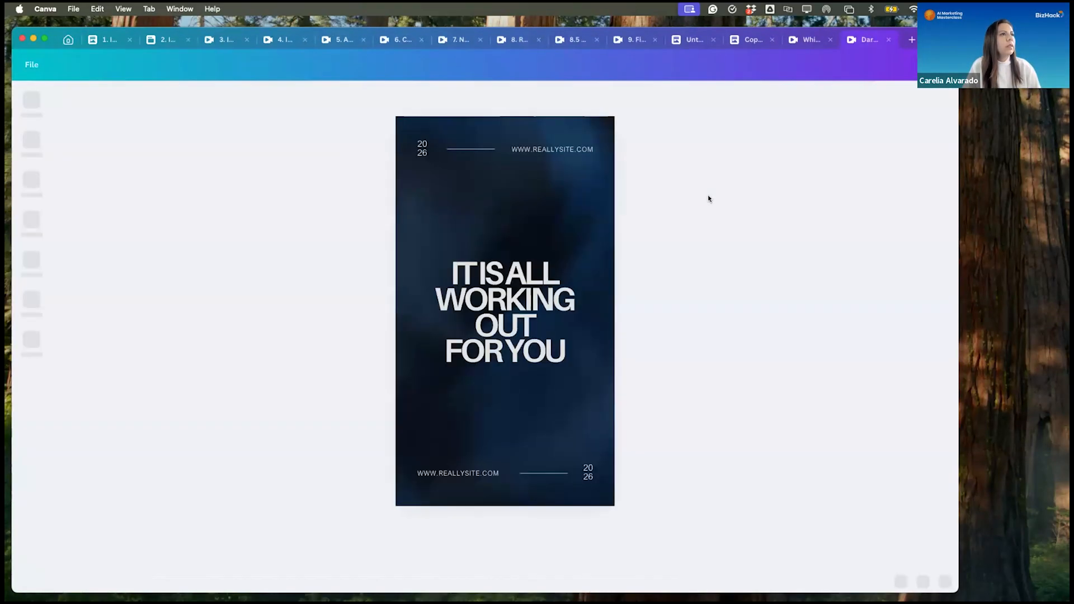
pyautogui.click(519, 309)
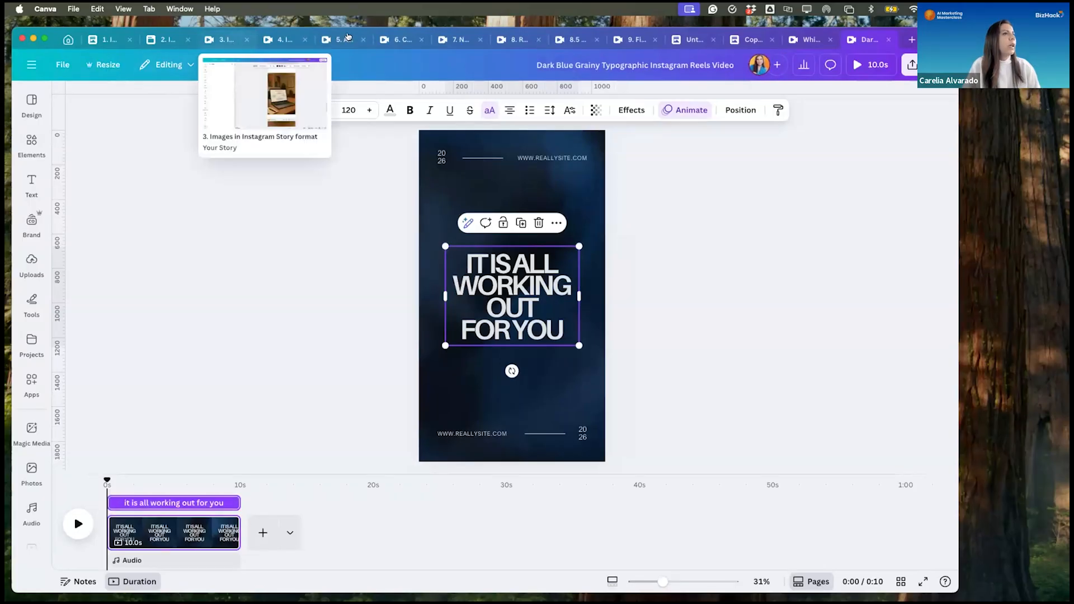
# - Return to "5. AI Video Reel with Transitions", add a Dissolve transition between the title and laptop clips, and play the opening
pyautogui.click(338, 39)
pyautogui.moveTo(889, 477); pyautogui.dragTo(439, 485)
pyautogui.moveTo(237, 477); pyautogui.dragTo(237, 477)
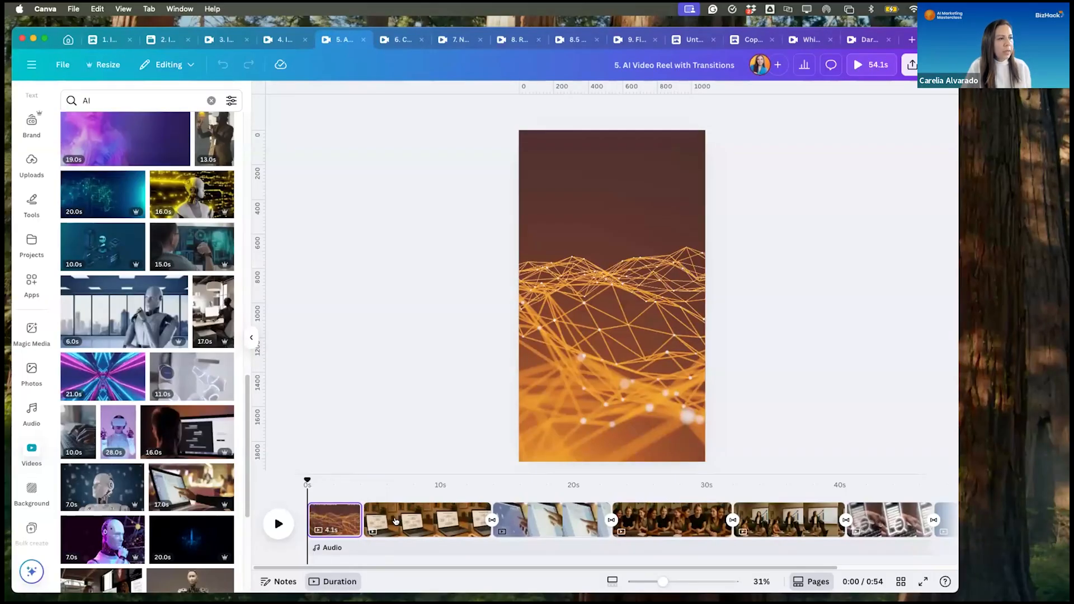
pyautogui.click(360, 527)
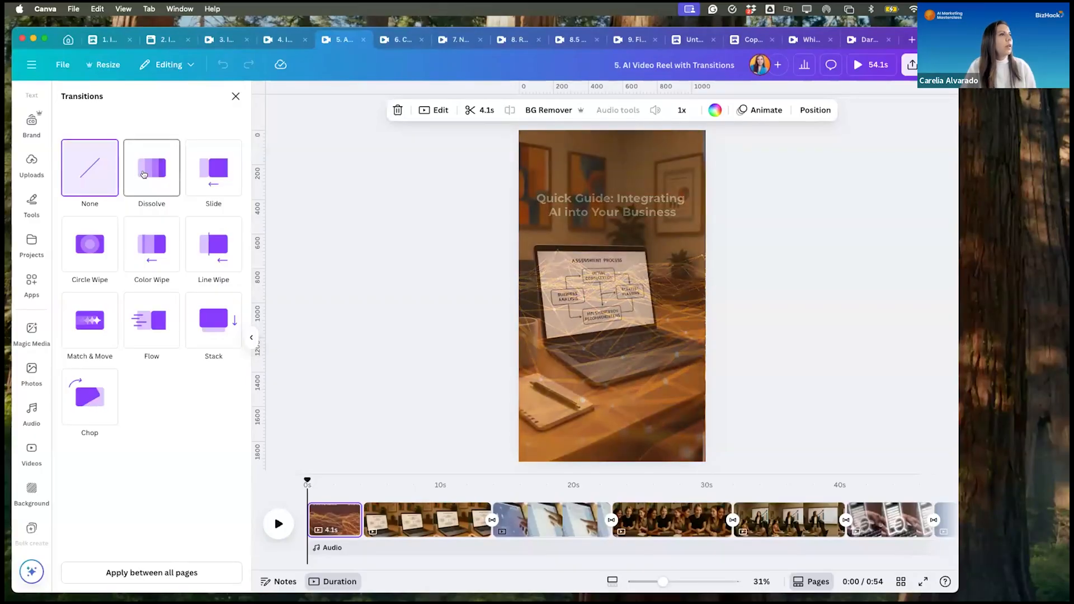
pyautogui.click(143, 174)
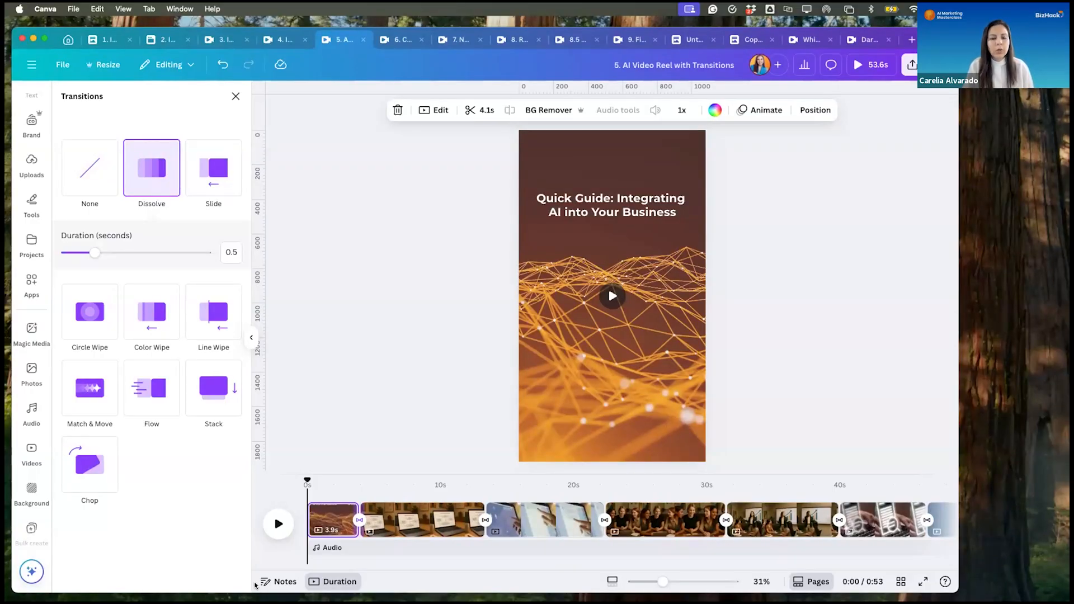
pyautogui.click(278, 523)
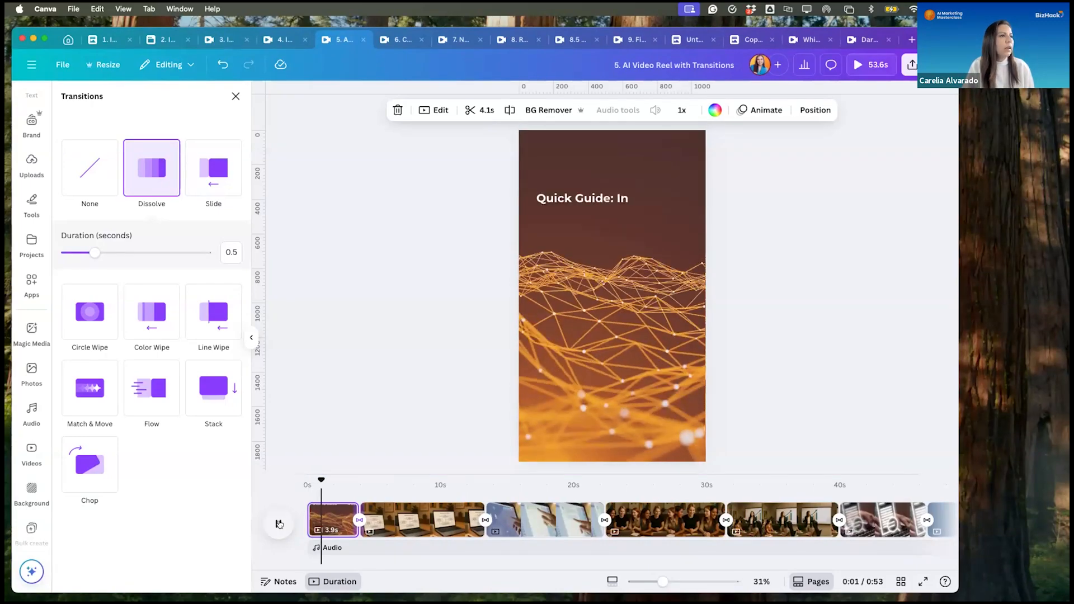
pyautogui.click(277, 524)
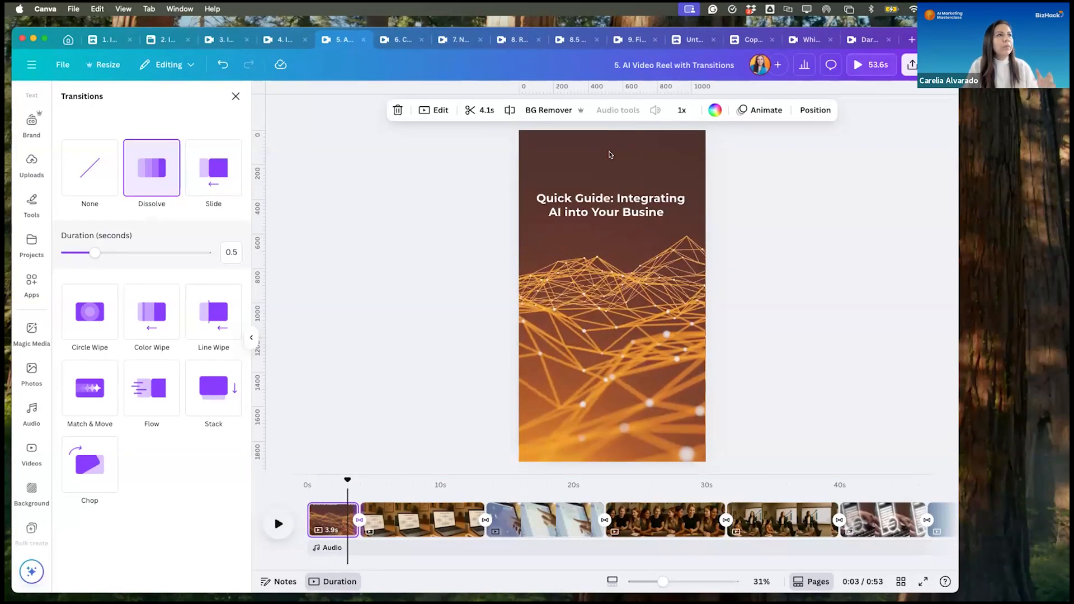
# - Check the effect style applied to the "Quick Guide: Integrating AI into Your Business" title text
pyautogui.click(632, 206)
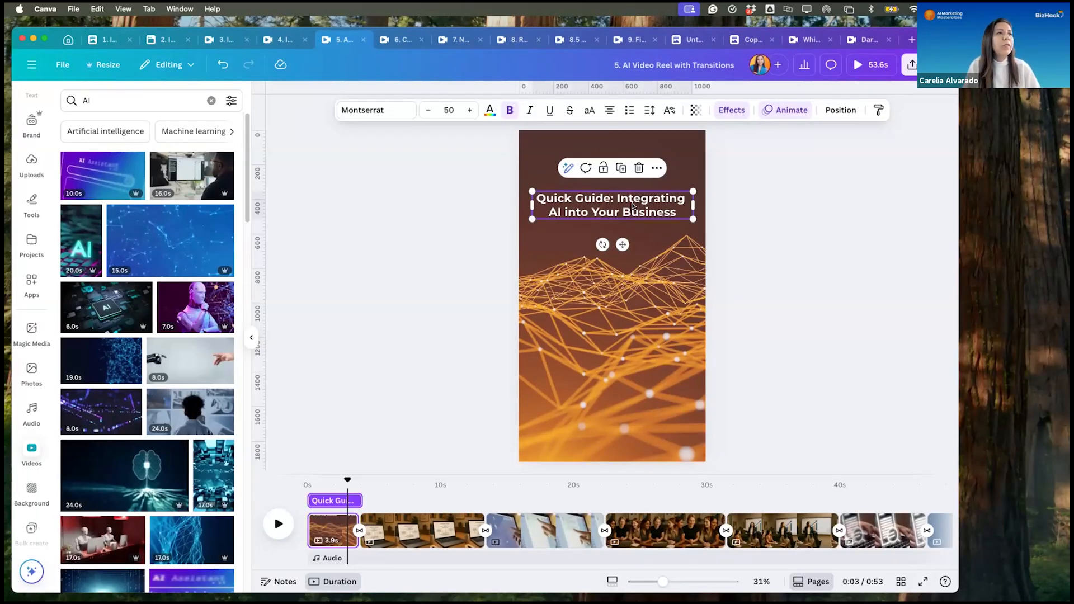
pyautogui.click(730, 111)
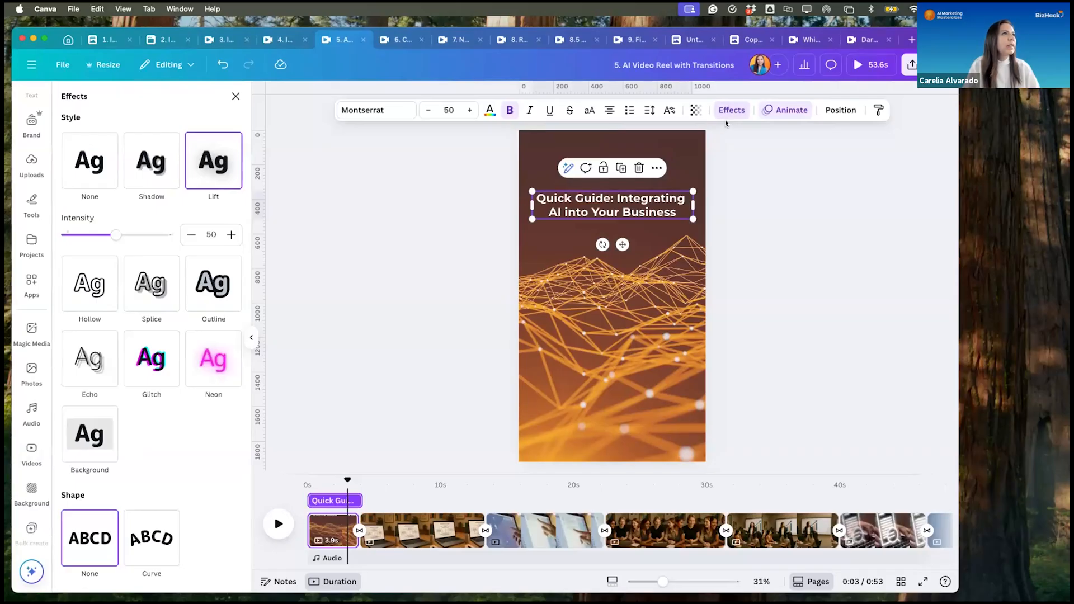
pyautogui.click(736, 109)
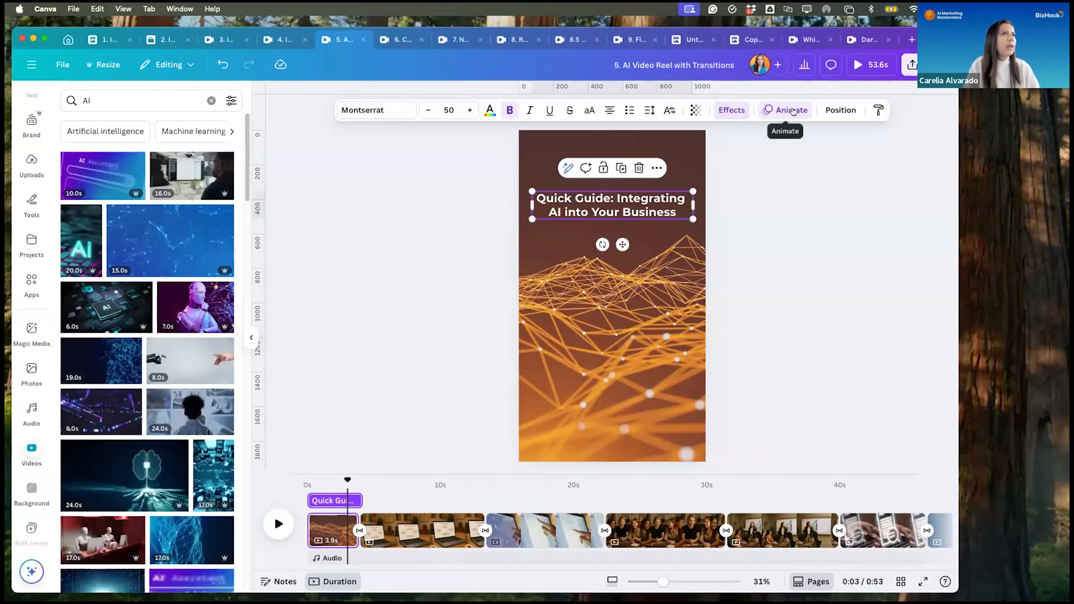
# - Review the title text's Typewriter animation and its options, and play the reel through to the clip of the three women
pyautogui.click(792, 111)
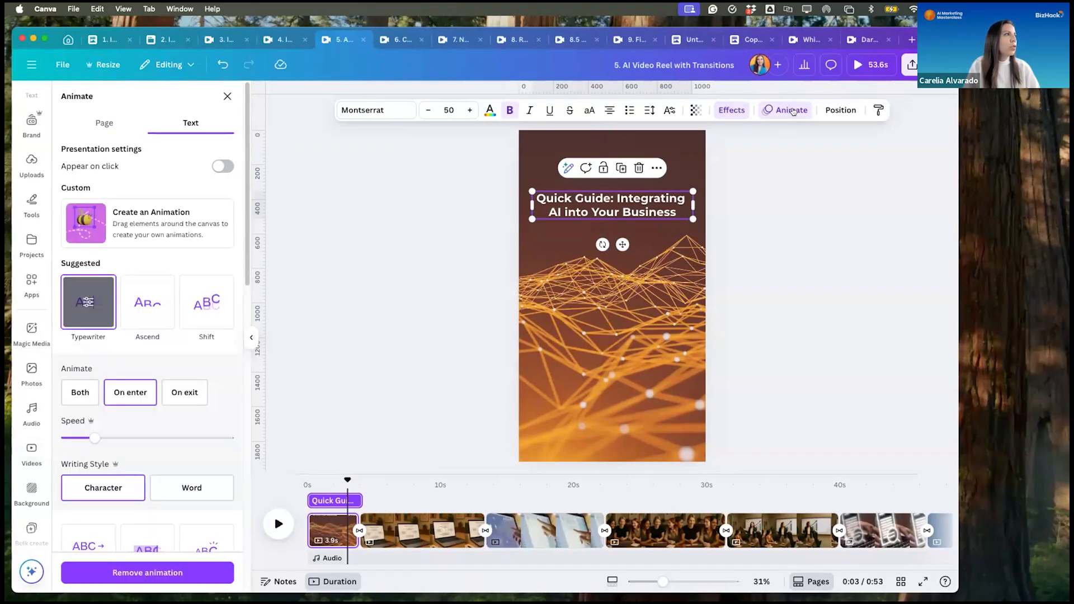
pyautogui.click(80, 303)
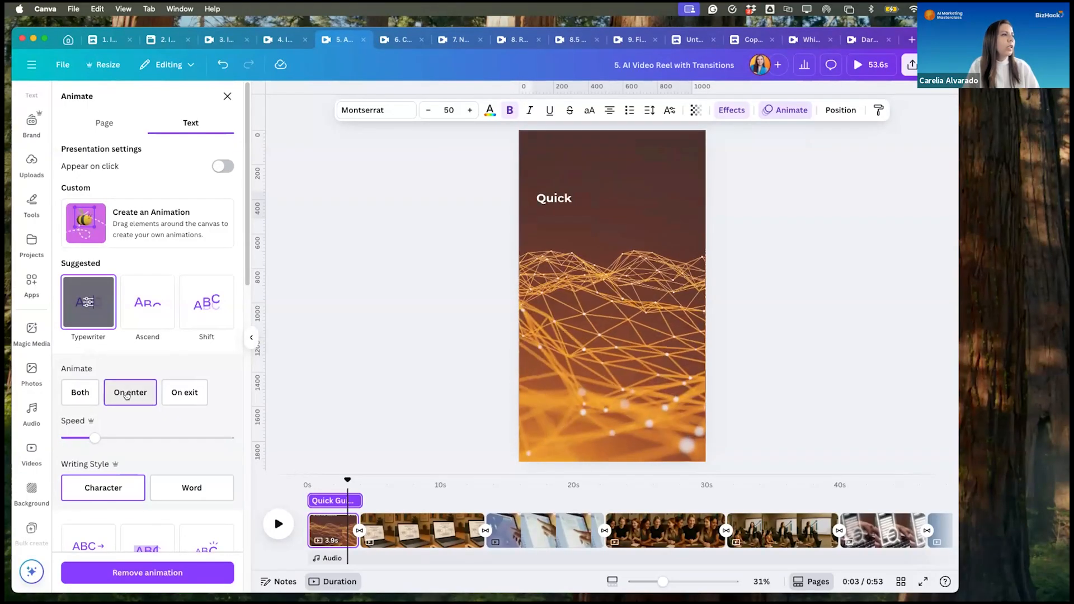
pyautogui.scroll(-3, 162, 507)
pyautogui.click(418, 287)
pyautogui.click(277, 523)
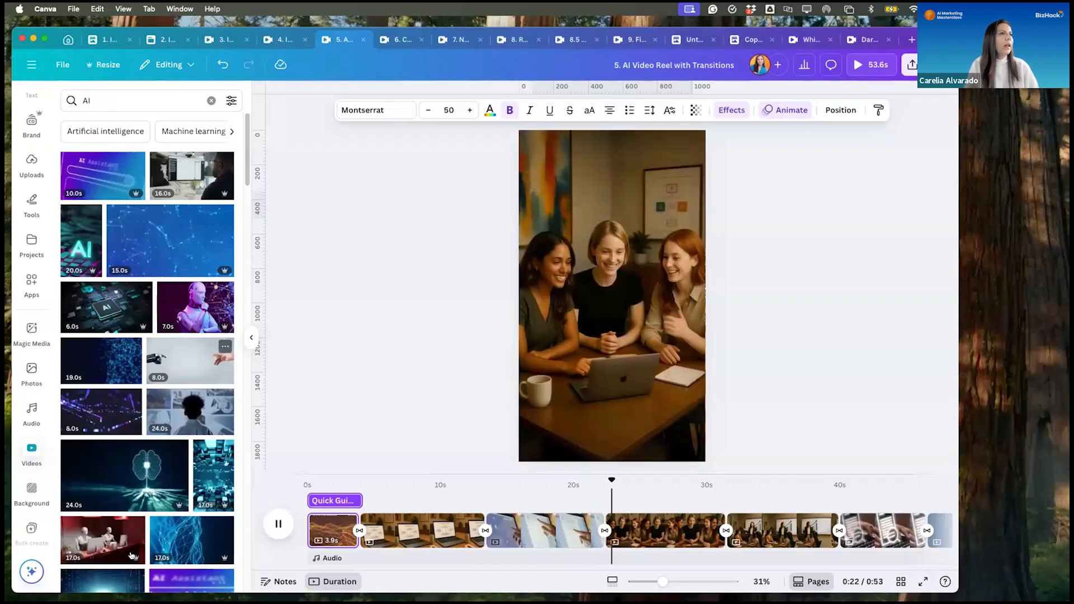
# - Pause the reel, switch to "6. Create your Video's Narrator Voice", and open the AI voice generator from the audio elements
pyautogui.click(276, 531)
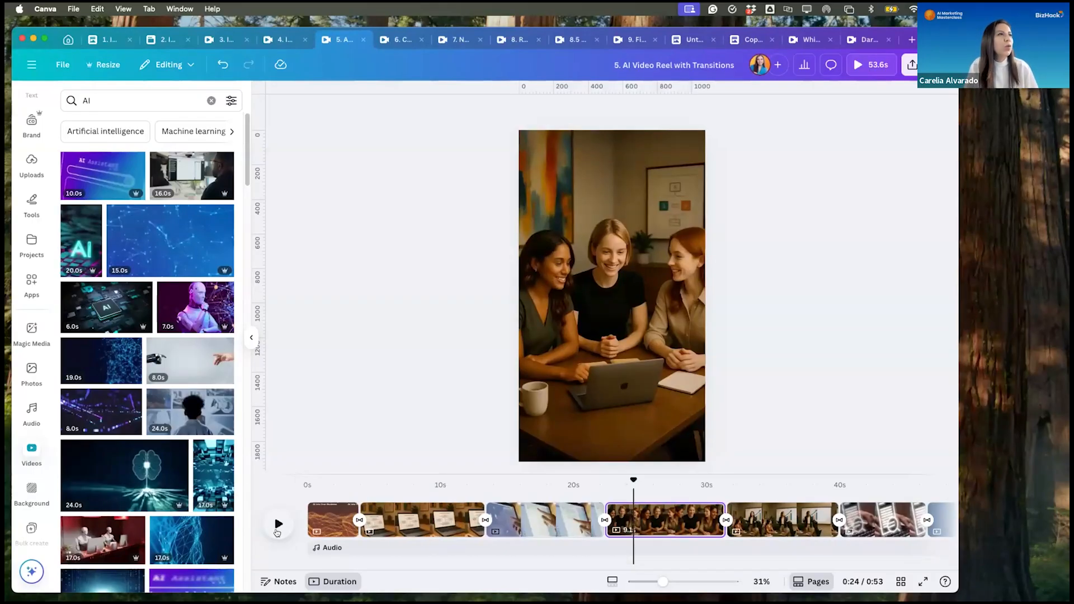
pyautogui.click(397, 42)
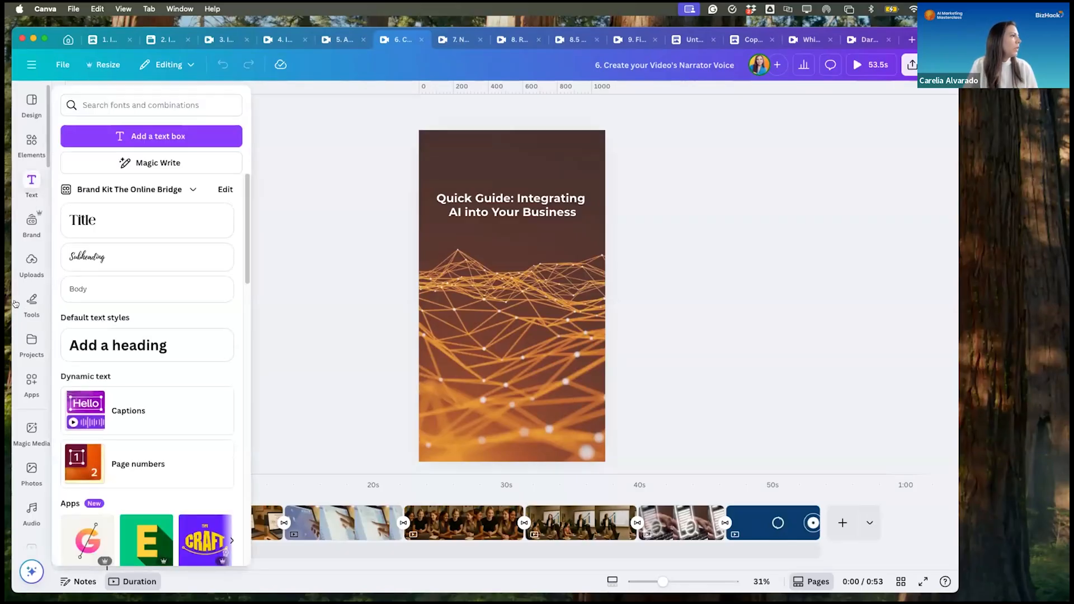
pyautogui.click(27, 142)
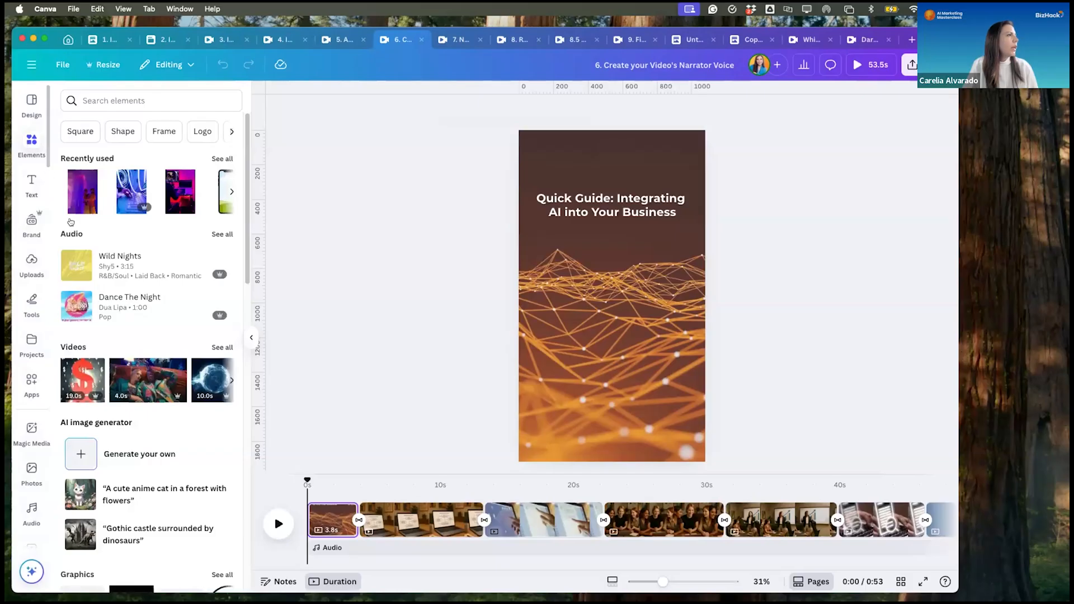
pyautogui.click(225, 235)
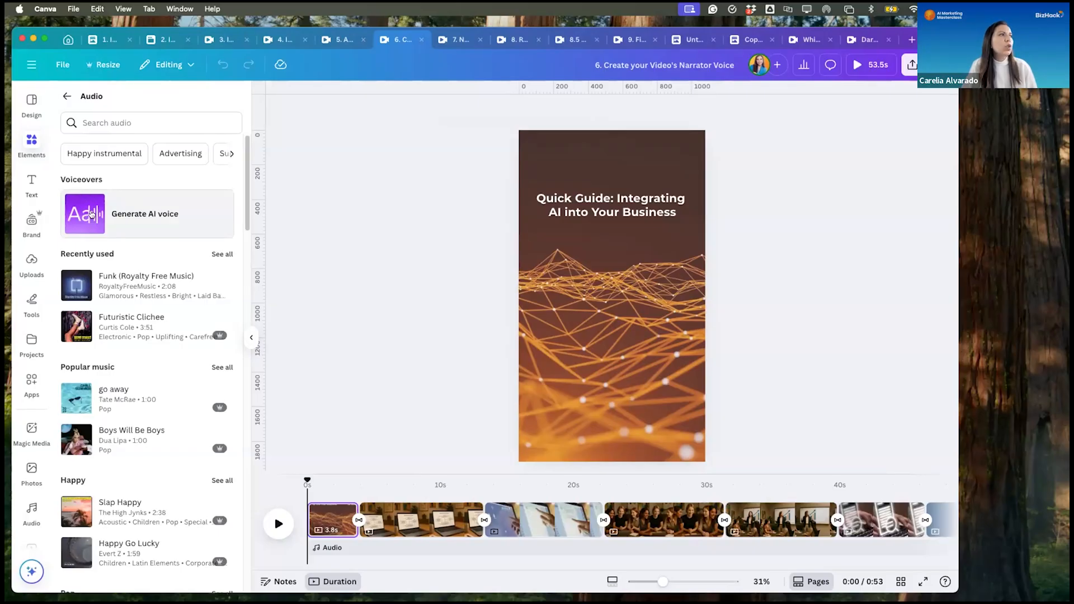
pyautogui.click(149, 216)
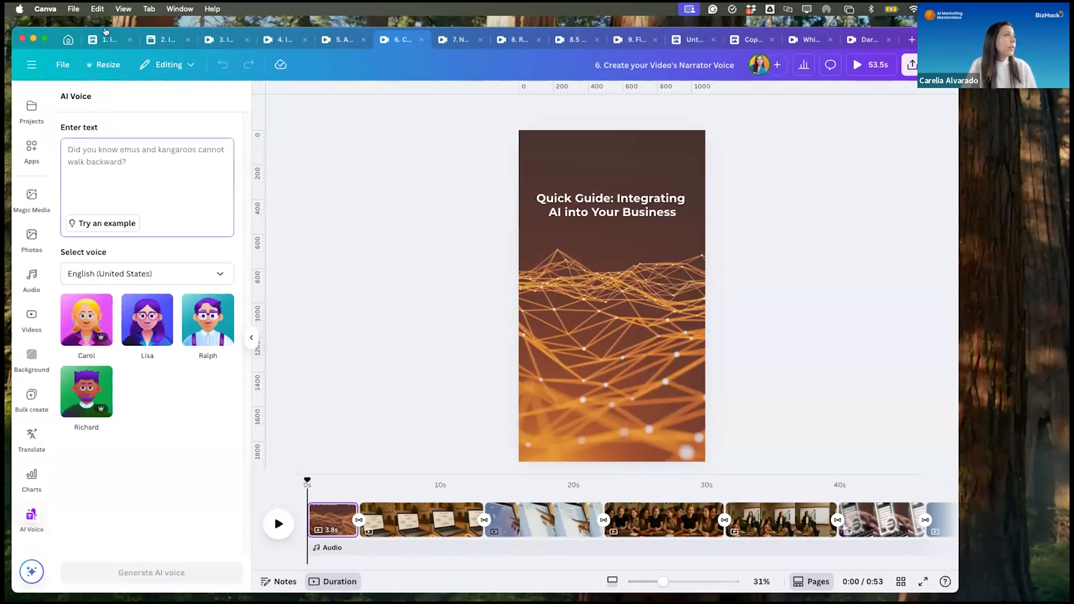
# - Copy the opening scene's narrator line "Welcome to our quick guide on integrating AI into your business" from design 1 into the AI Voice text
pyautogui.click(104, 35)
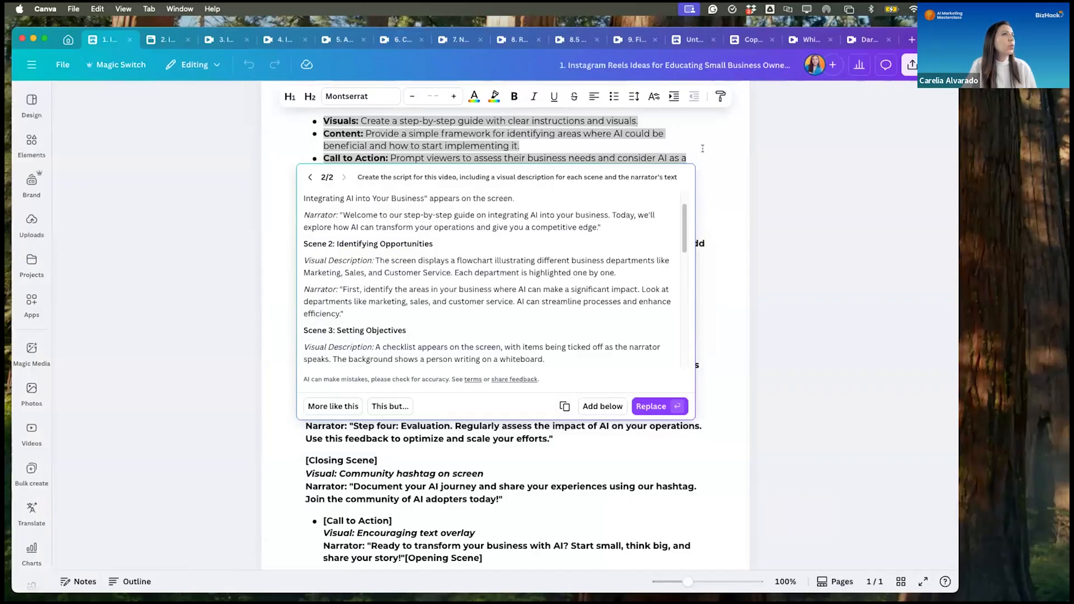
pyautogui.press('Escape')
pyautogui.scroll(5, 671, 184)
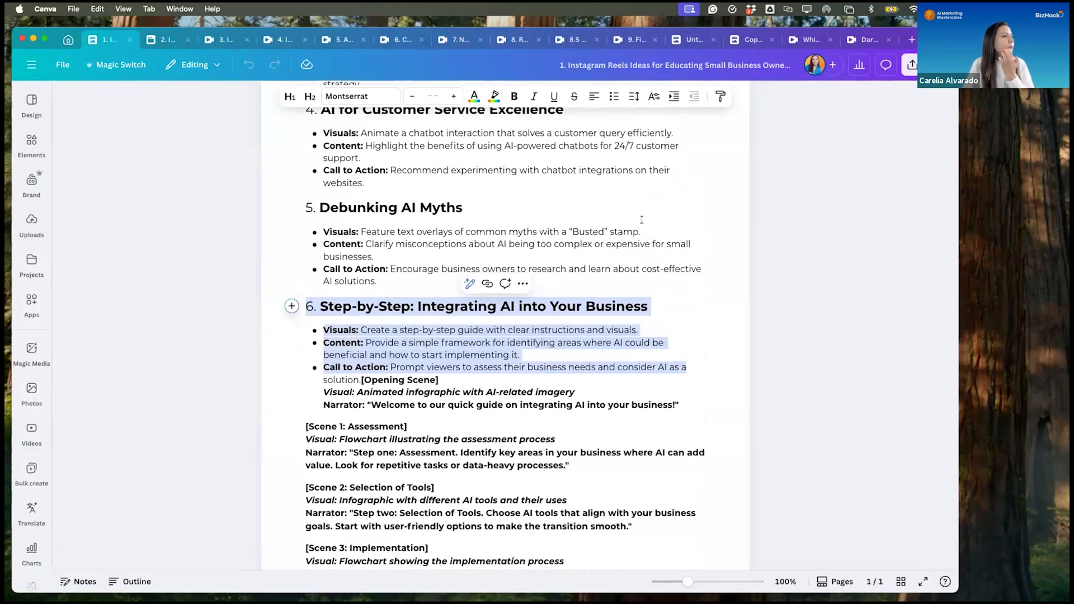
pyautogui.scroll(-3, 641, 220)
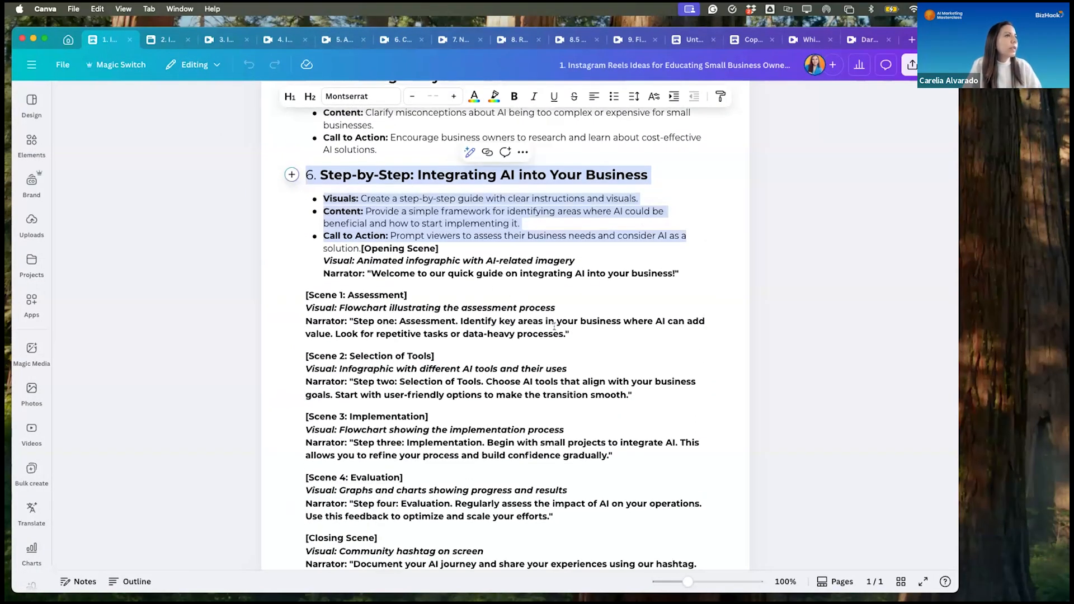
pyautogui.scroll(-1, 554, 326)
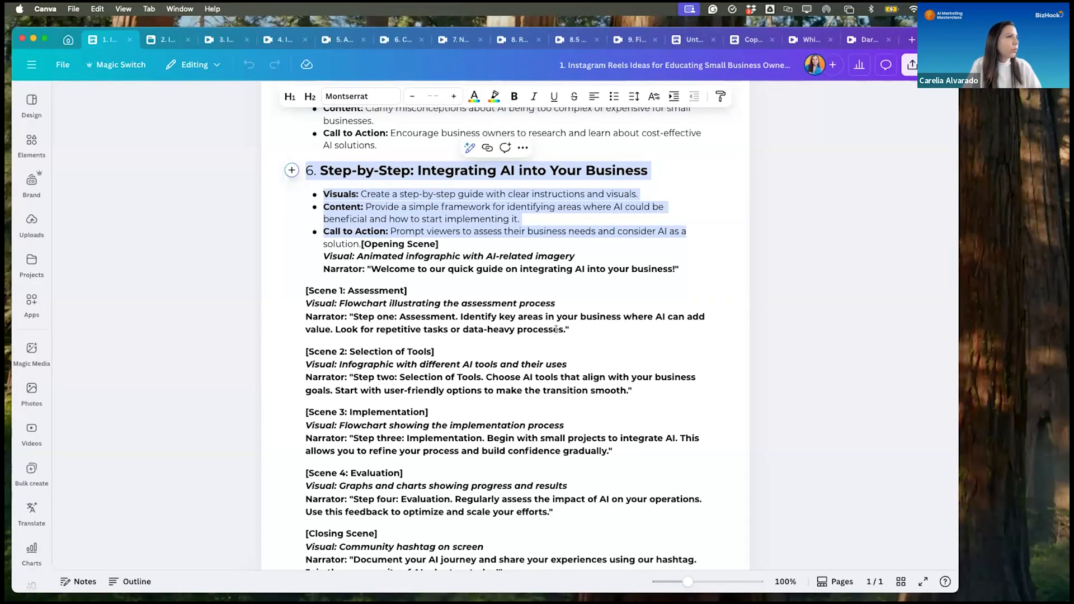
pyautogui.scroll(1, 414, 278)
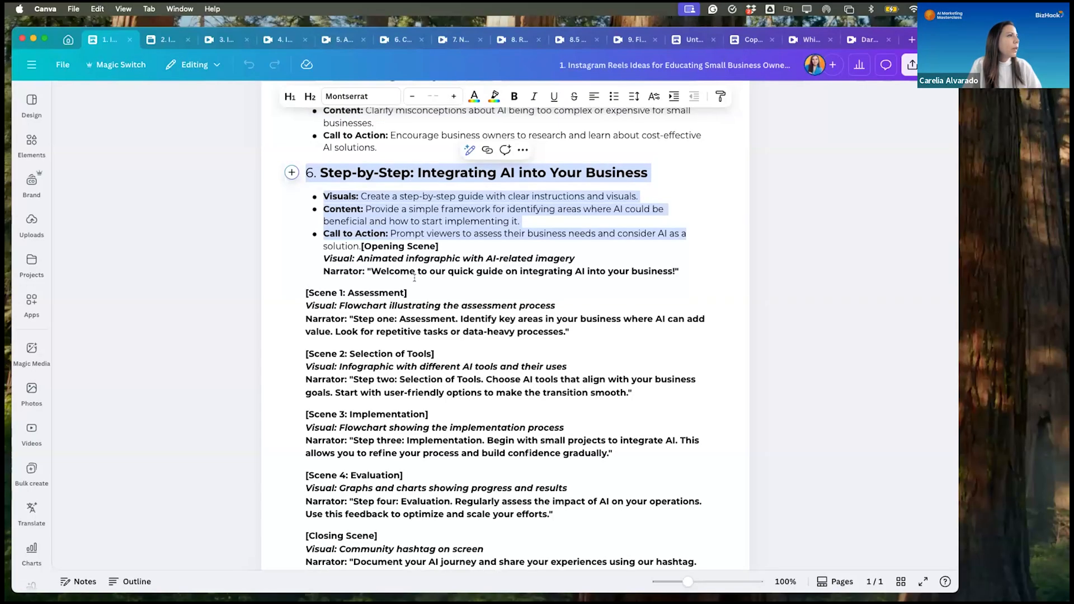
pyautogui.moveTo(672, 270); pyautogui.dragTo(370, 271)
pyautogui.press('super+c')
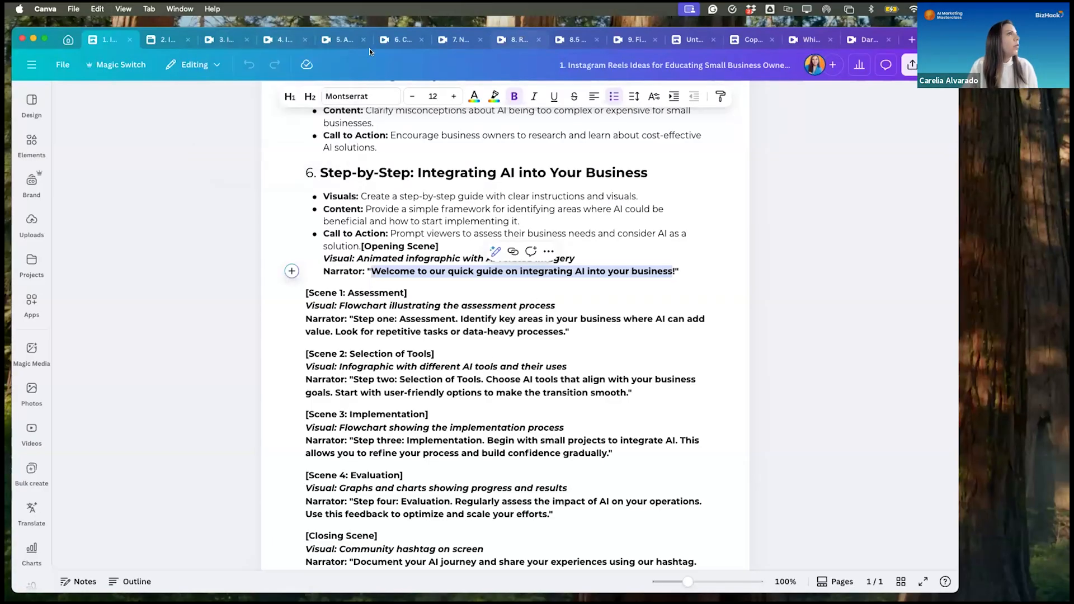
pyautogui.click(394, 39)
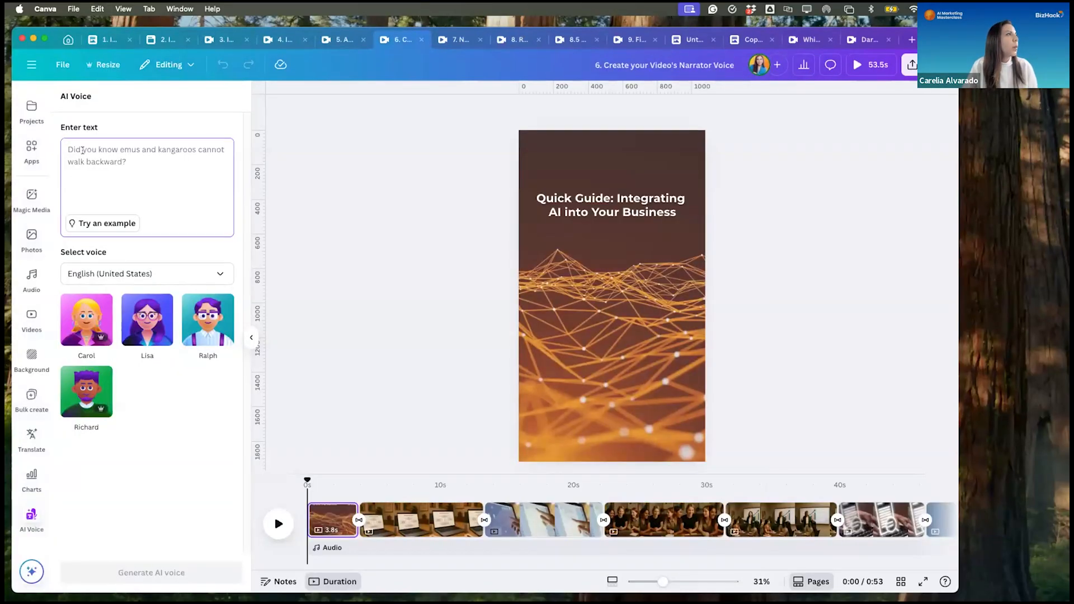
pyautogui.press('super+v')
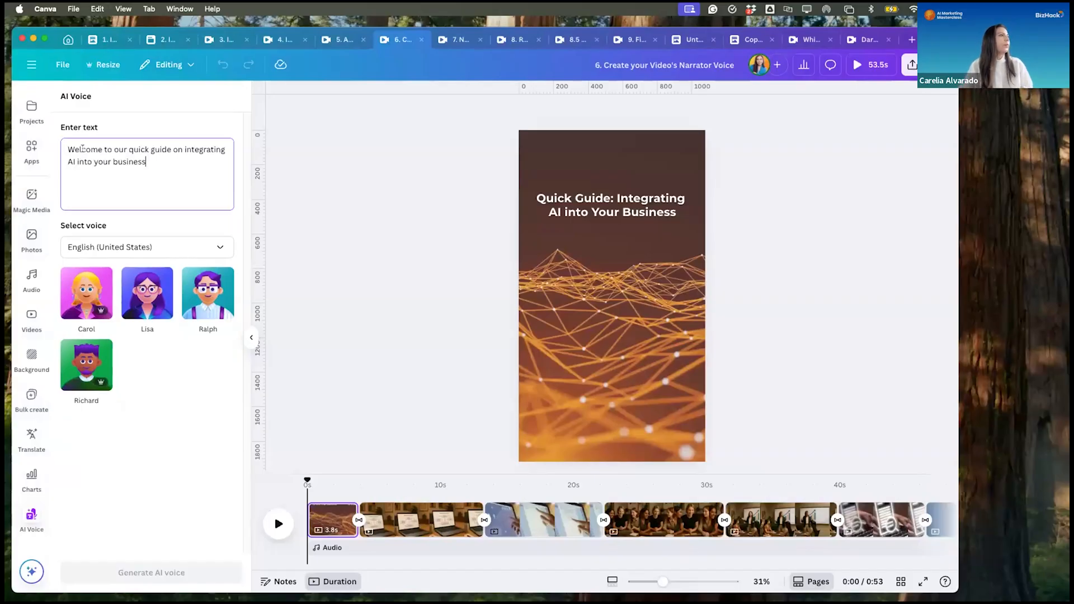
# - Keep English (United States) as the voice language and preview the Carol, Lisa, Ralph and Richard voices
pyautogui.click(169, 246)
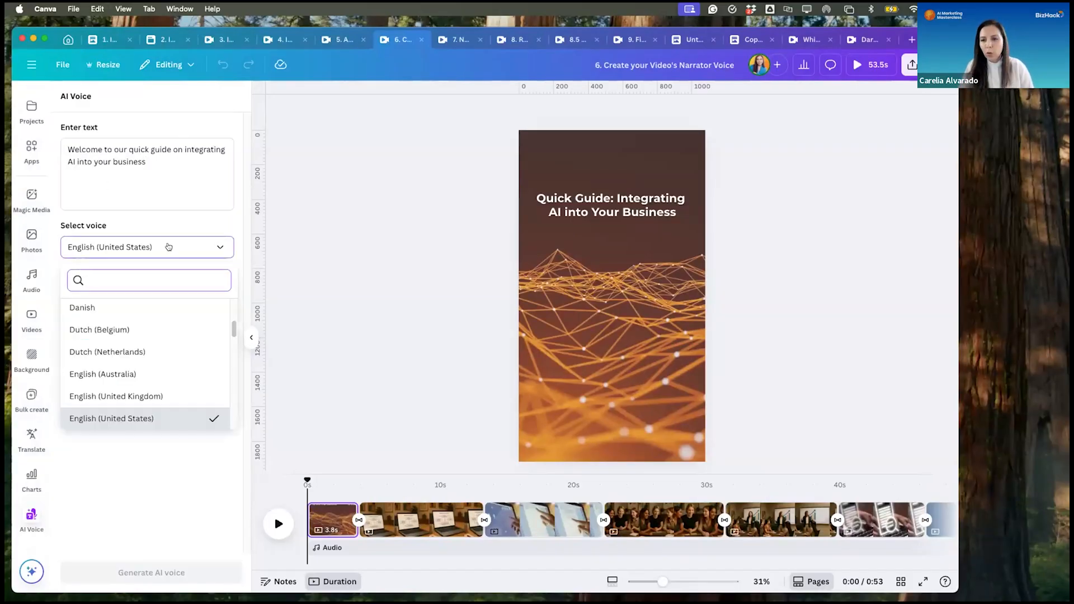
pyautogui.click(127, 418)
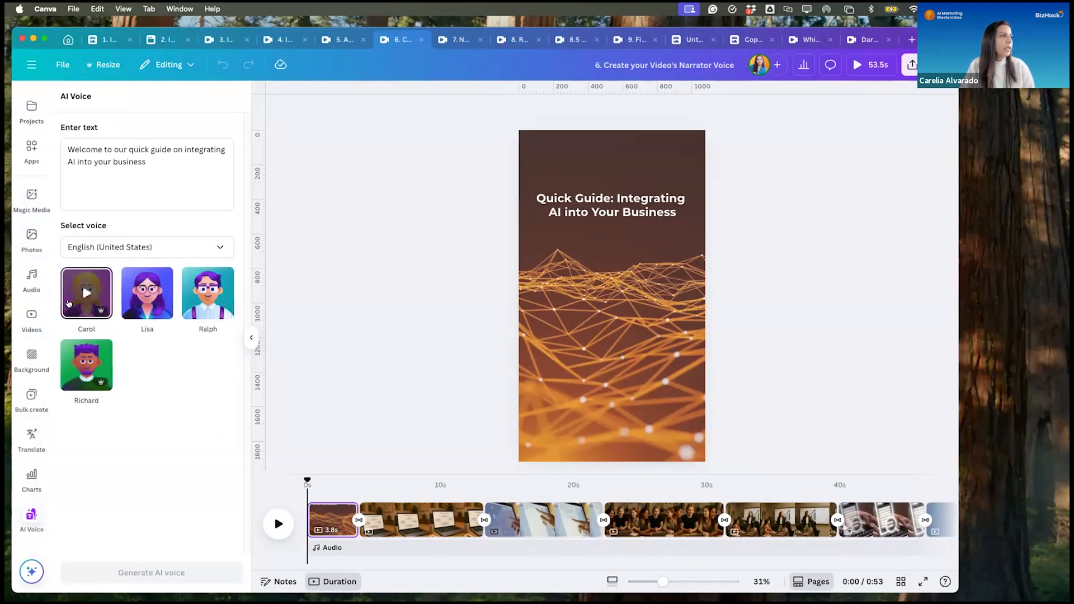
pyautogui.click(81, 295)
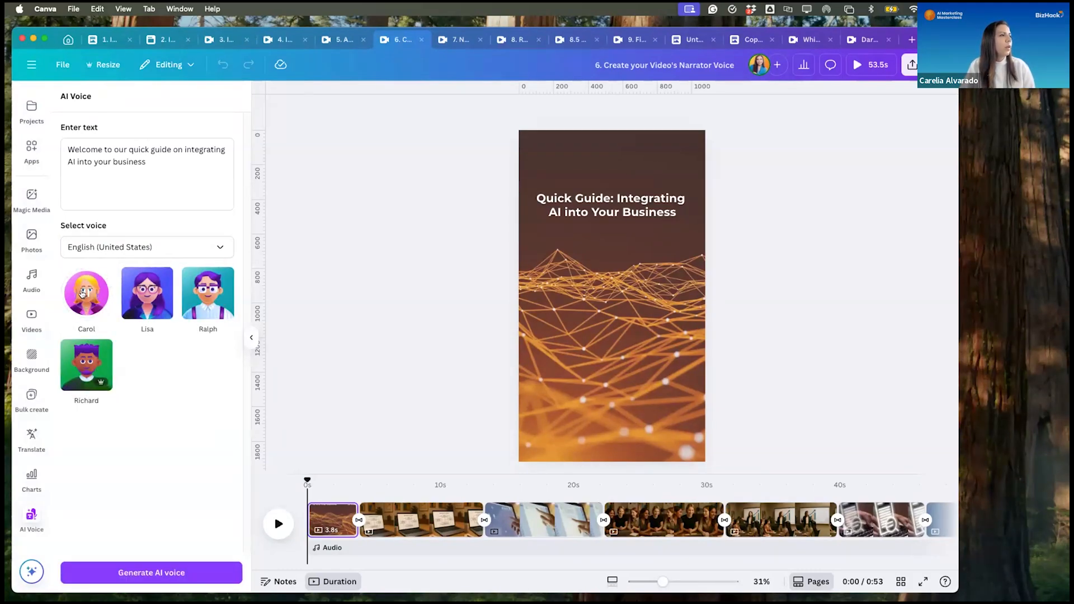
pyautogui.click(143, 292)
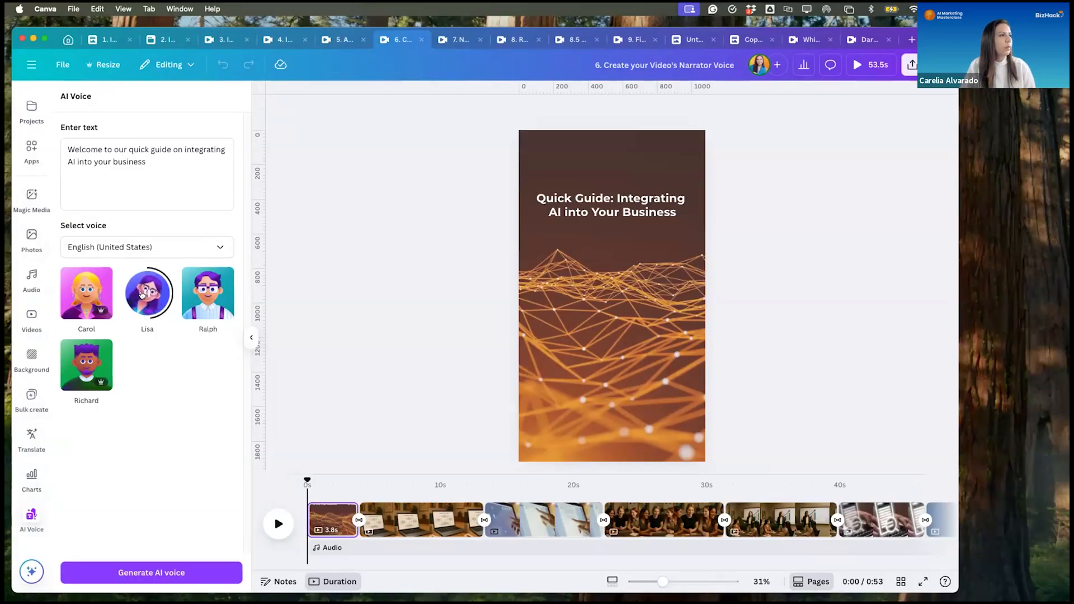
pyautogui.click(207, 292)
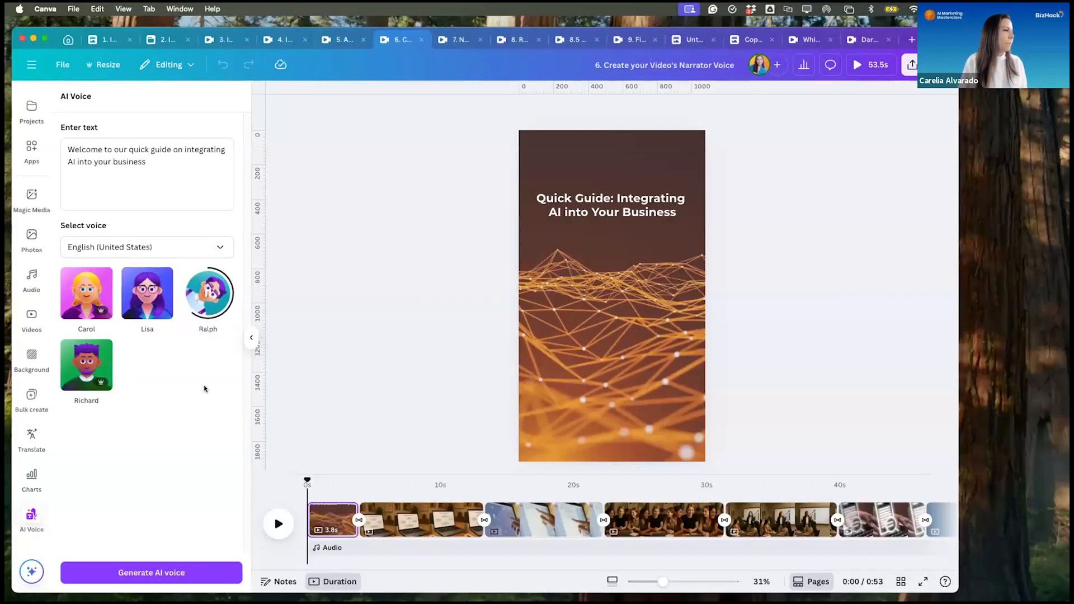
pyautogui.moveTo(80, 361)
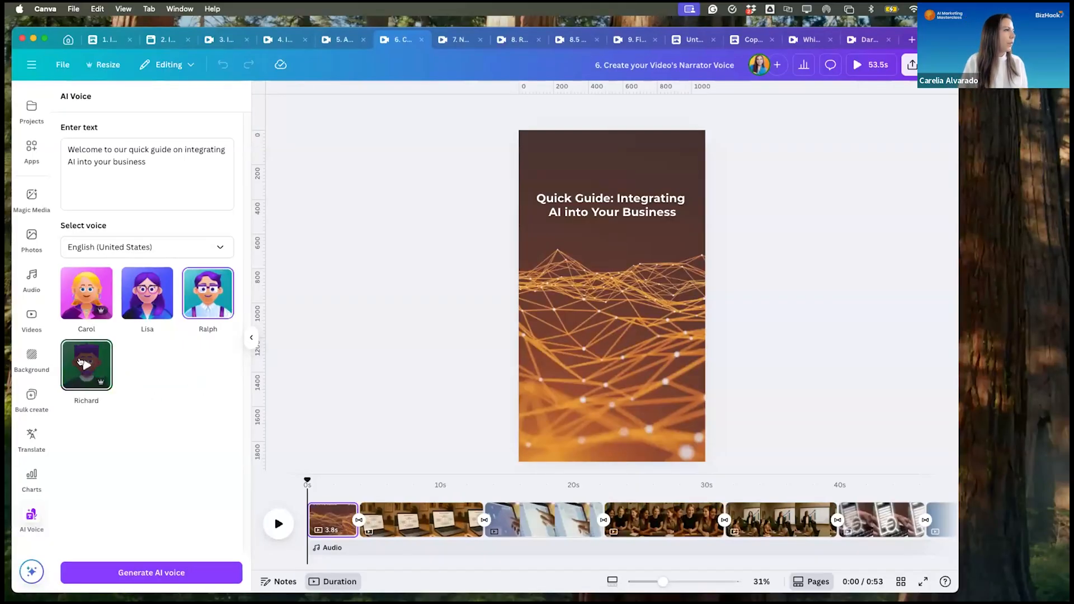
pyautogui.click(80, 363)
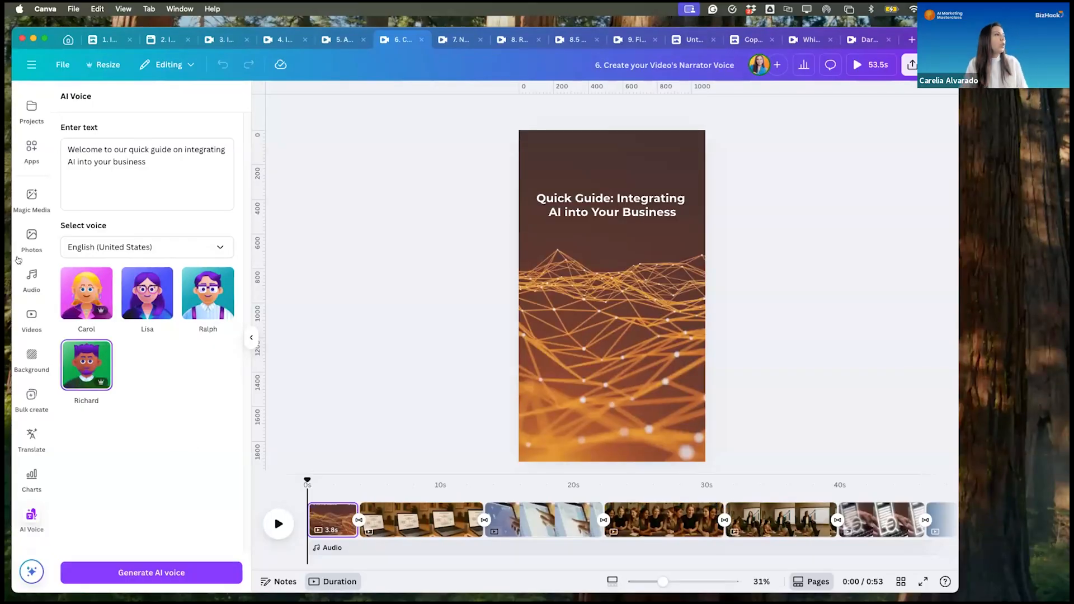
# - Generate the voiceover with the Carol voice and show the uploaded audio files
pyautogui.click(80, 295)
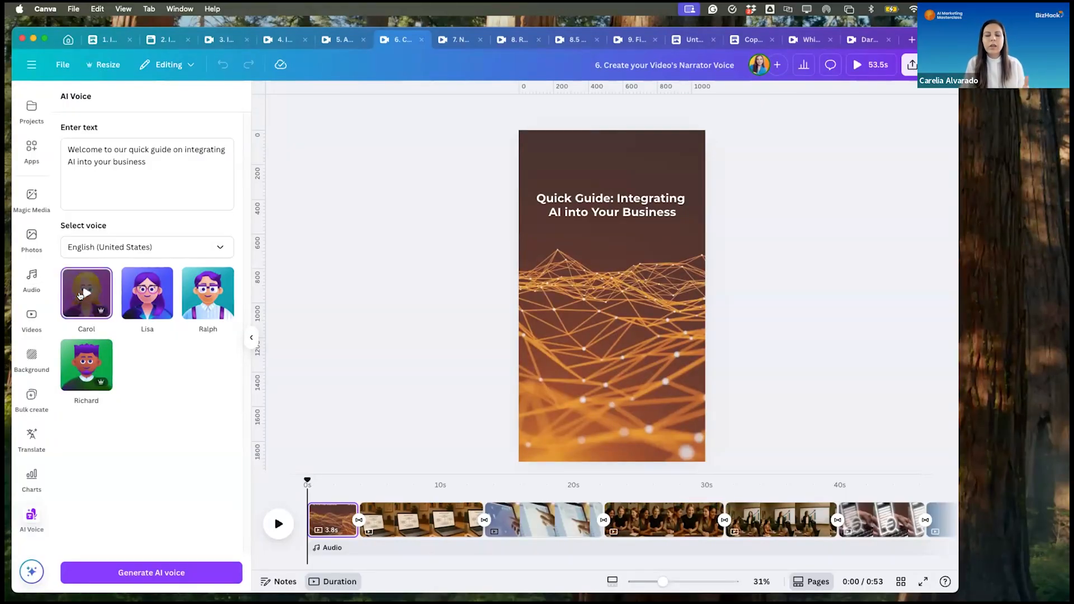
pyautogui.click(143, 573)
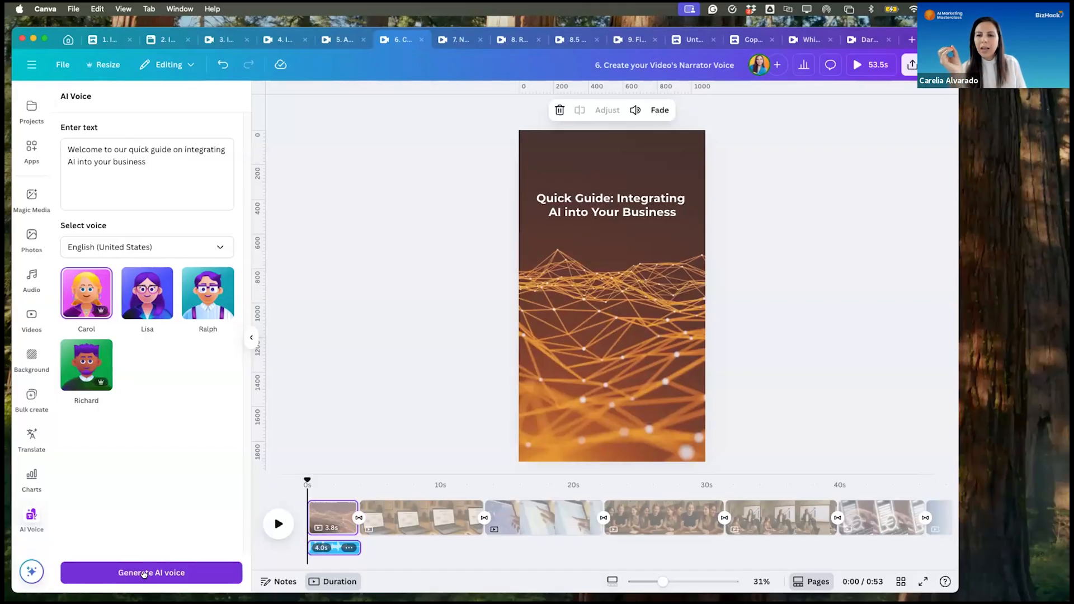
pyautogui.scroll(1, 37, 303)
pyautogui.scroll(5, 37, 303)
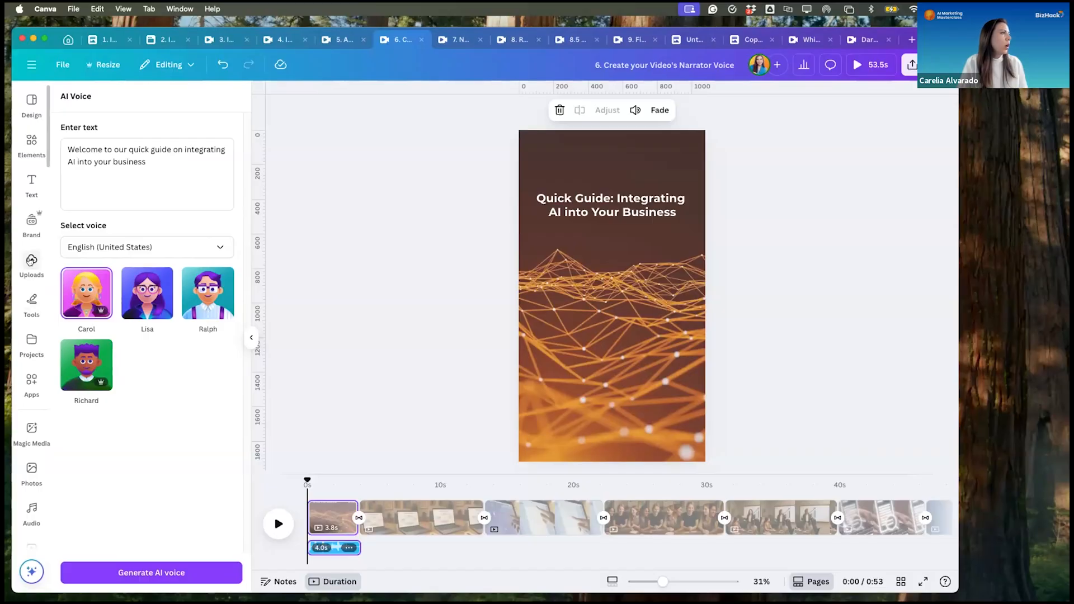
pyautogui.click(30, 261)
pyautogui.click(209, 180)
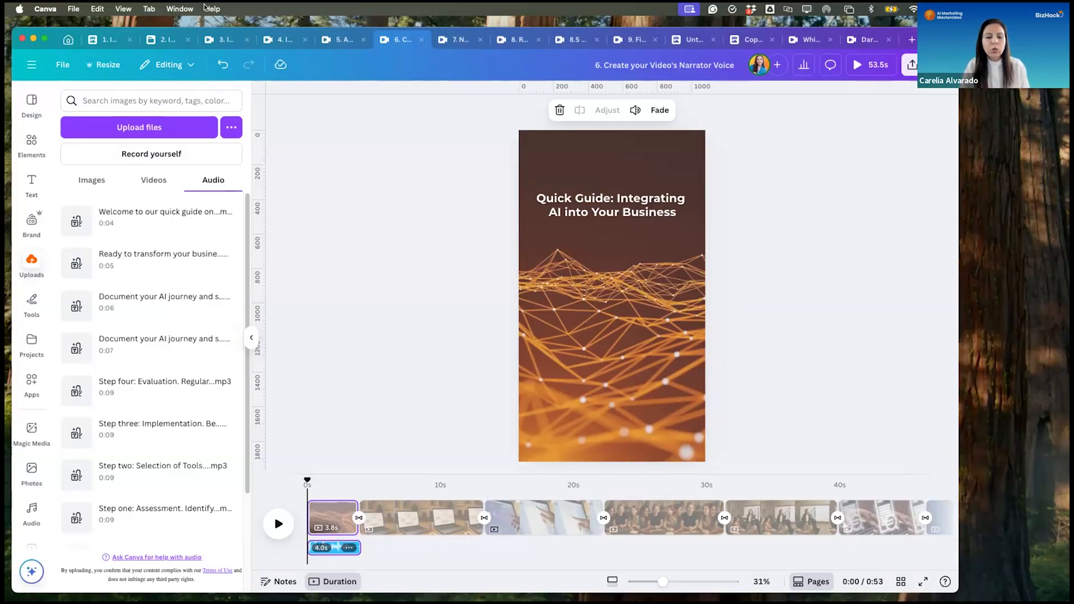
# - Look back at the narrator script in design 1, and play the reel in "7. Narrator+ Add Background music"
pyautogui.click(105, 41)
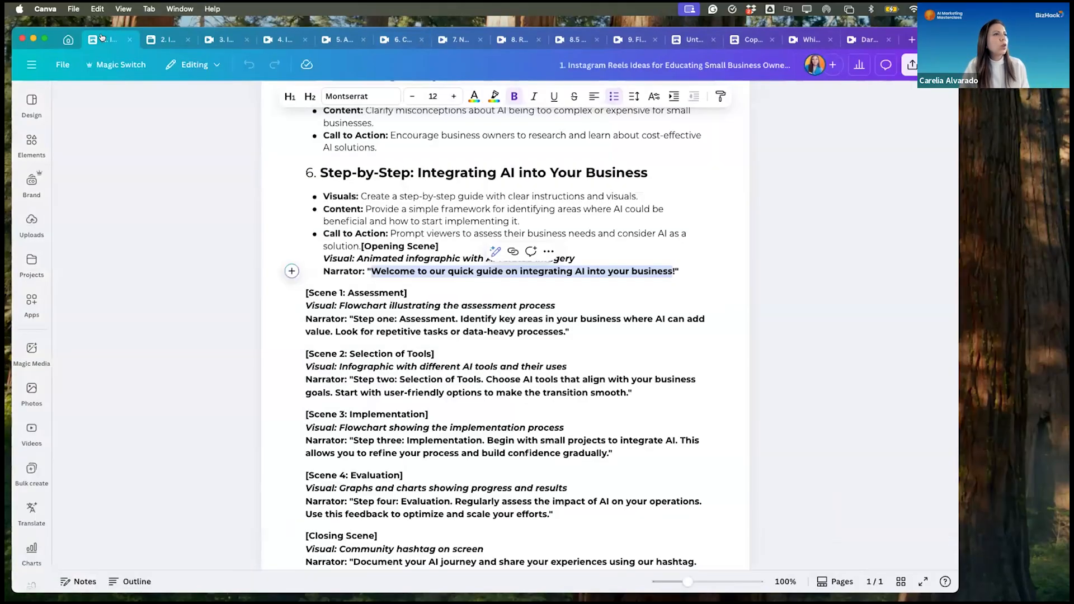
pyautogui.click(339, 39)
pyautogui.click(405, 38)
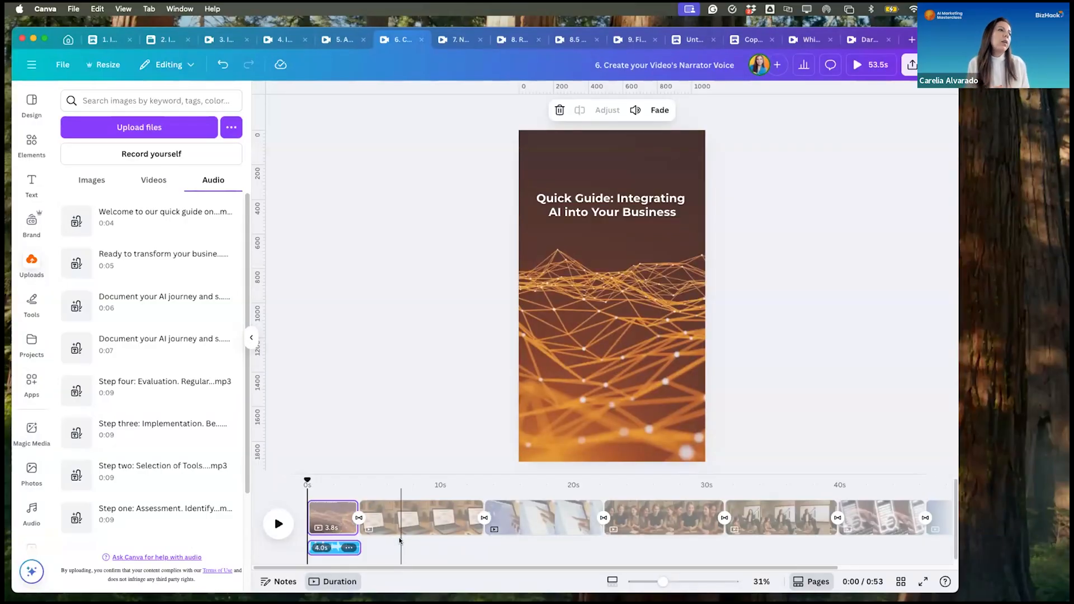
pyautogui.click(456, 39)
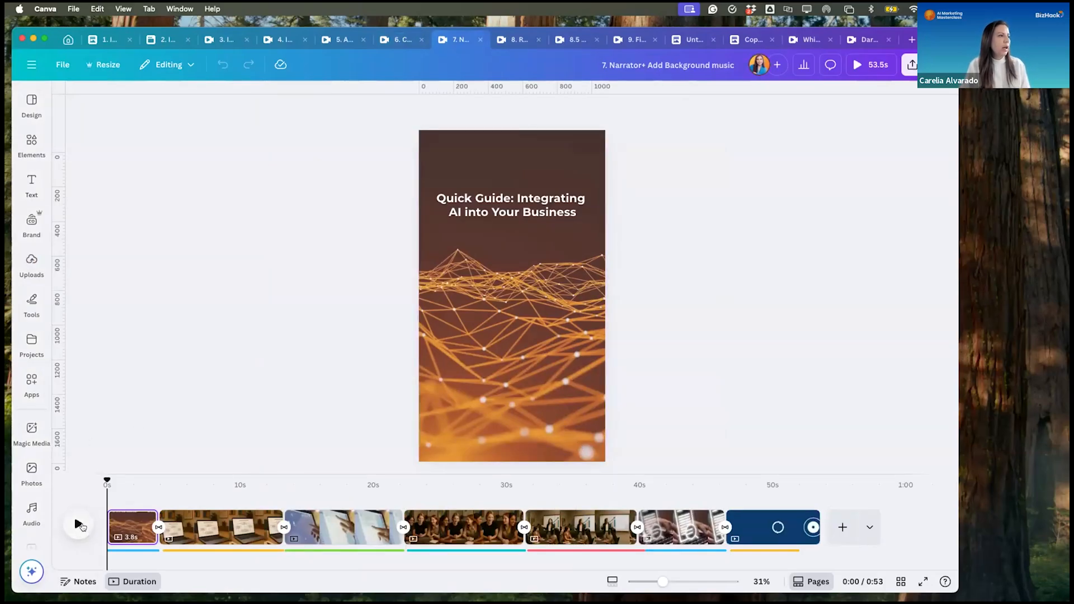
pyautogui.click(78, 525)
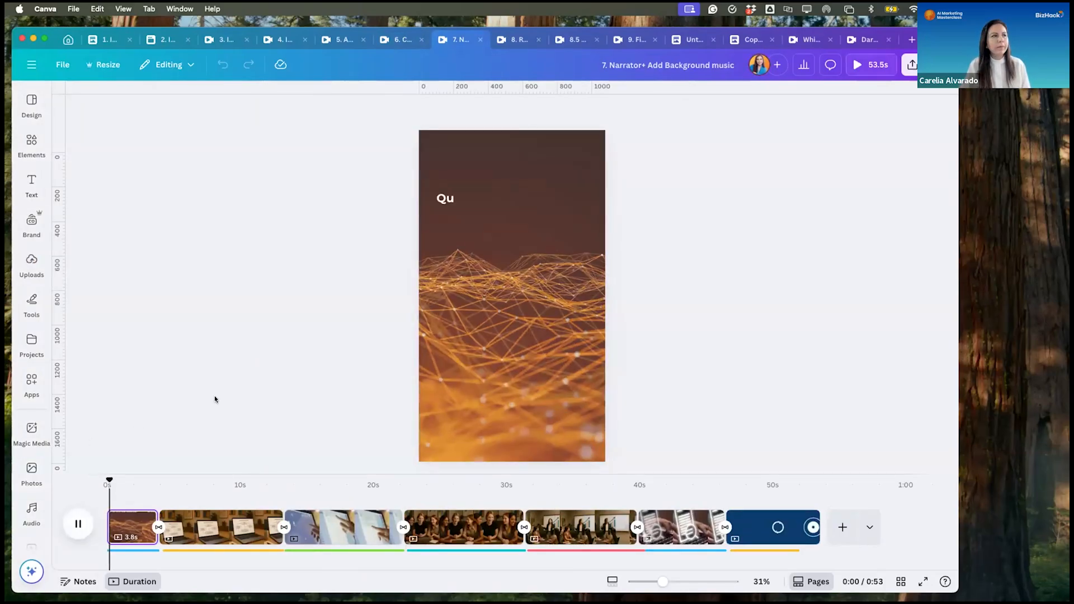
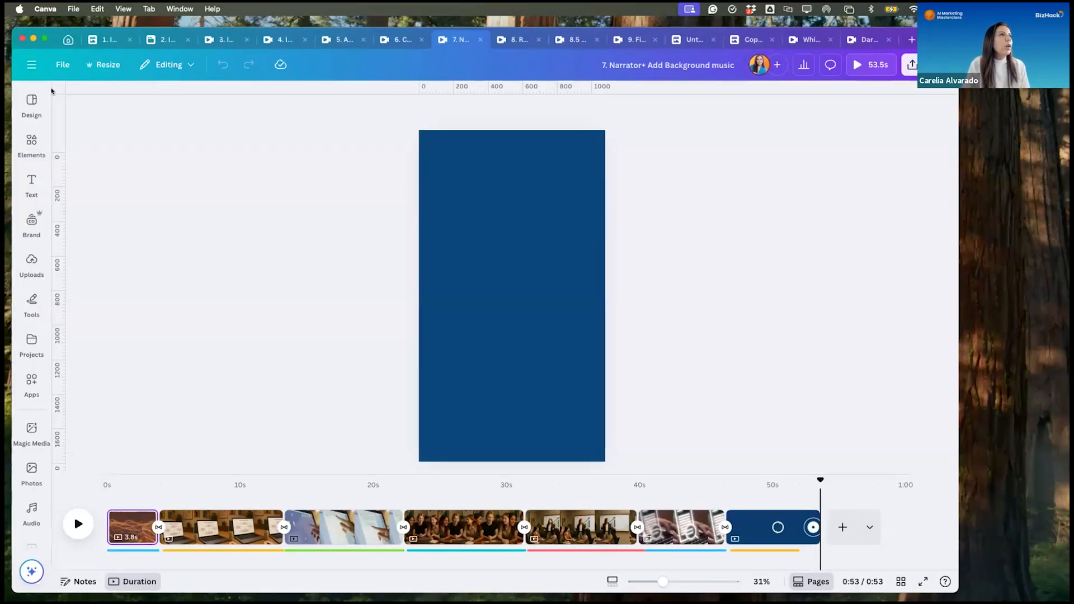
# - Open the full audio library in Elements and look through its music categories, such as Pop, Epic, Piano and Instrumental
pyautogui.click(29, 150)
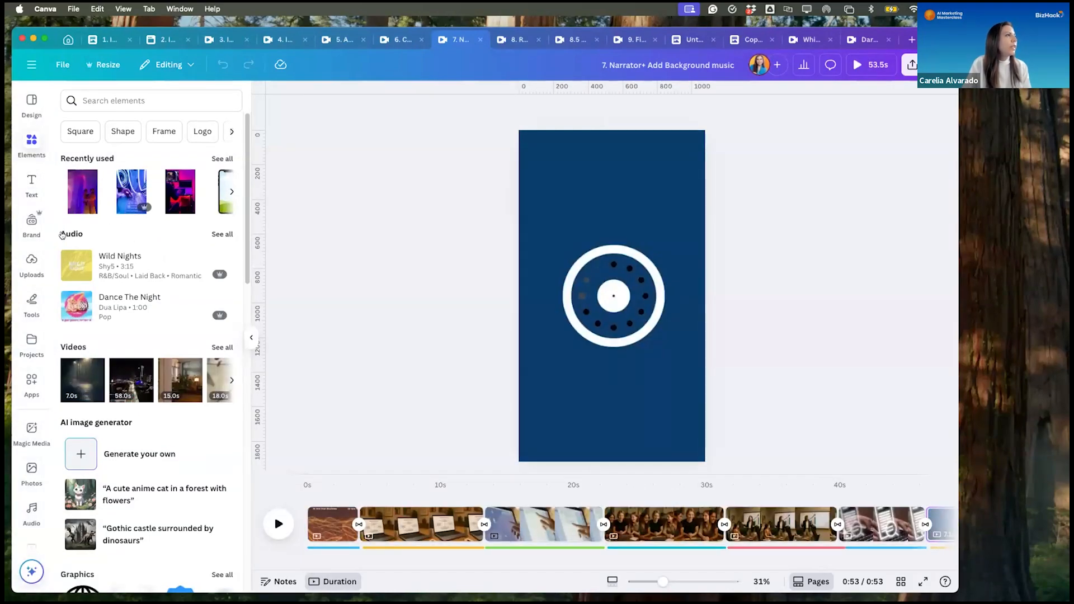
pyautogui.click(220, 235)
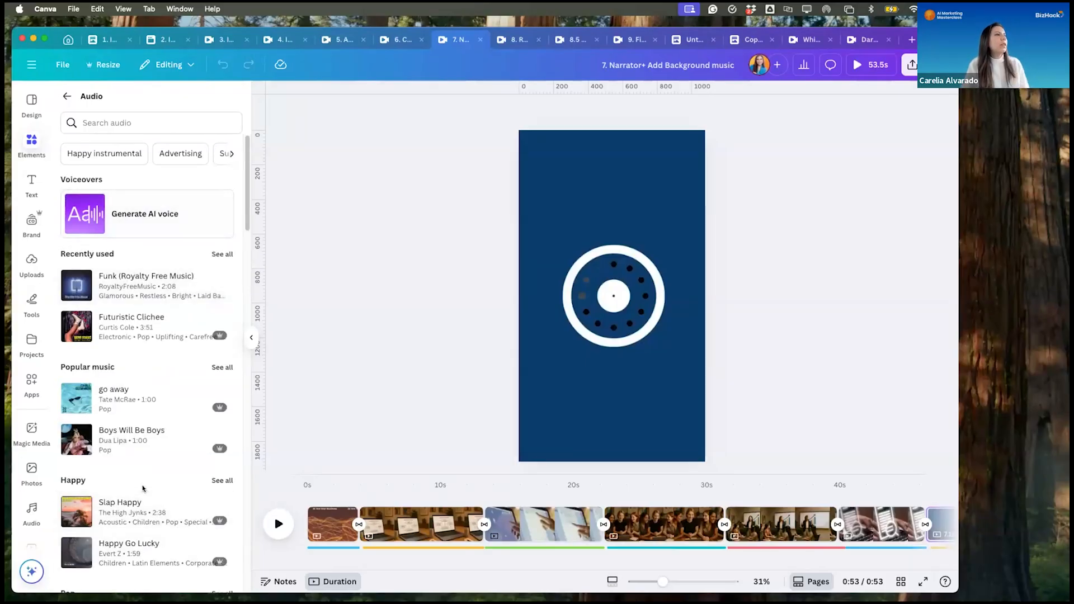
pyautogui.scroll(-10, 143, 488)
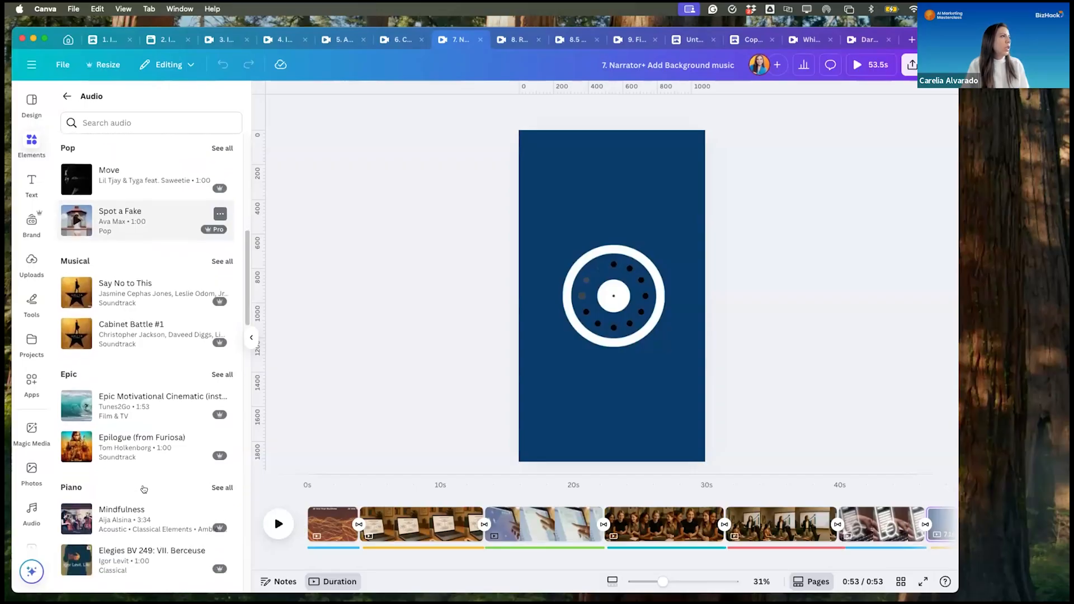
pyautogui.scroll(10, 144, 490)
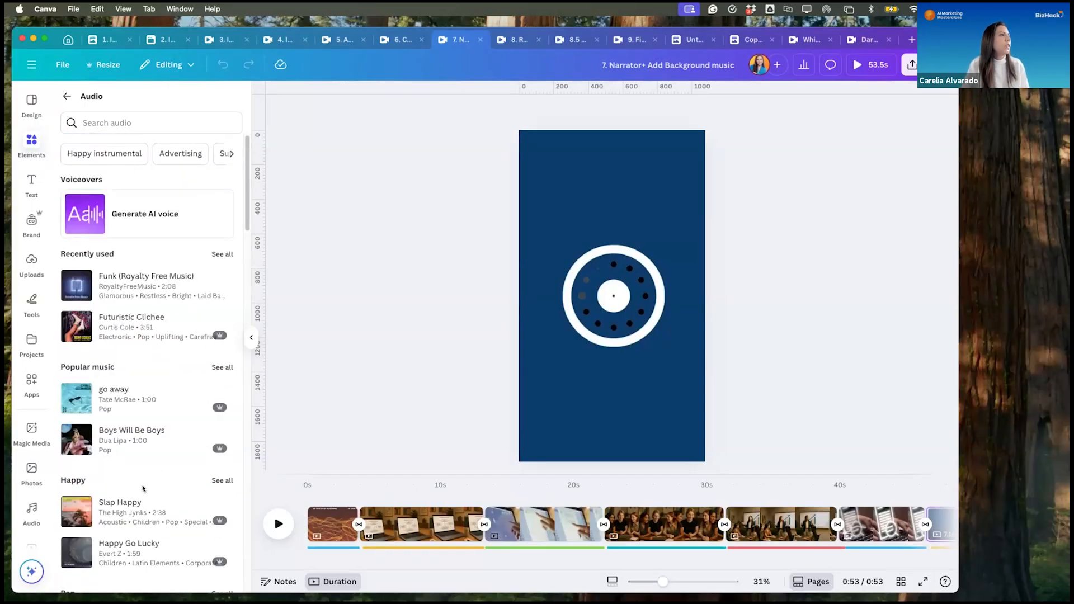
pyautogui.scroll(-5, 141, 475)
pyautogui.scroll(-9, 133, 419)
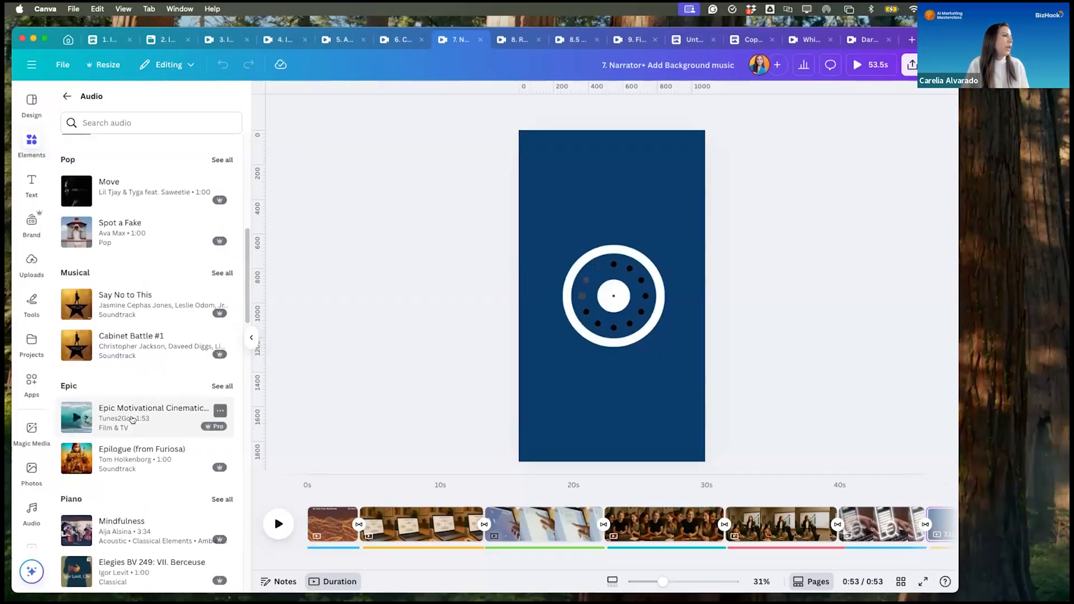
pyautogui.scroll(-9, 132, 420)
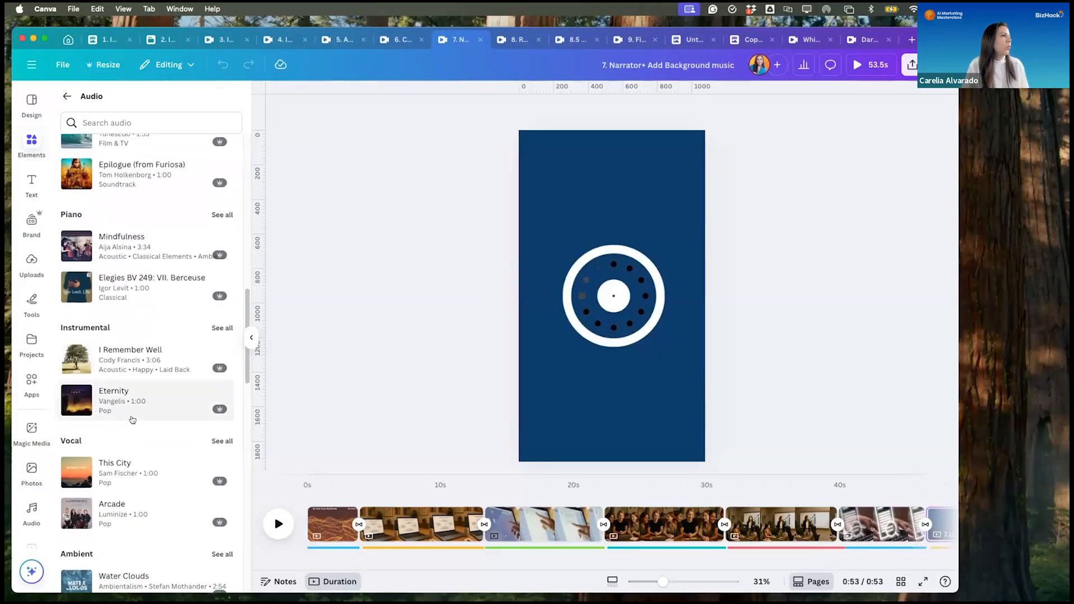
pyautogui.scroll(-6, 132, 419)
pyautogui.scroll(-7, 132, 420)
pyautogui.scroll(20, 132, 419)
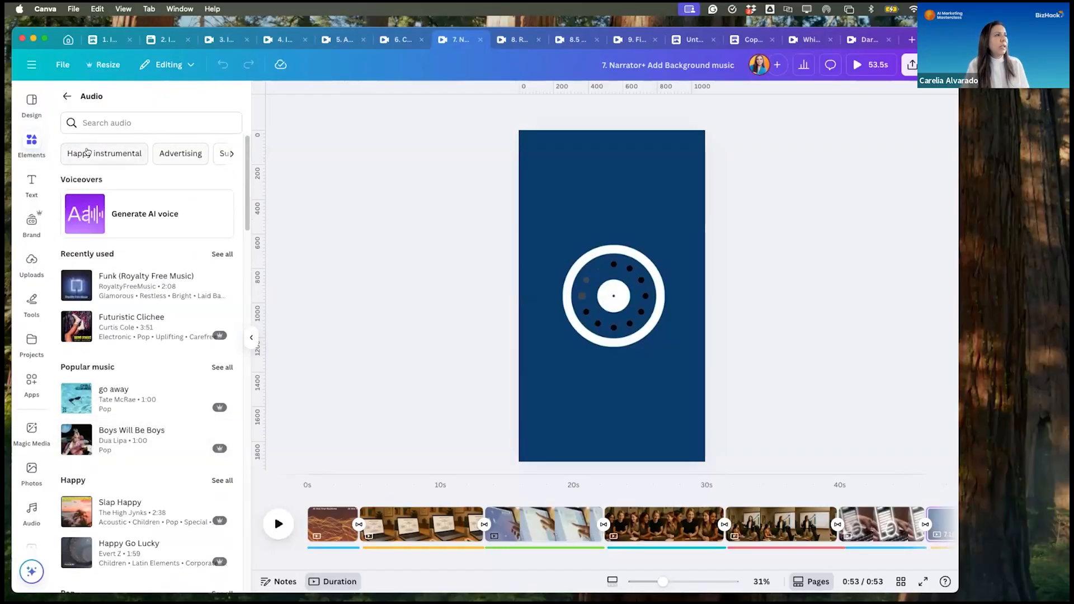
# - Look through the suggested audio searches and choose "Royalty free music"
pyautogui.click(233, 154)
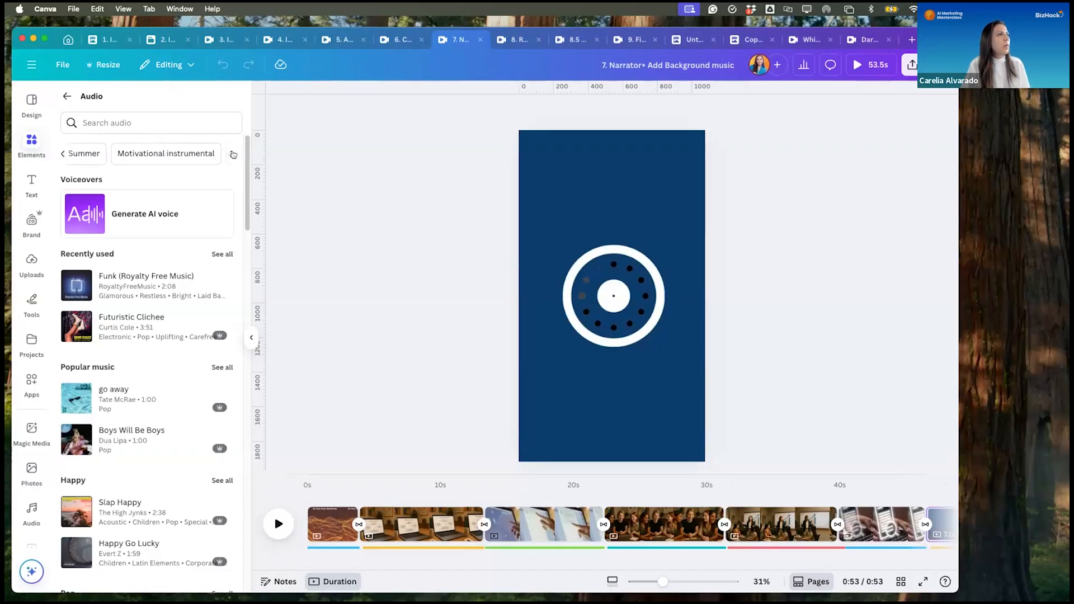
pyautogui.click(232, 154)
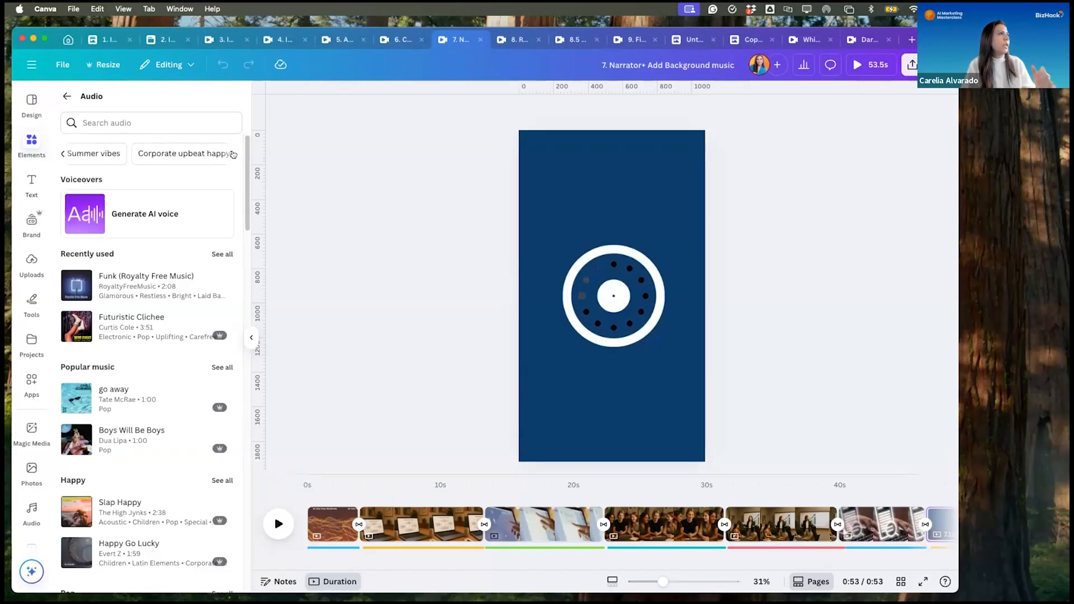
pyautogui.click(232, 154)
pyautogui.click(233, 154)
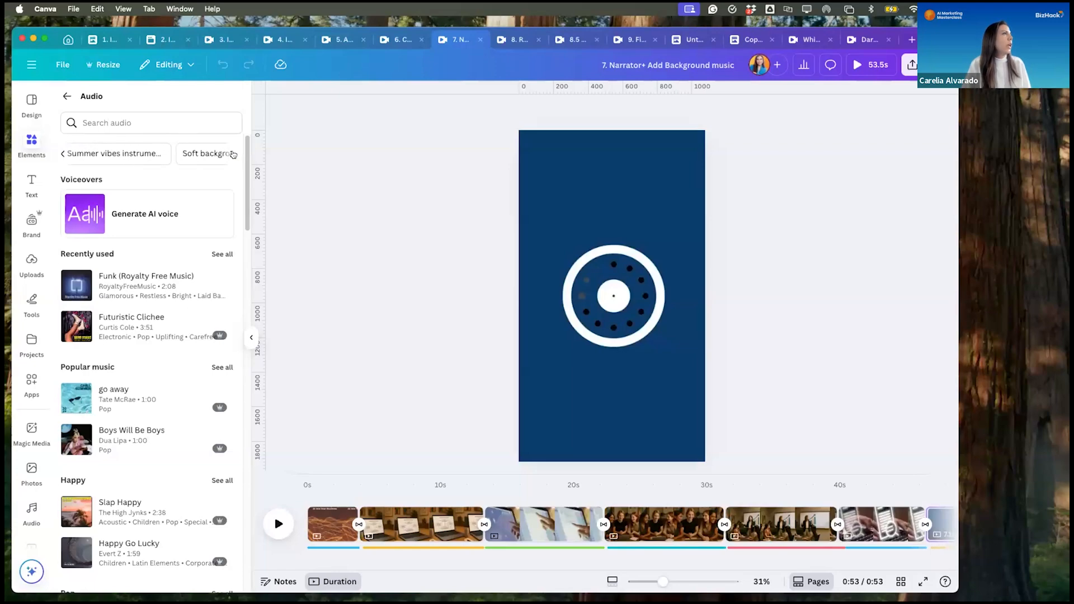
pyautogui.click(232, 154)
pyautogui.click(233, 154)
pyautogui.click(232, 155)
pyautogui.click(104, 152)
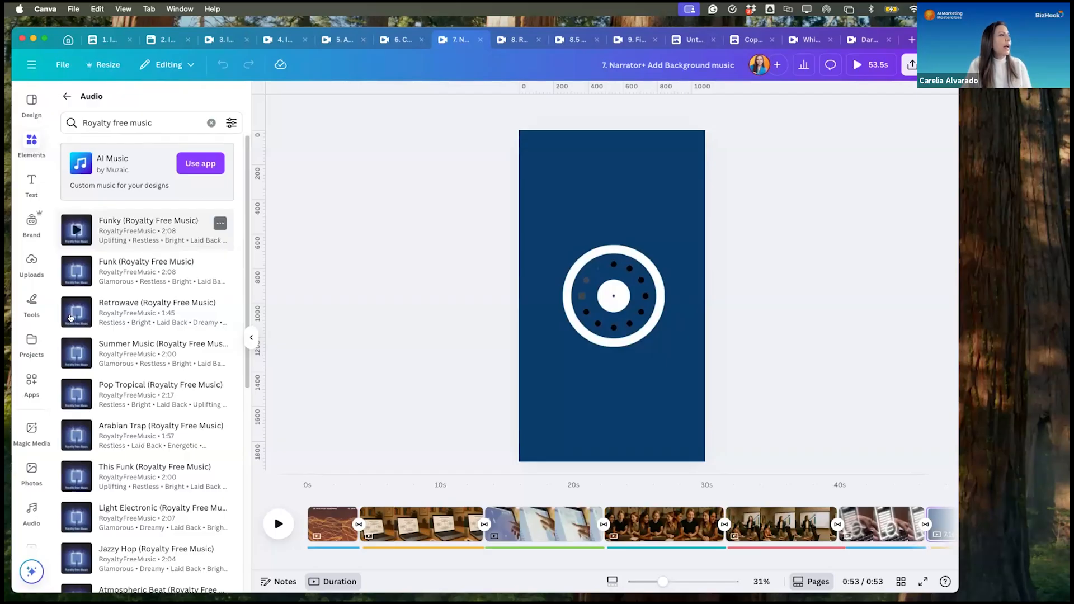
# - Look through the royalty-free tracks and preview "Funky (Royalty Free Music)"
pyautogui.scroll(-5, 93, 422)
pyautogui.scroll(-5, 93, 422)
pyautogui.scroll(10, 94, 381)
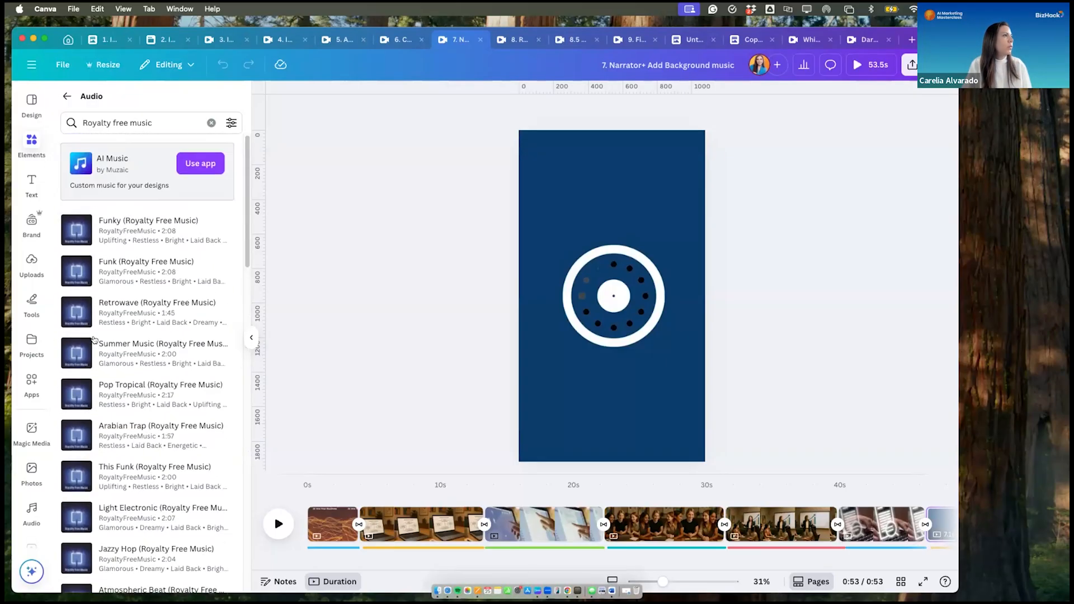
pyautogui.click(77, 230)
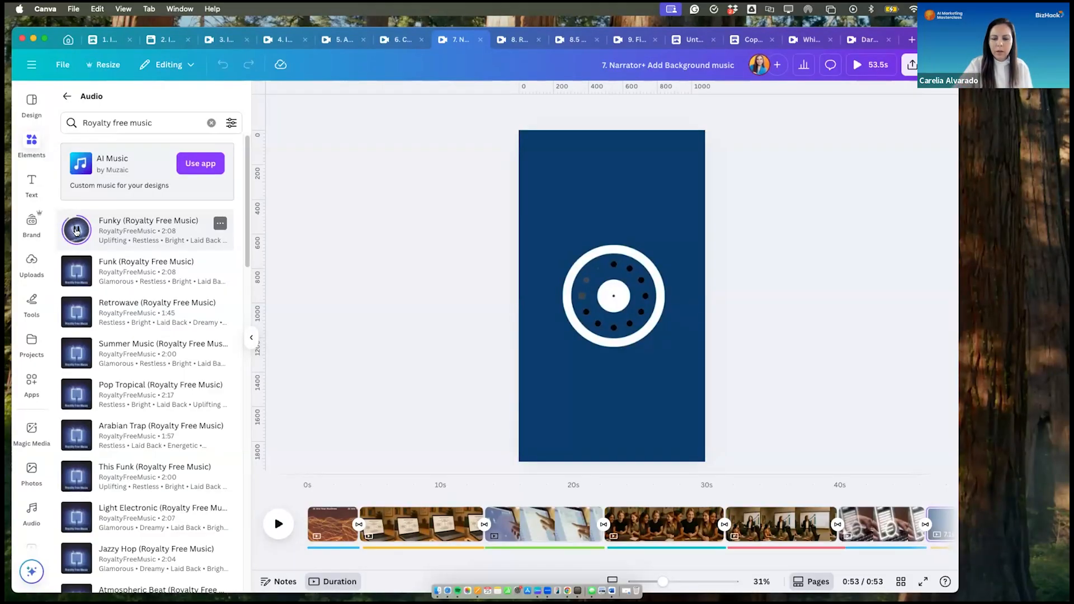
pyautogui.click(76, 231)
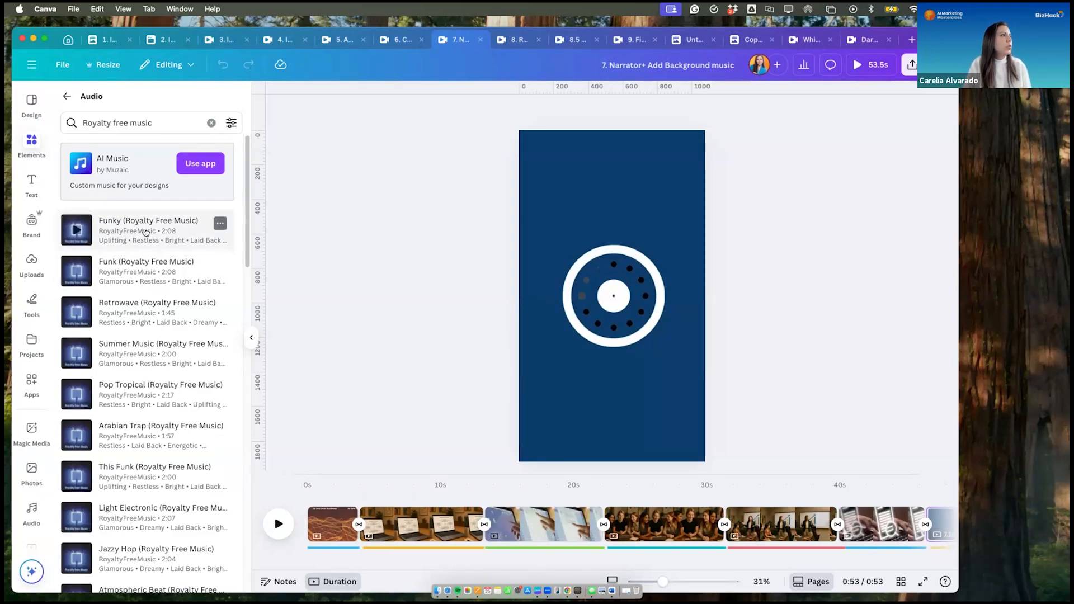
# - Add "Funky (Royalty Free Music)" below the narration and move it to start at 0s, covering the whole video
pyautogui.scroll(-1, 141, 232)
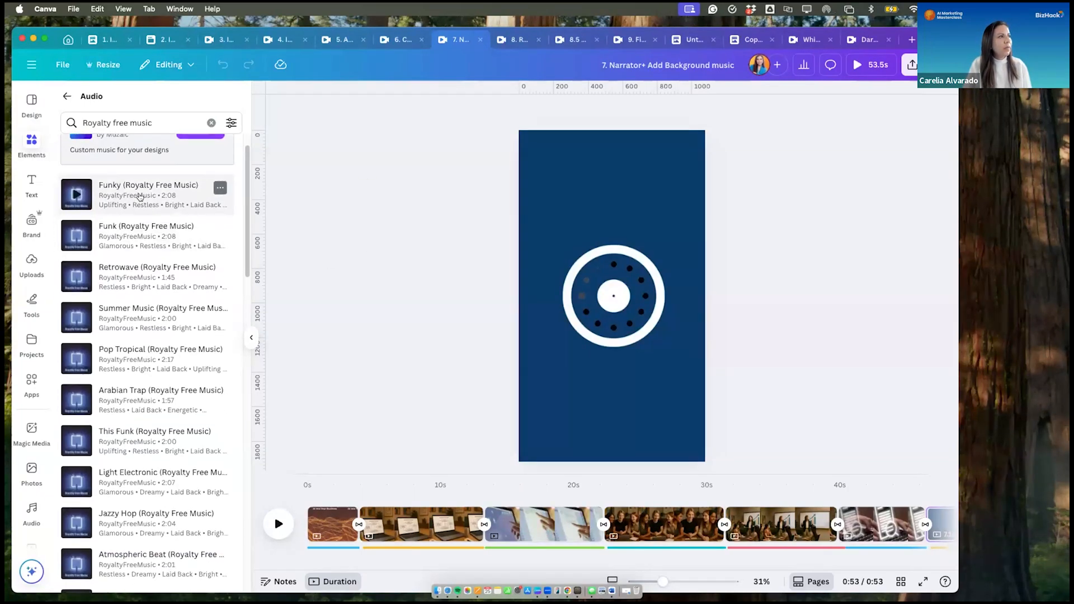
pyautogui.moveTo(140, 192); pyautogui.dragTo(378, 560)
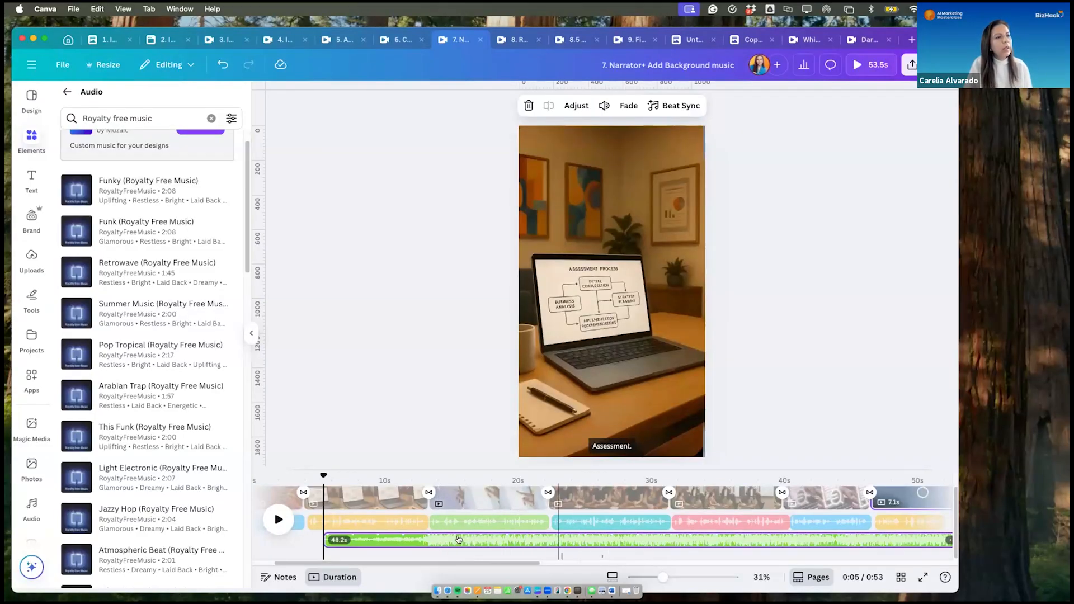
pyautogui.moveTo(394, 538); pyautogui.dragTo(316, 537)
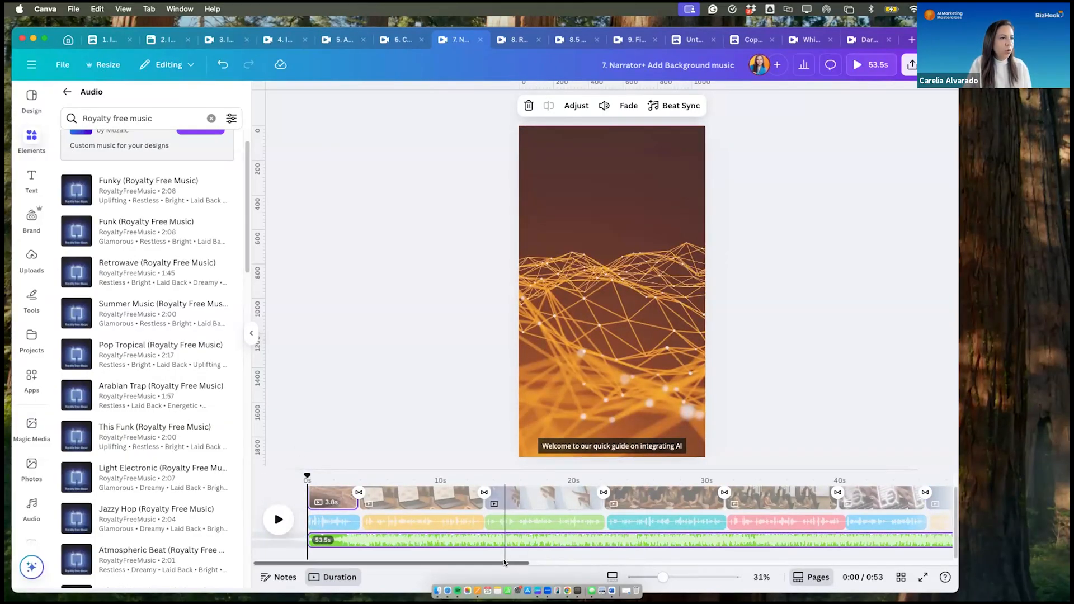
pyautogui.hscroll(5, 553, 569)
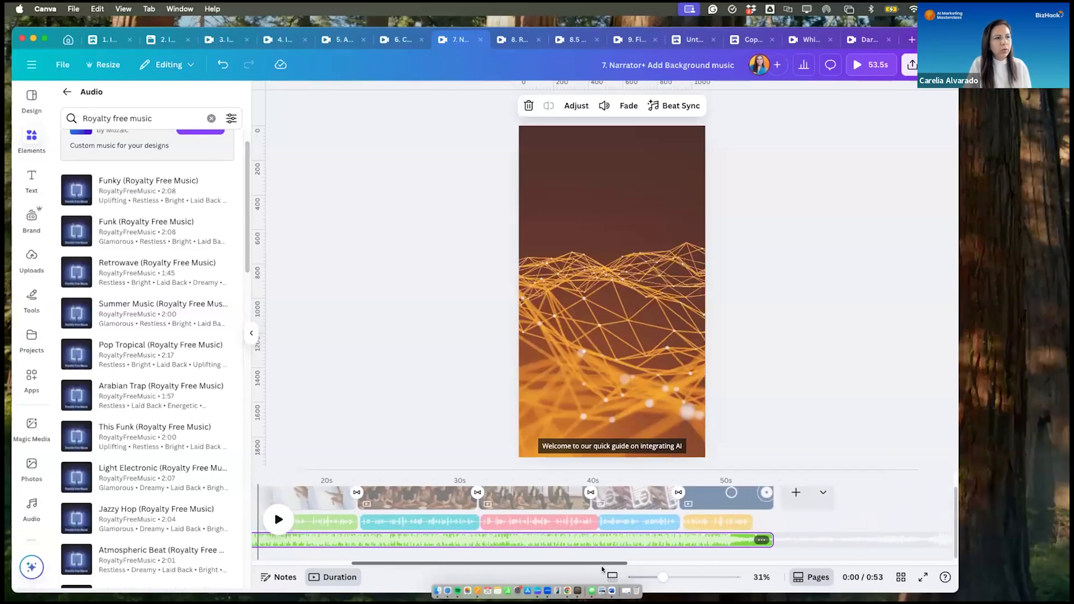
pyautogui.hscroll(-5, 602, 566)
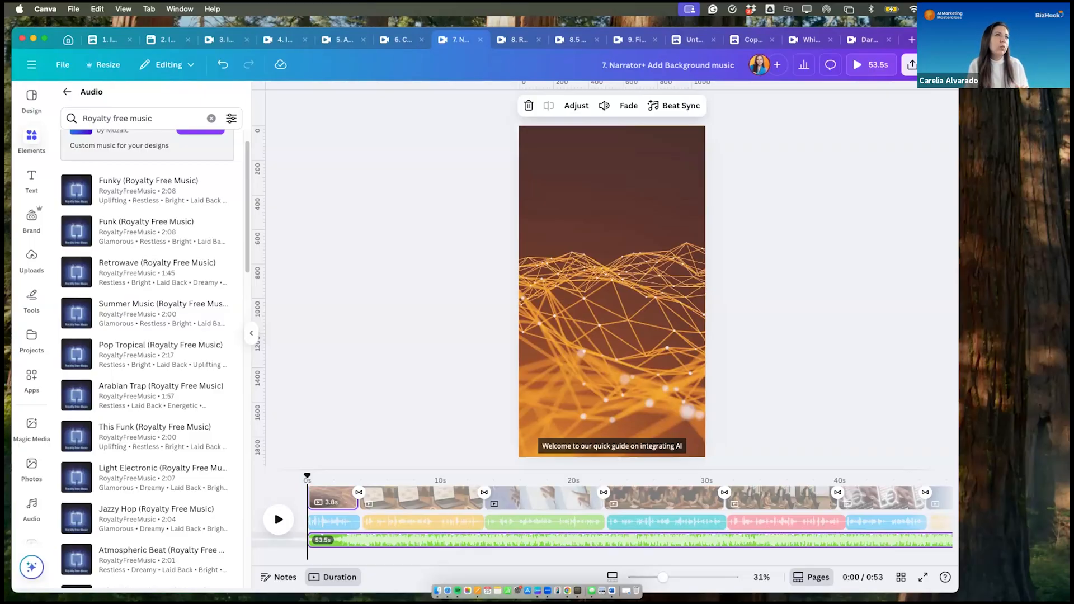
# - Set the background music track's volume to 21
pyautogui.click(402, 538)
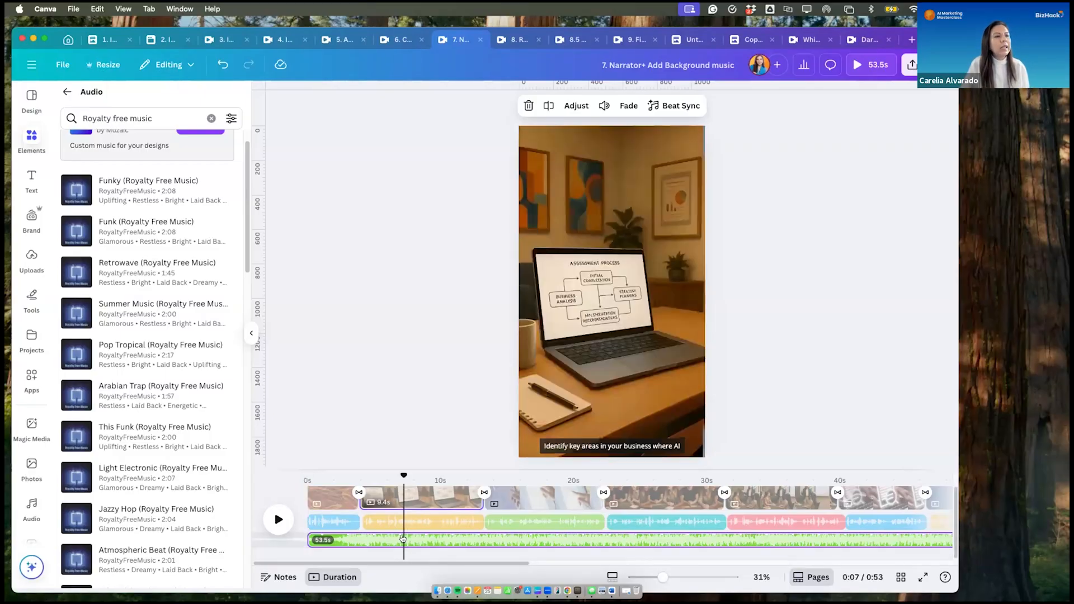
pyautogui.click(602, 105)
pyautogui.moveTo(565, 140); pyautogui.dragTo(552, 143)
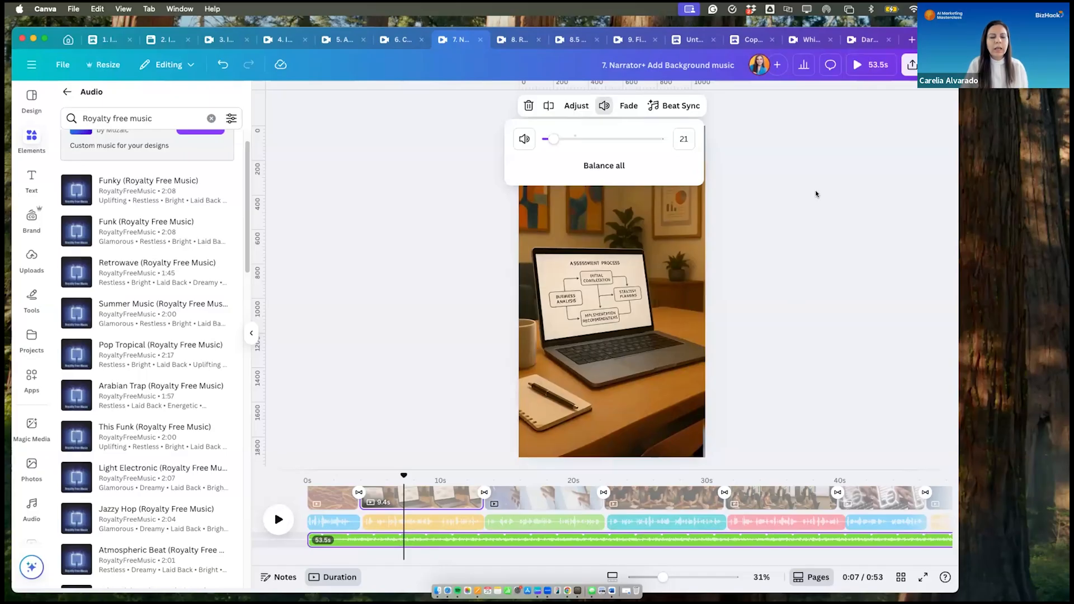
# - Give the background music a 0.4 s fade in and a 0.4 s fade out
pyautogui.click(628, 105)
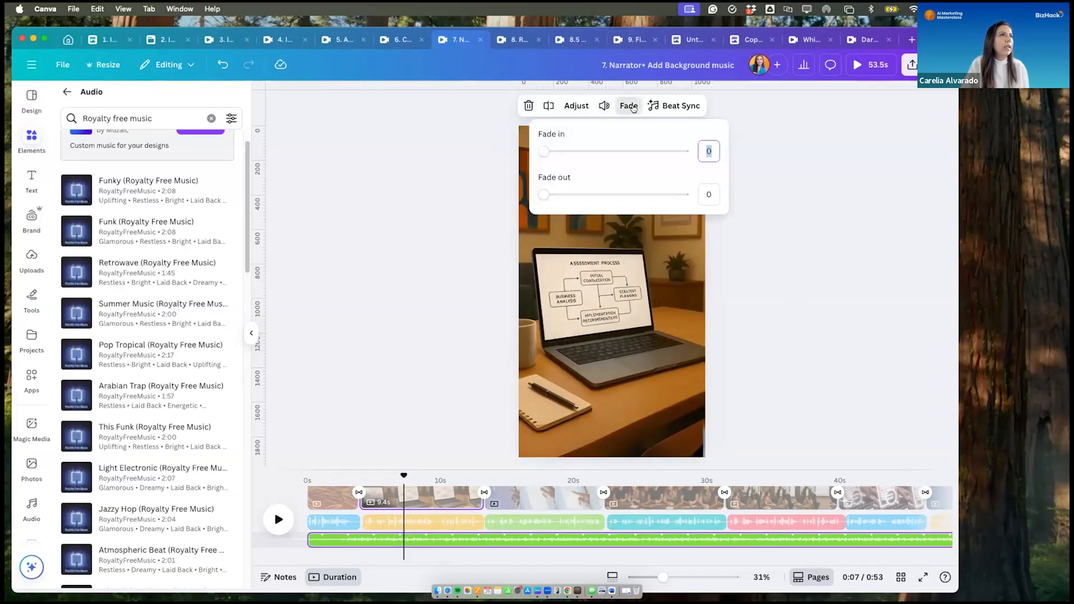
pyautogui.moveTo(540, 153); pyautogui.dragTo(553, 154)
pyautogui.moveTo(541, 194); pyautogui.dragTo(548, 195)
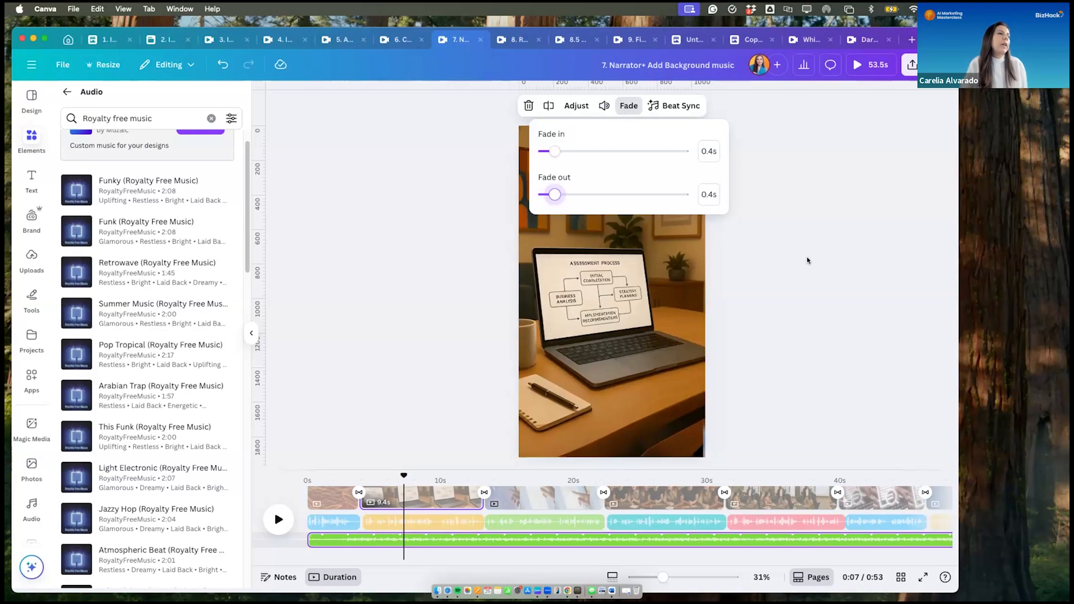
pyautogui.press('Escape')
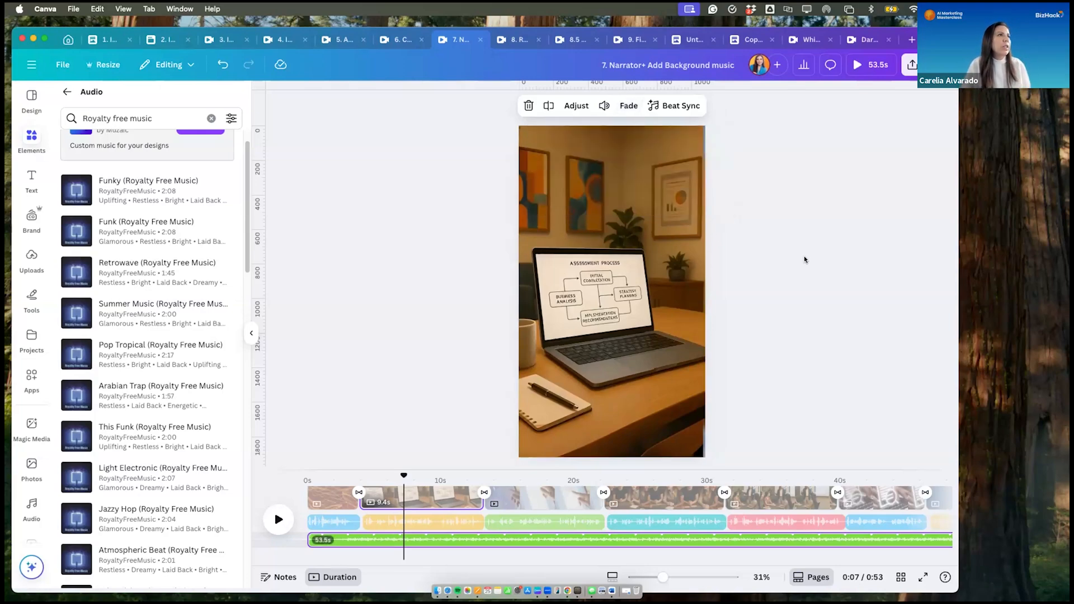
# - Play the reel from the start to check the music level against the narration
pyautogui.moveTo(404, 475); pyautogui.dragTo(309, 462)
pyautogui.click(278, 519)
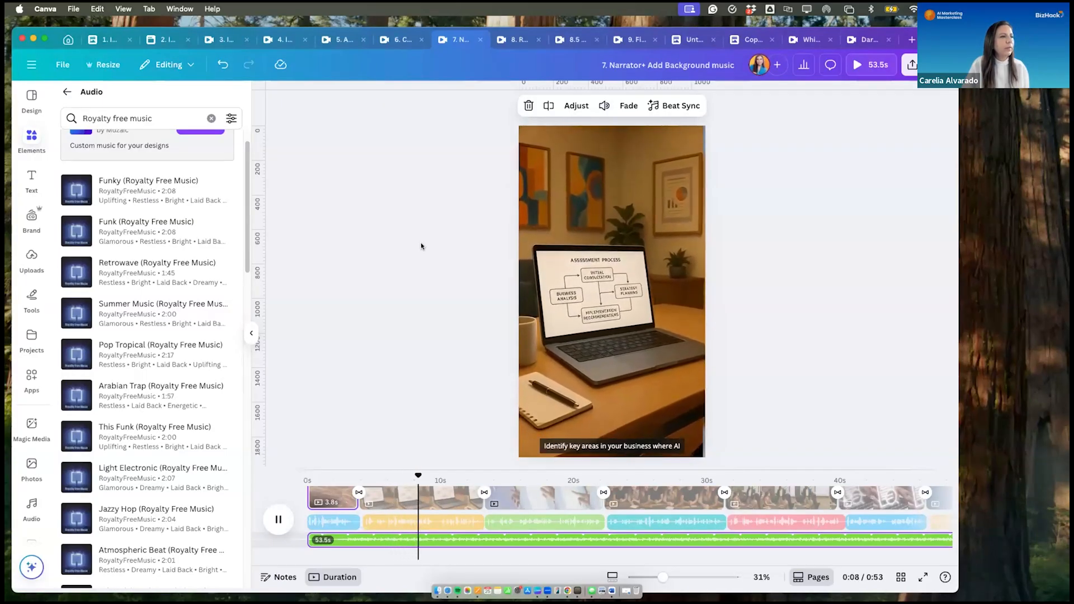
pyautogui.click(278, 521)
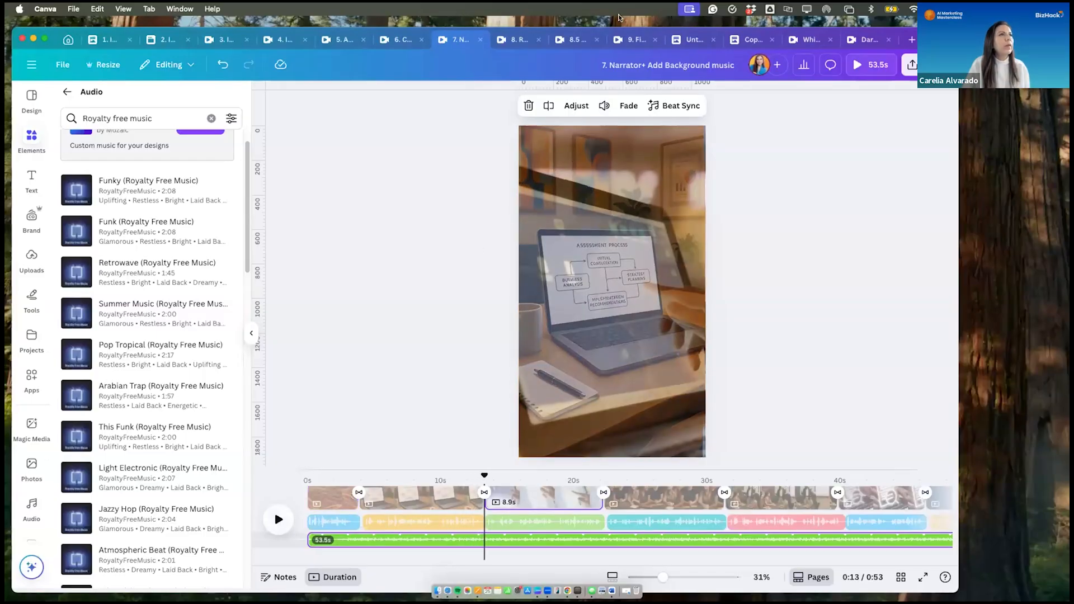
# - Lower the background music track's volume to 4
pyautogui.click(602, 105)
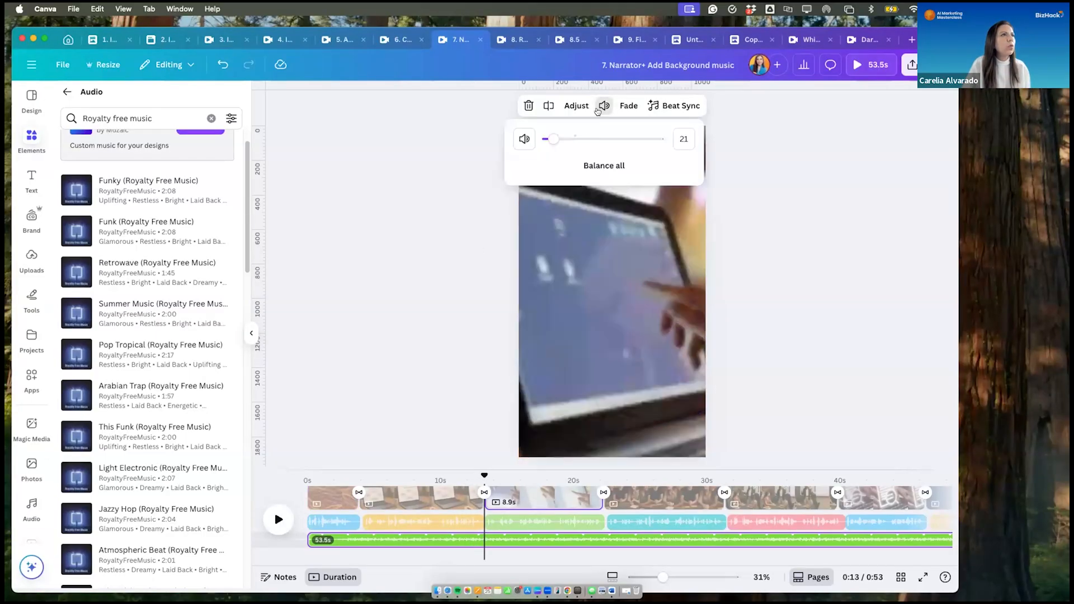
pyautogui.click(546, 139)
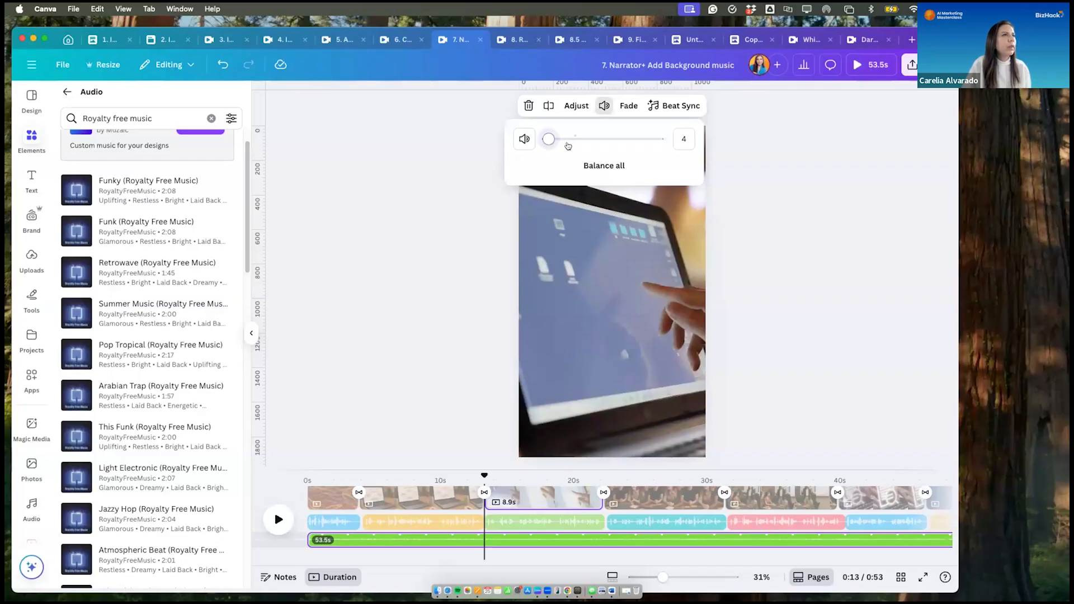
pyautogui.click(452, 176)
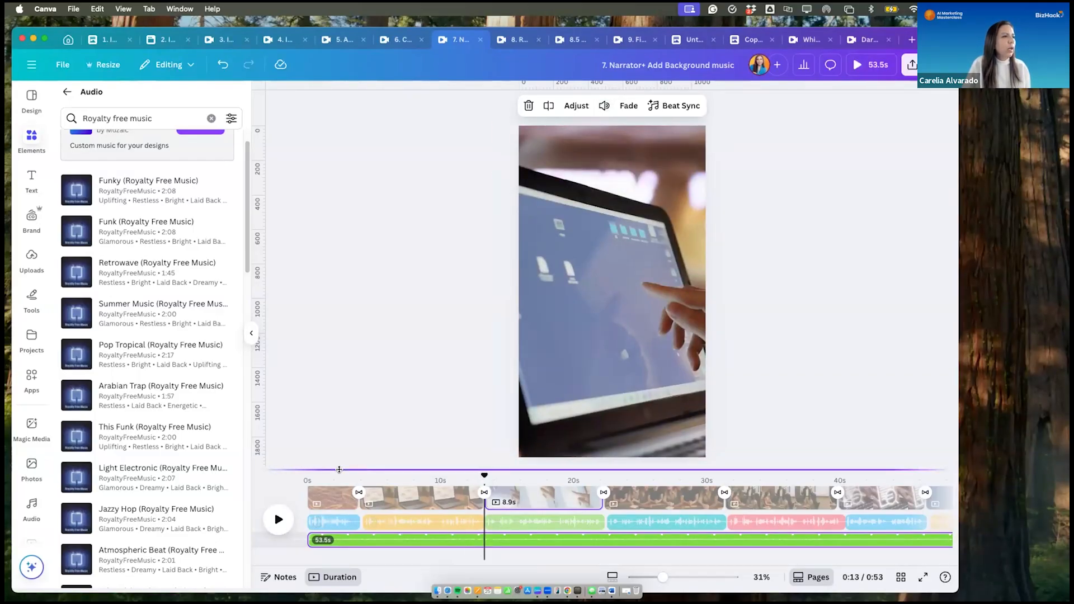
# - Replay the reel from the opening scene with the quieter music, stopping in the fourth scene
pyautogui.click(329, 501)
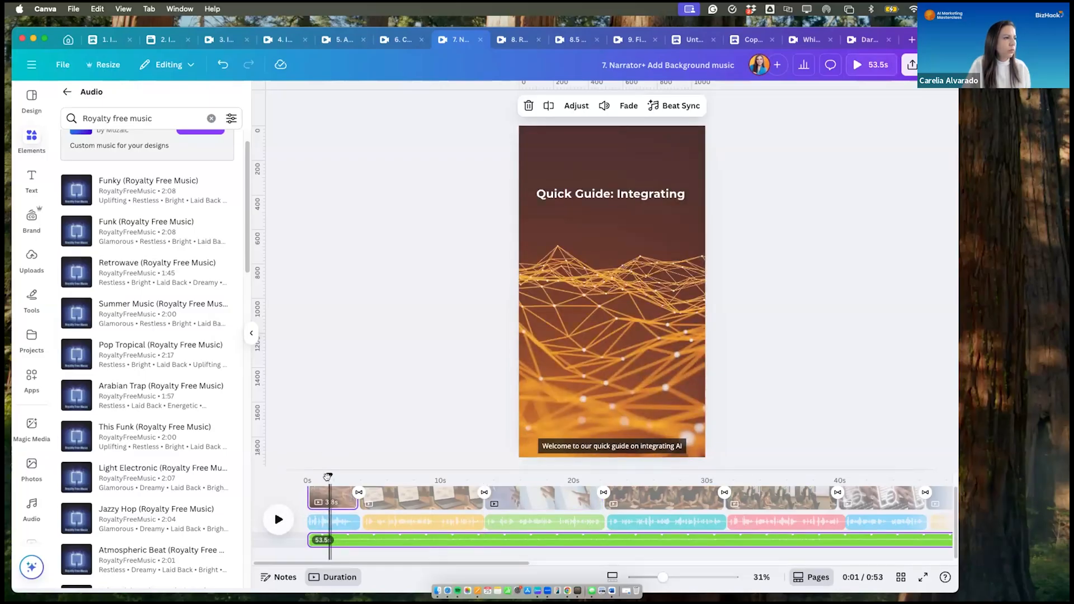
pyautogui.moveTo(330, 513); pyautogui.dragTo(291, 512)
pyautogui.click(278, 519)
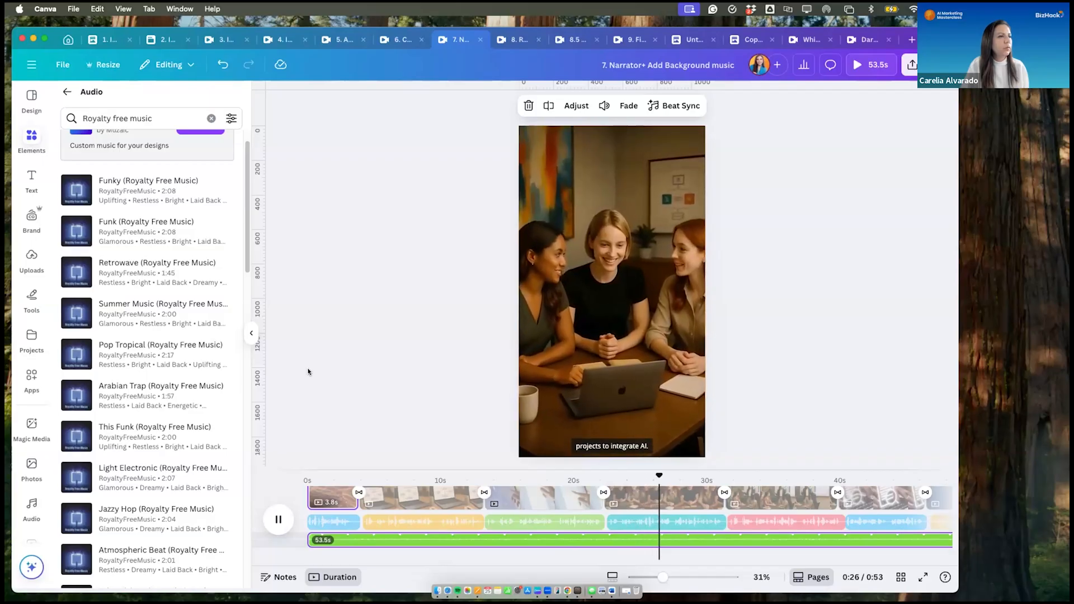
pyautogui.click(275, 518)
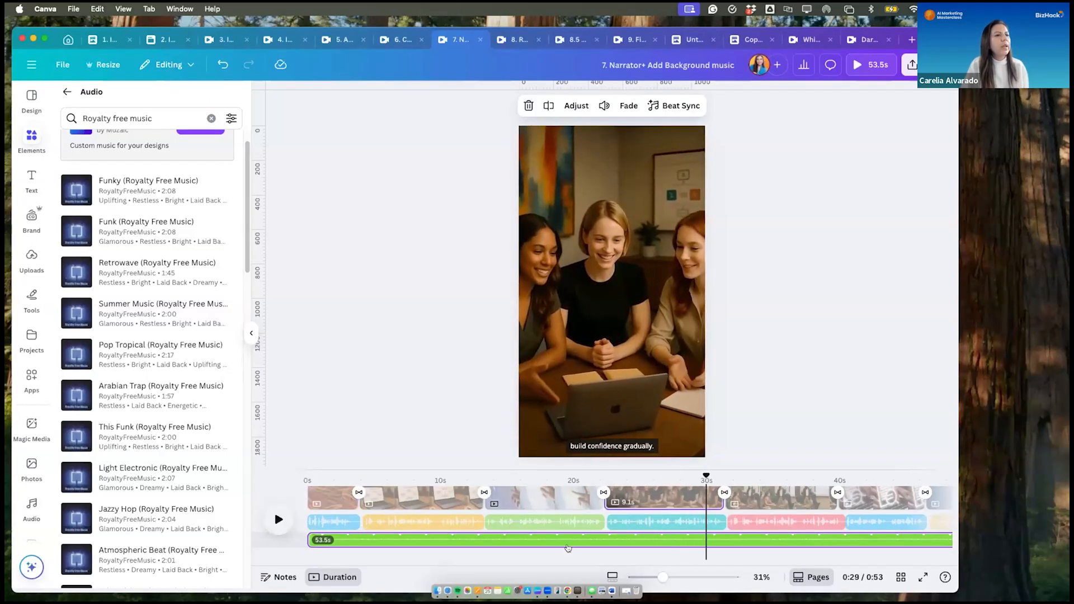
# - Turn on Beat Sync's "Sync now" for the background music and play the synced reel from the start
pyautogui.click(684, 106)
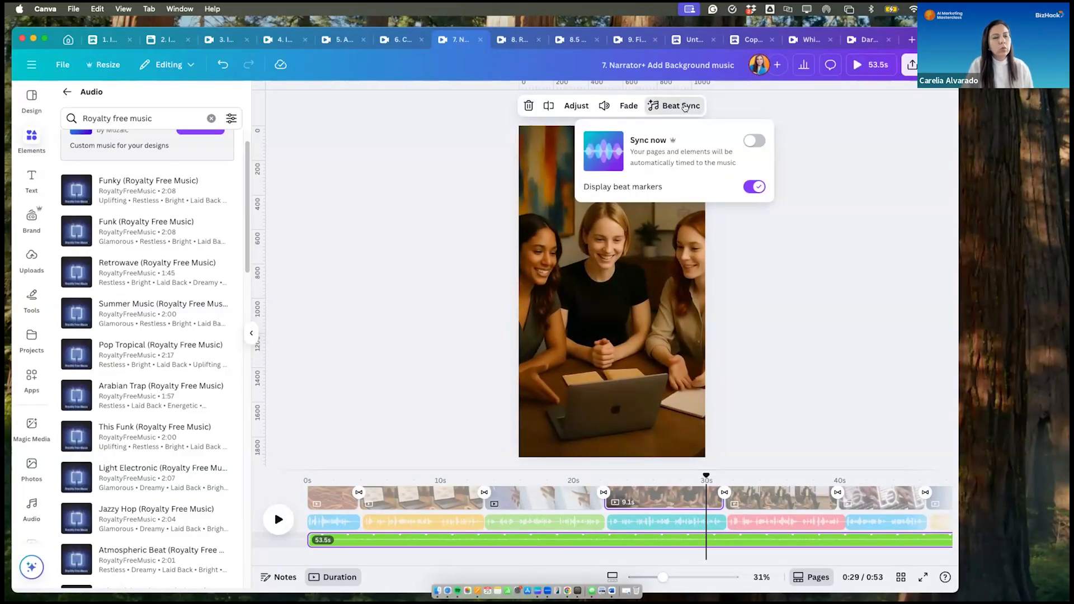
pyautogui.click(755, 141)
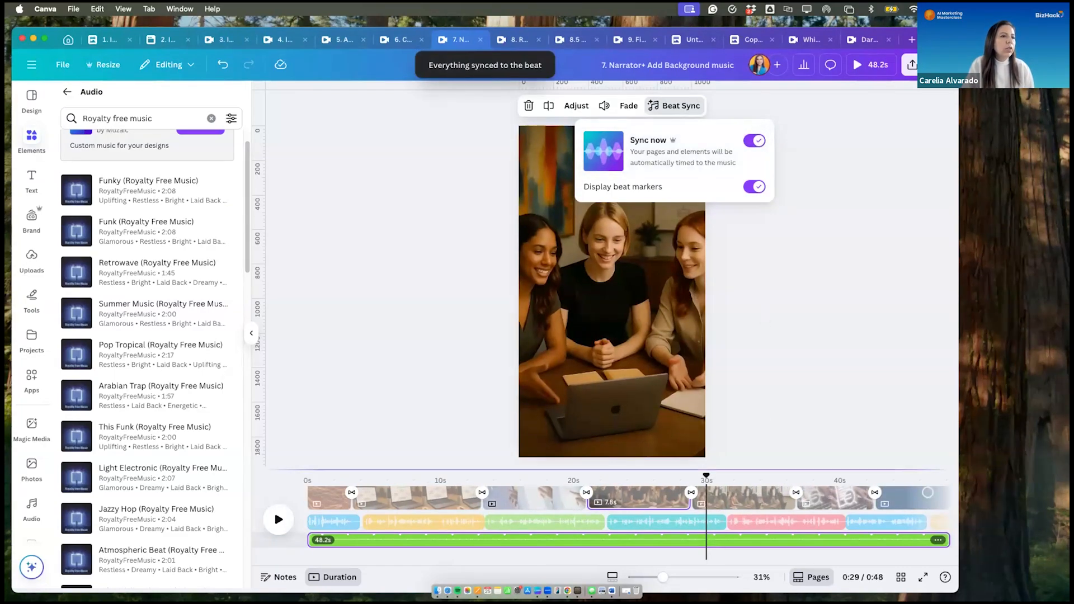
pyautogui.moveTo(705, 471); pyautogui.dragTo(307, 475)
pyautogui.click(278, 520)
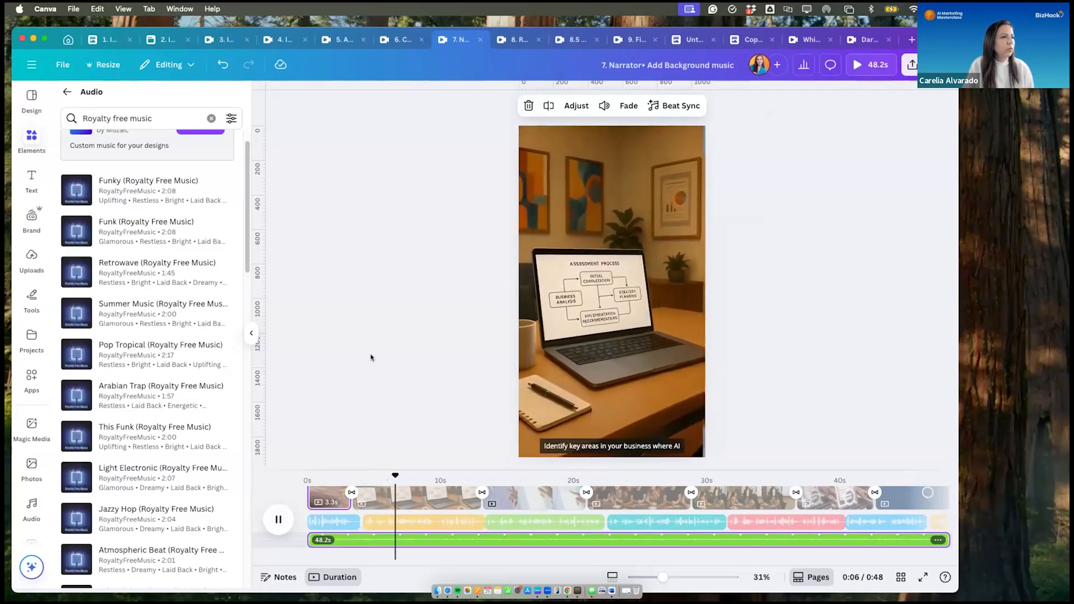
# - Stop the synced reel's playback in the second scene and check the background music's Beat Sync options
pyautogui.click(277, 520)
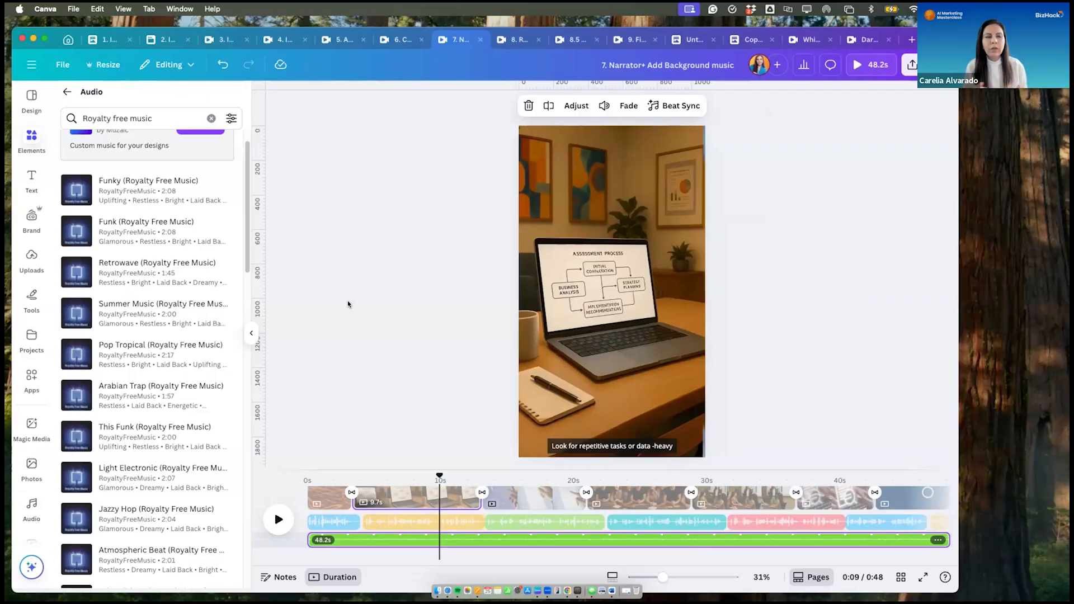
pyautogui.click(681, 103)
pyautogui.click(811, 330)
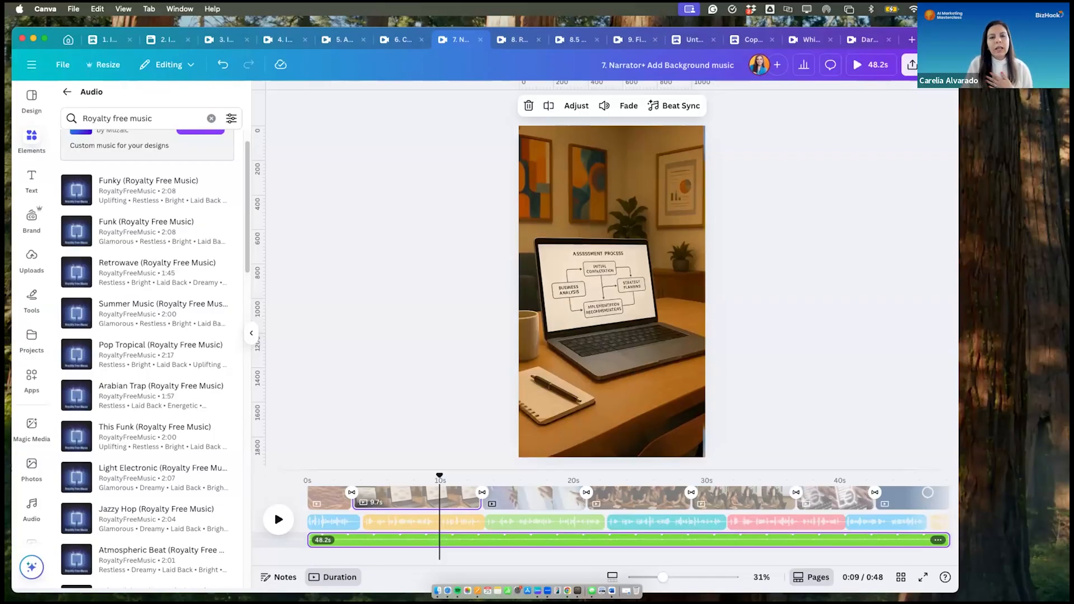
pyautogui.click(358, 397)
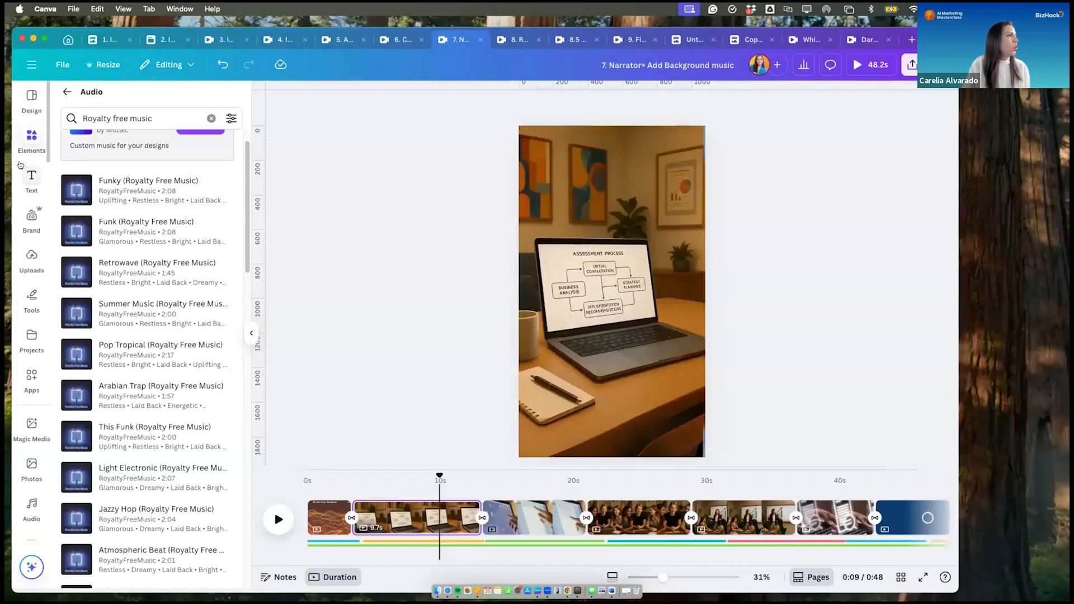
# - Open the Captions generator and review which of the reel's clips are suitable for captioning
pyautogui.click(68, 92)
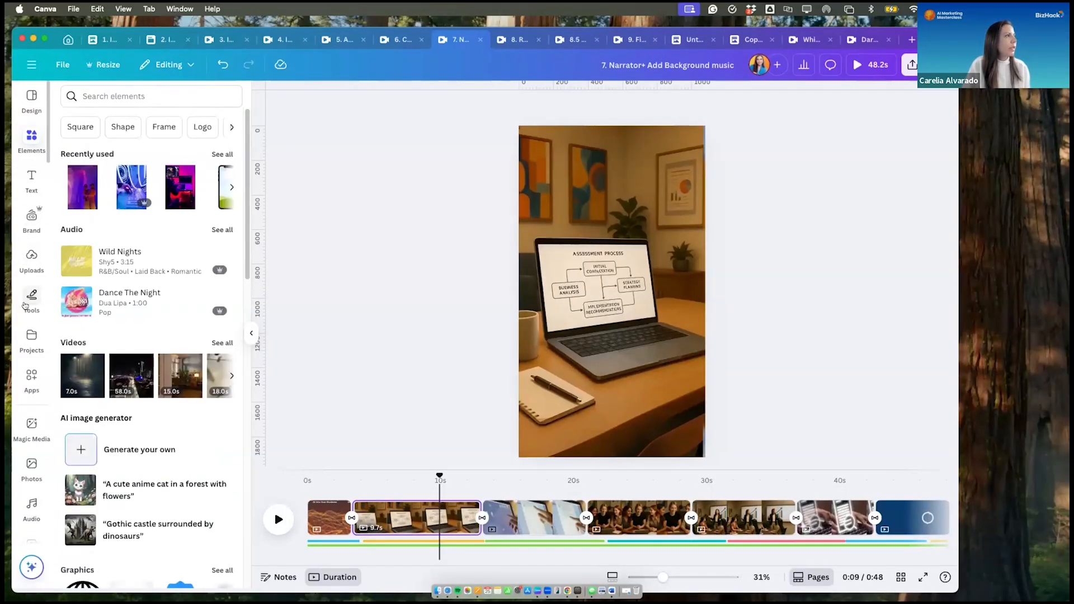
pyautogui.click(30, 177)
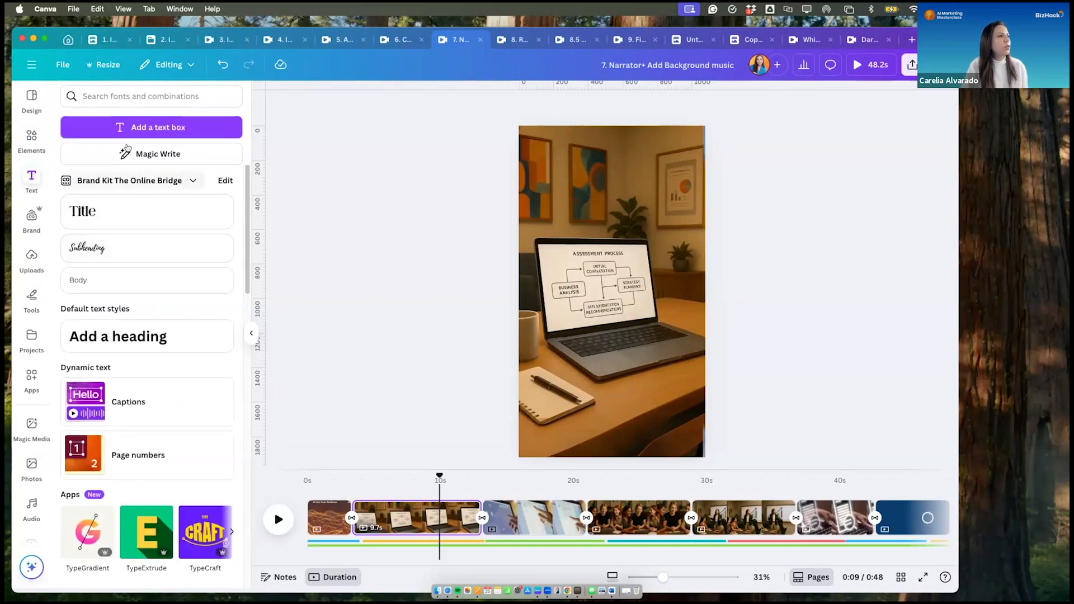
pyautogui.click(127, 398)
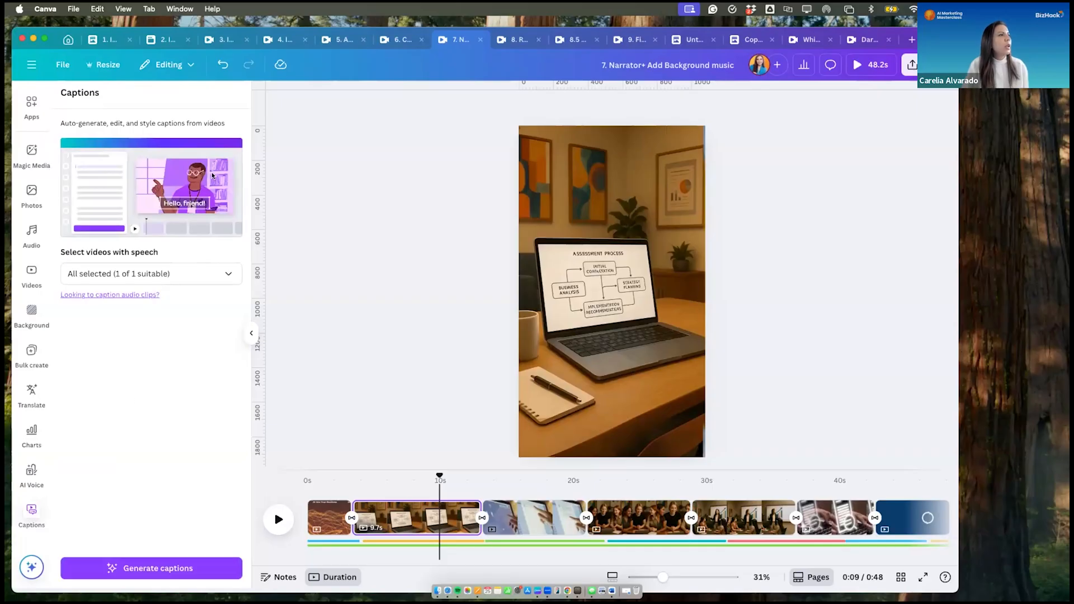
pyautogui.click(227, 275)
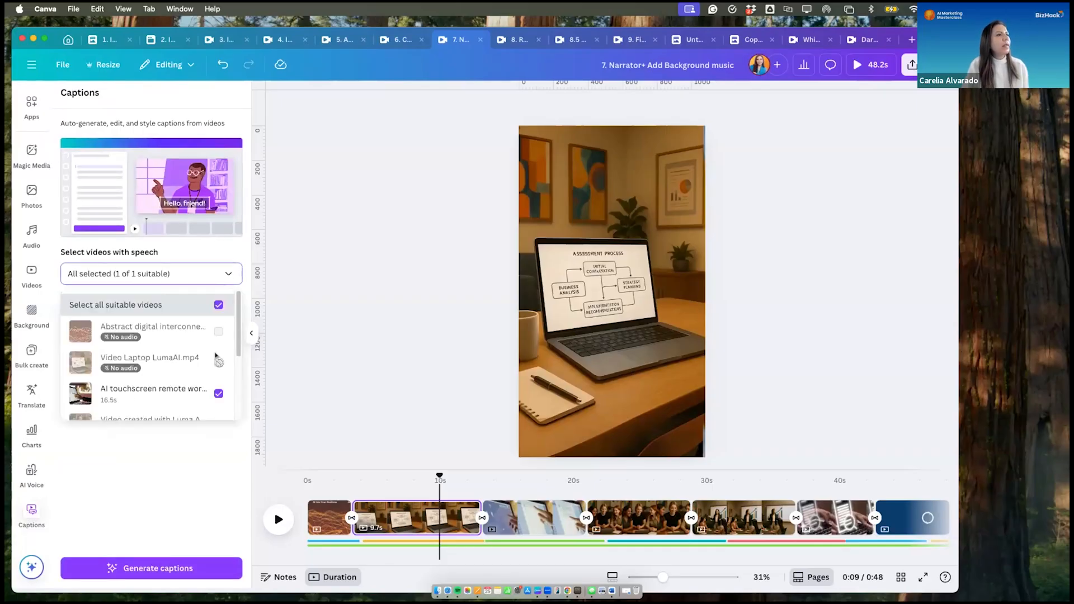
pyautogui.scroll(-2, 178, 369)
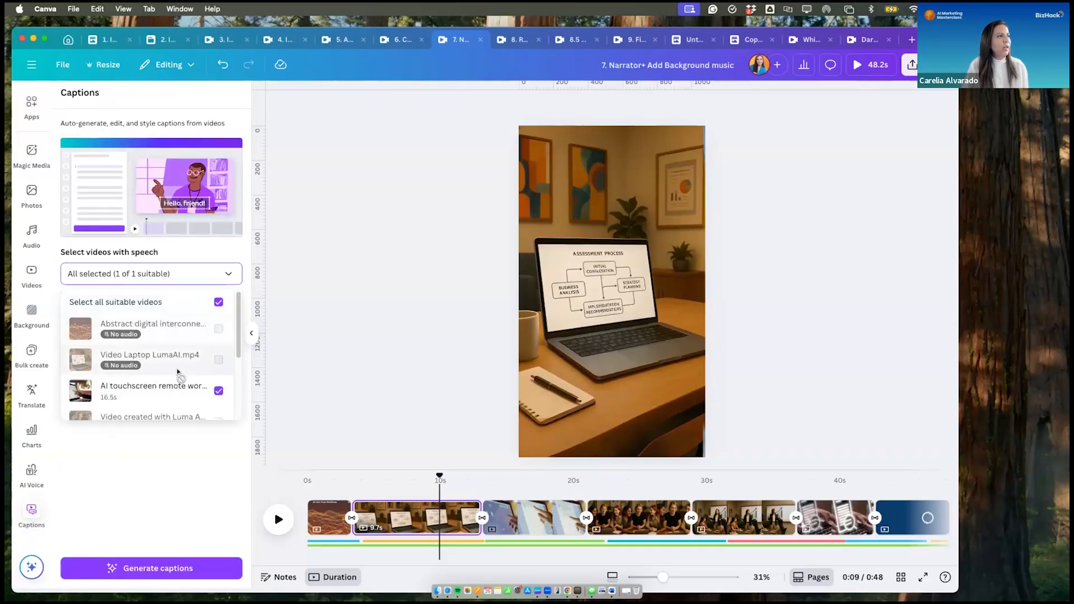
pyautogui.scroll(-2, 178, 372)
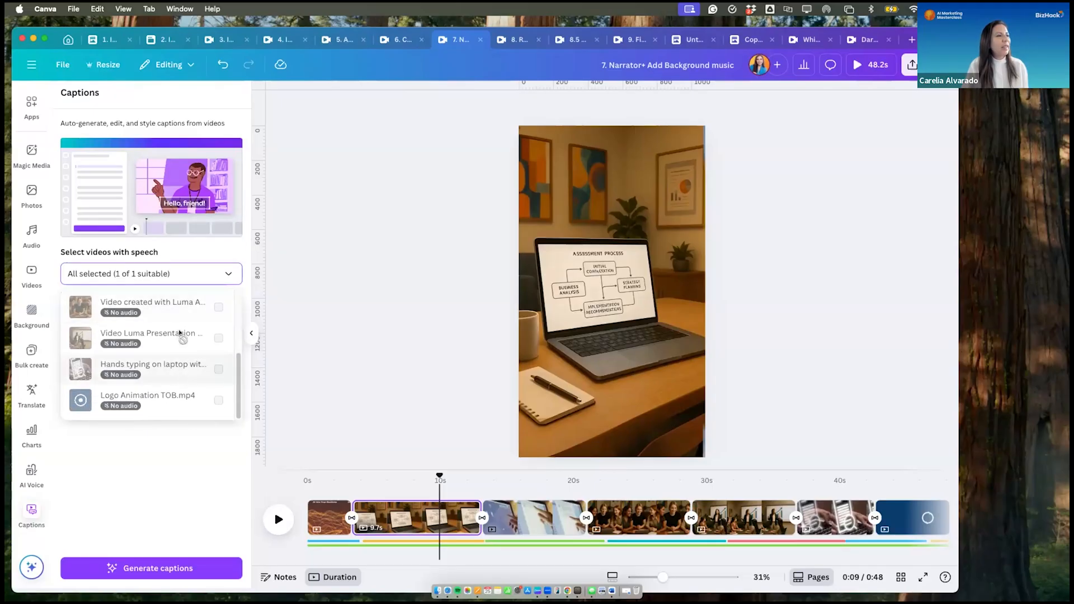
pyautogui.scroll(4, 182, 339)
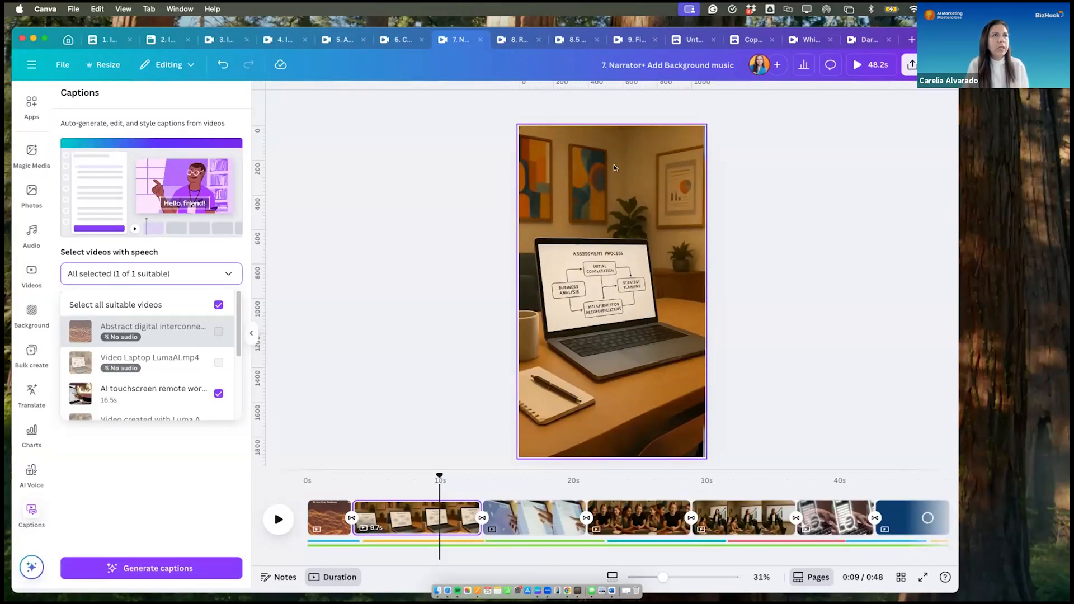
# - Start downloading pages 1–7 of the reel as an MP4 video at 1080p (HD)
pyautogui.click(912, 64)
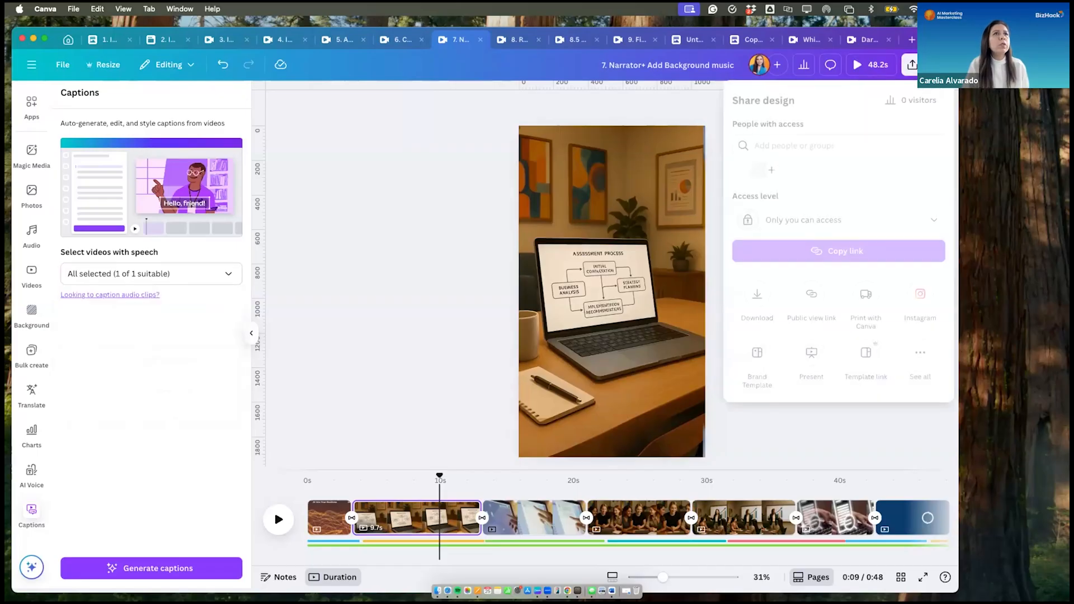
pyautogui.click(755, 293)
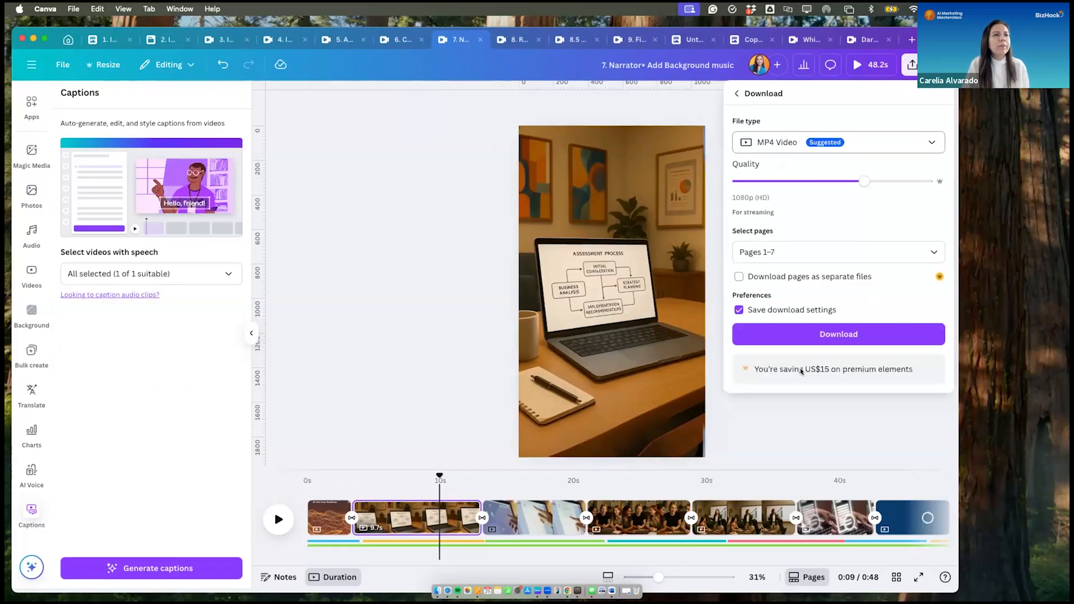
pyautogui.click(804, 333)
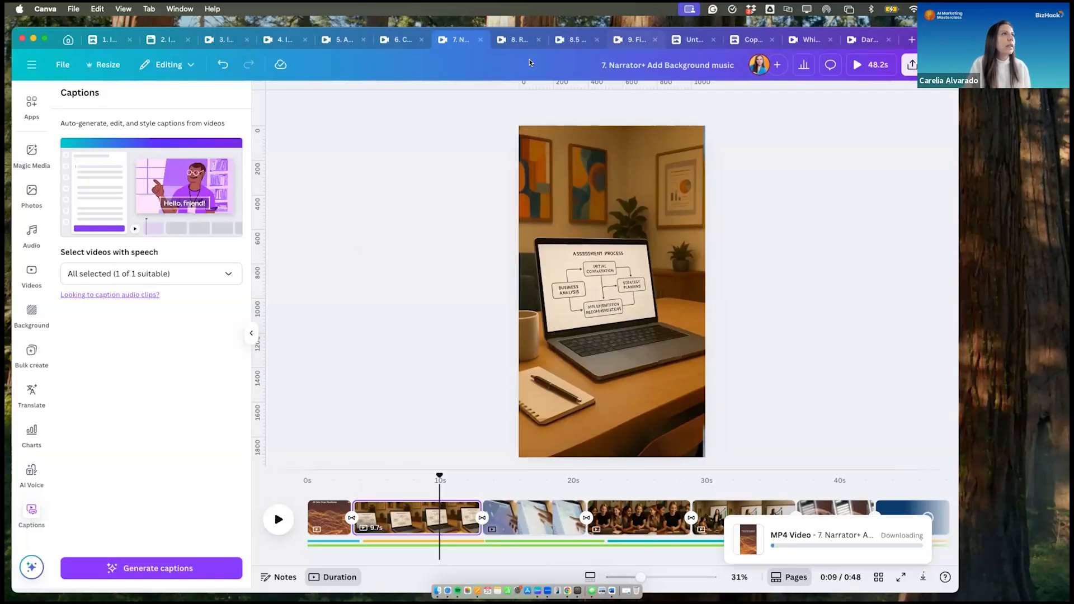
# - Preview the opening of "8. Reel with Music", then view the "8.5 Add Subtitles" and "9. Final Add Captions" designs
pyautogui.click(514, 35)
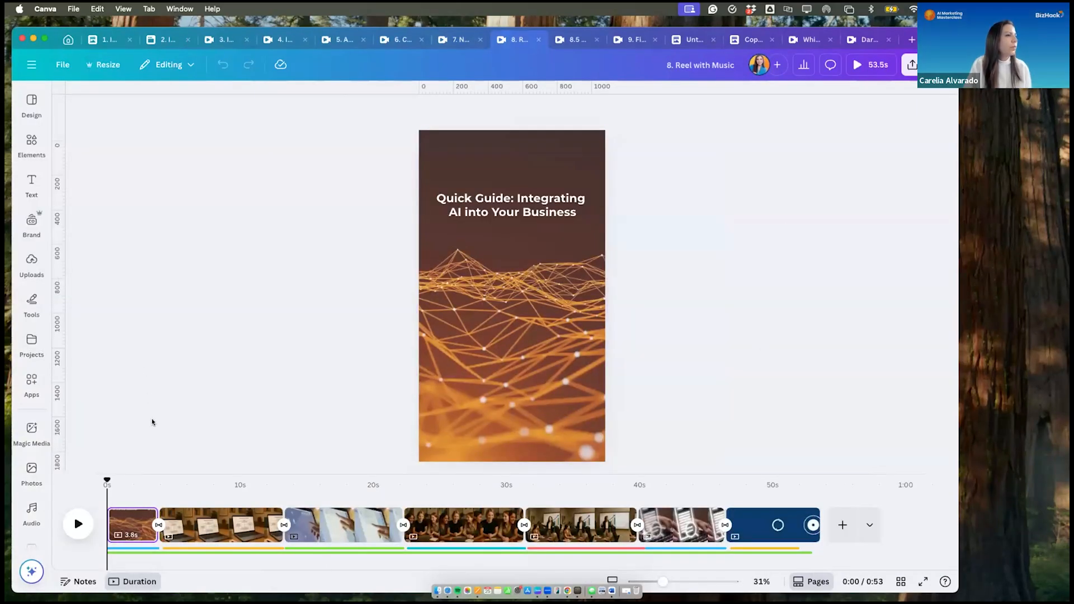
pyautogui.click(83, 529)
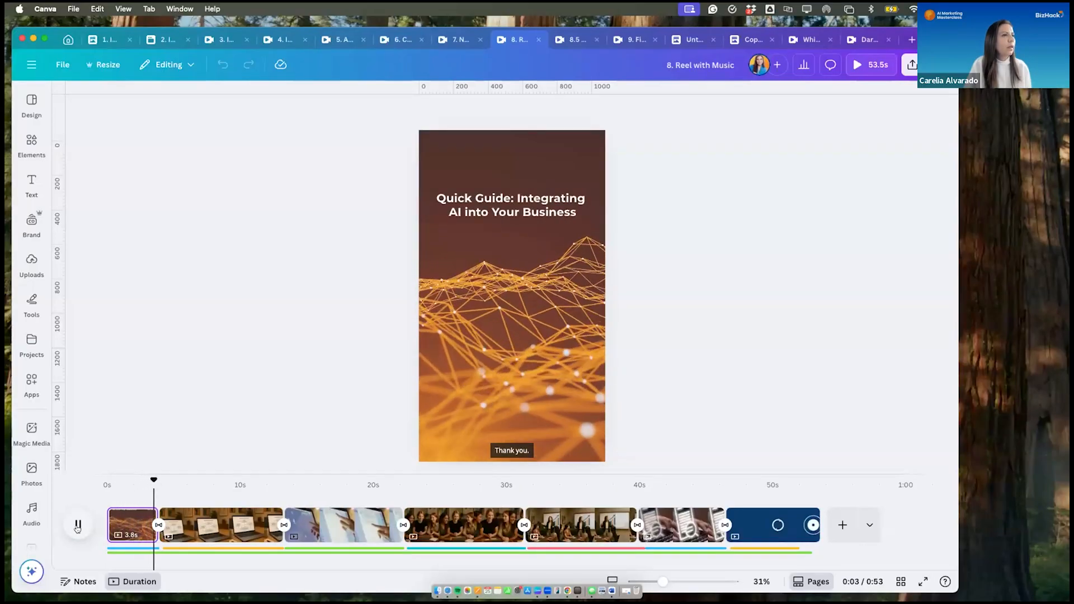
pyautogui.click(78, 528)
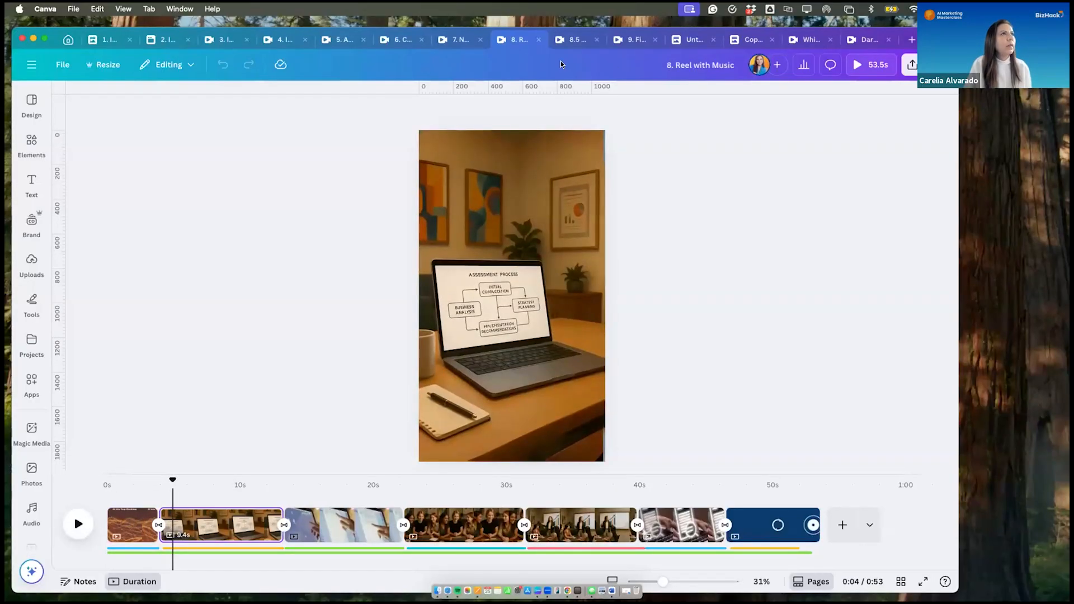
pyautogui.click(570, 42)
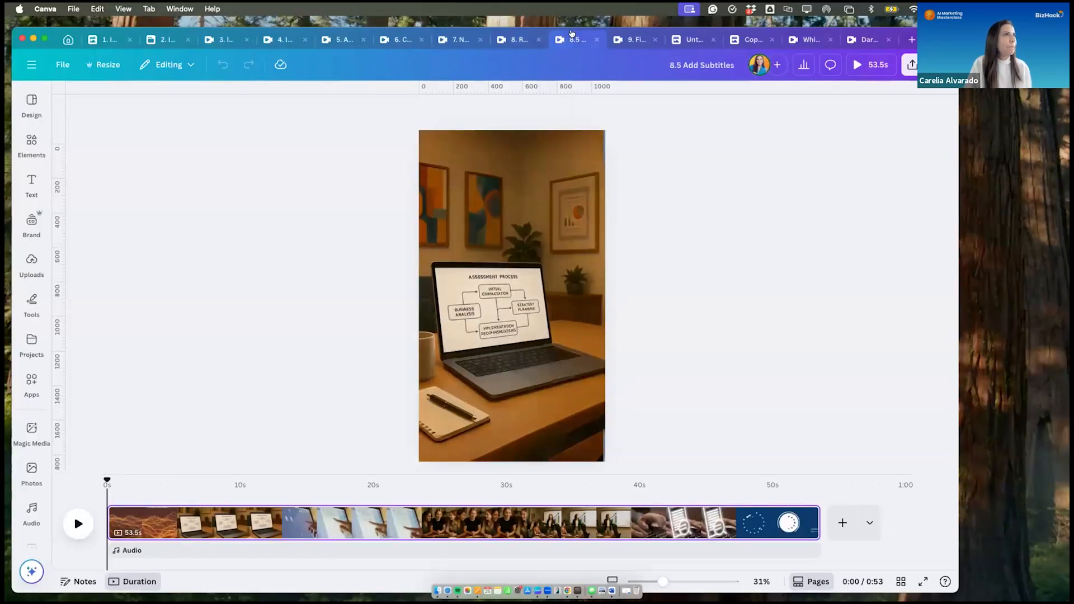
pyautogui.click(623, 39)
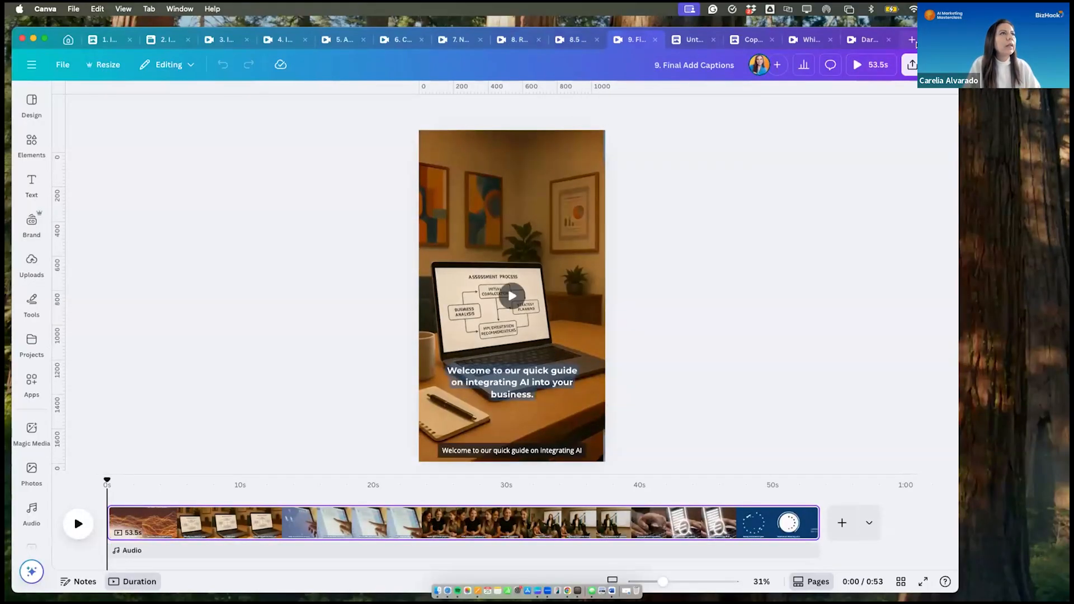
# - Create a new blank Instagram Reel design from the social media formats
pyautogui.click(911, 39)
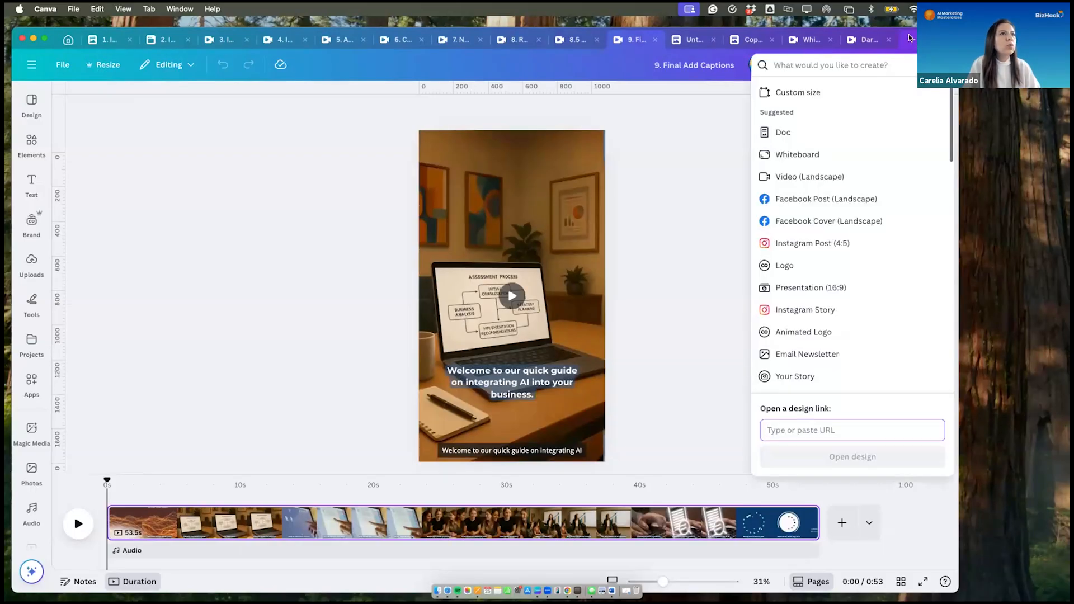
pyautogui.click(682, 156)
pyautogui.click(67, 39)
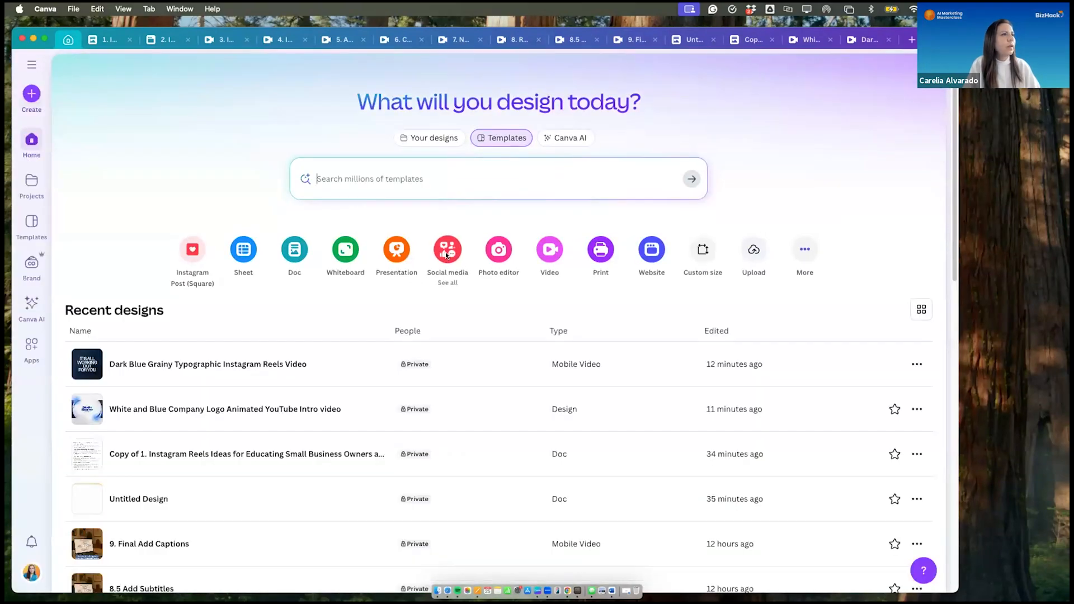
pyautogui.click(445, 251)
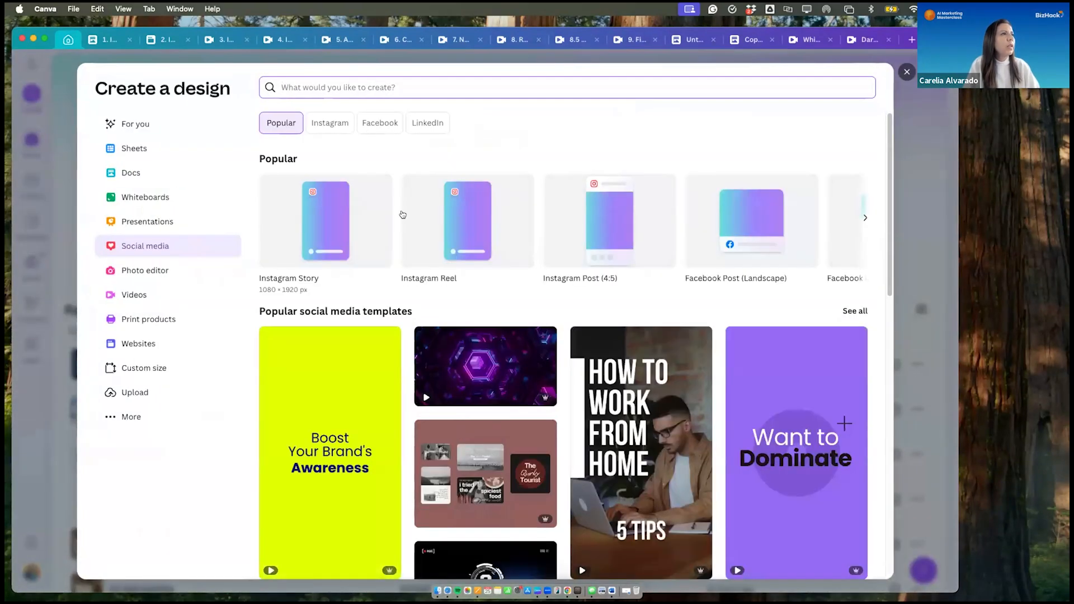
pyautogui.click(454, 211)
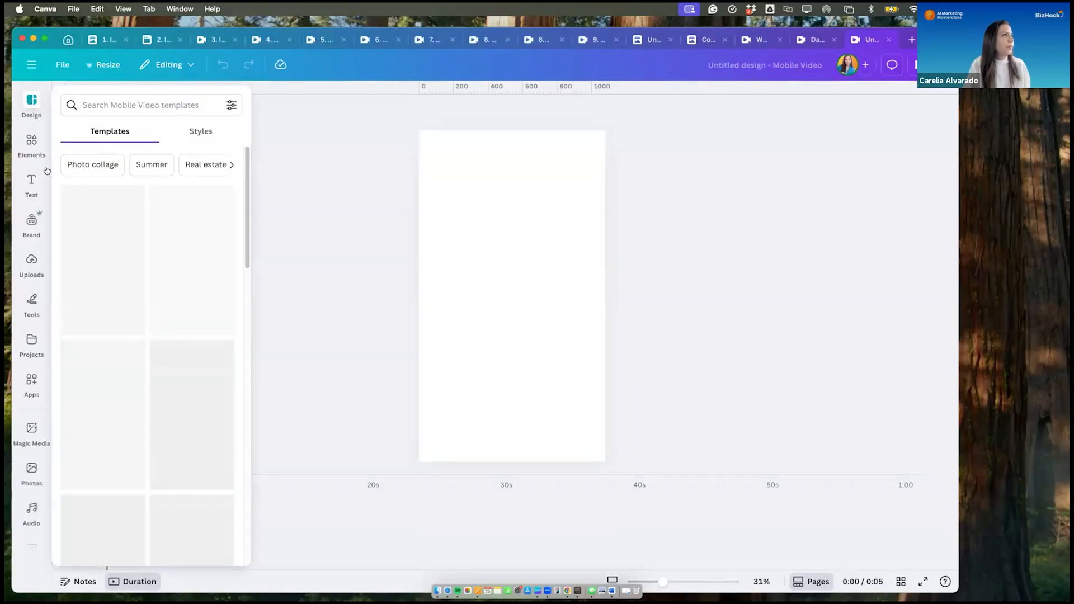
# - Place the uploaded 53.5-second reel video on the blank page
pyautogui.click(25, 266)
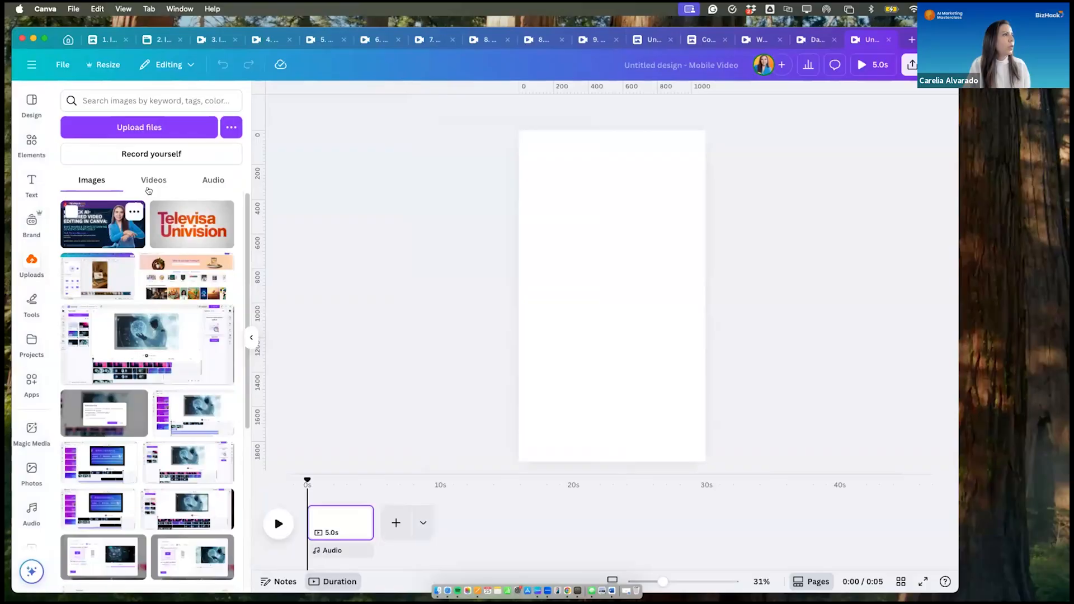
pyautogui.click(150, 182)
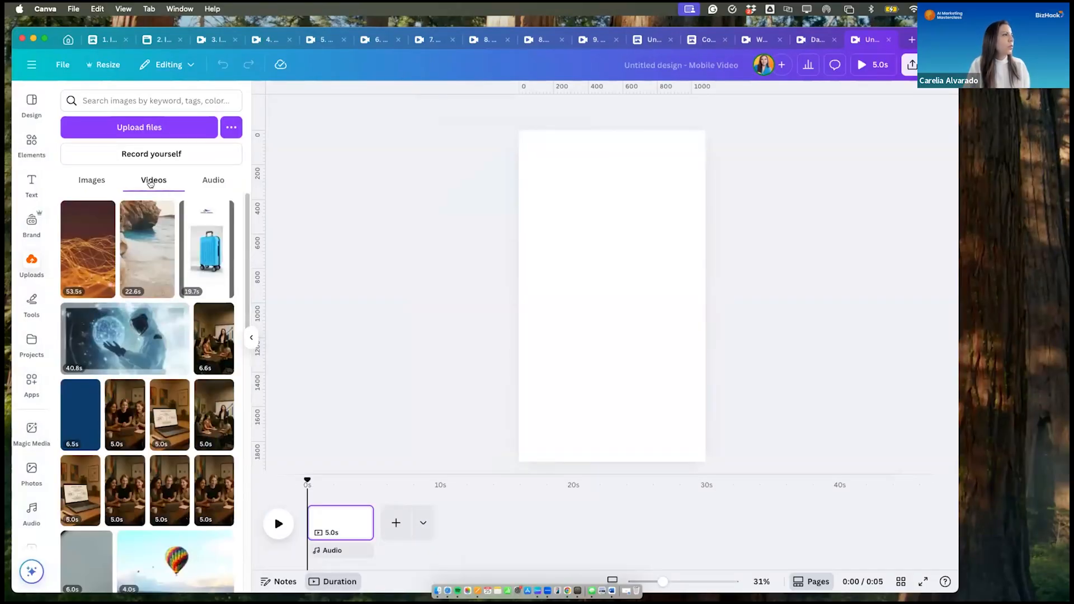
pyautogui.moveTo(82, 258)
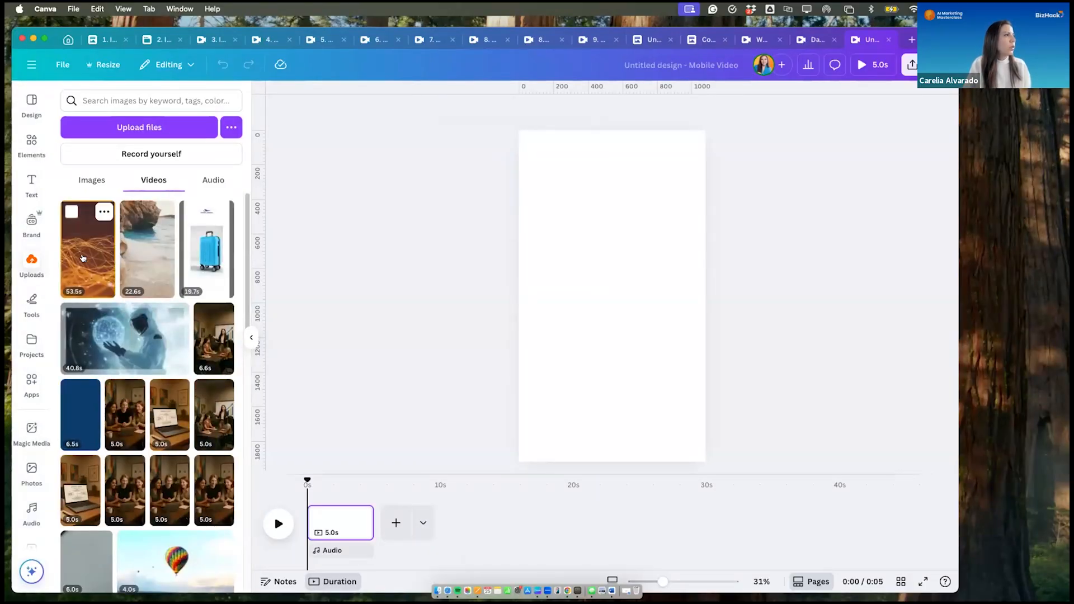
pyautogui.click(70, 211)
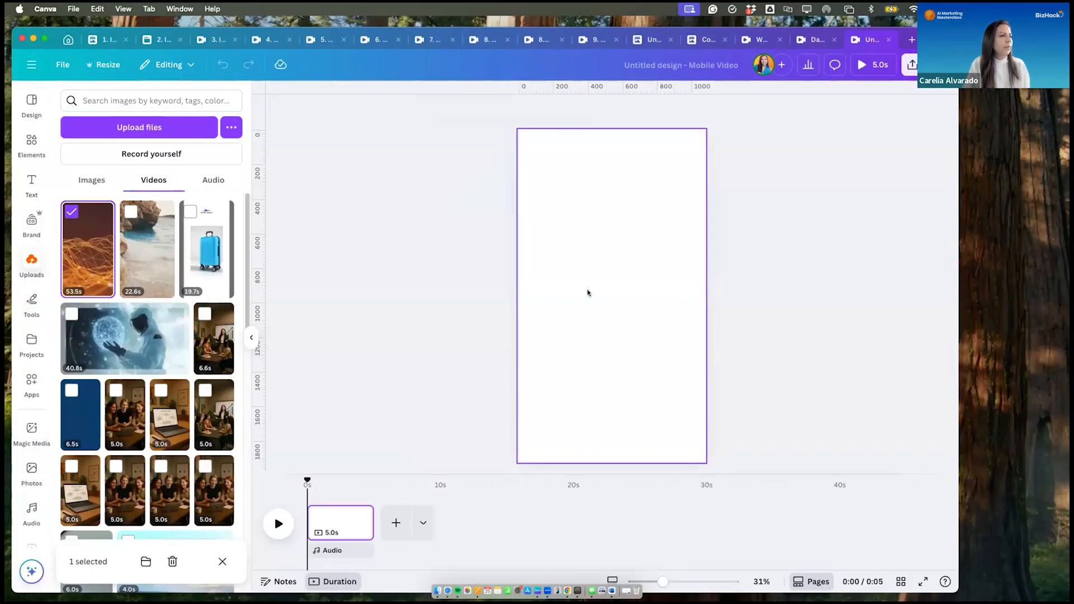
pyautogui.click(92, 258)
pyautogui.moveTo(92, 258); pyautogui.dragTo(582, 267)
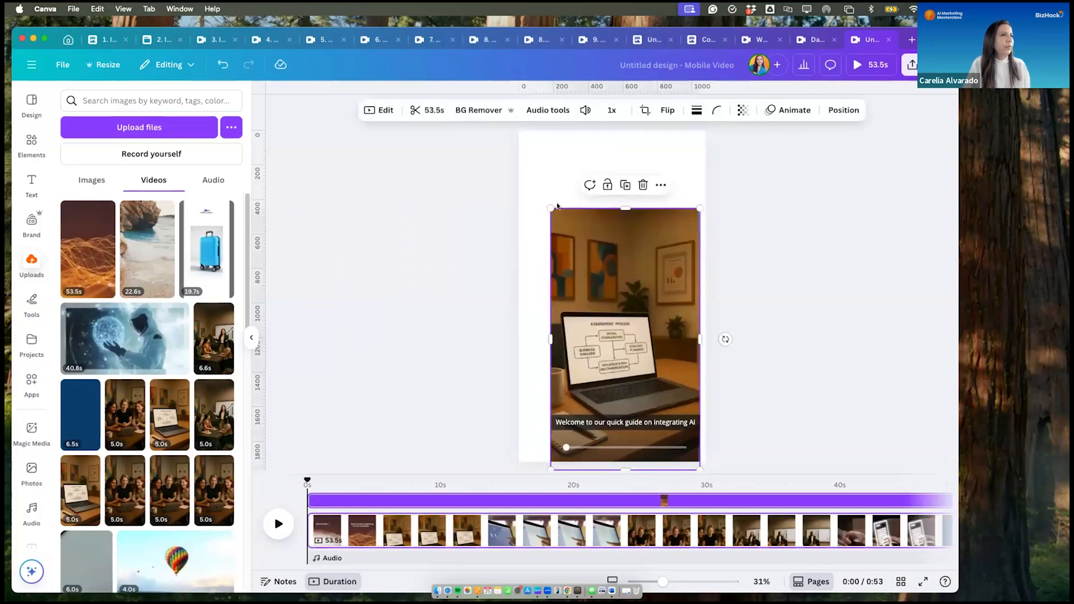
# - Set the placed video as the page background and cancel saving the downloaded background-music MP4
pyautogui.rightClick(603, 278)
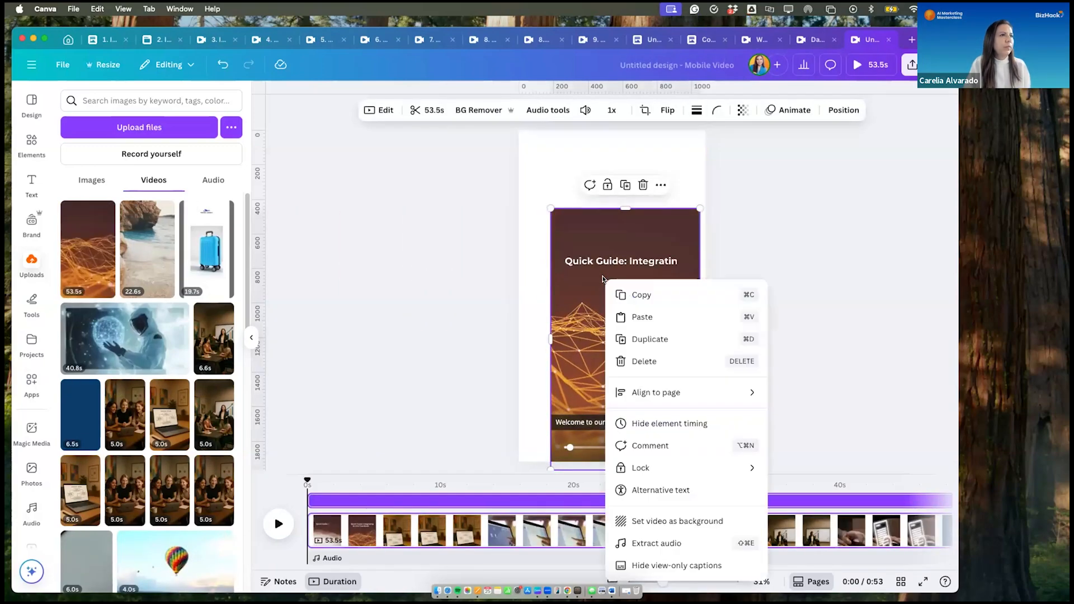
pyautogui.click(649, 518)
pyautogui.click(621, 270)
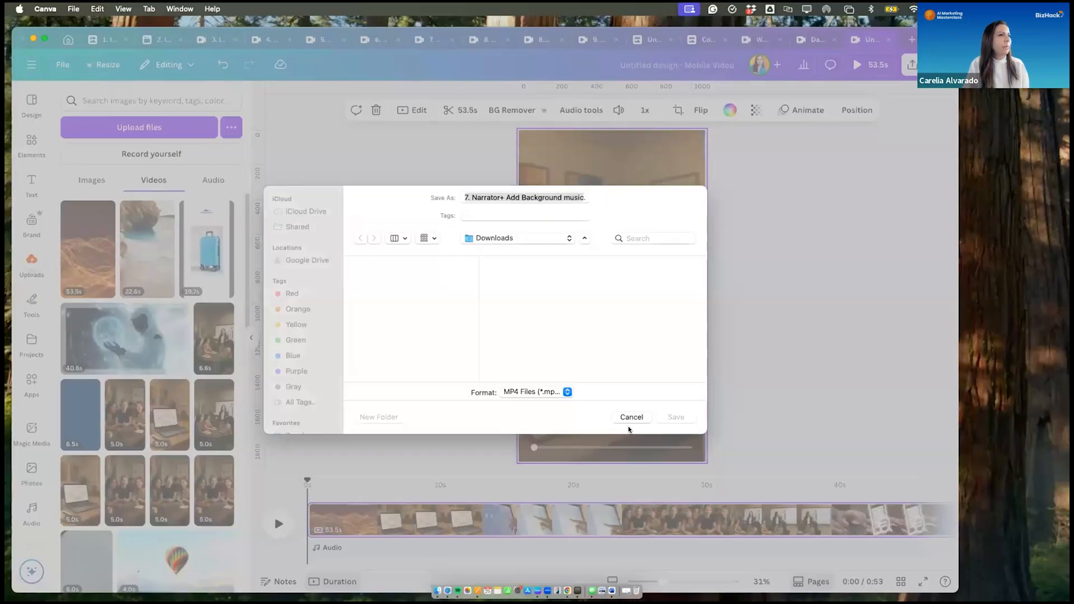
pyautogui.click(625, 419)
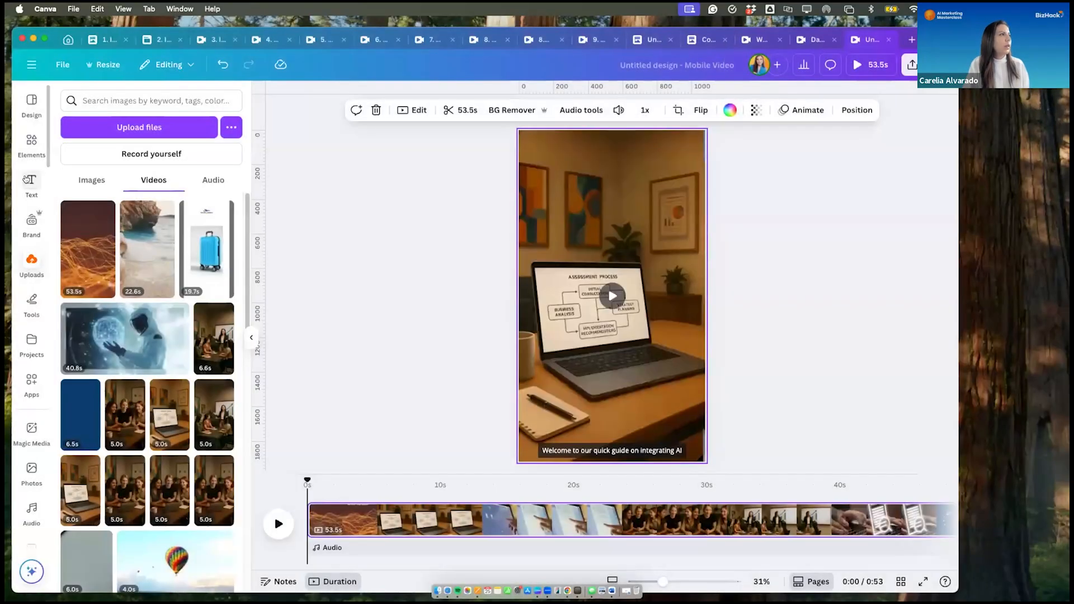
# - Generate captions for "Final Reel with AI.mp4" and play the captioned reel from the start
pyautogui.click(28, 180)
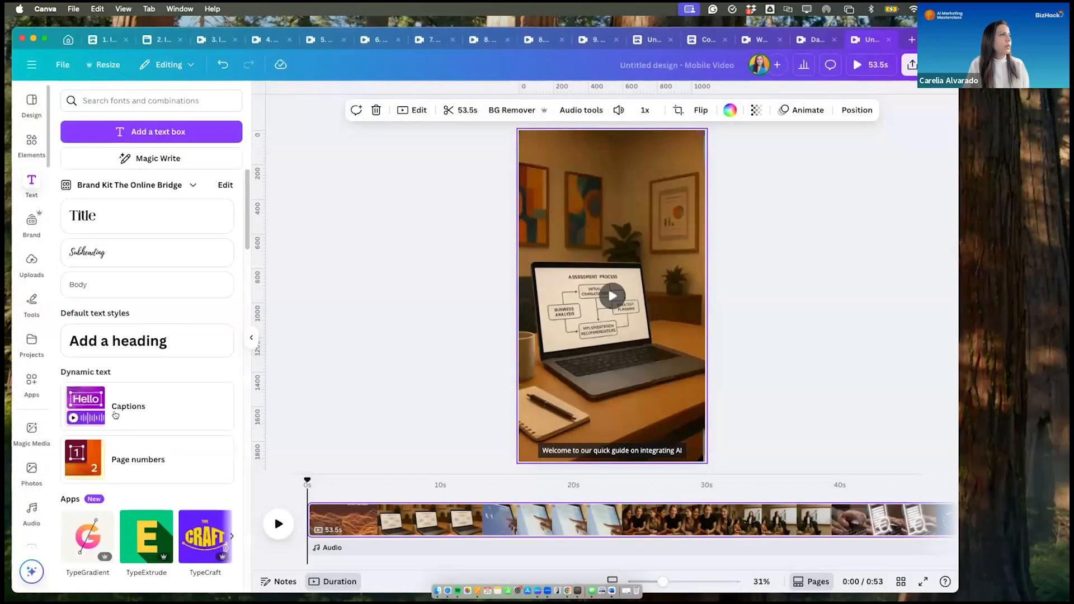
pyautogui.click(135, 406)
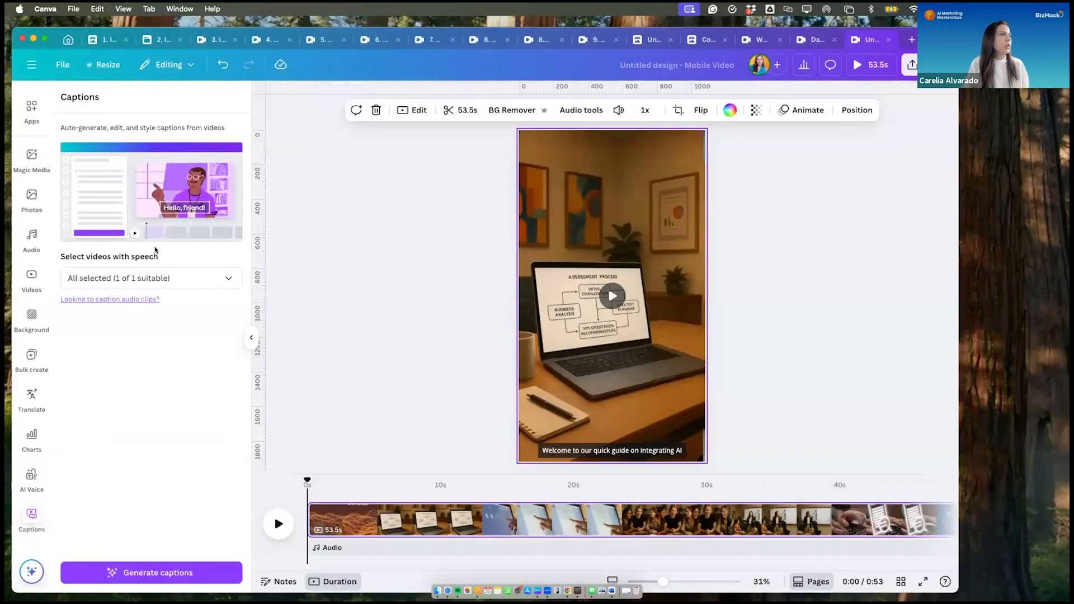
pyautogui.click(206, 278)
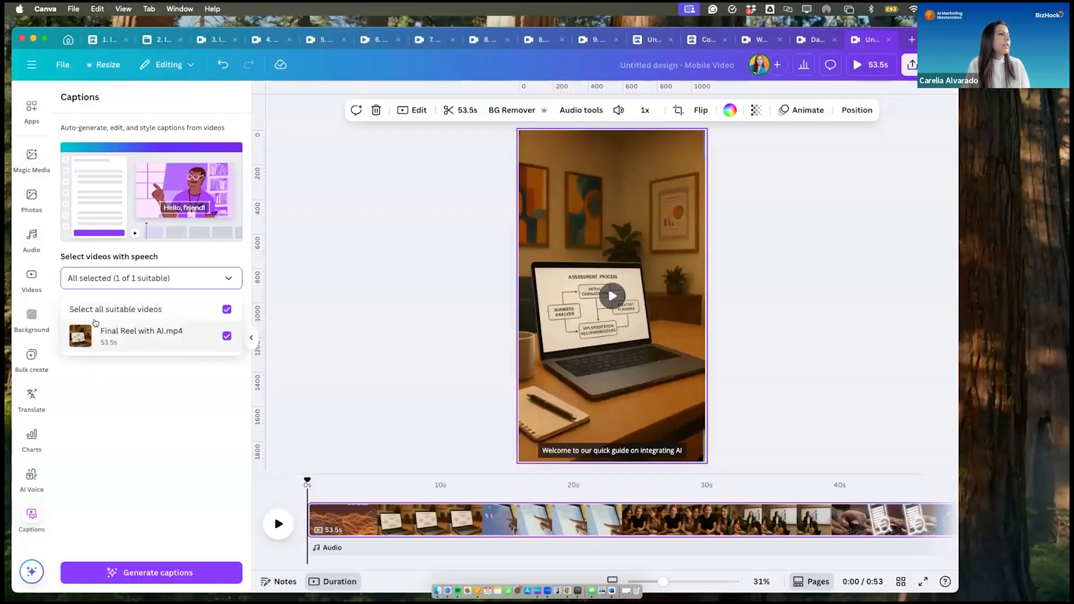
pyautogui.click(140, 577)
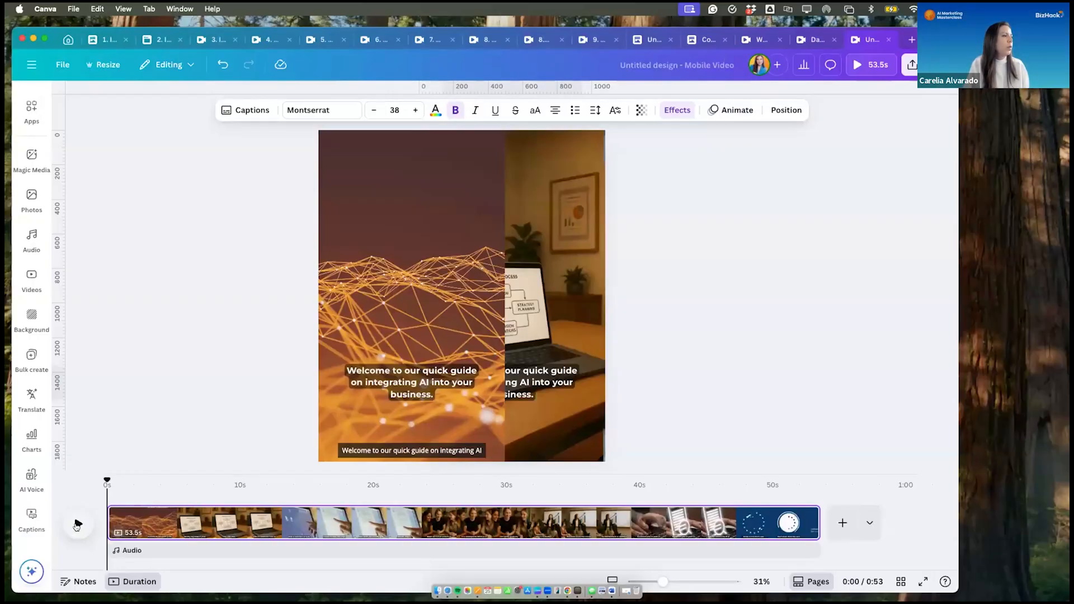
pyautogui.click(77, 524)
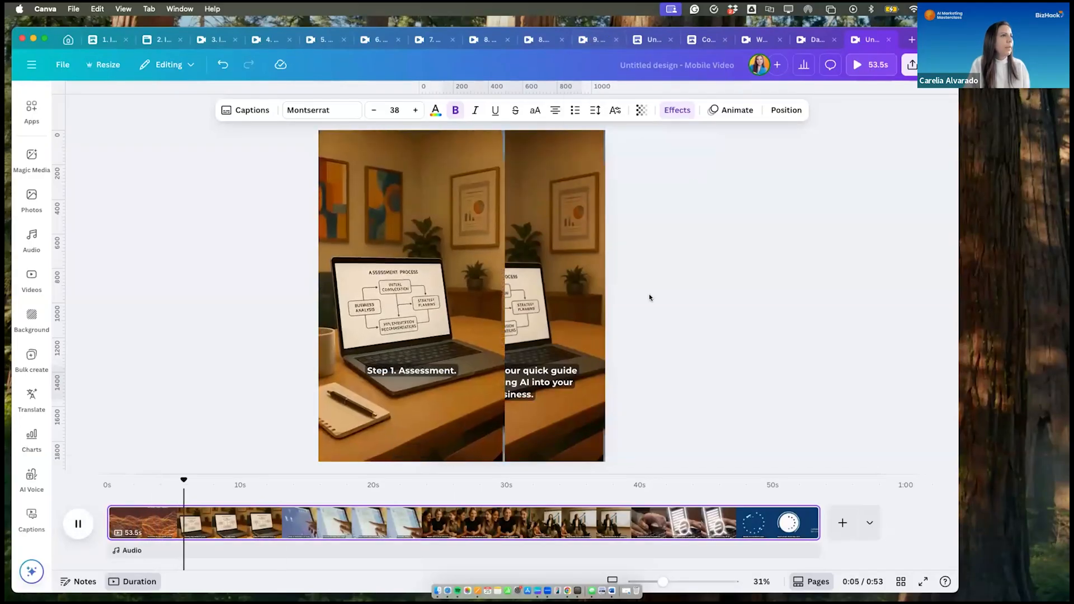
# - Replay the captioned reel from the start and pause on the caption "Identify key areas in your business where AI"
pyautogui.click(575, 289)
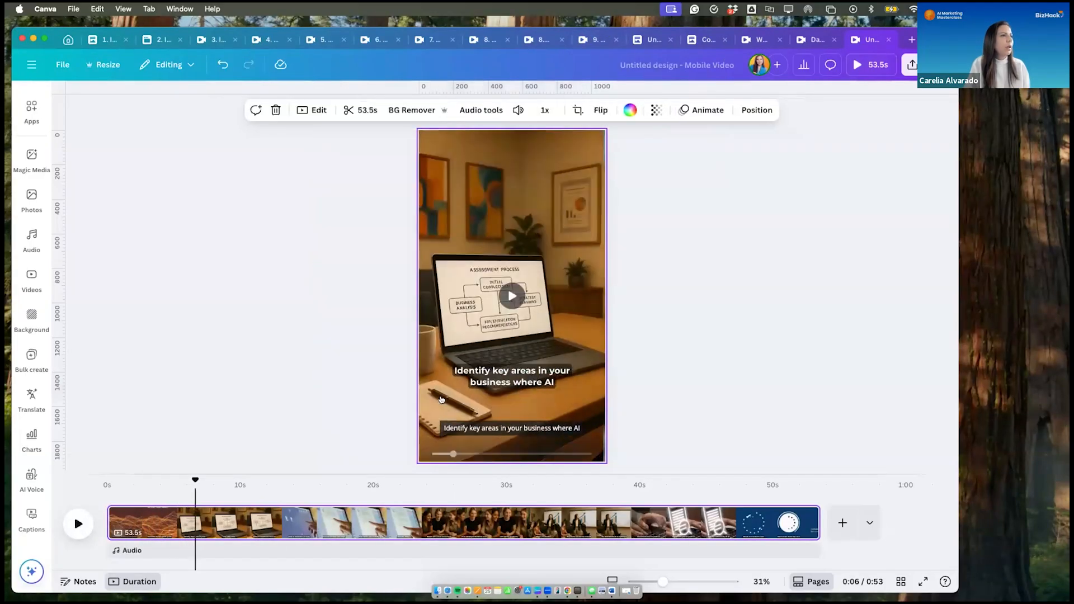
pyautogui.moveTo(191, 479); pyautogui.dragTo(107, 479)
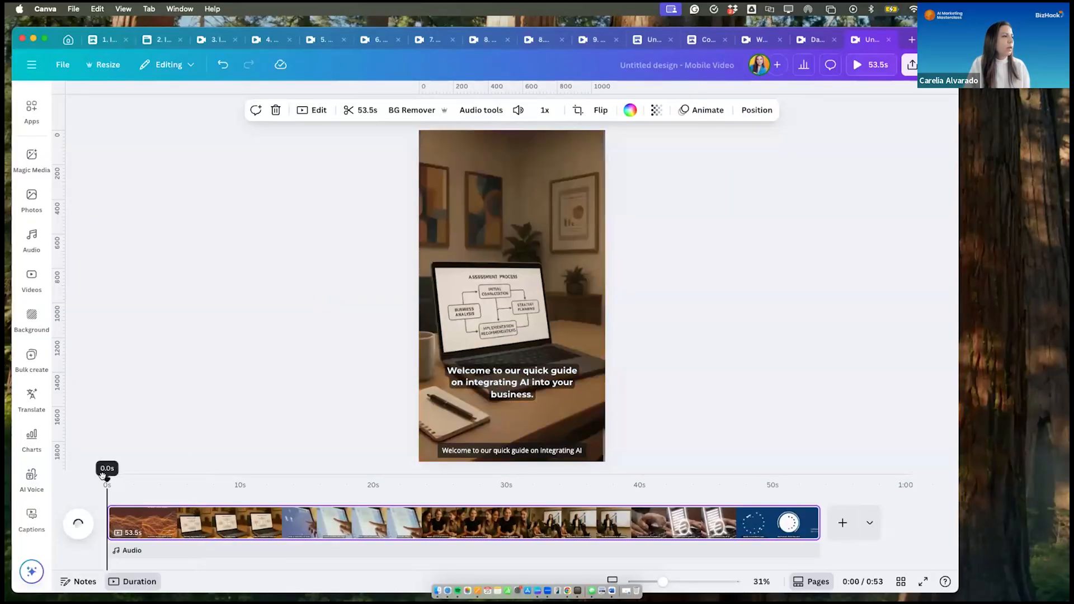
pyautogui.click(74, 525)
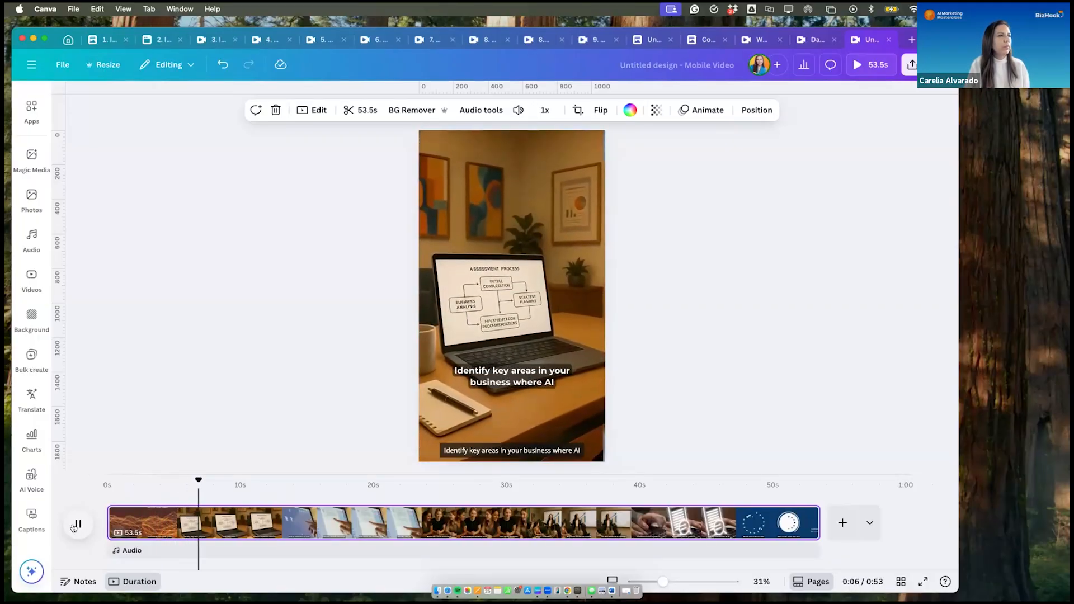
pyautogui.click(77, 524)
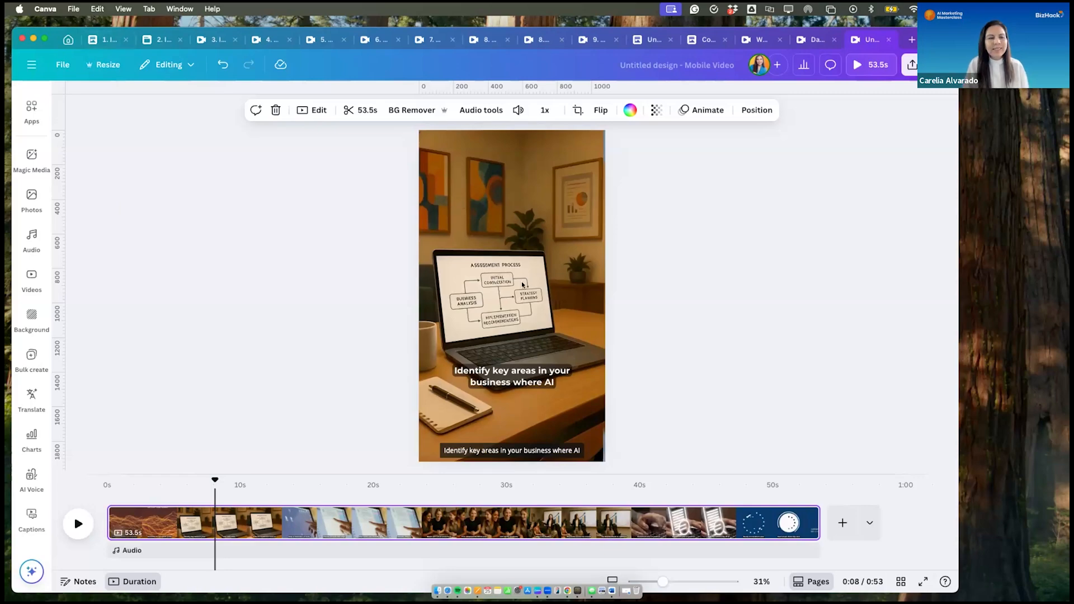
# - Apply the brand kit's Montserrat font to the caption "Identify key areas in your business where AI"
pyautogui.click(507, 371)
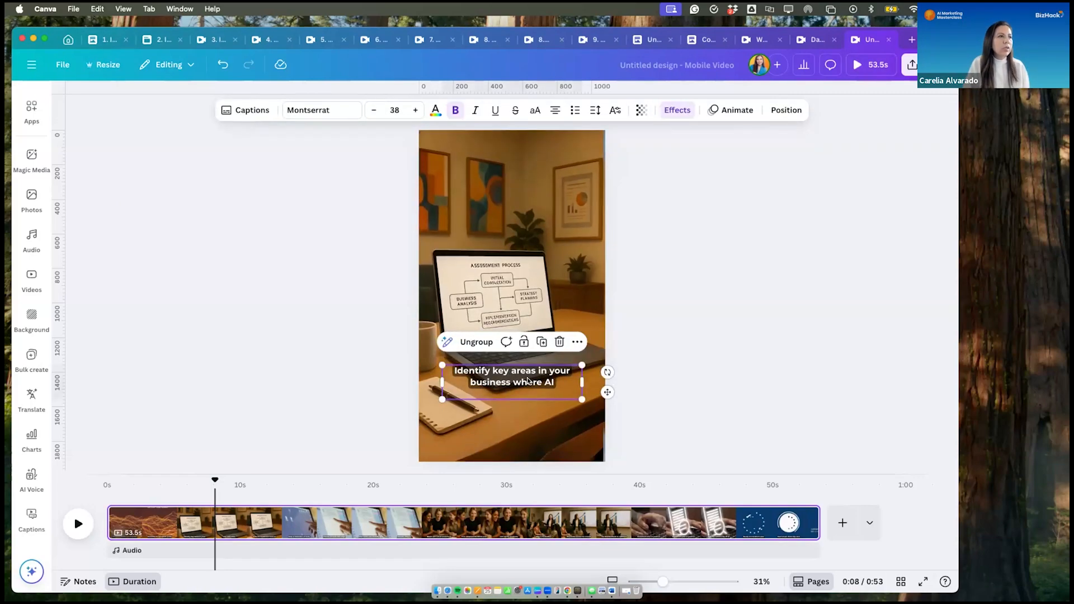
pyautogui.click(527, 380)
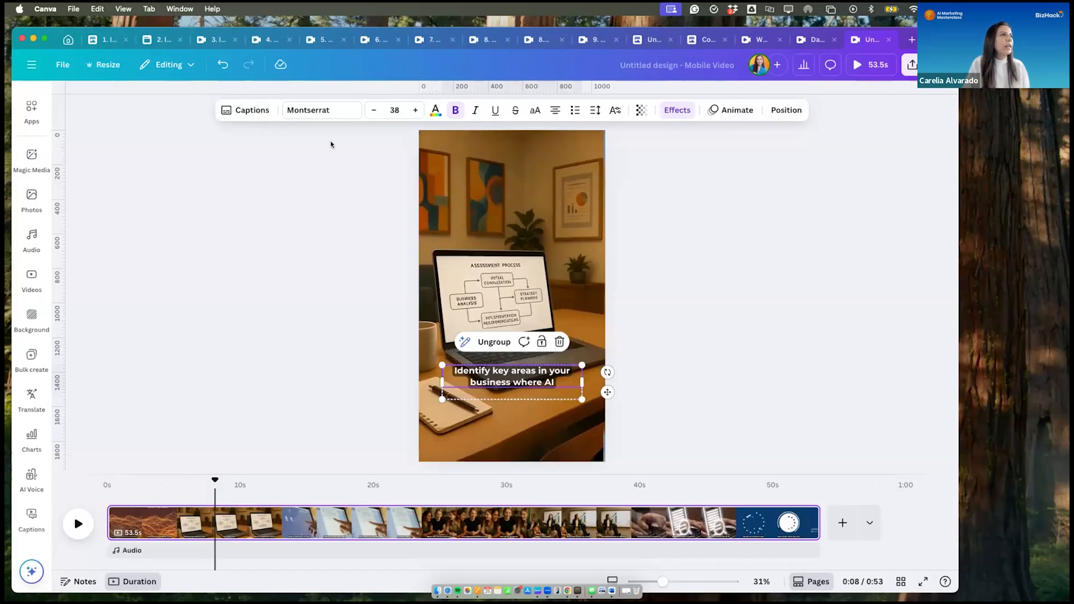
pyautogui.click(435, 109)
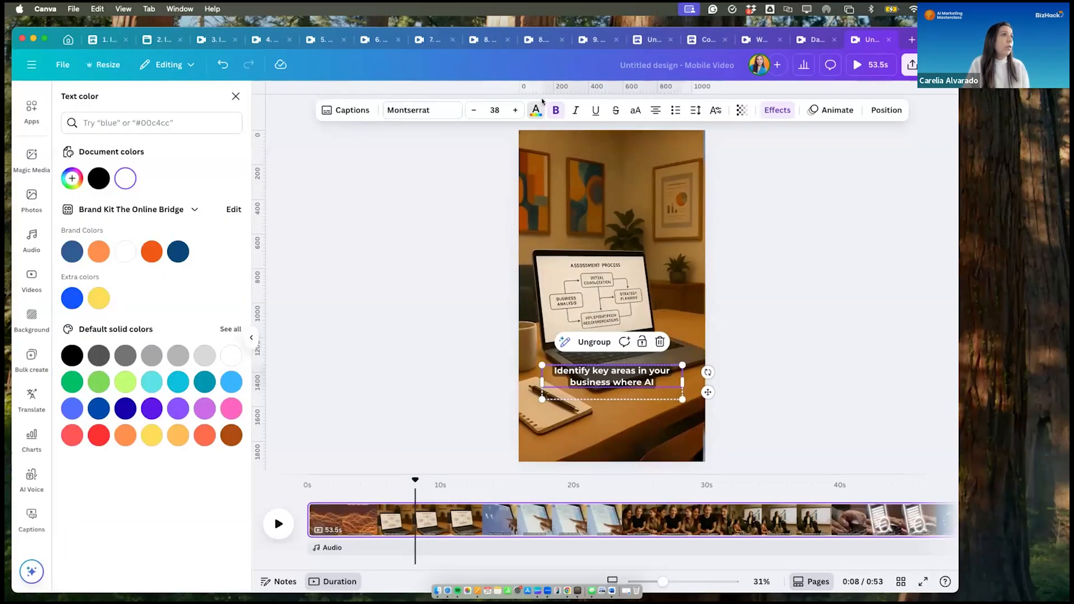
pyautogui.click(421, 110)
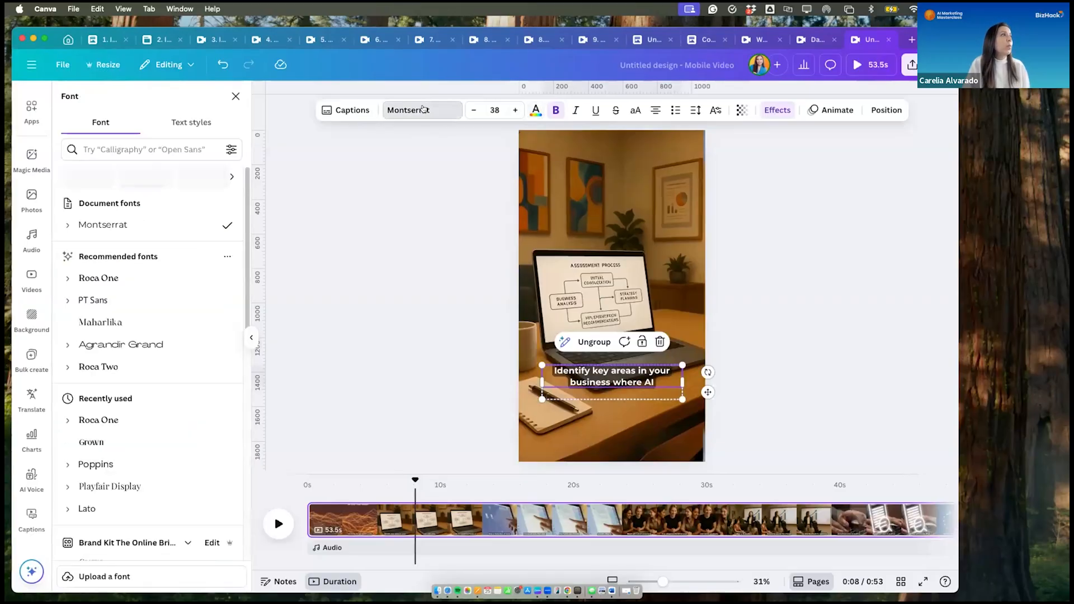
pyautogui.scroll(-5, 106, 363)
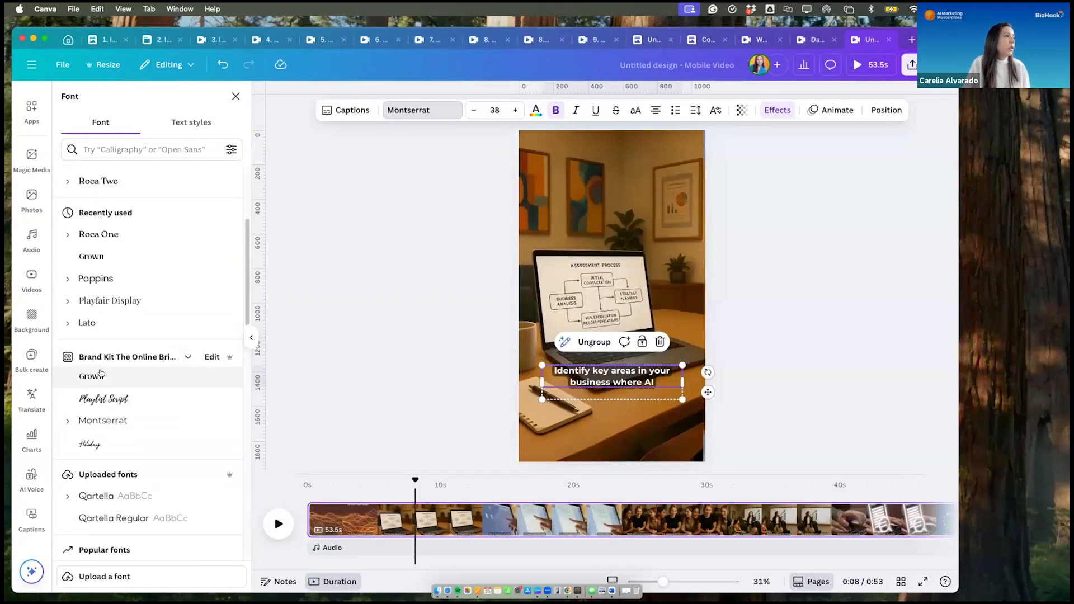
pyautogui.click(107, 421)
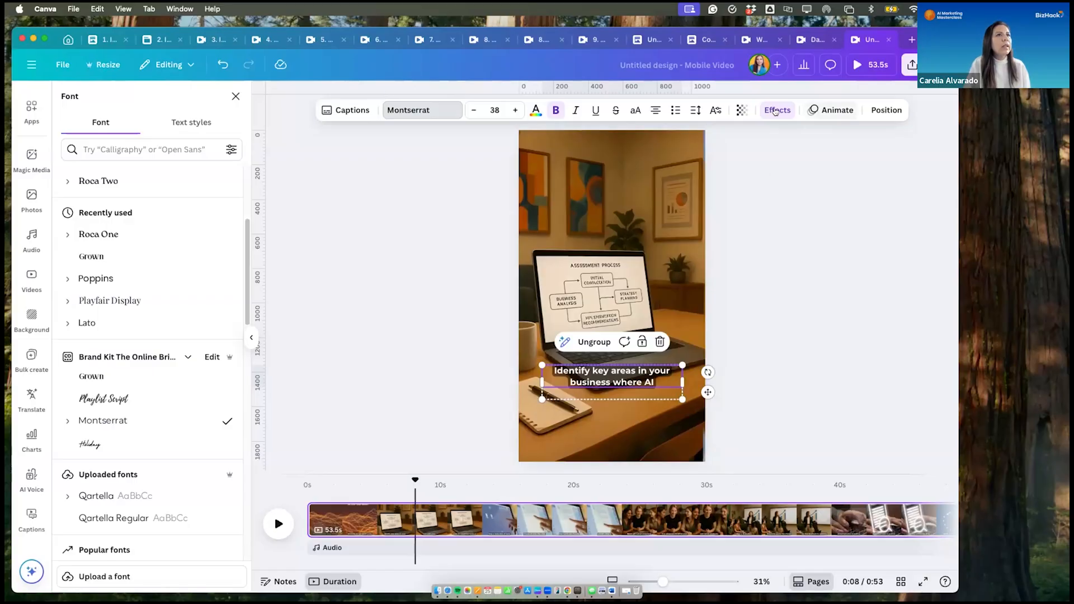
# - Set the Background effect color of the caption "Identify key areas in your business where AI" to the brand kit's medium blue
pyautogui.click(775, 111)
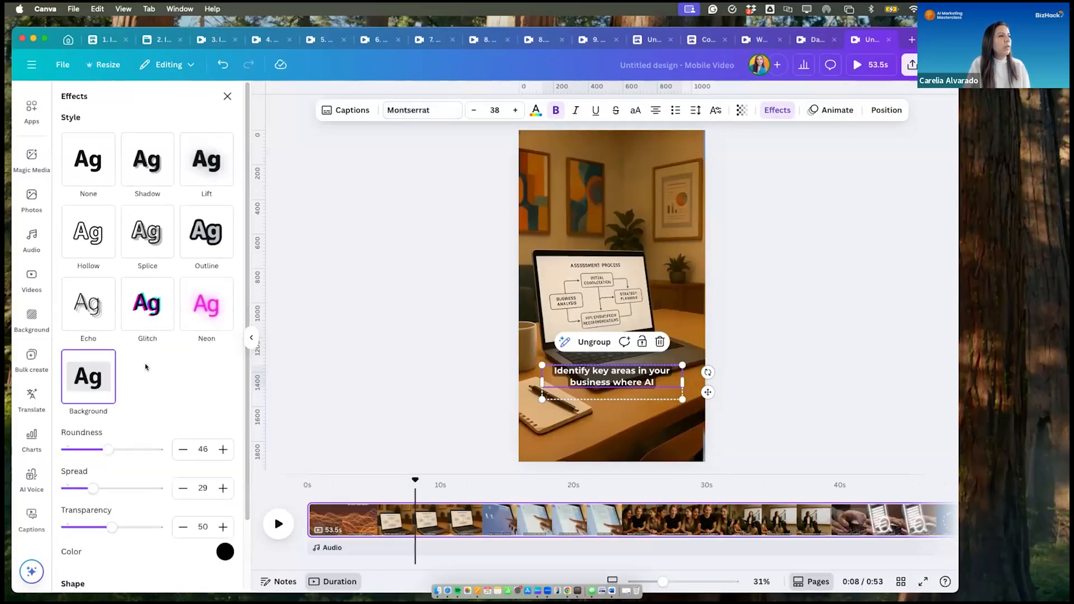
pyautogui.scroll(-2, 146, 367)
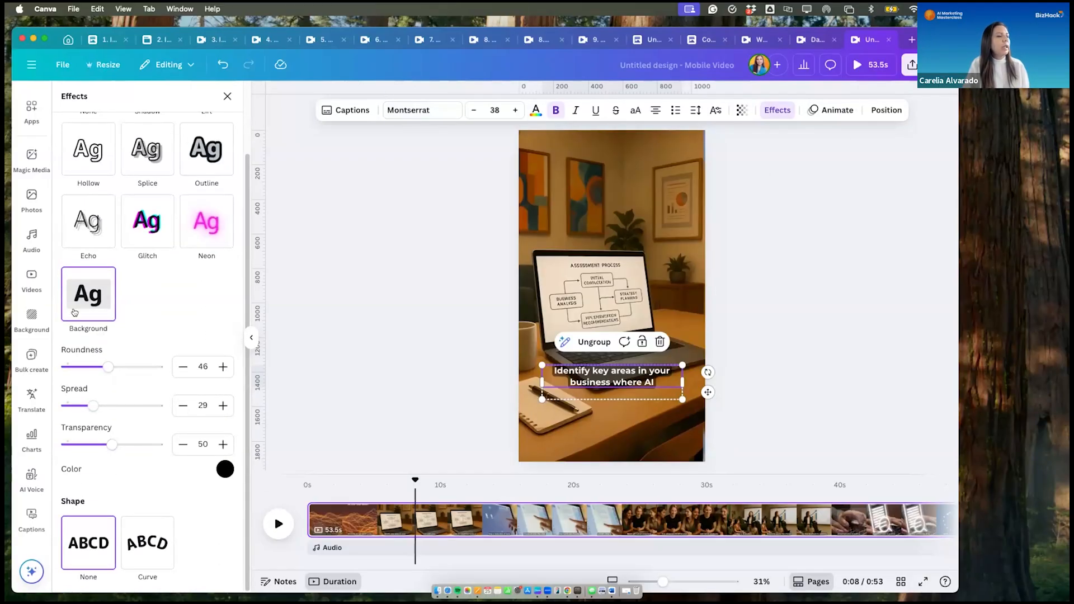
pyautogui.click(218, 474)
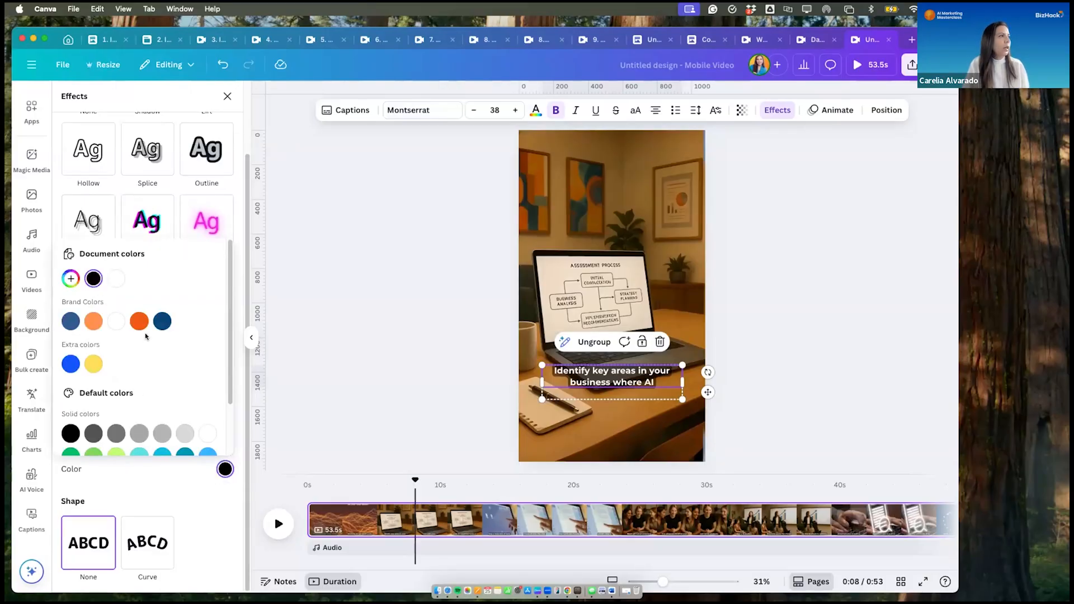
pyautogui.click(68, 322)
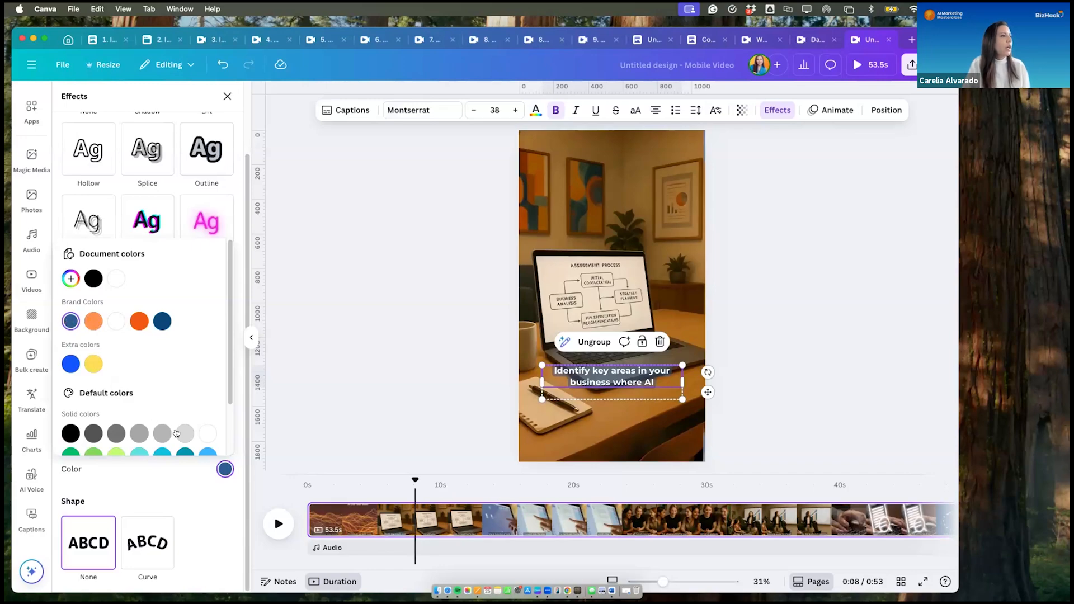
pyautogui.scroll(-1, 174, 432)
pyautogui.scroll(-3, 173, 428)
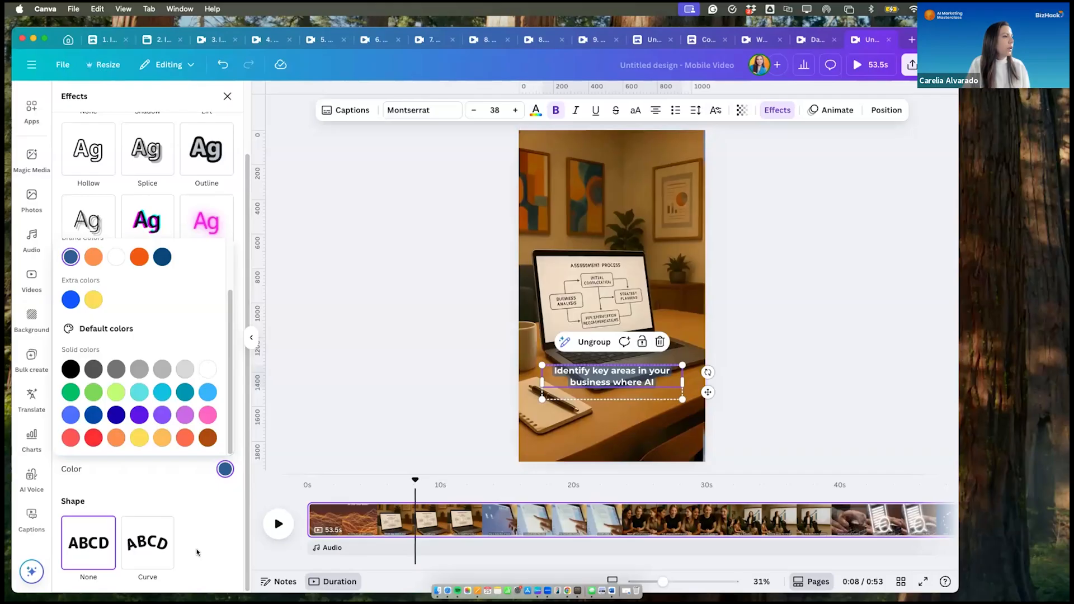
pyautogui.click(315, 345)
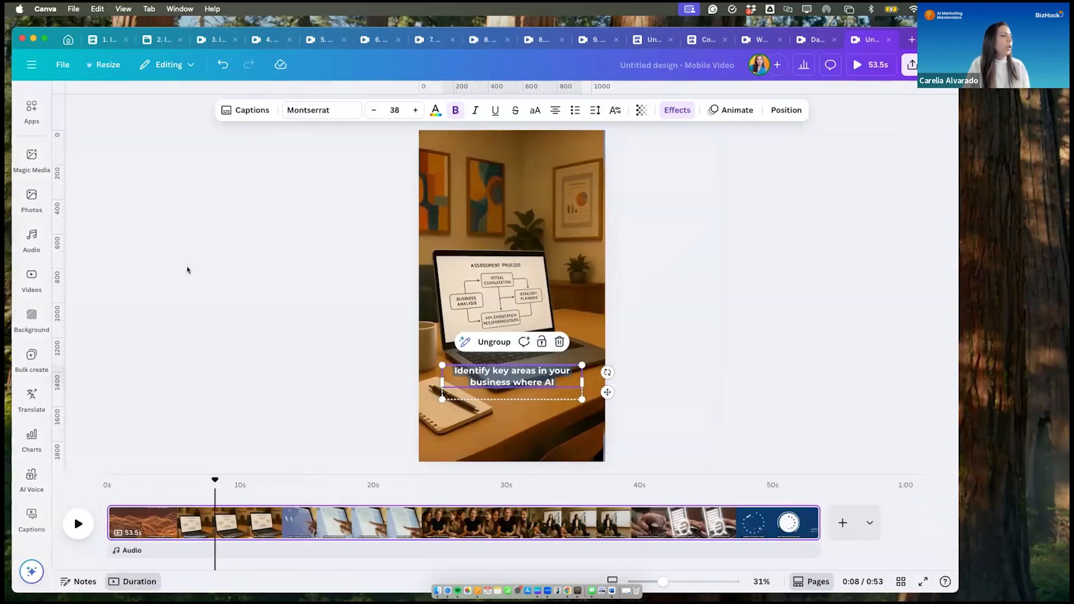
# - Play the reel from the start to check the caption backgrounds, stopping at the "Identify key areas" caption with its caption group selected
pyautogui.moveTo(215, 479); pyautogui.dragTo(88, 475)
pyautogui.click(83, 526)
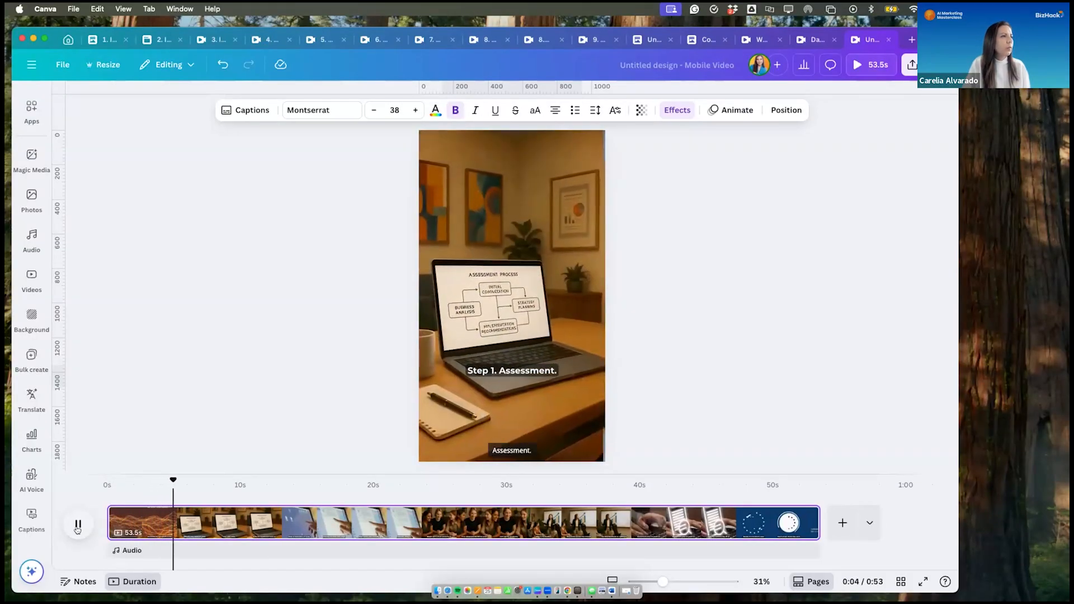
pyautogui.click(522, 377)
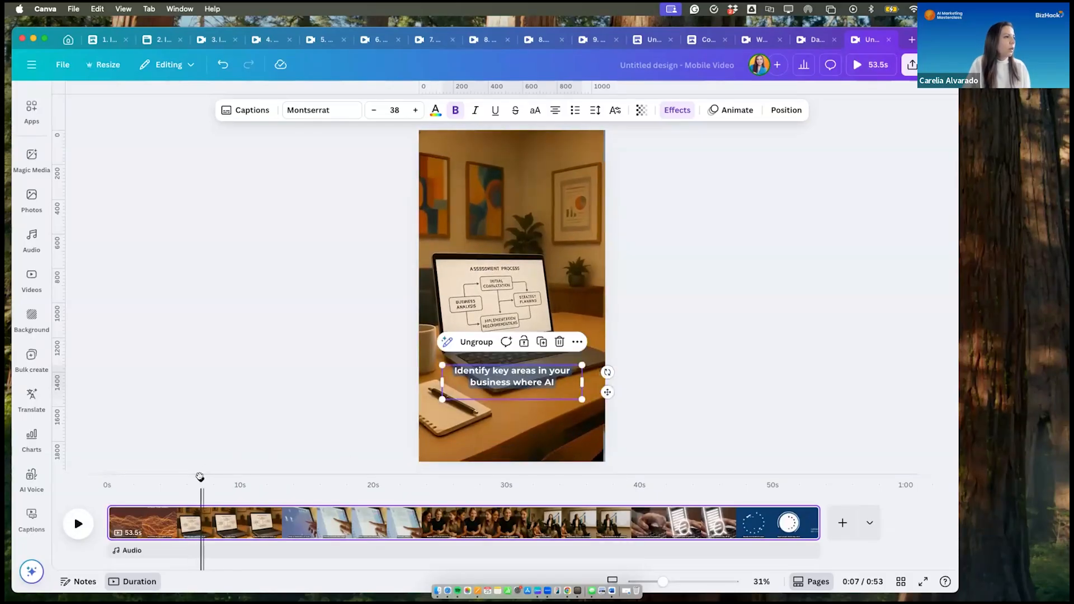
# - Return to the start of the reel and set the Background effect color of the whole caption group to the brand kit's medium blue
pyautogui.moveTo(201, 478); pyautogui.dragTo(101, 470)
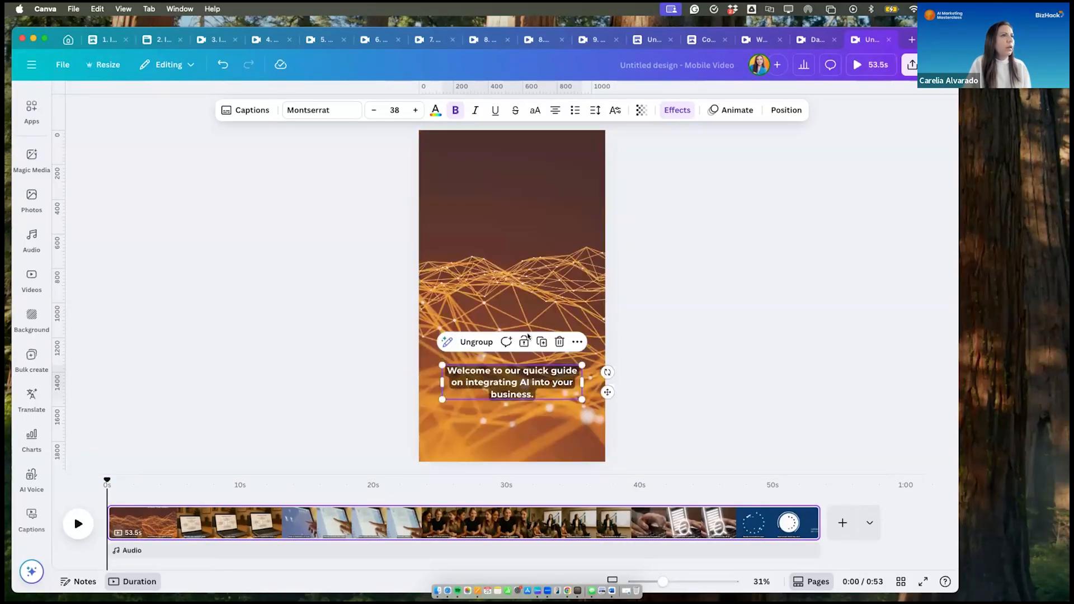
pyautogui.click(676, 110)
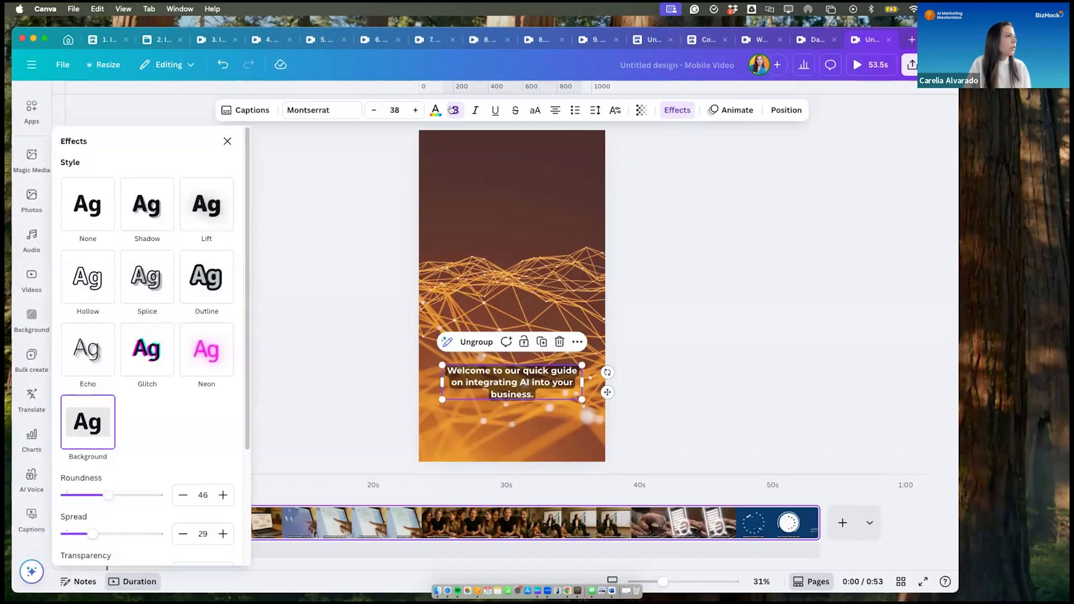
pyautogui.scroll(-3, 137, 447)
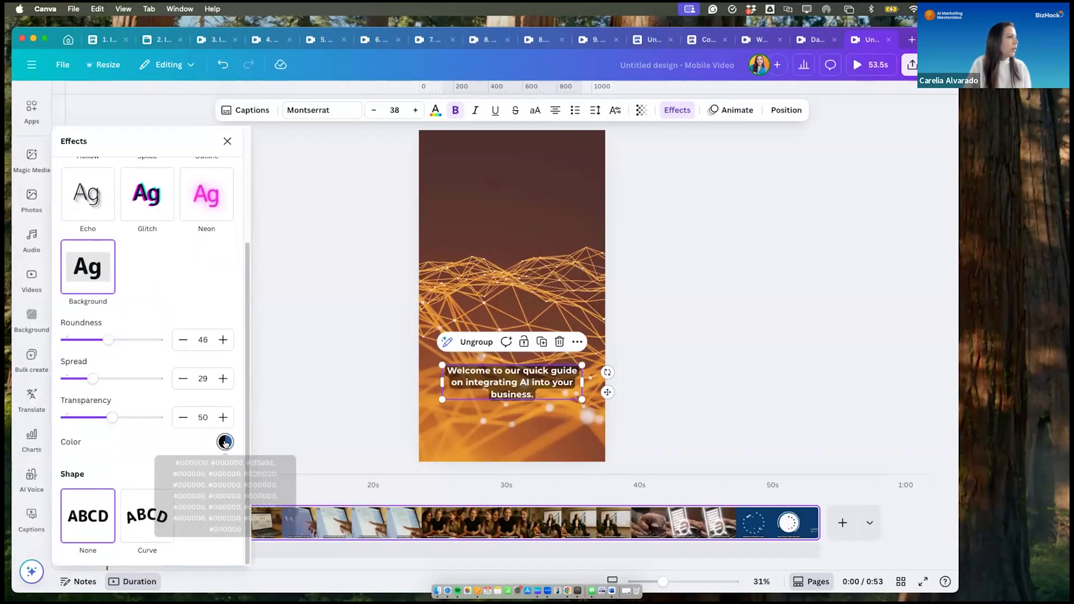
pyautogui.click(223, 442)
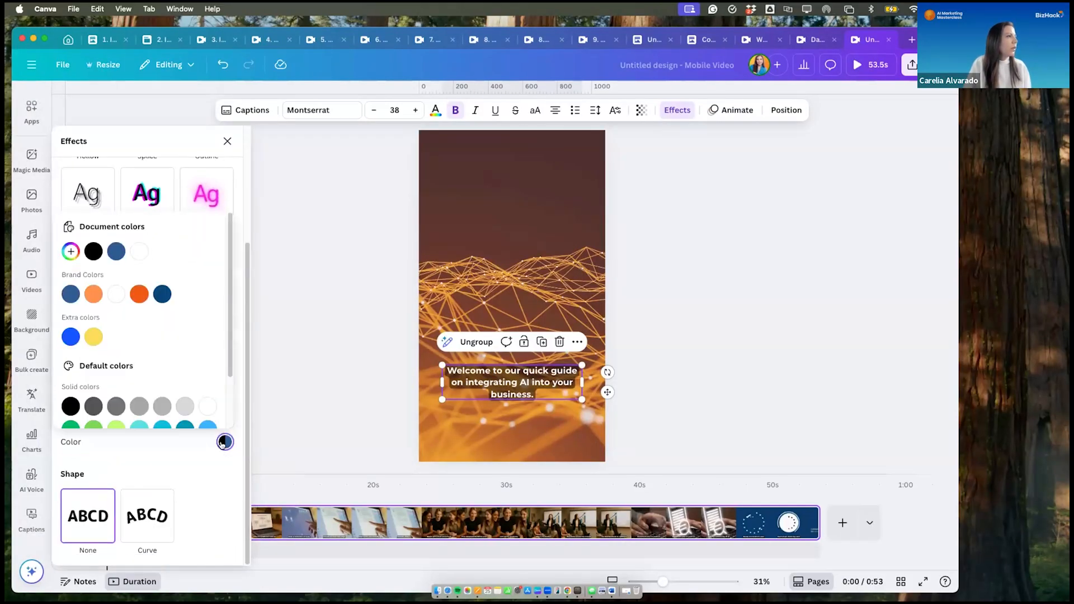
pyautogui.click(71, 294)
pyautogui.scroll(-3, 143, 346)
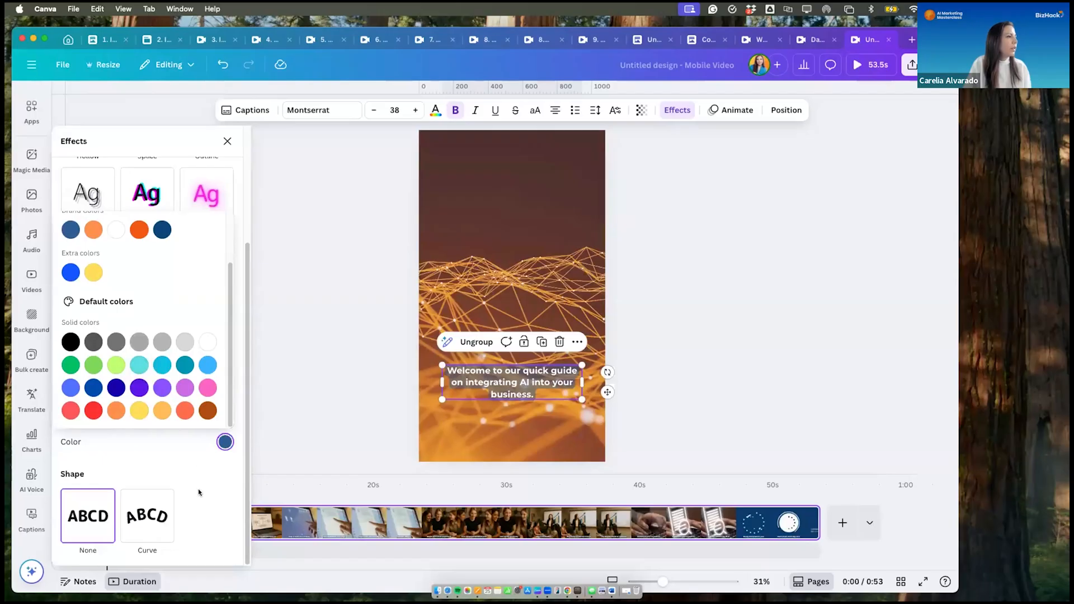
pyautogui.click(197, 514)
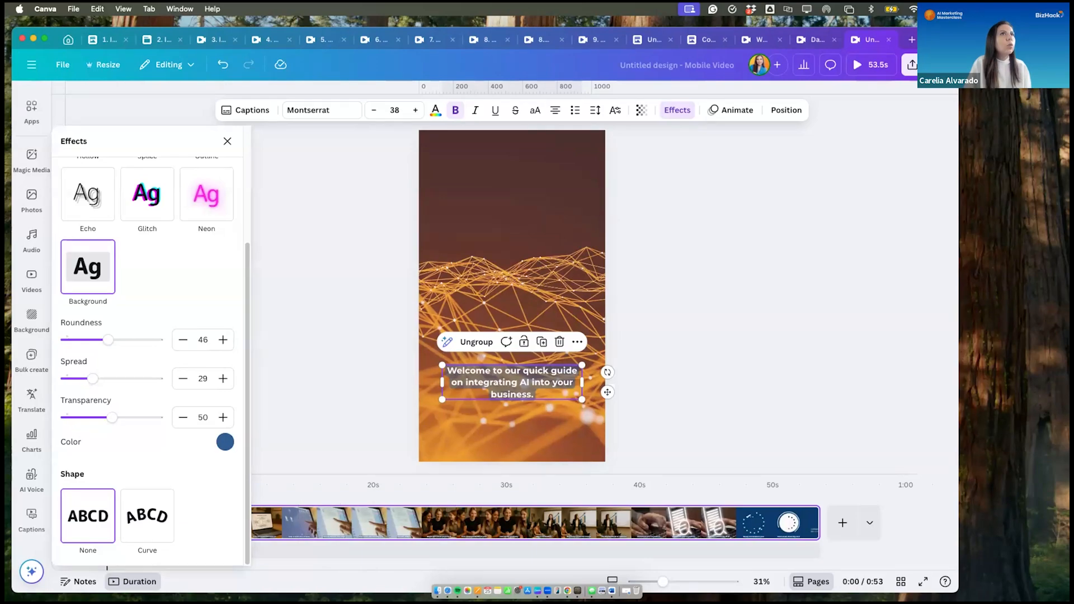
# - Review the caption background color options and play the reel from the start to check the restyled captions
pyautogui.moveTo(937, 39); pyautogui.dragTo(937, 30)
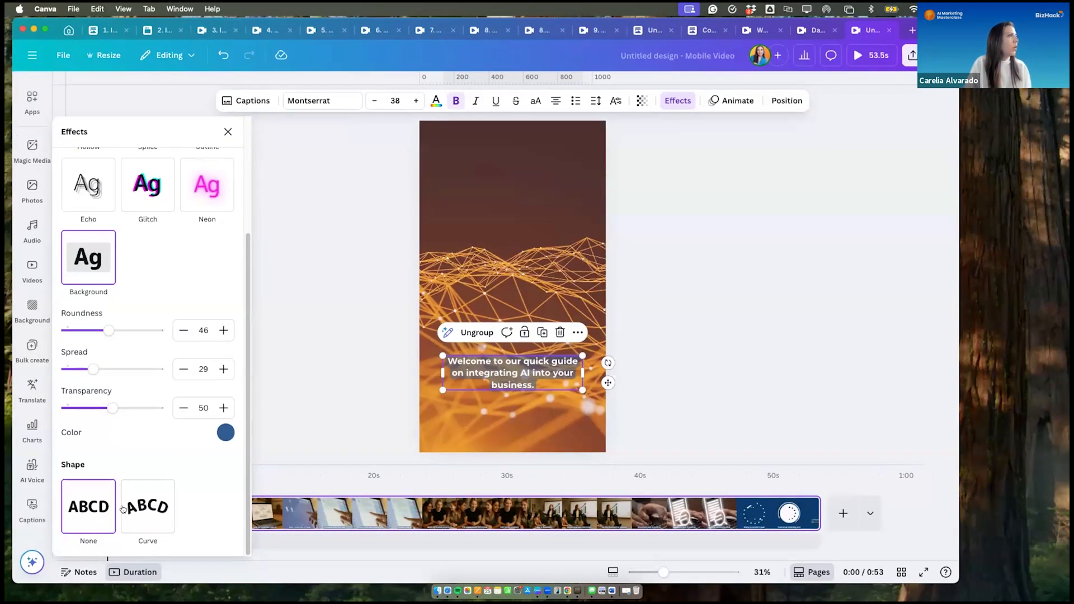
pyautogui.scroll(3, 95, 336)
pyautogui.scroll(-3, 86, 391)
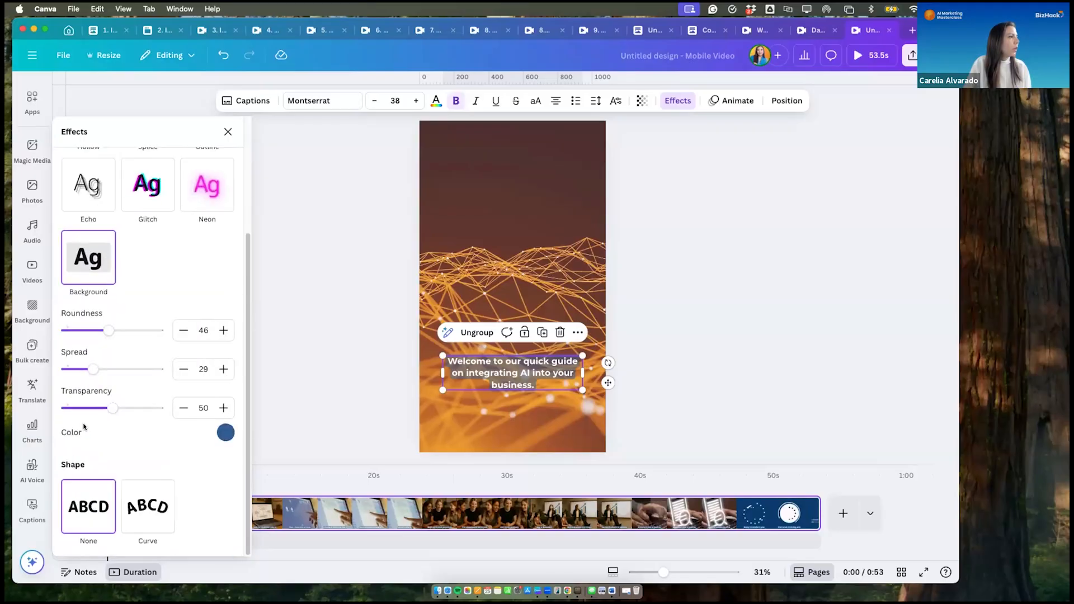
pyautogui.click(225, 434)
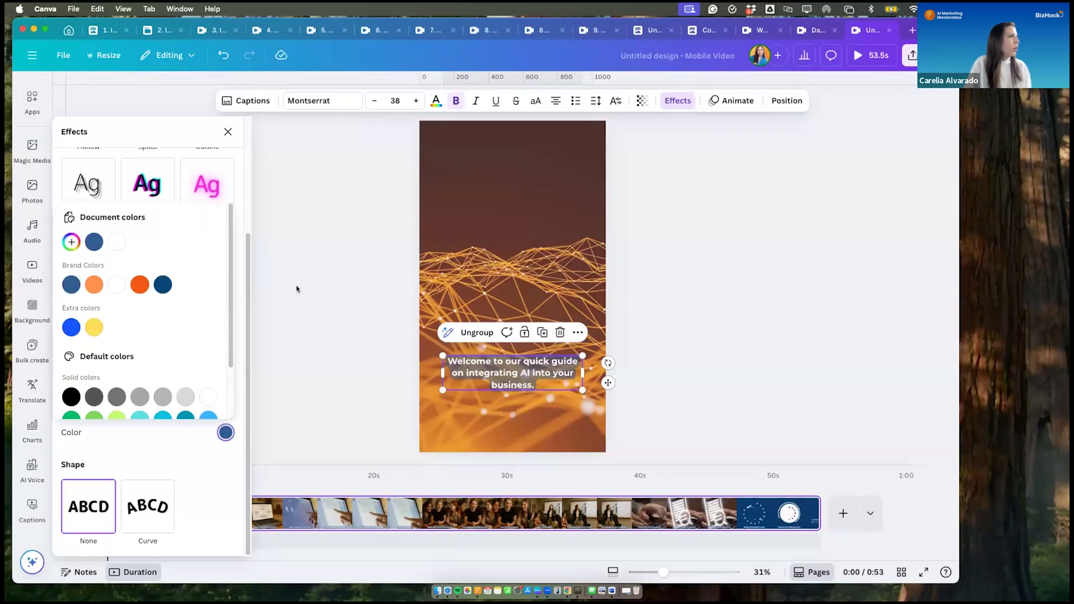
pyautogui.click(355, 280)
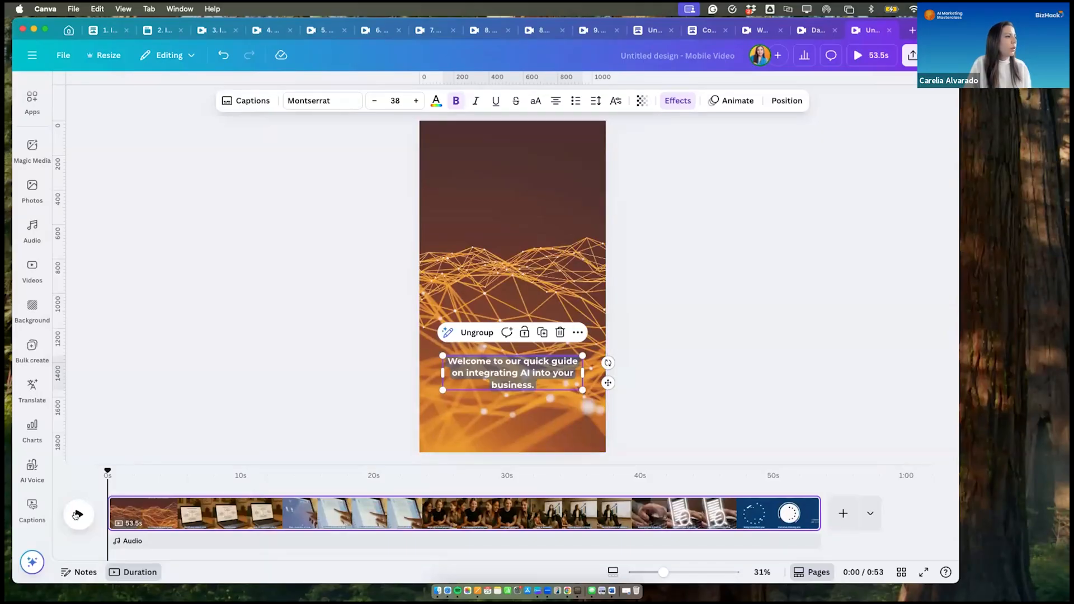
pyautogui.click(77, 514)
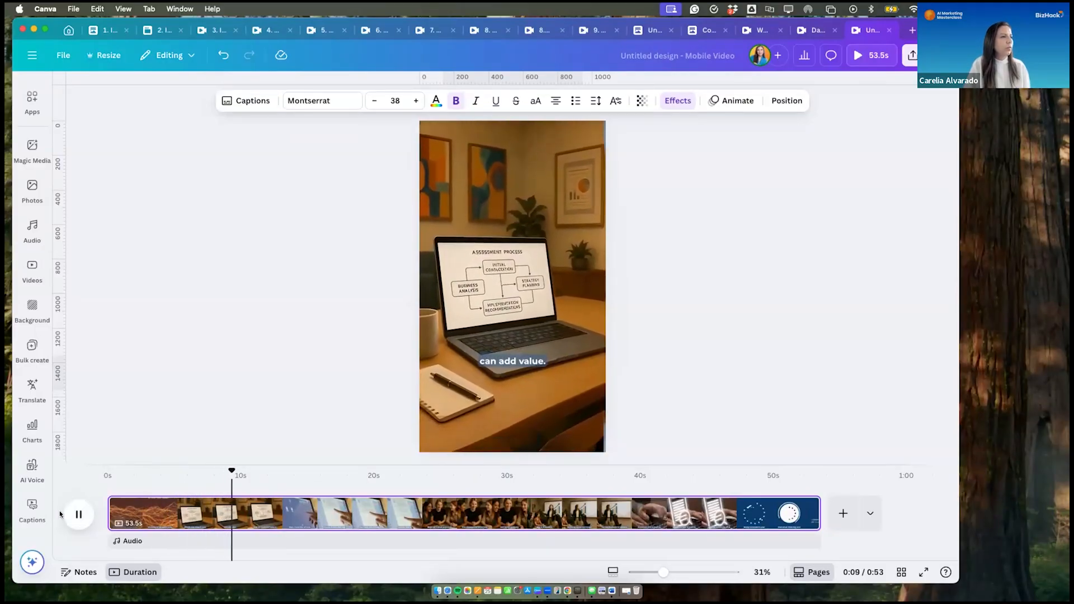
pyautogui.click(79, 514)
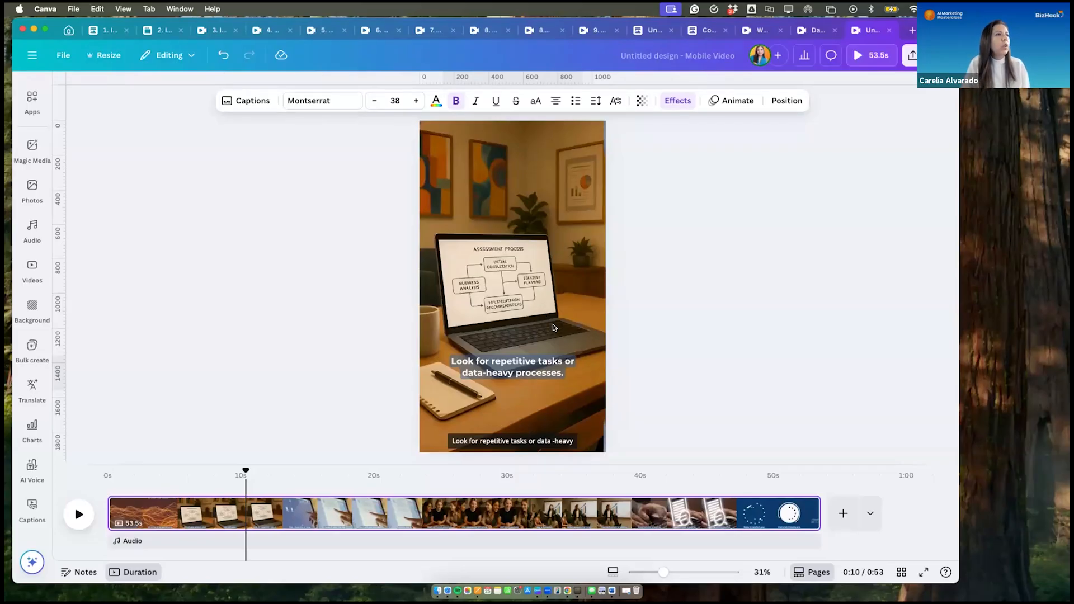
# - Open the captions list for the "Look for repetitive tasks or data-heavy processes." caption and review the lines for badly split sentences
pyautogui.click(534, 367)
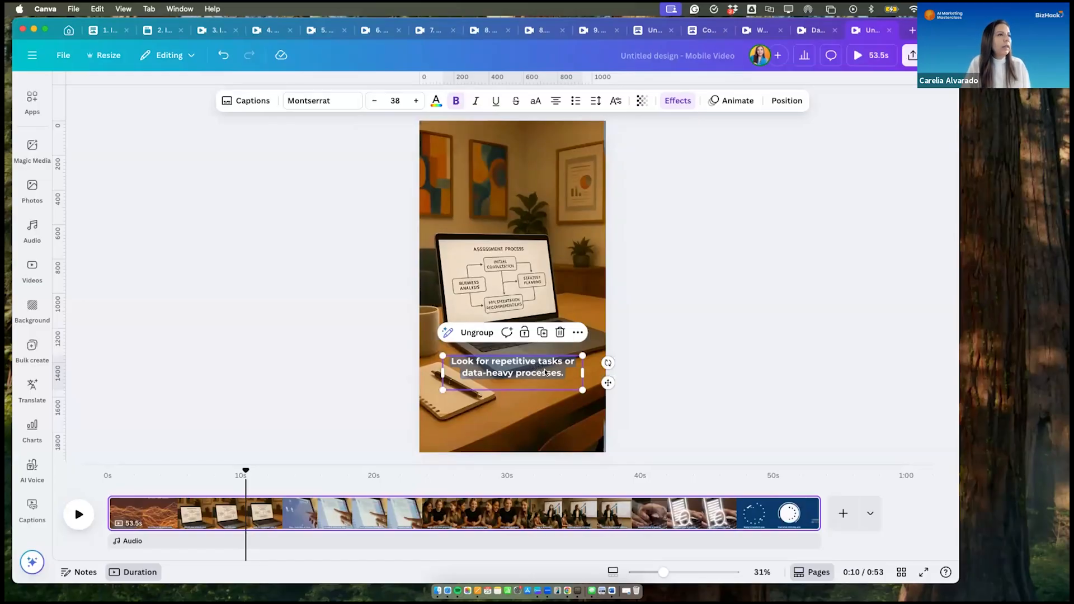
pyautogui.doubleClick(545, 368)
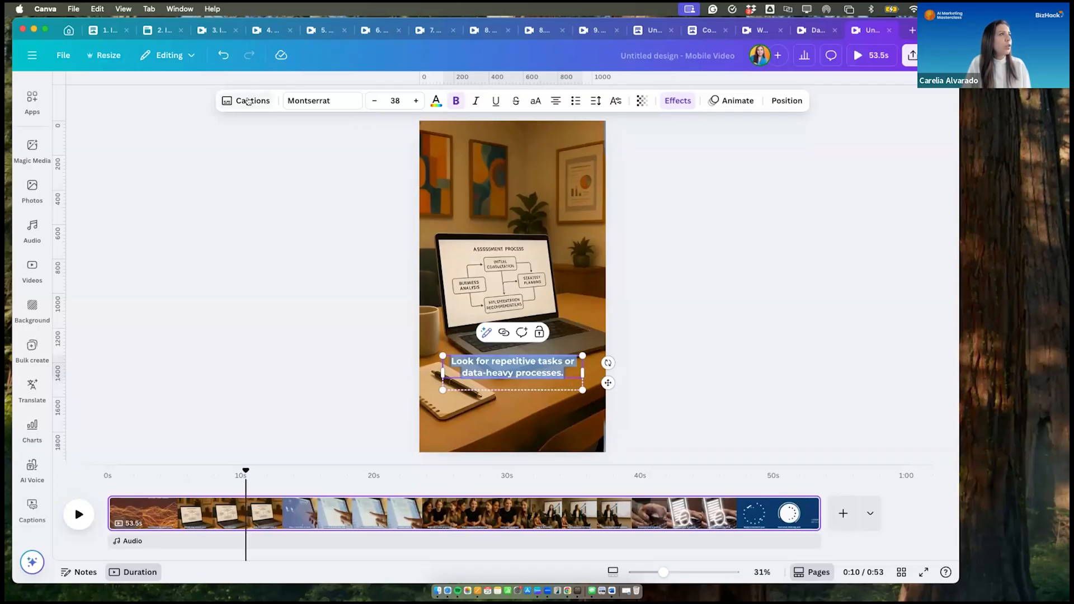
pyautogui.click(248, 101)
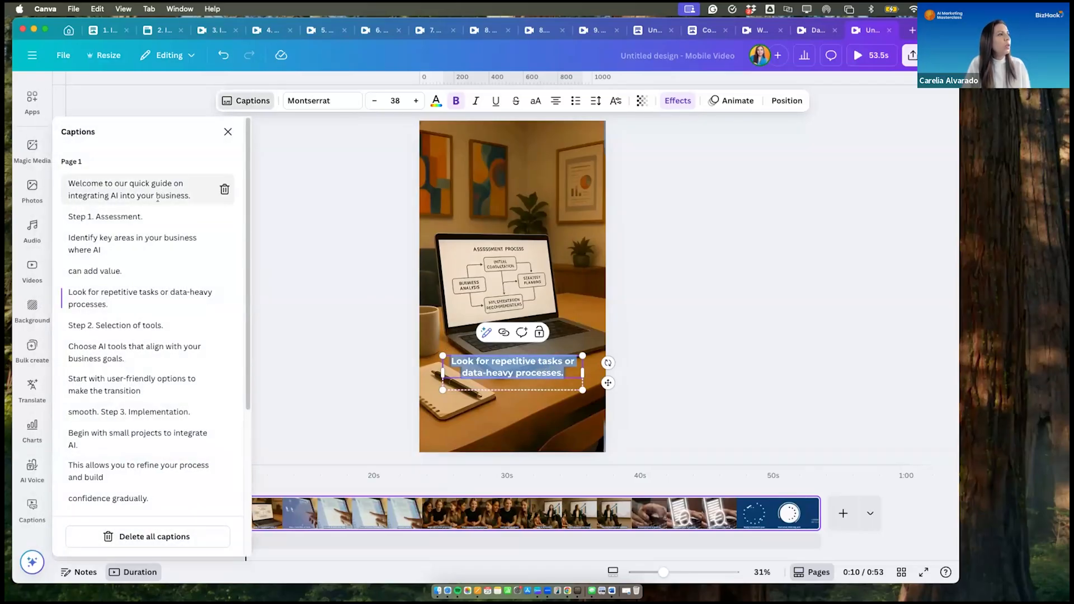
pyautogui.scroll(-2, 151, 335)
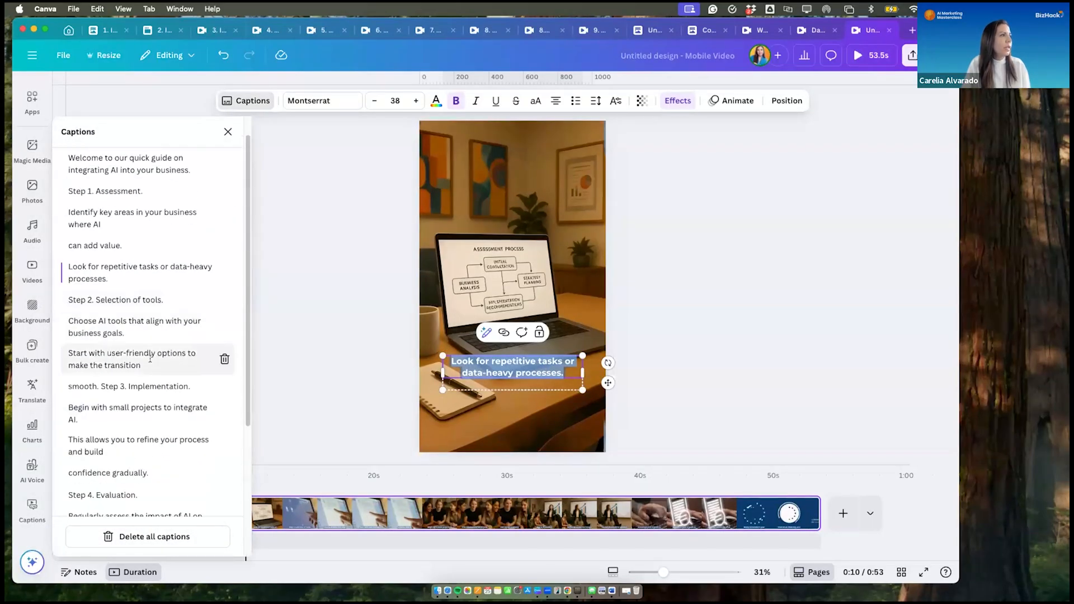
pyautogui.scroll(1, 150, 341)
pyautogui.scroll(-3, 148, 375)
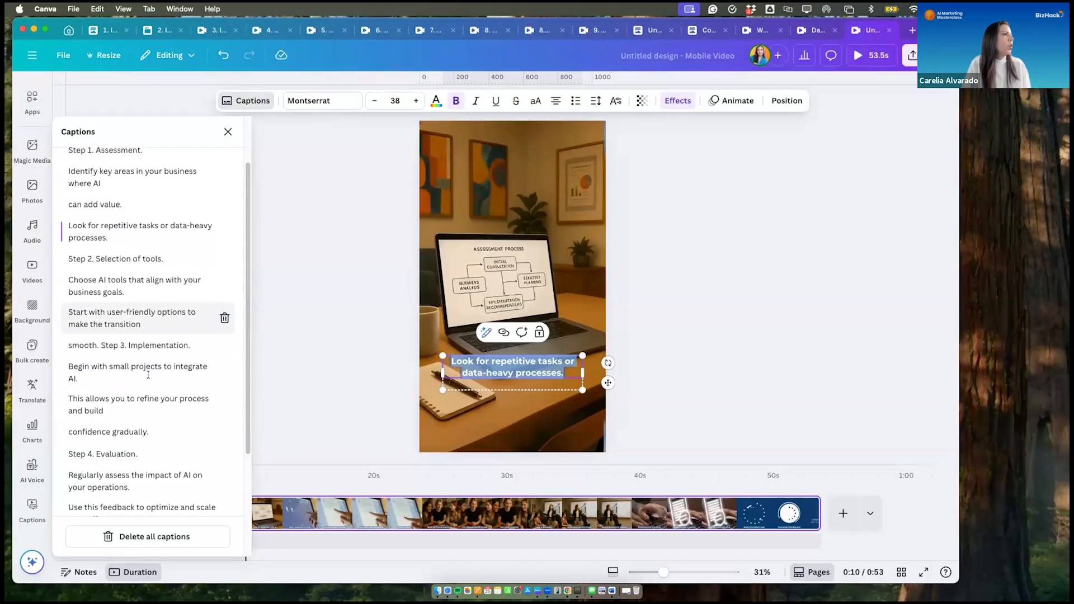
# - Move the word "smooth." from the "Step 3. Implementation." caption to the end of the preceding caption, "Start with user-friendly options to make the transition"
pyautogui.click(97, 347)
pyautogui.doubleClick(82, 344)
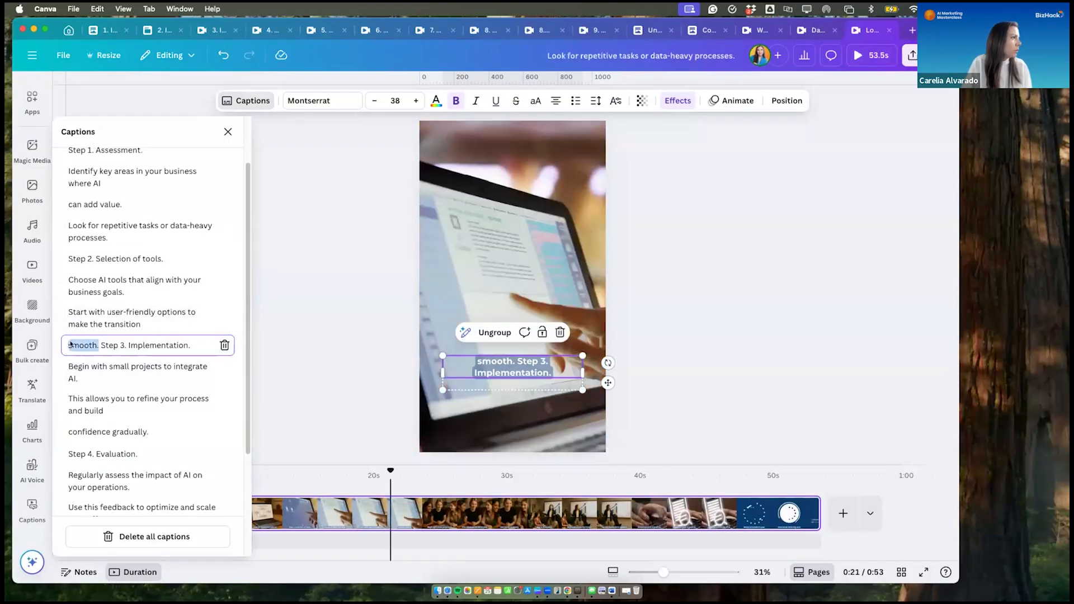
pyautogui.rightClick(76, 345)
pyautogui.click(93, 367)
pyautogui.click(140, 325)
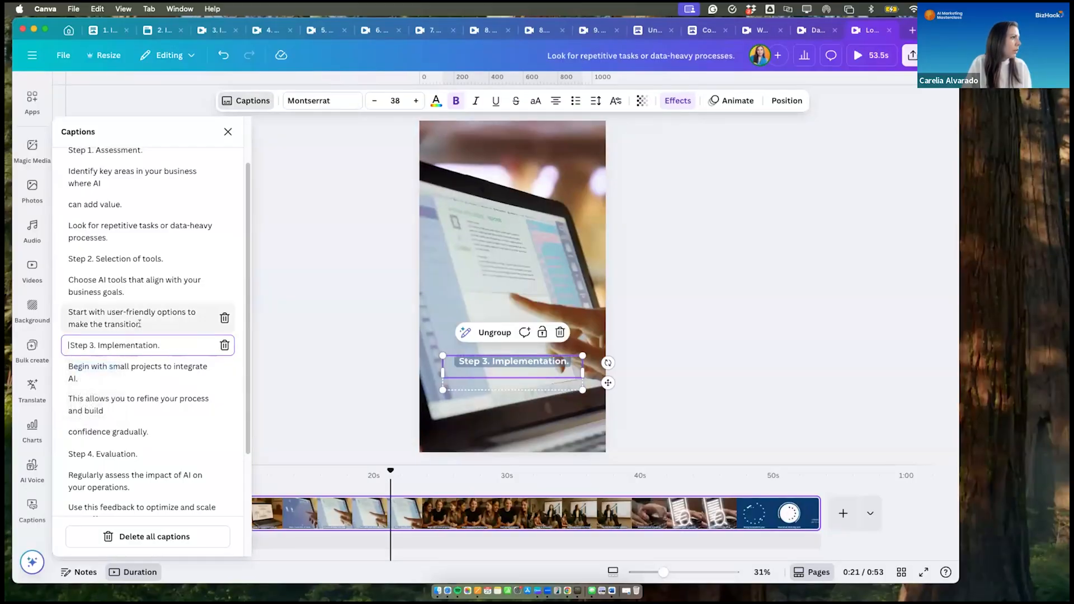
pyautogui.write('smooth.')
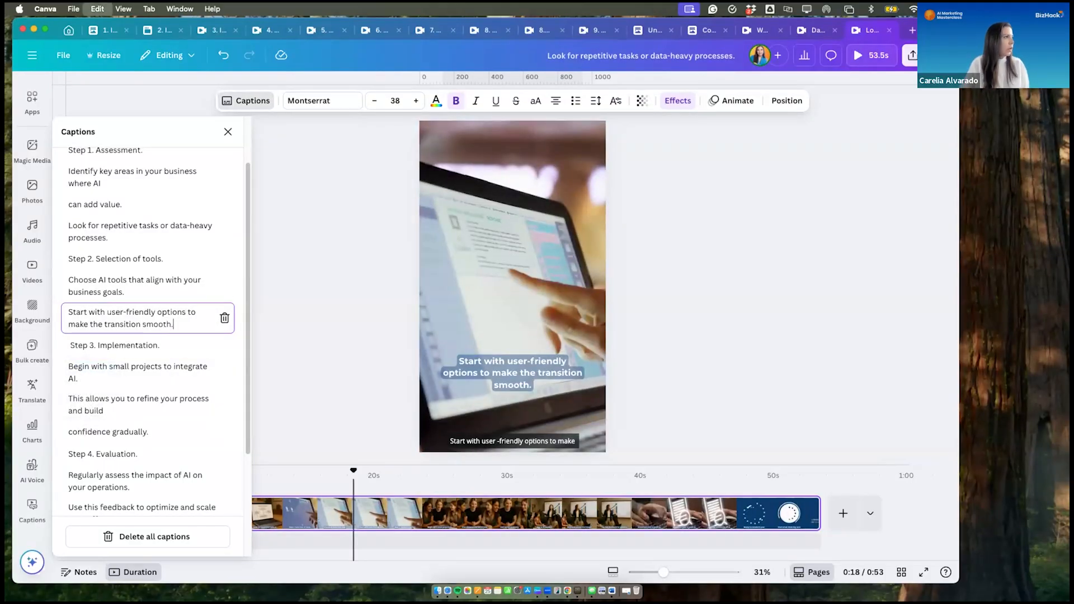
# - Check the captions from "Begin with small projects to integrate AI." onward, then play the reel from the start to "Step 1. Assessment."
pyautogui.click(150, 378)
pyautogui.scroll(-3, 148, 410)
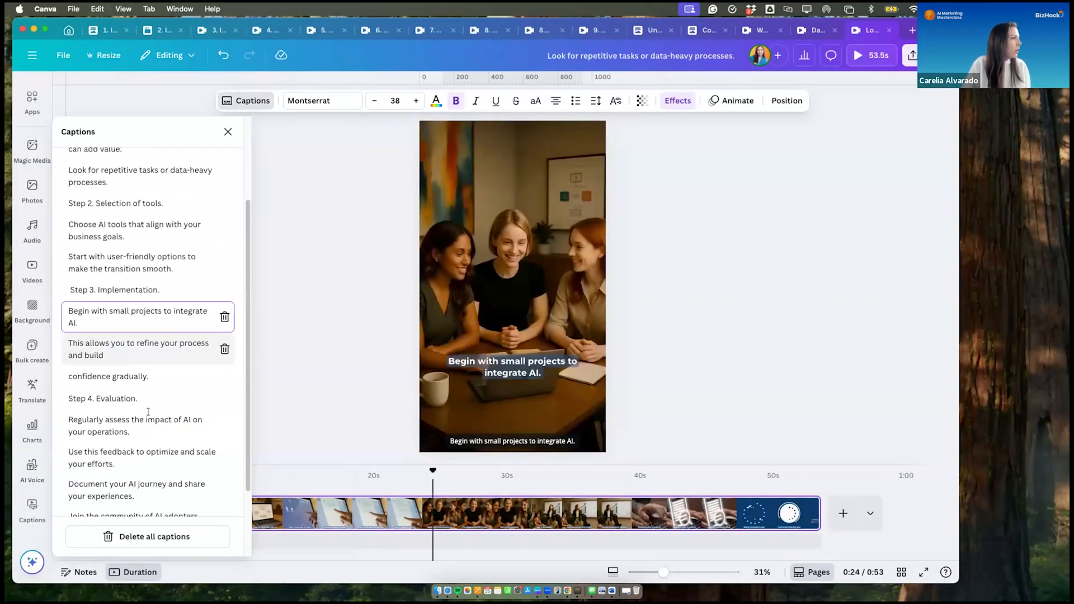
pyautogui.click(391, 447)
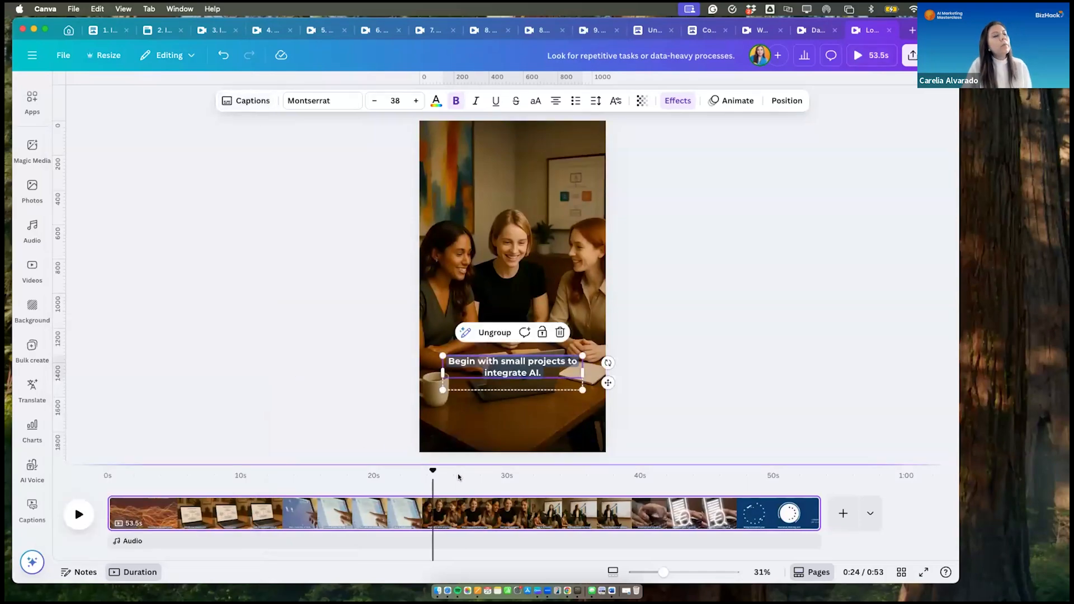
pyautogui.moveTo(315, 460); pyautogui.dragTo(86, 471)
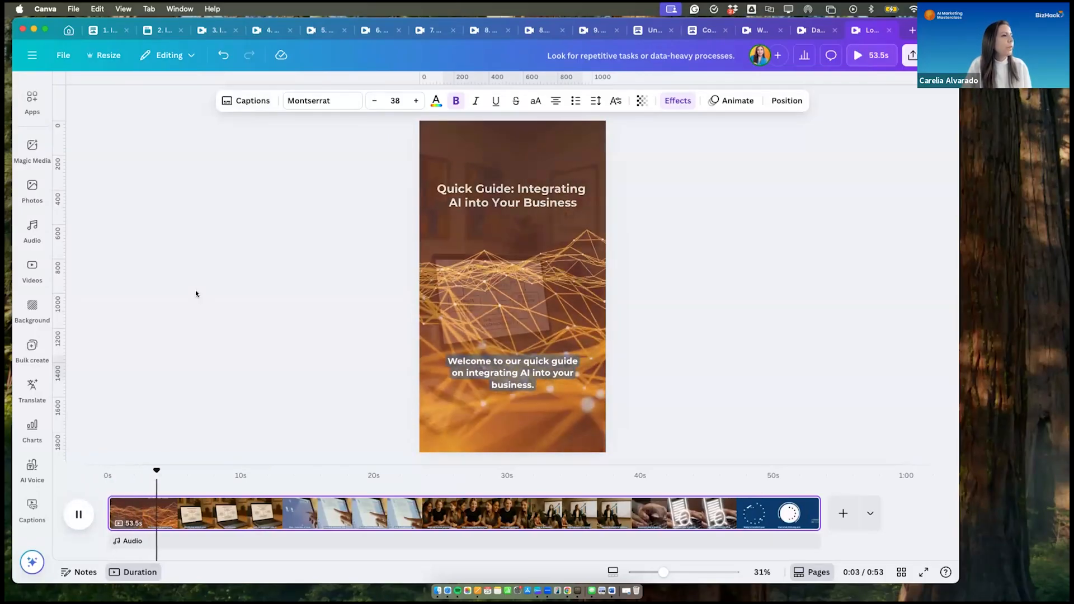
pyautogui.press('space')
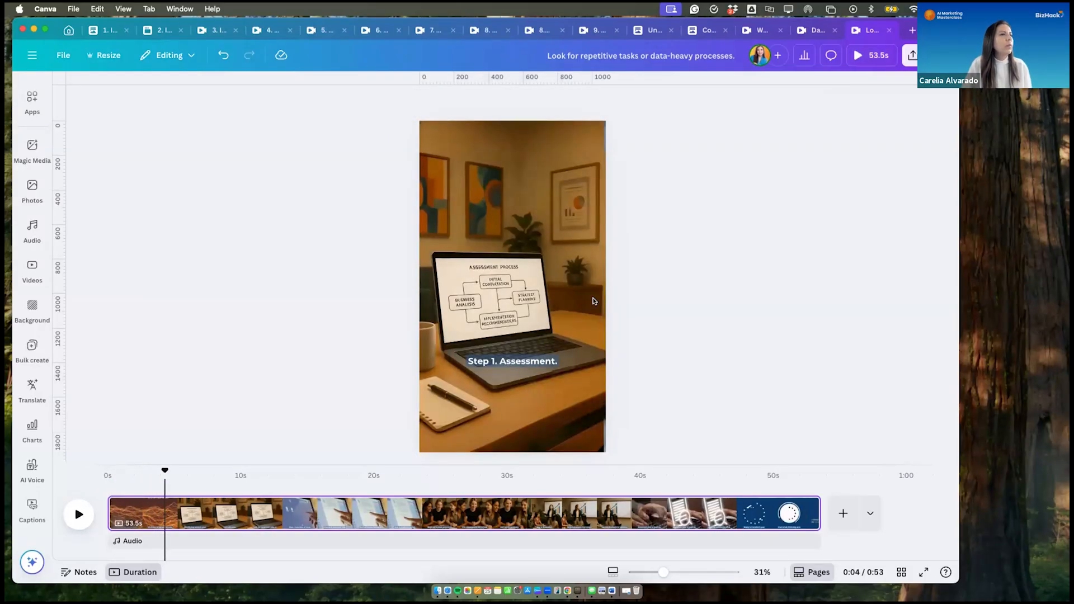
# - Turn on Enhance voice in the audio tools for the reel's video clip
pyautogui.click(549, 193)
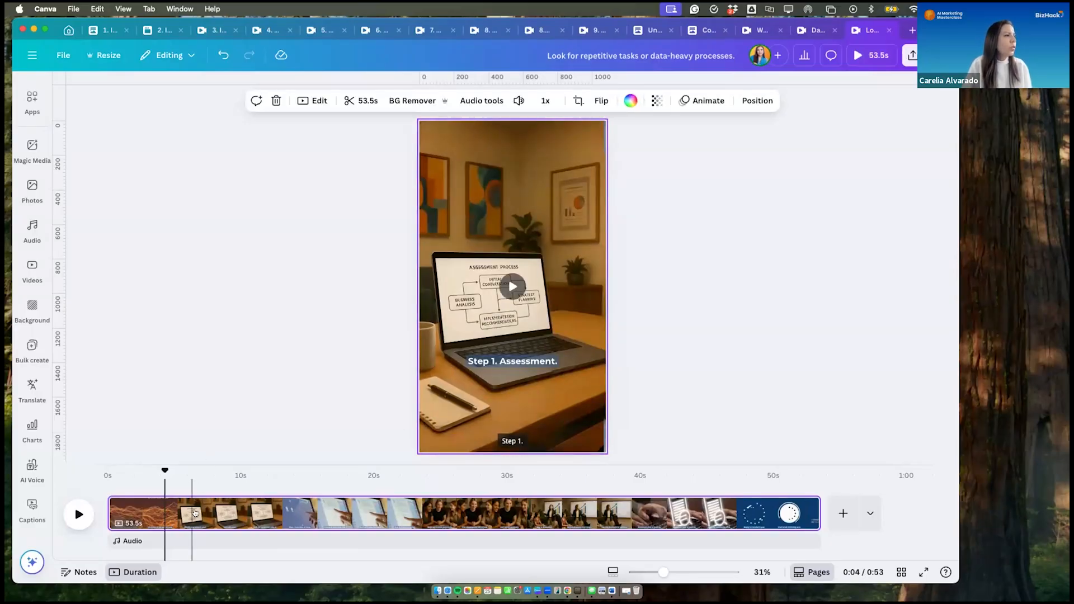
pyautogui.click(195, 513)
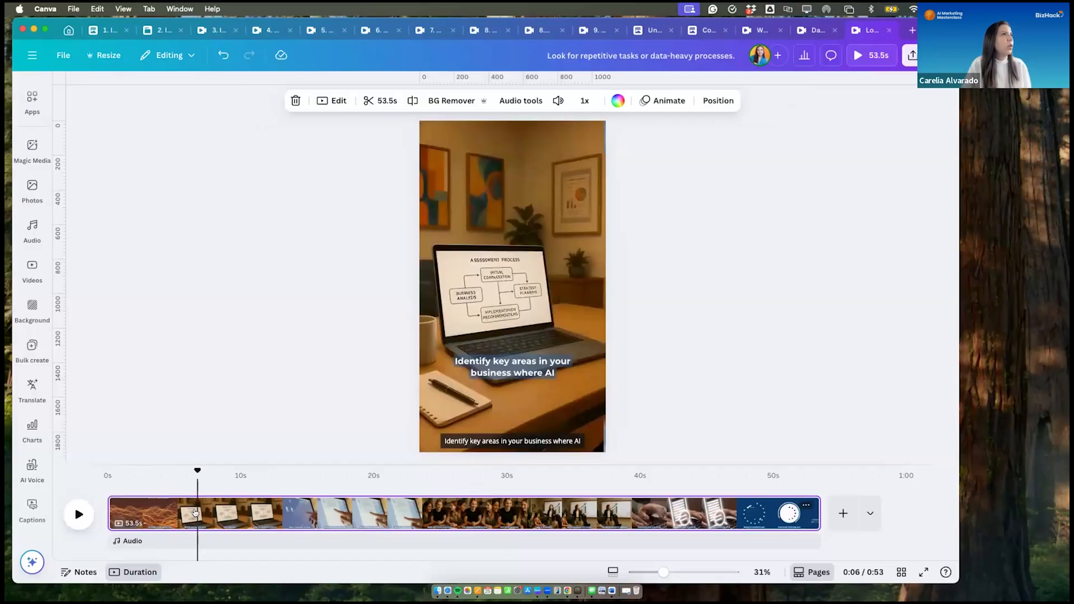
pyautogui.click(526, 100)
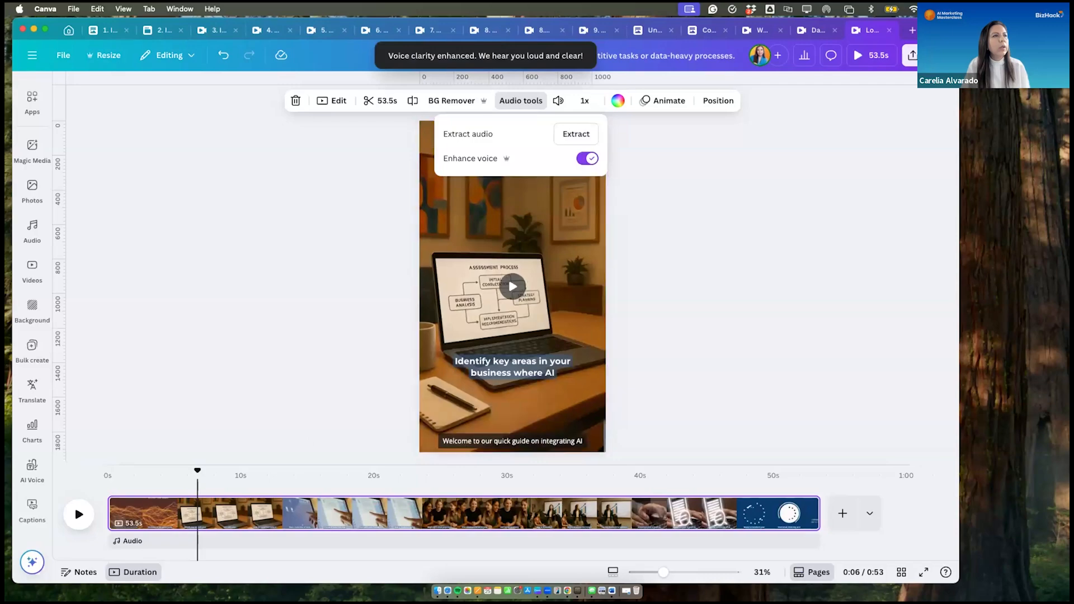
pyautogui.click(738, 250)
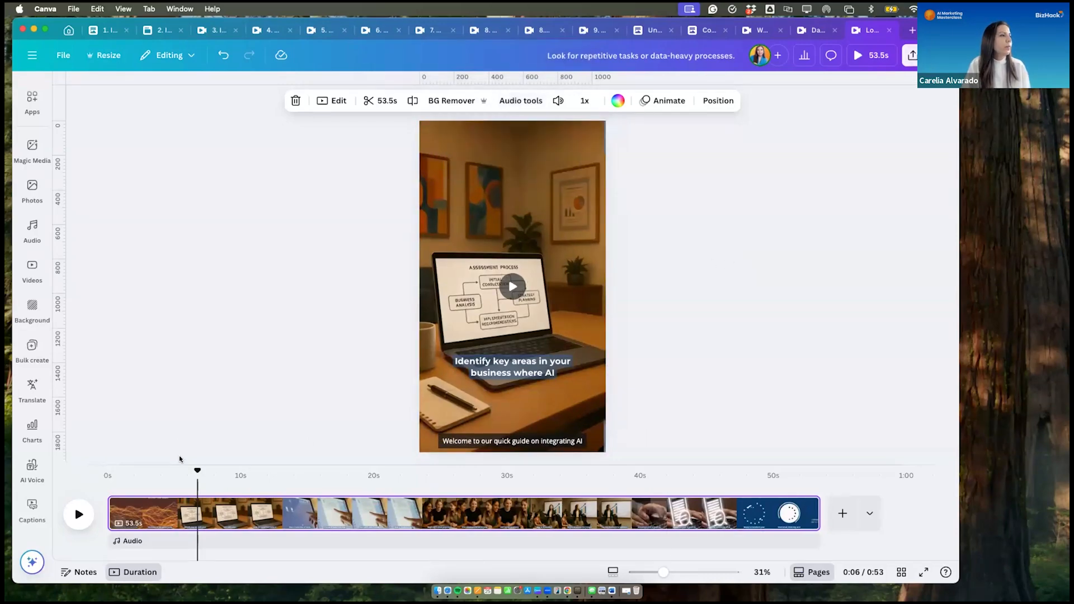
# - Play the reel from the start to check the enhanced voice, pausing at the "Look for repetitive tasks" caption
pyautogui.moveTo(196, 470); pyautogui.dragTo(91, 464)
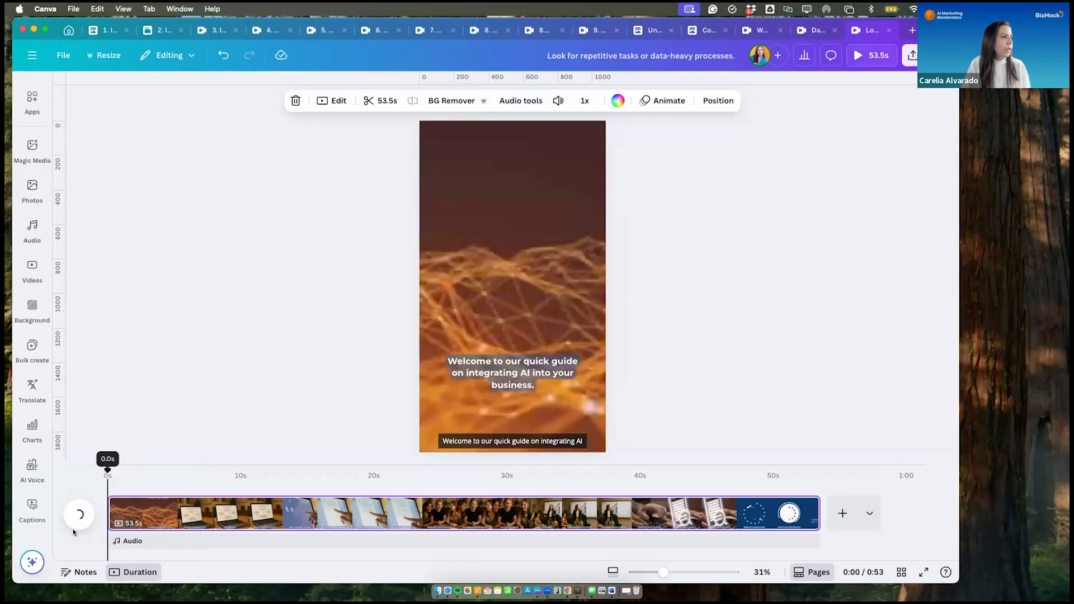
pyautogui.click(79, 513)
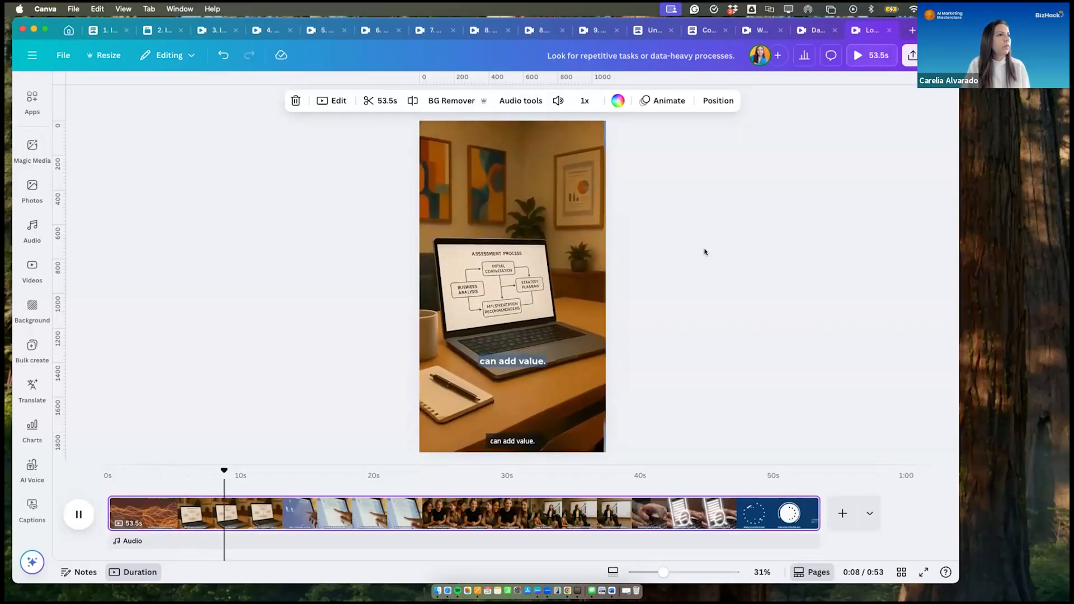
pyautogui.click(76, 512)
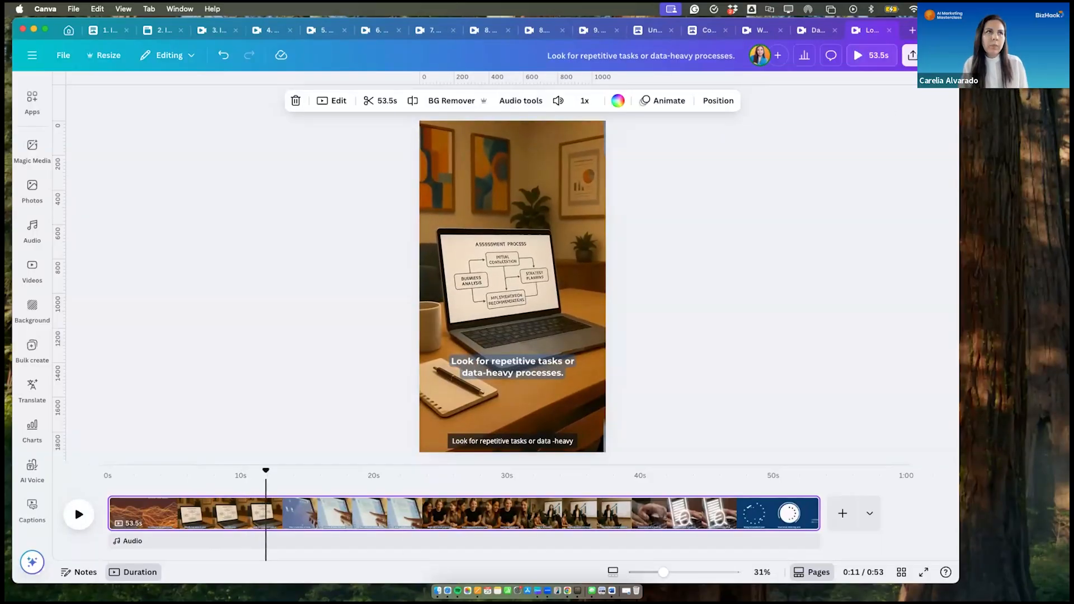
# - Open the sharing options and present the finished reel in full screen
pyautogui.click(910, 55)
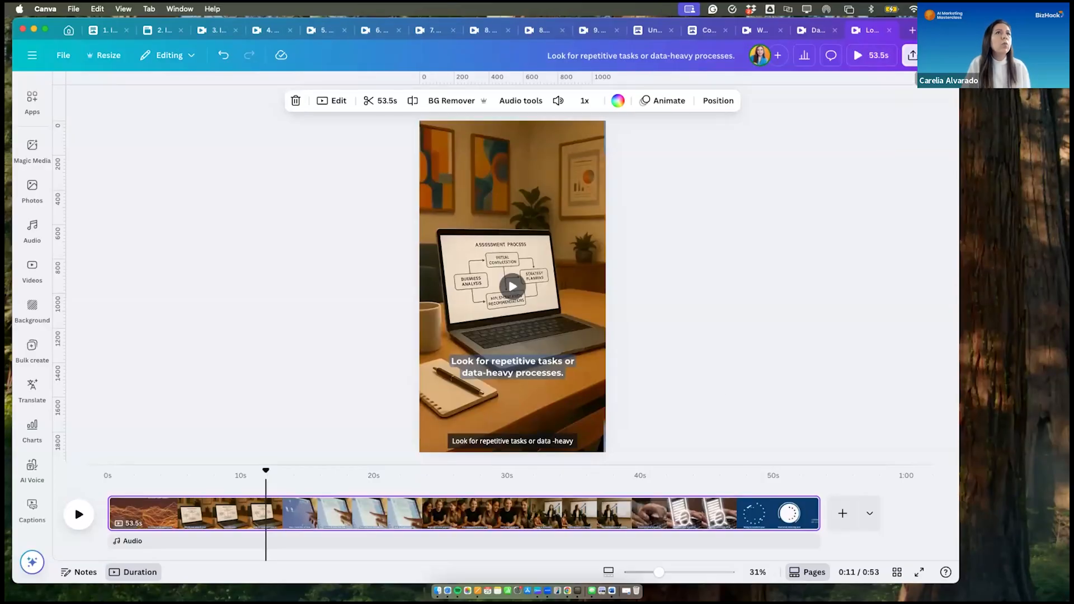
pyautogui.click(926, 56)
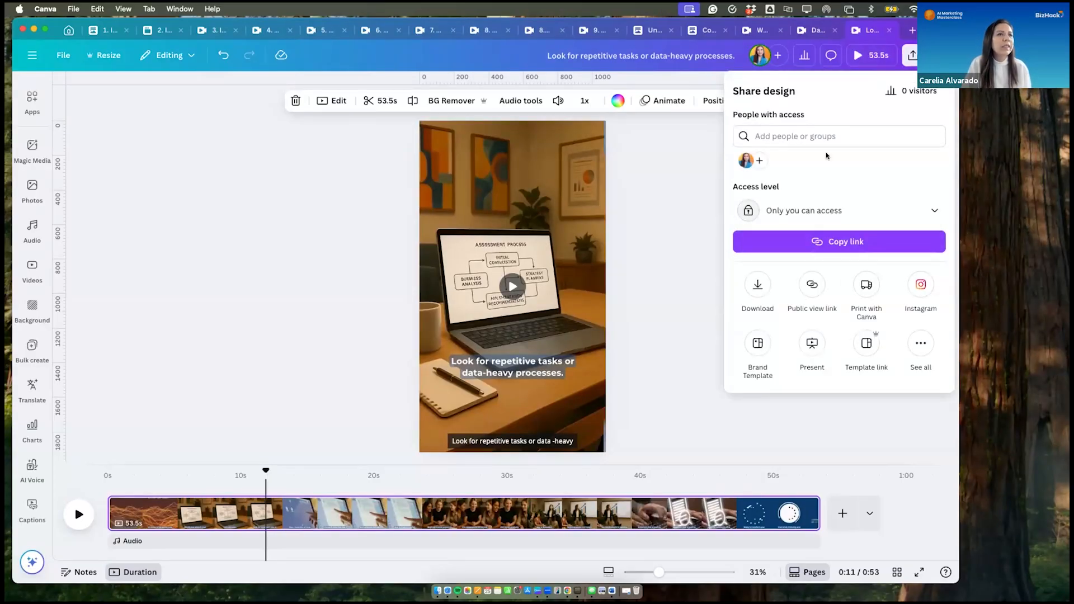
pyautogui.click(812, 343)
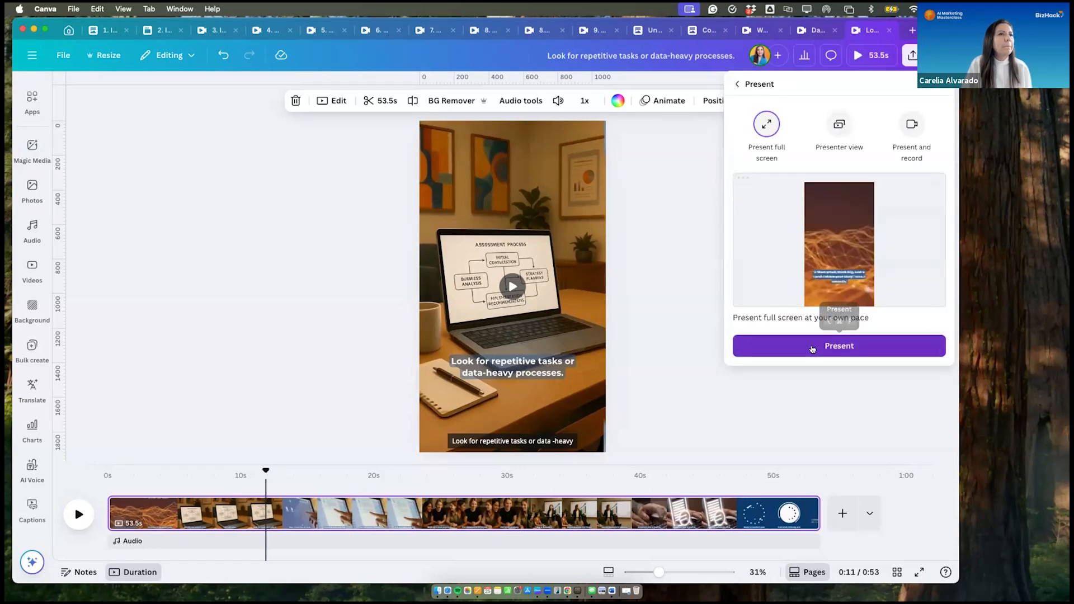
pyautogui.click(812, 347)
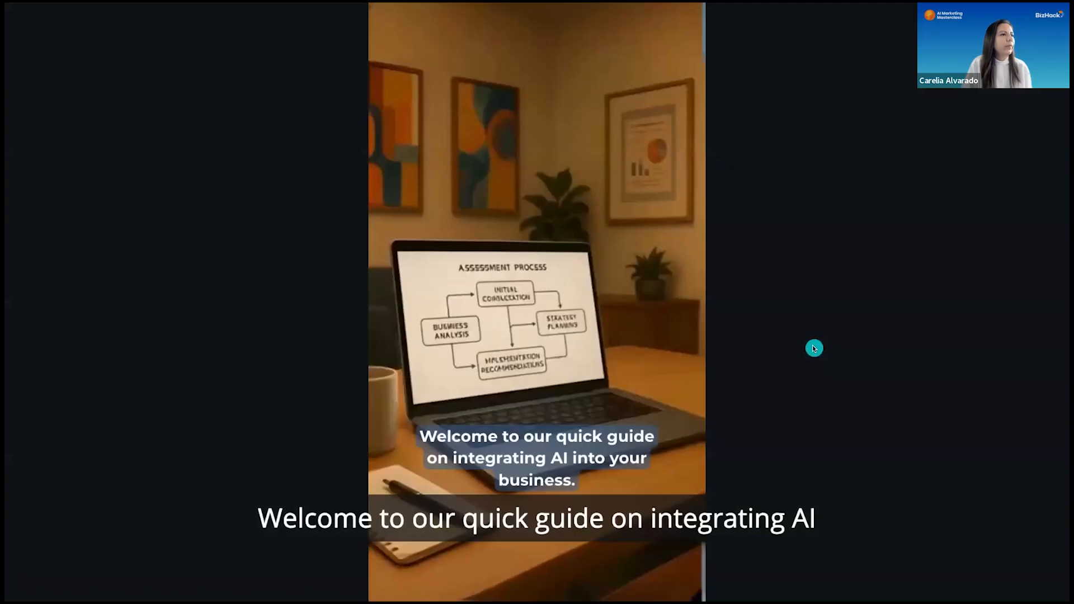
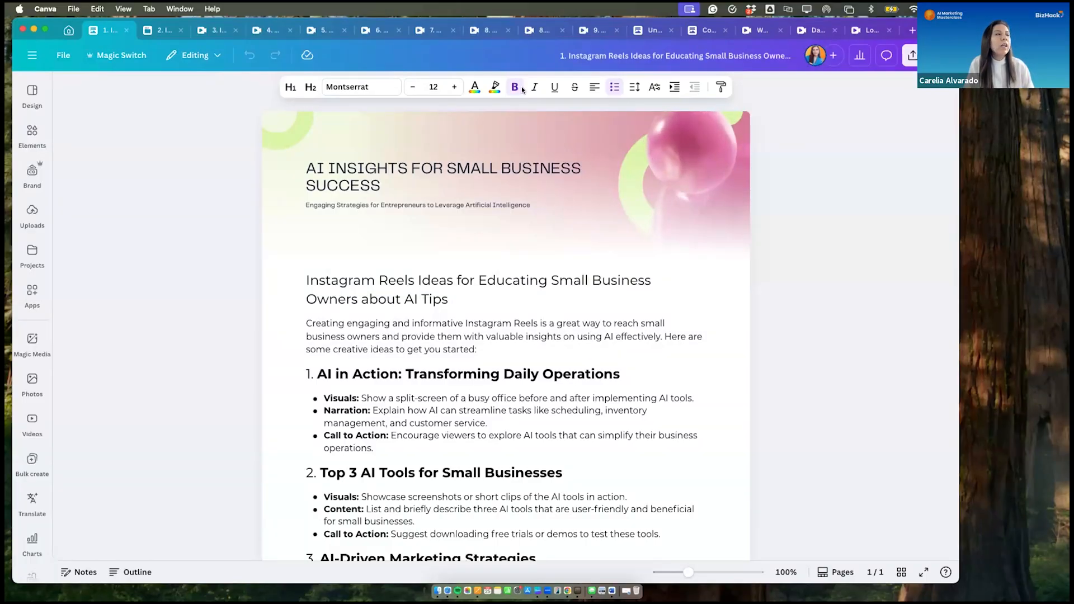
# - Review the numbered workflow designs in order, from "2. Images Created in ChatGPT" through "7. Narrator+ Add Background music"
pyautogui.click(155, 33)
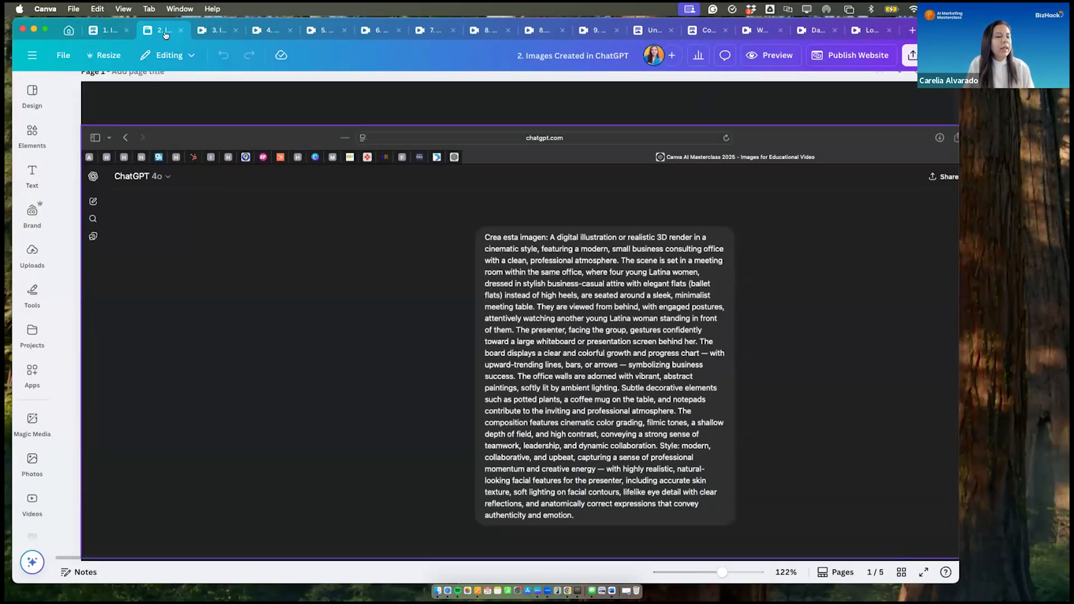
pyautogui.click(217, 31)
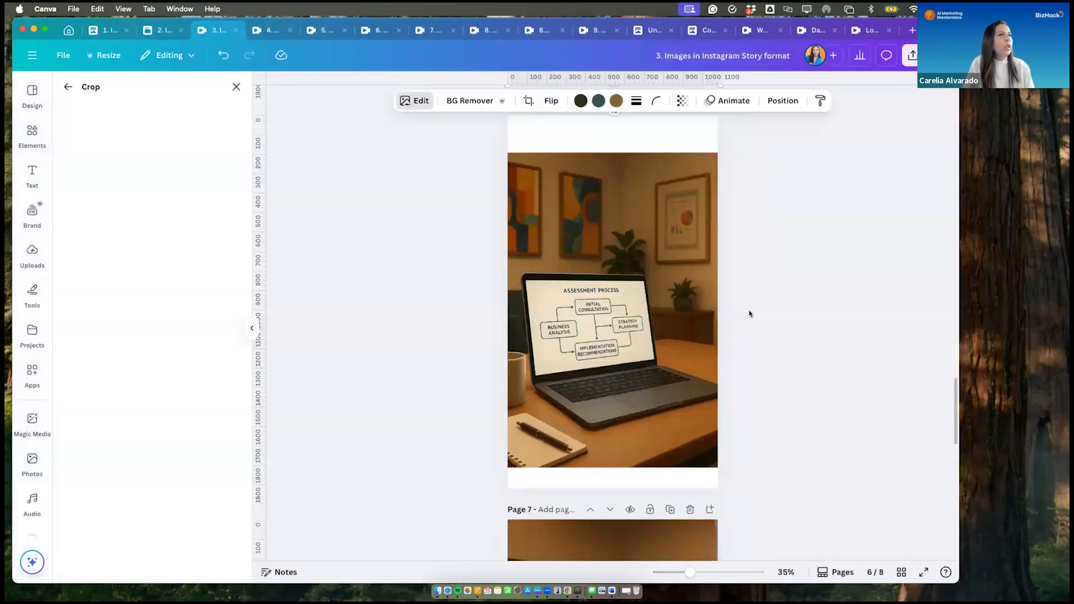
pyautogui.scroll(20, 750, 313)
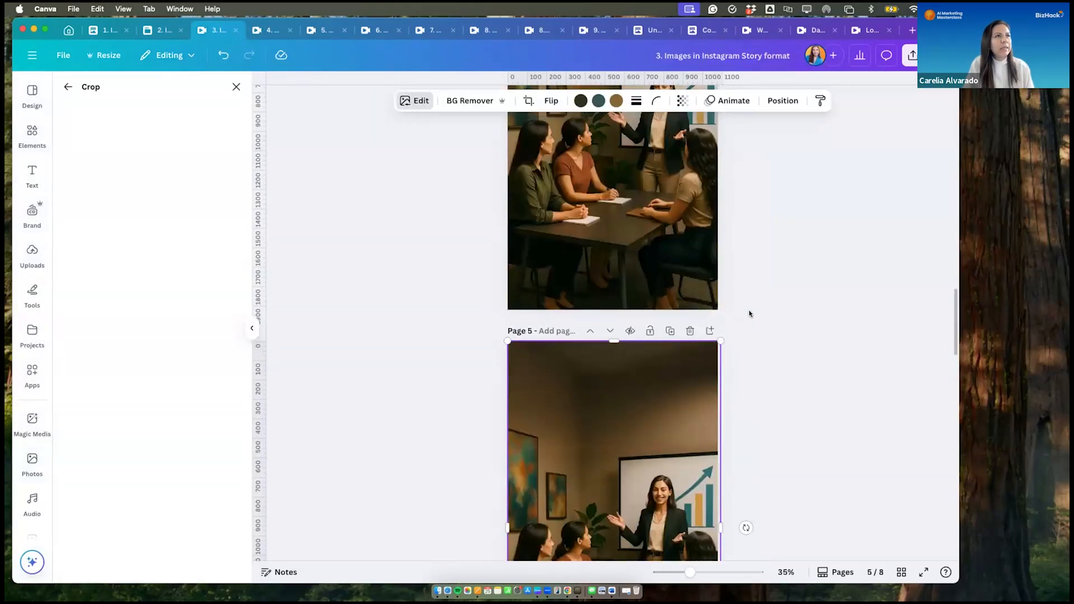
pyautogui.scroll(8, 749, 314)
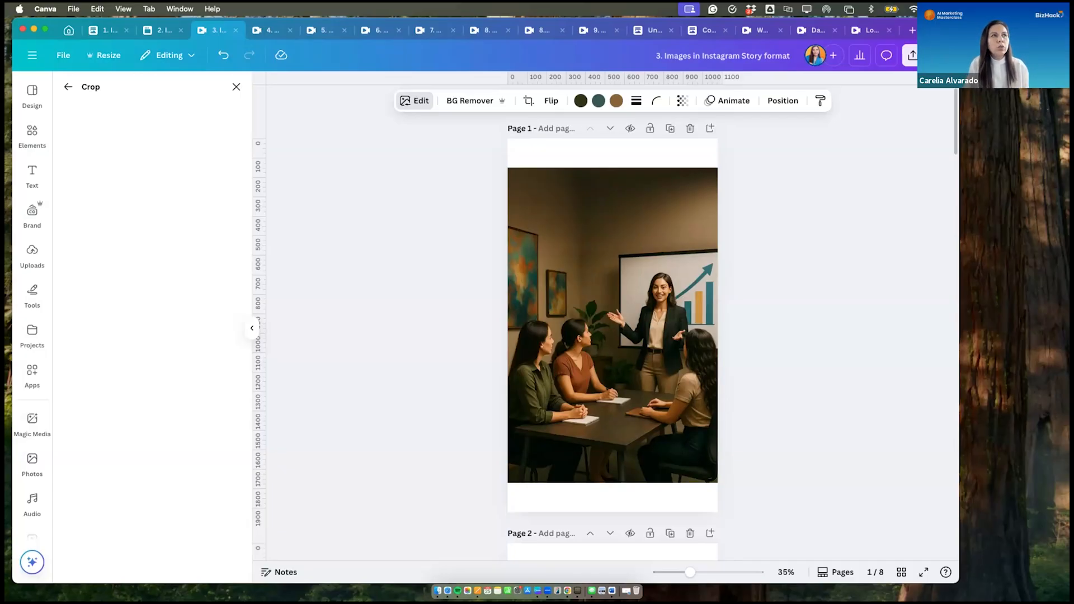
pyautogui.click(265, 32)
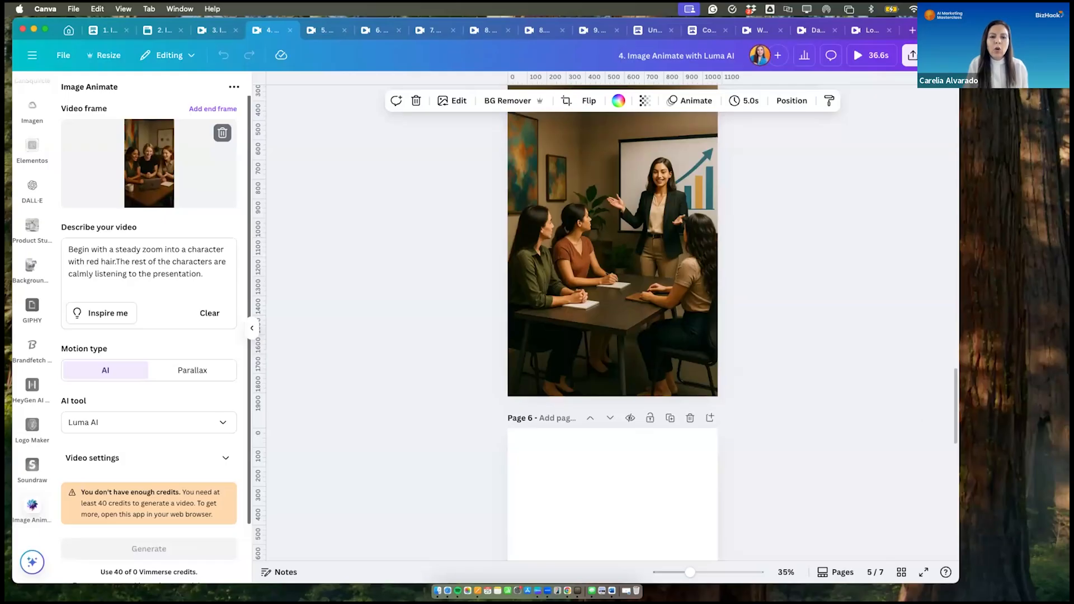
pyautogui.click(322, 30)
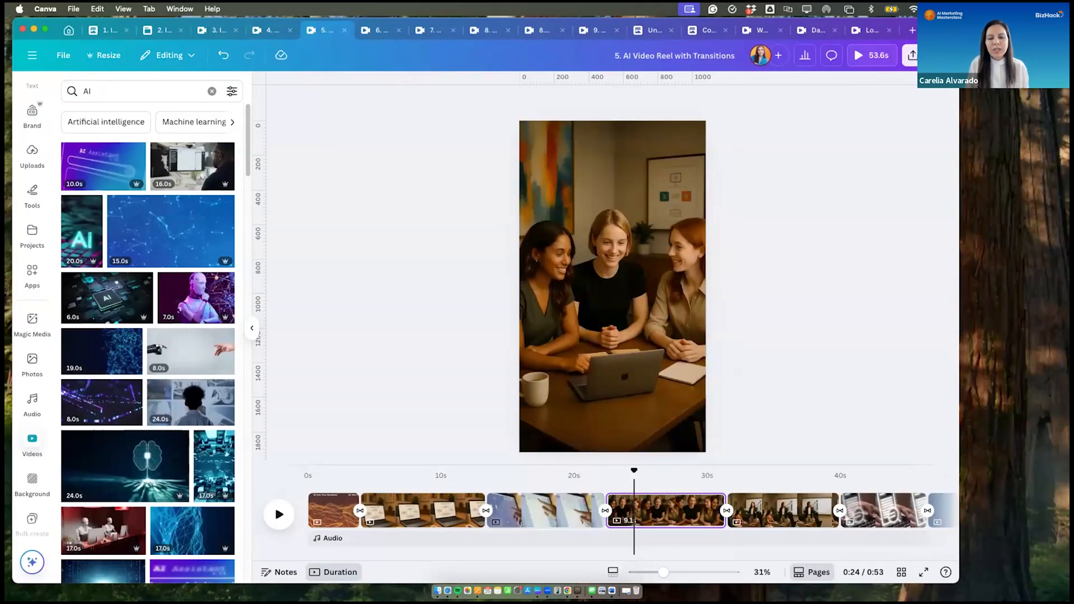
pyautogui.click(378, 23)
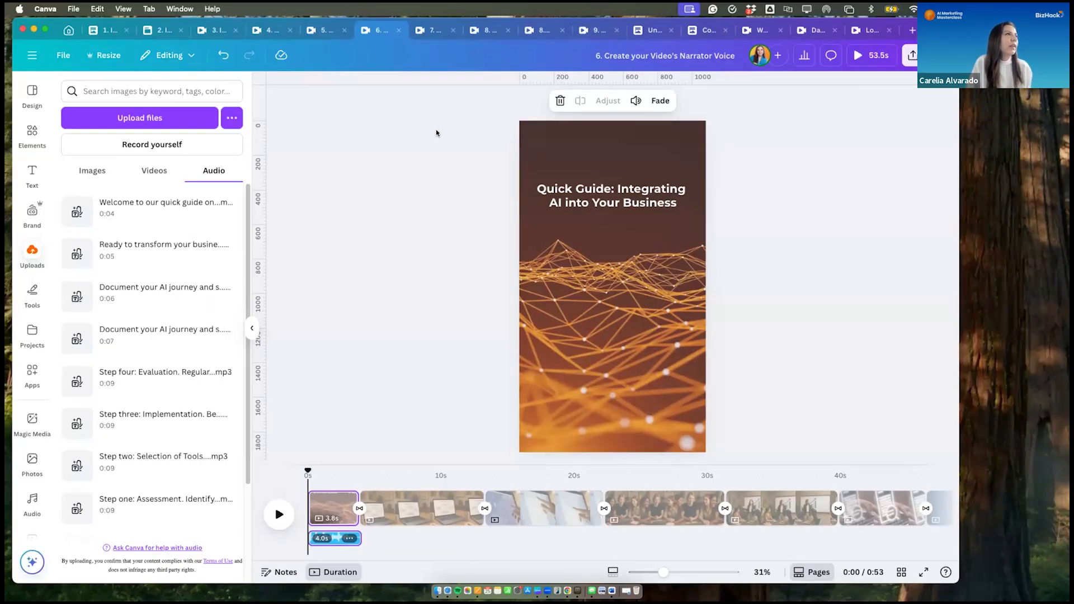
pyautogui.click(432, 30)
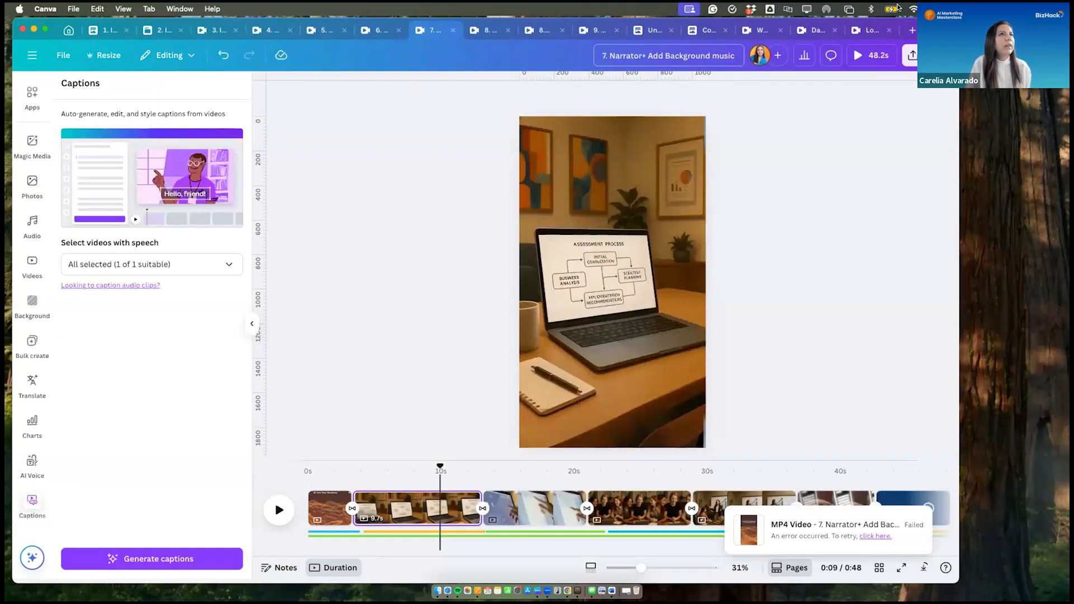
pyautogui.click(873, 28)
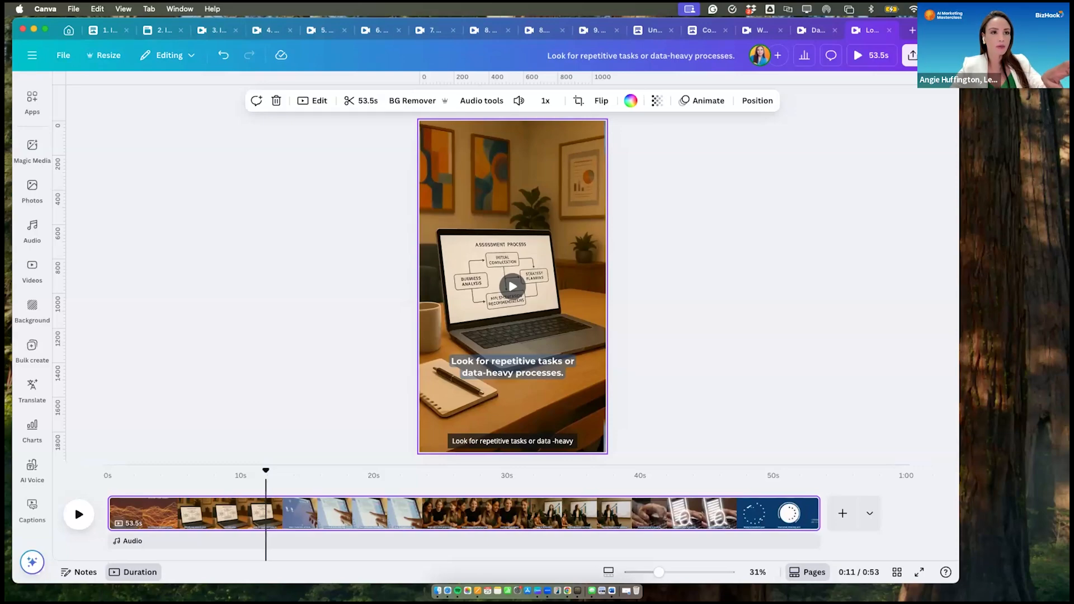
pyautogui.click(106, 56)
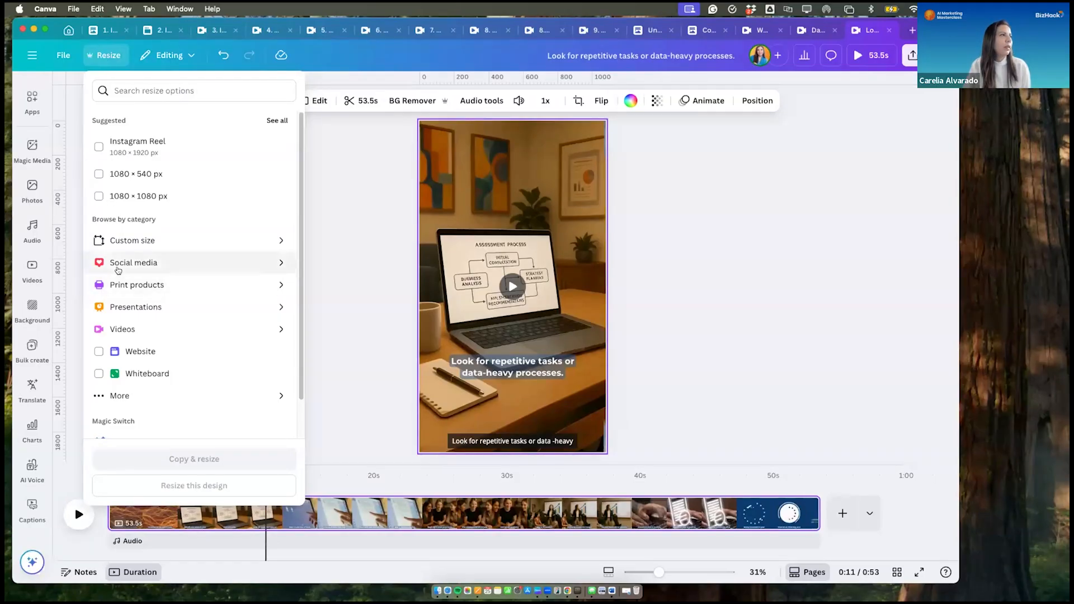
pyautogui.click(414, 163)
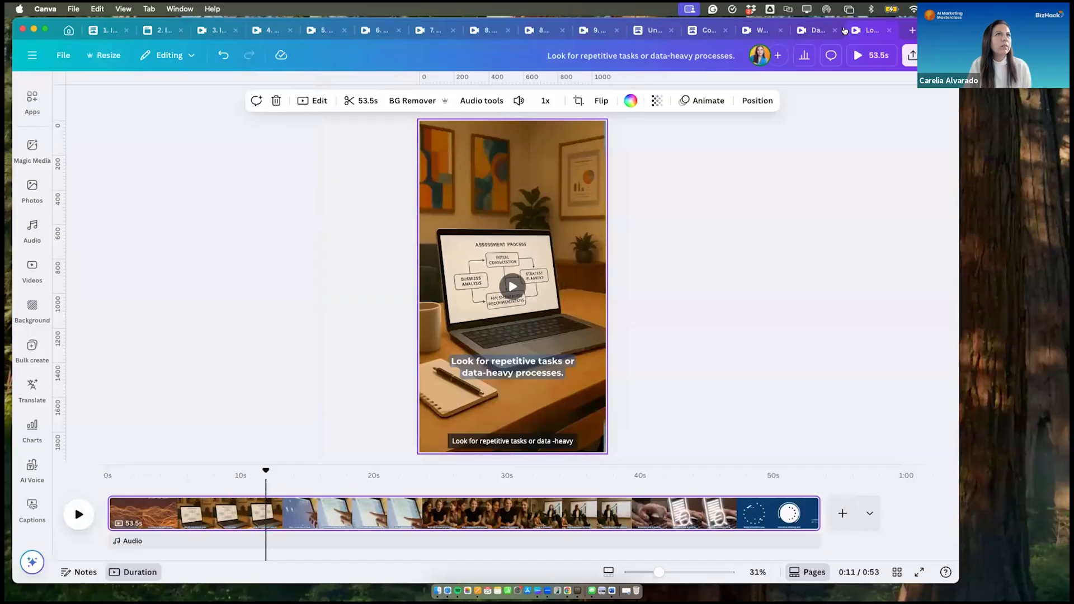
pyautogui.click(908, 29)
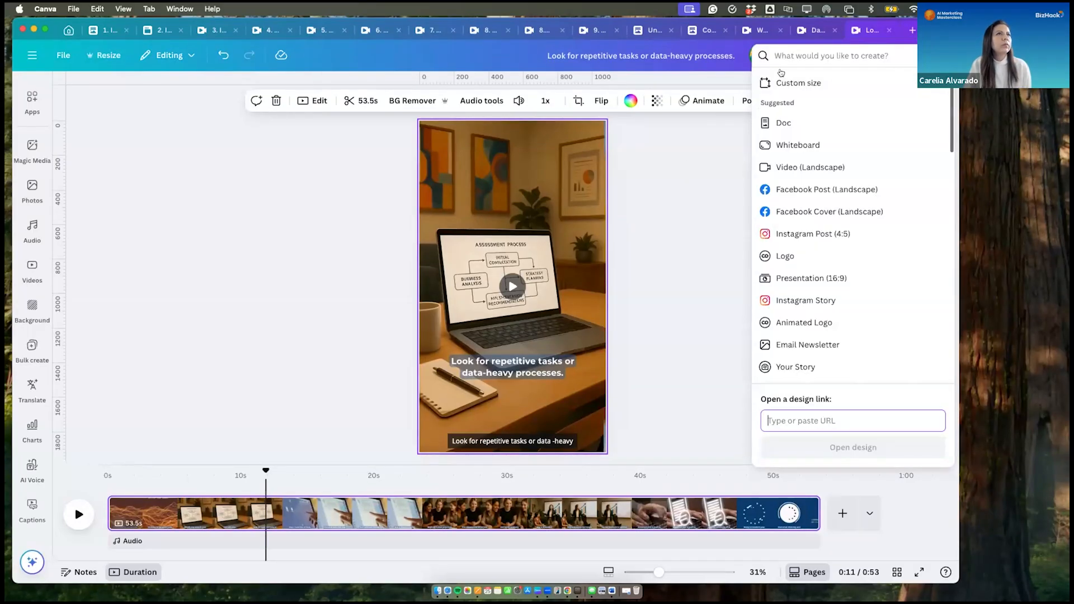
pyautogui.click(809, 26)
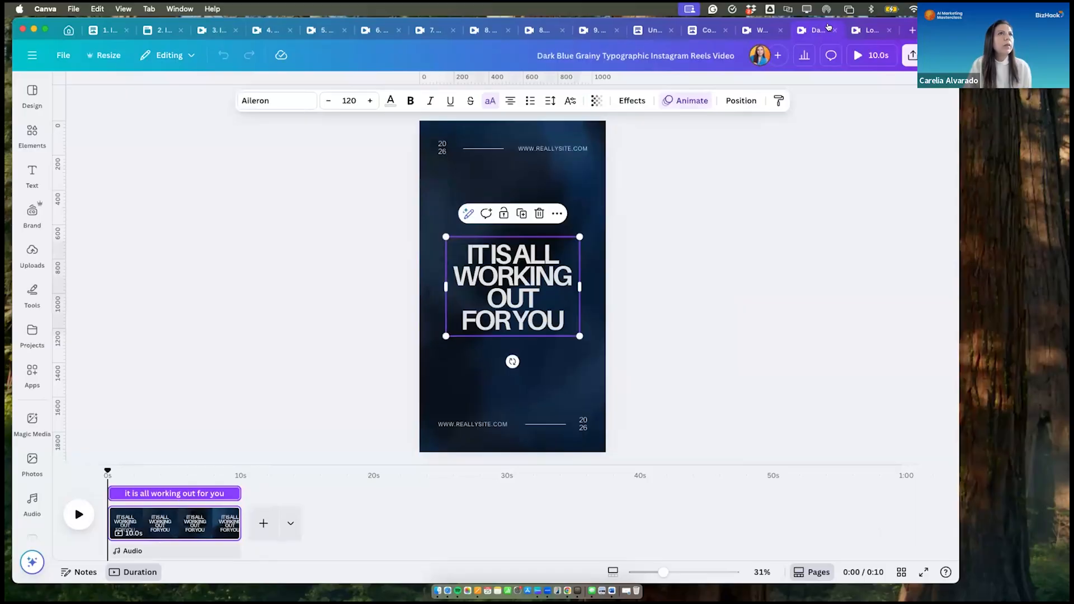
pyautogui.click(912, 30)
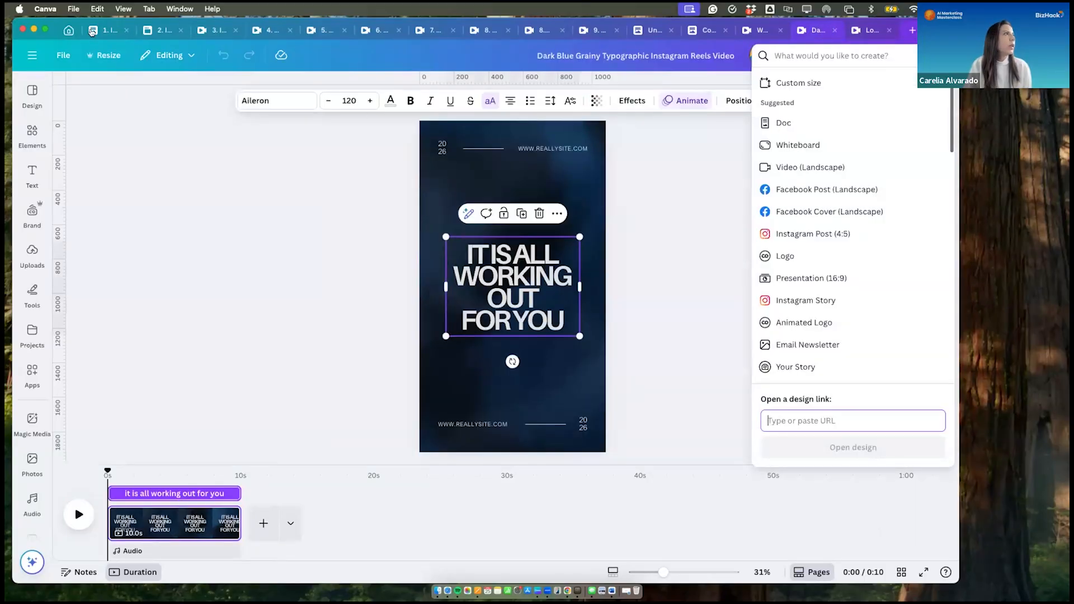
# - Create a blank mobile video design from the social media formats on the home page
pyautogui.click(67, 32)
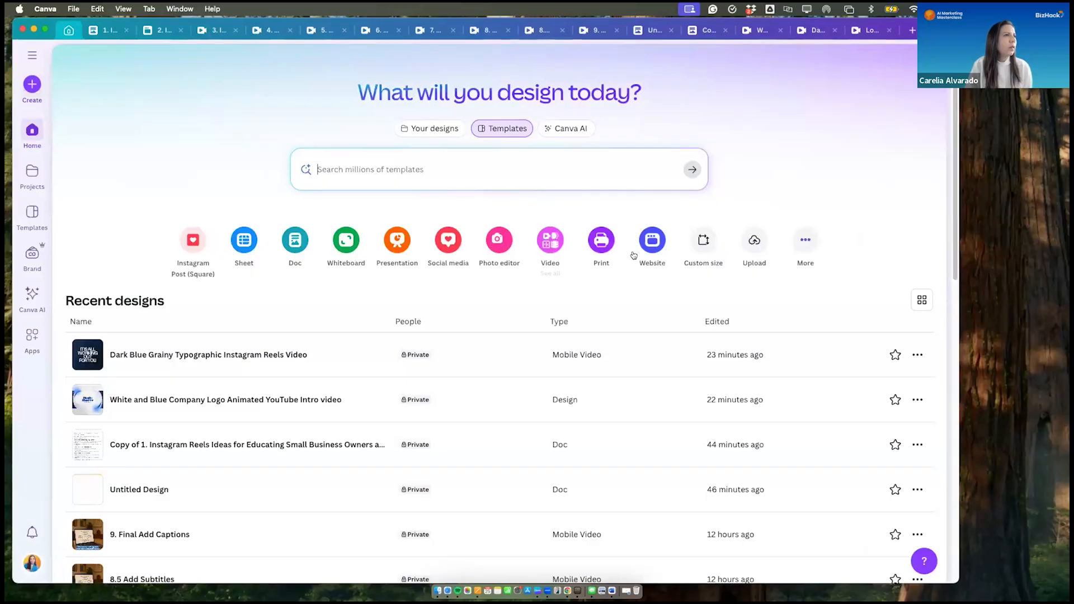
pyautogui.click(448, 242)
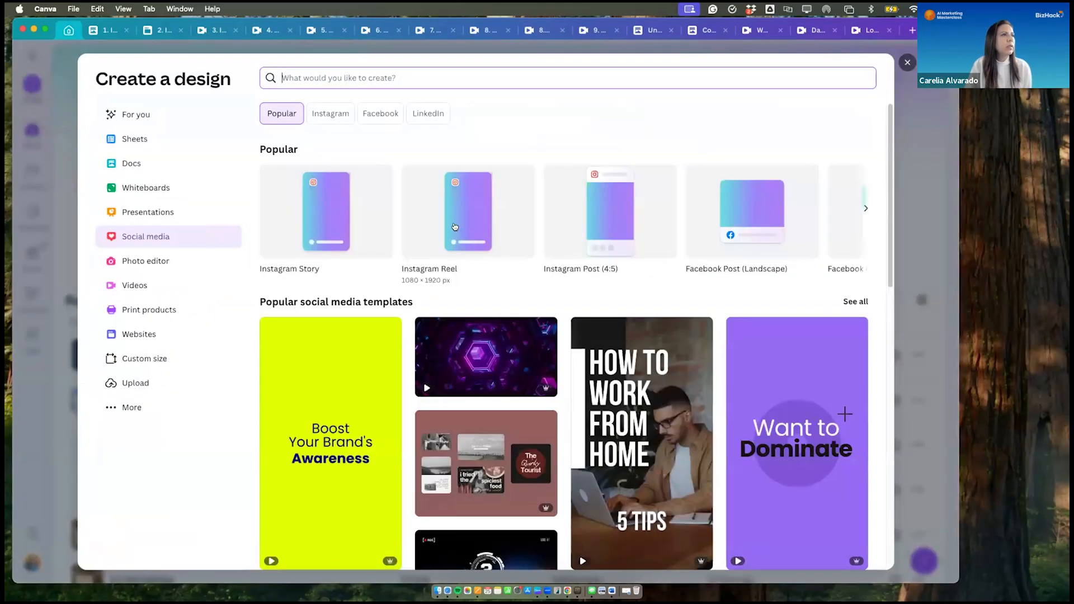
pyautogui.click(454, 225)
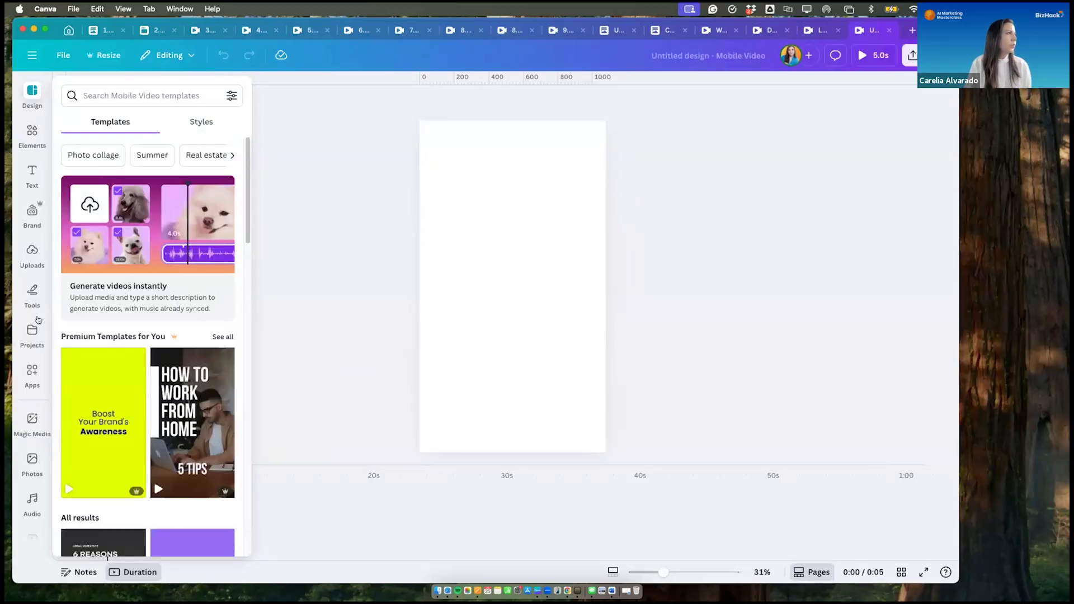
# - Add the uploaded 53.5-second reel video to the blank page and set it as the page background
pyautogui.click(33, 256)
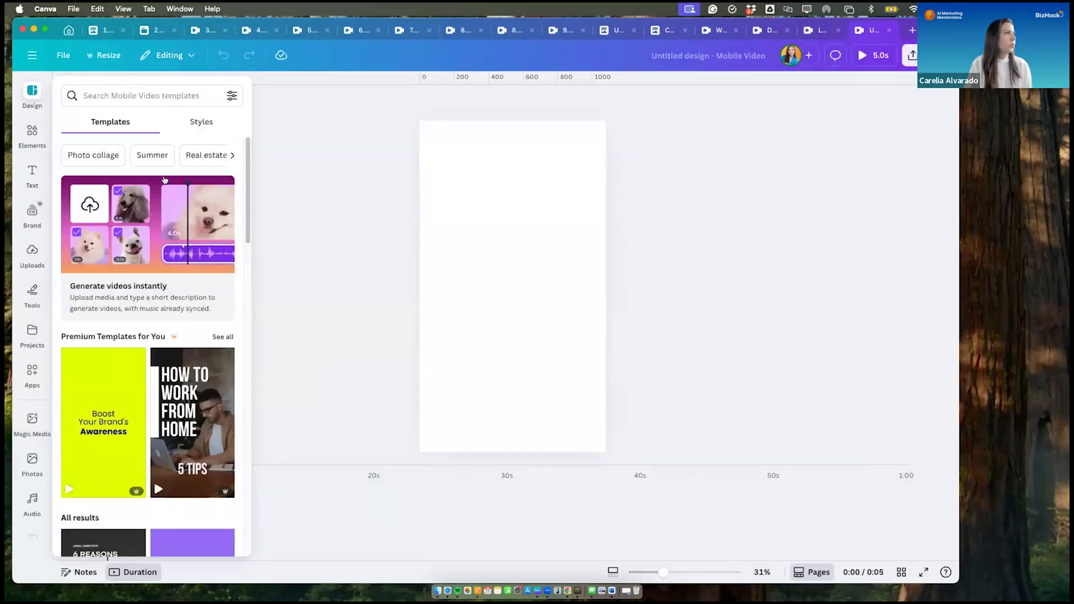
pyautogui.click(154, 170)
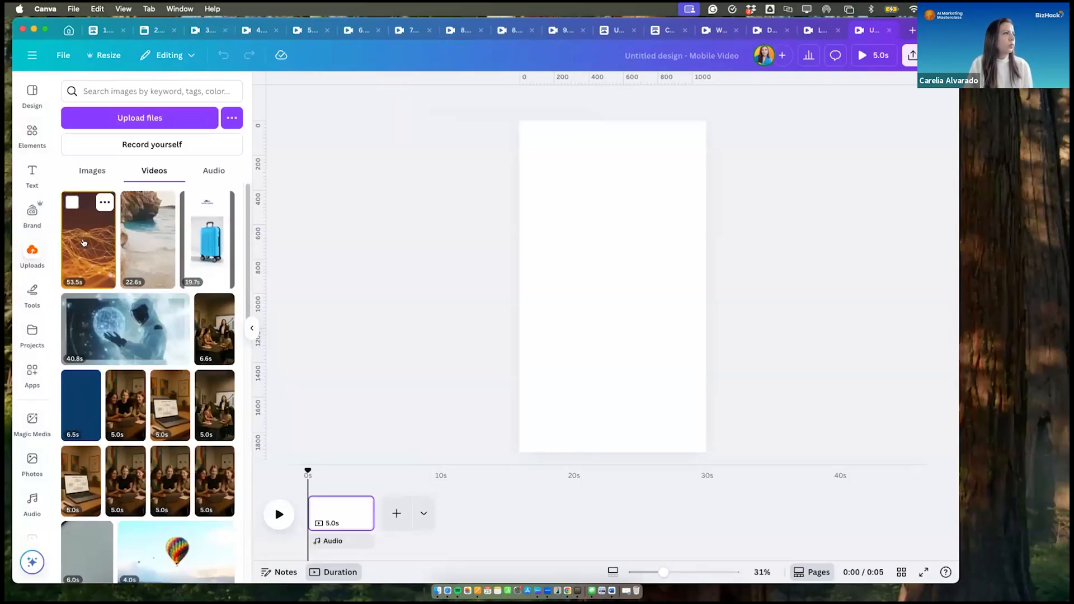
pyautogui.rightClick(601, 246)
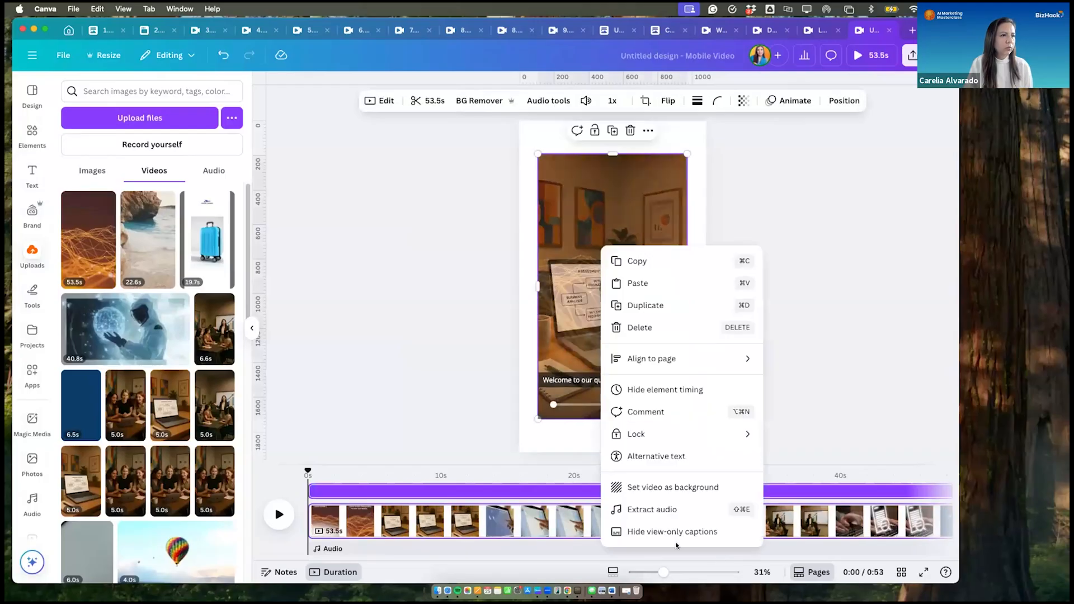
pyautogui.click(658, 487)
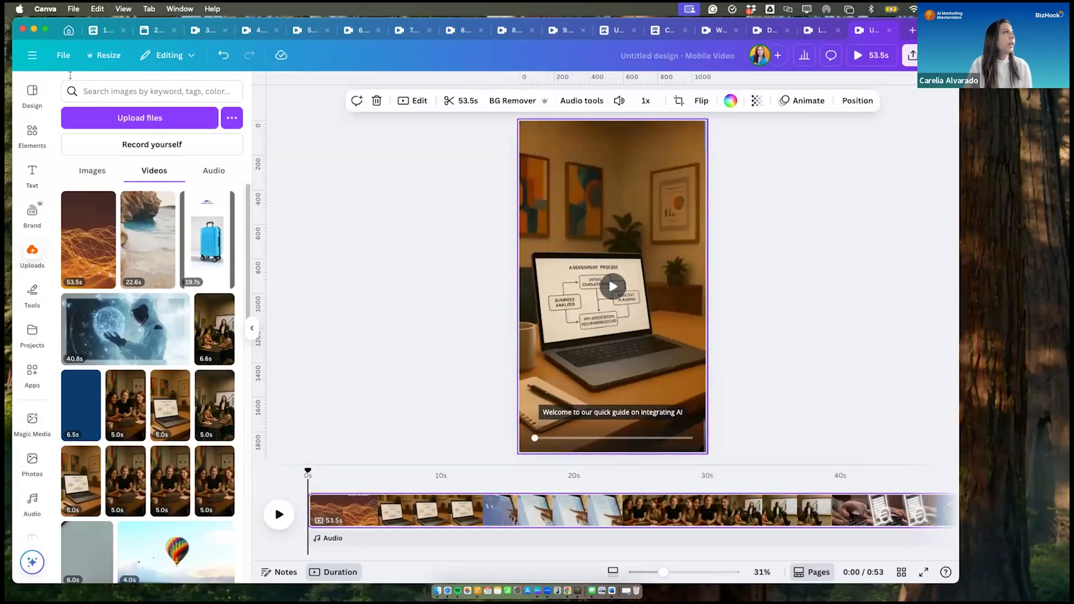
# - Search the resize options for "youtube" and resize this design itself to YouTube Ad (Landscape), 1920 × 1080 px
pyautogui.click(106, 55)
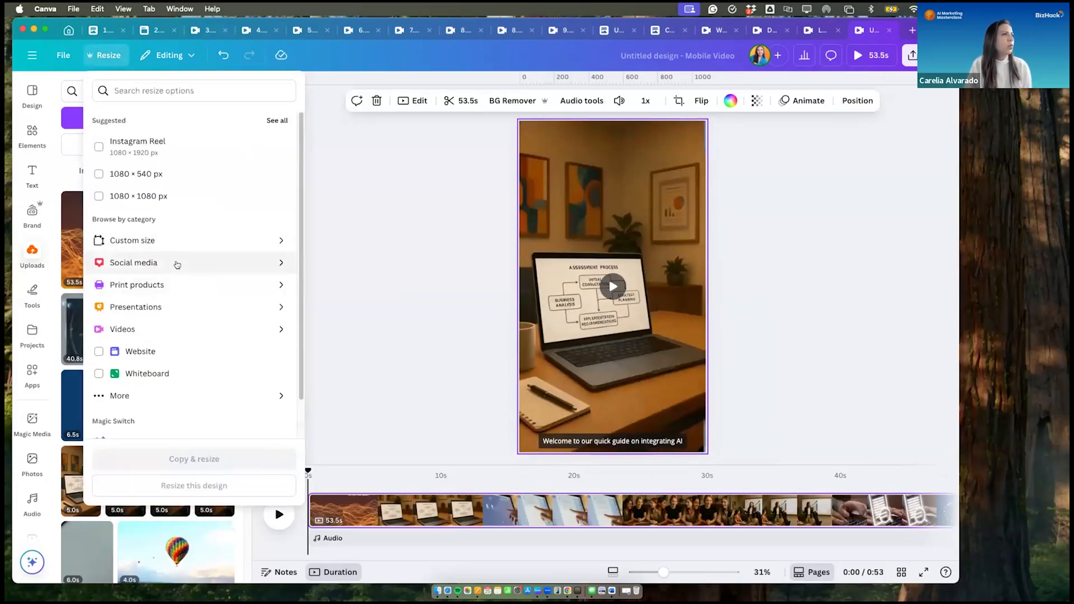
pyautogui.click(177, 263)
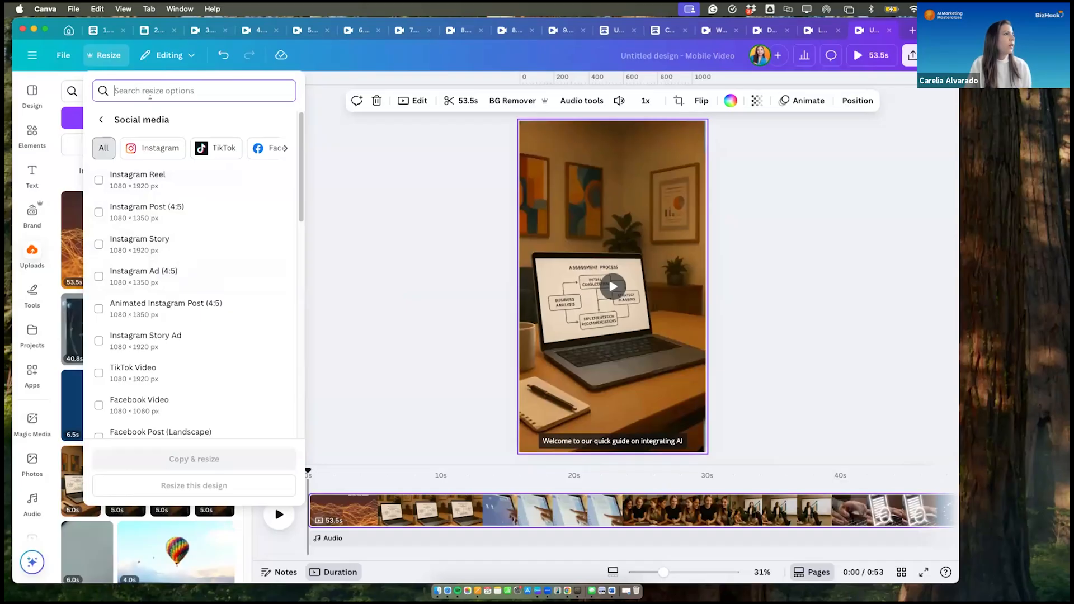
pyautogui.click(149, 90)
pyautogui.write('y')
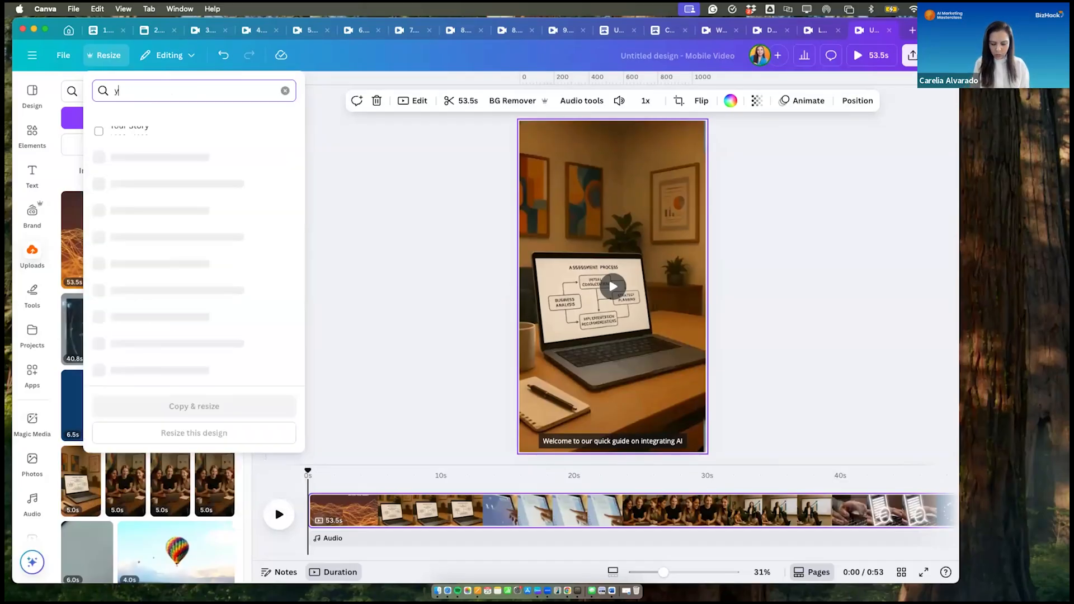
pyautogui.write('outube')
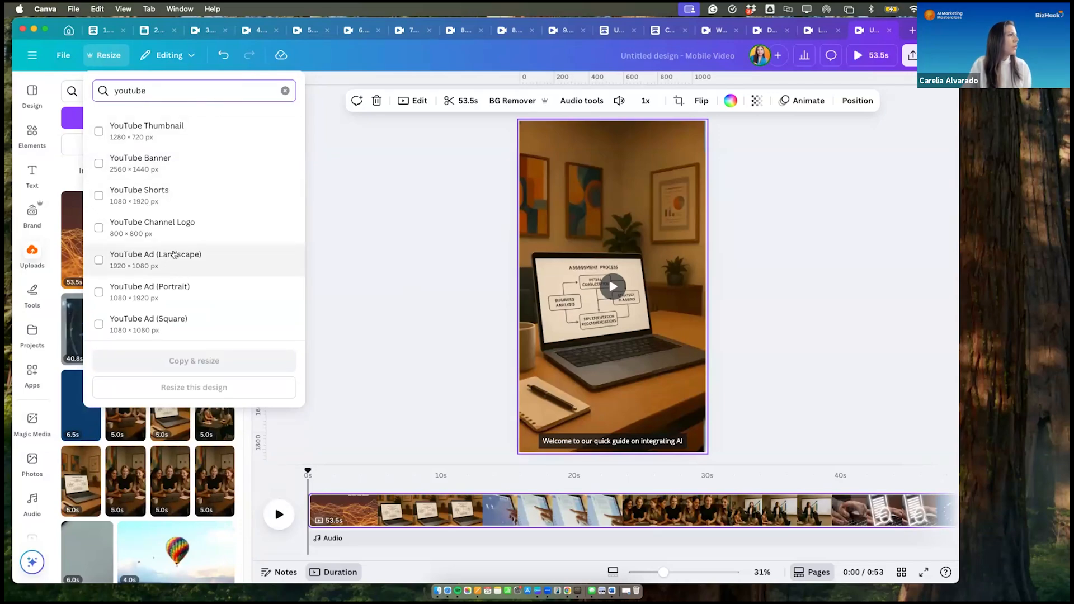
pyautogui.click(101, 260)
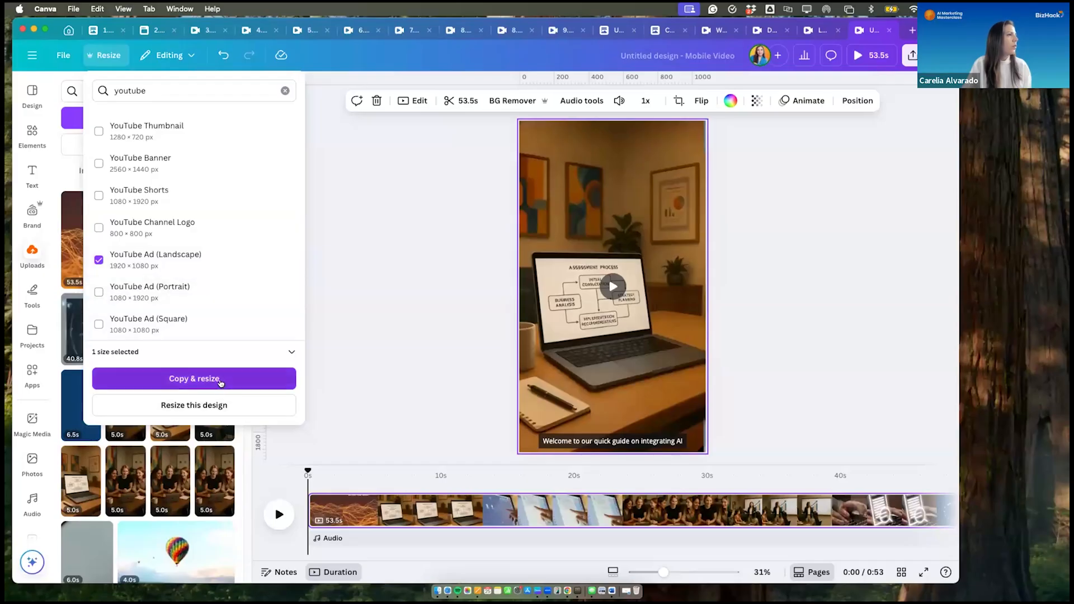
pyautogui.click(213, 407)
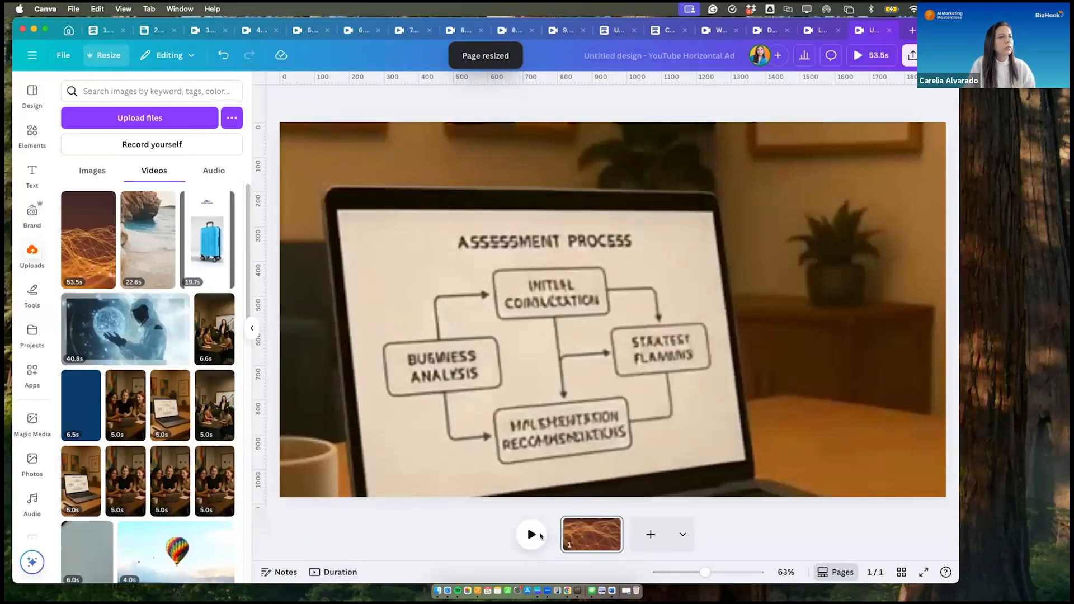
# - Play the resized landscape video to check its framing, pausing at the "Step 2." caption
pyautogui.click(531, 534)
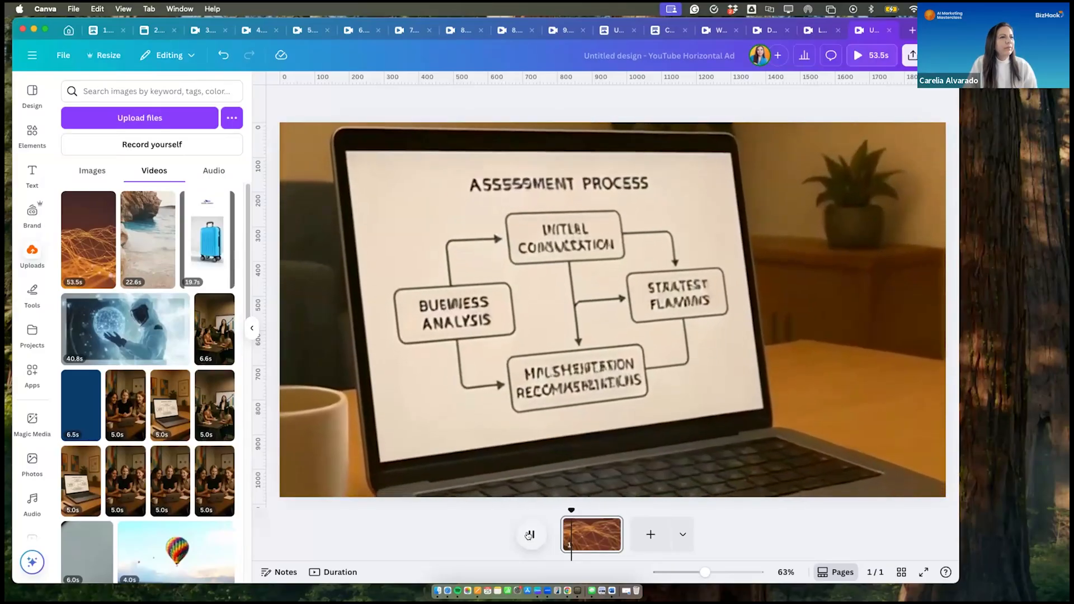
pyautogui.click(528, 536)
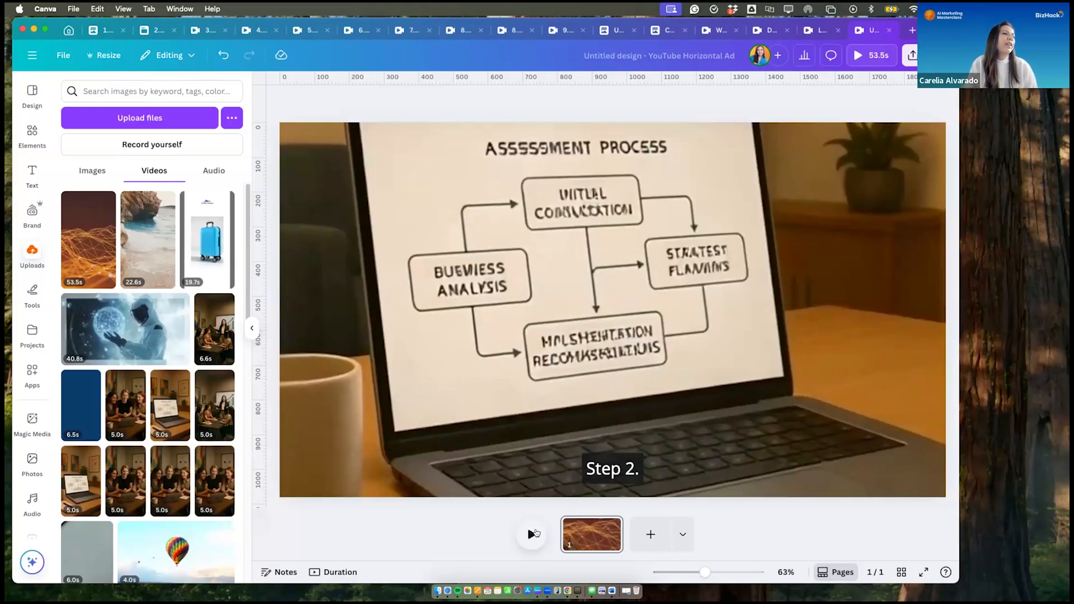
pyautogui.click(721, 172)
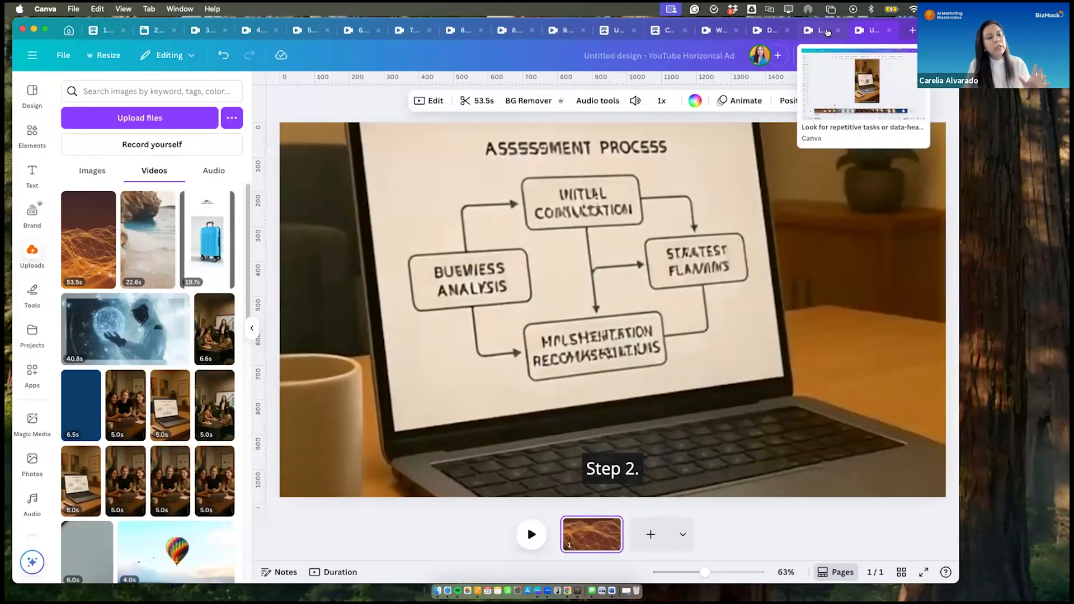
# - Compare the captioned vertical reel at "Step 1. Assessment." and look back through the open designs to "8. Reel with Music"
pyautogui.click(825, 31)
pyautogui.click(161, 509)
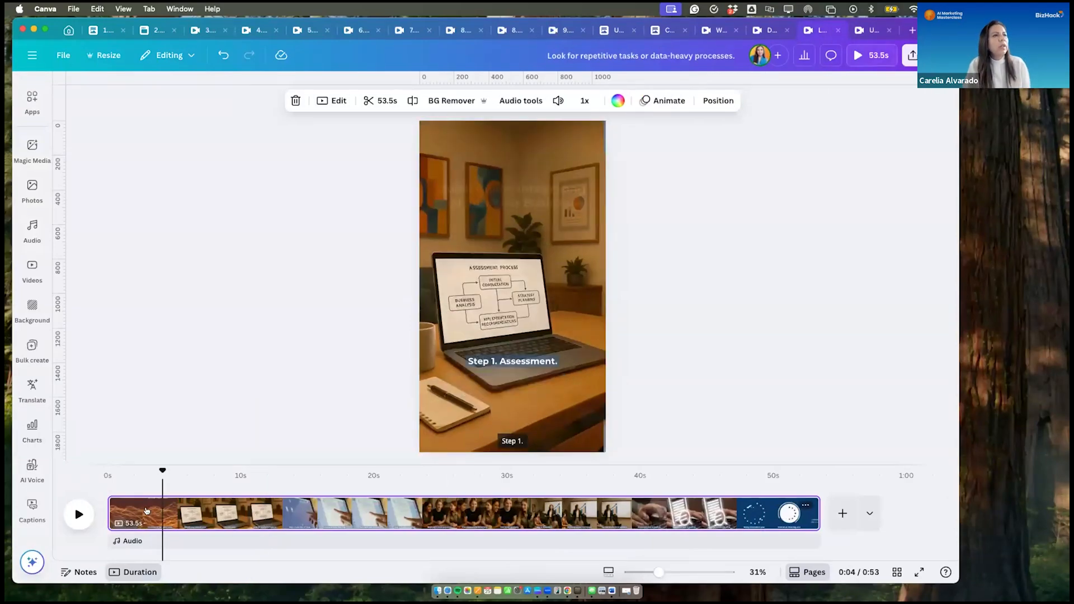
pyautogui.click(770, 31)
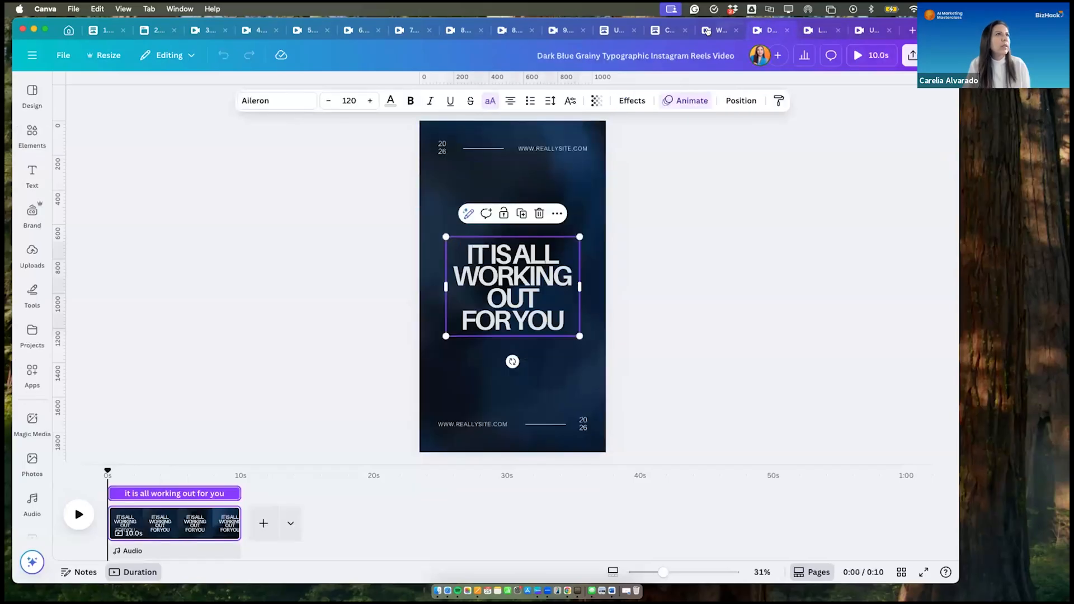
pyautogui.click(708, 30)
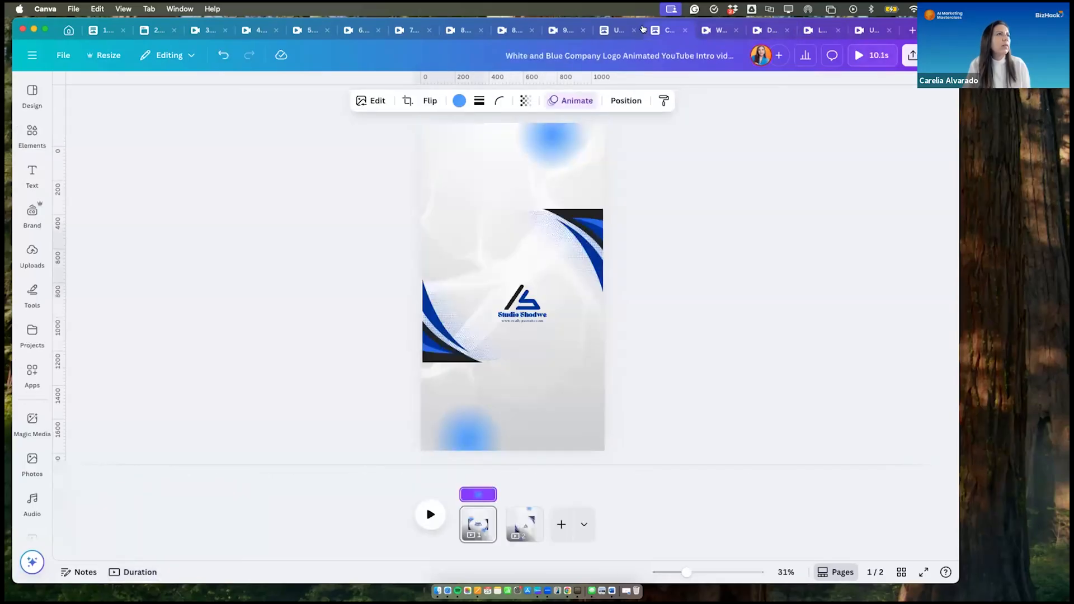
pyautogui.click(642, 29)
pyautogui.click(559, 31)
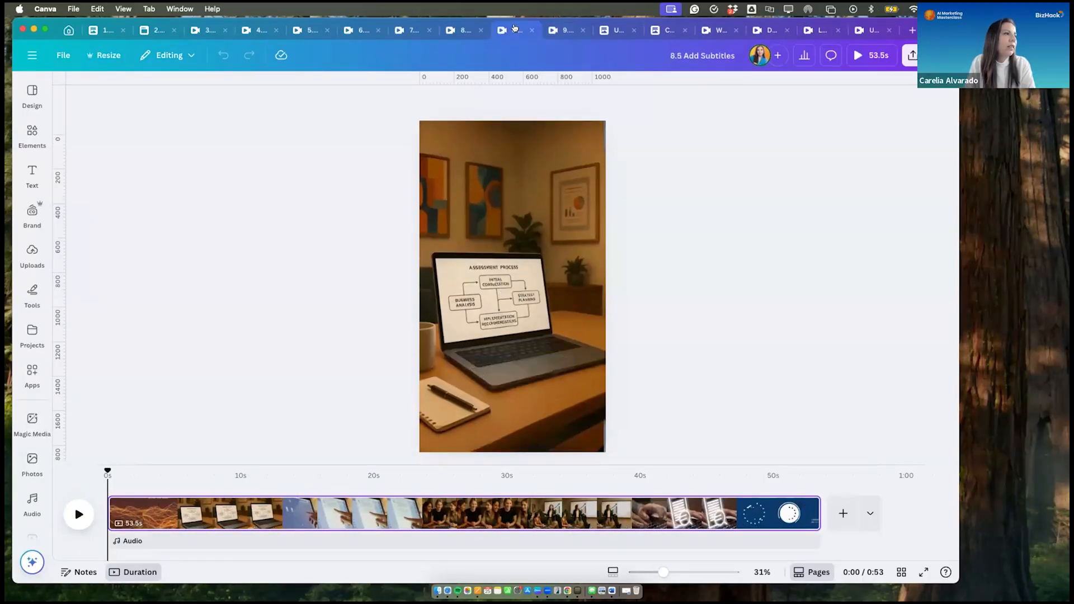
pyautogui.click(460, 29)
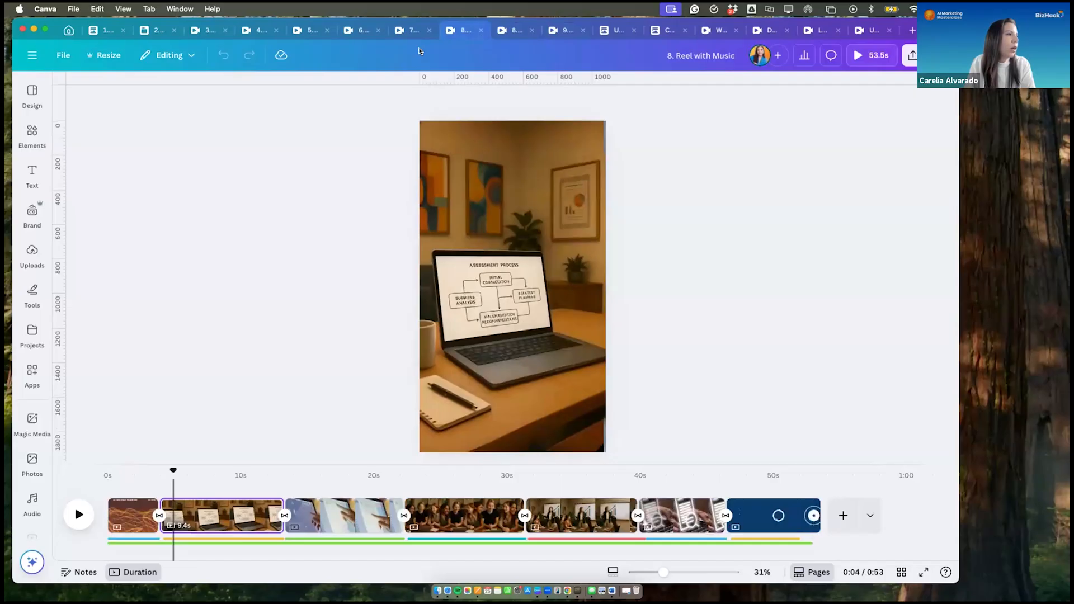
# - Duplicate the reel's opening "Quick Guide" title page
pyautogui.click(123, 515)
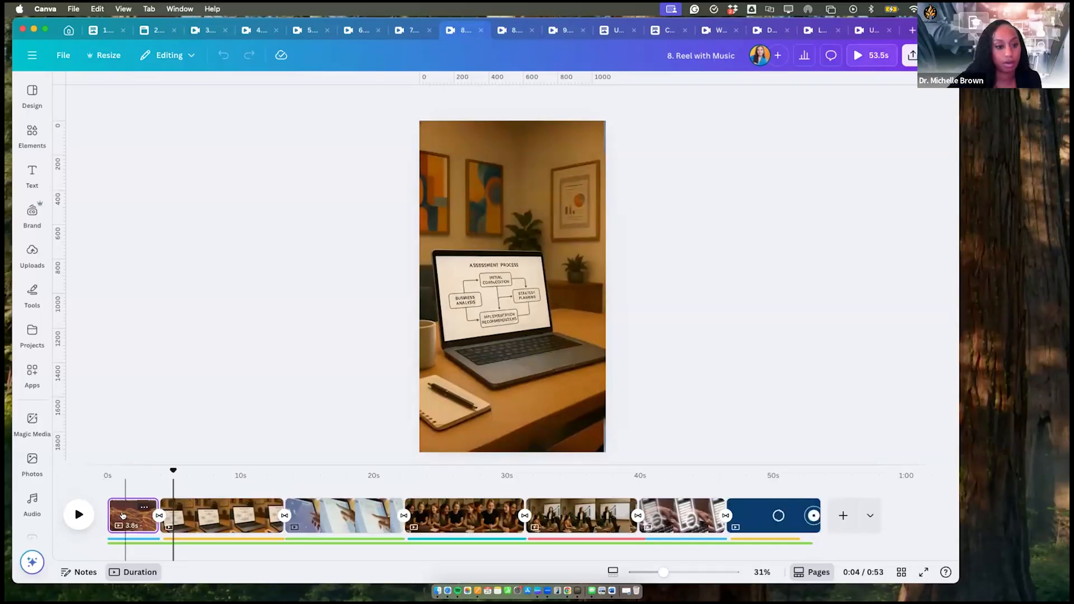
pyautogui.click(123, 514)
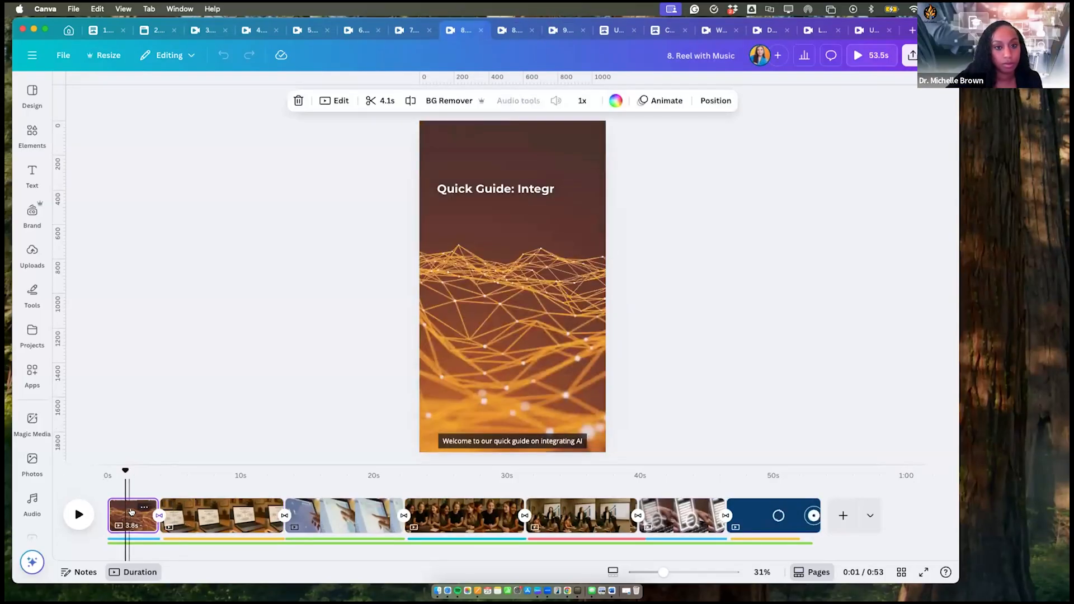
pyautogui.click(144, 507)
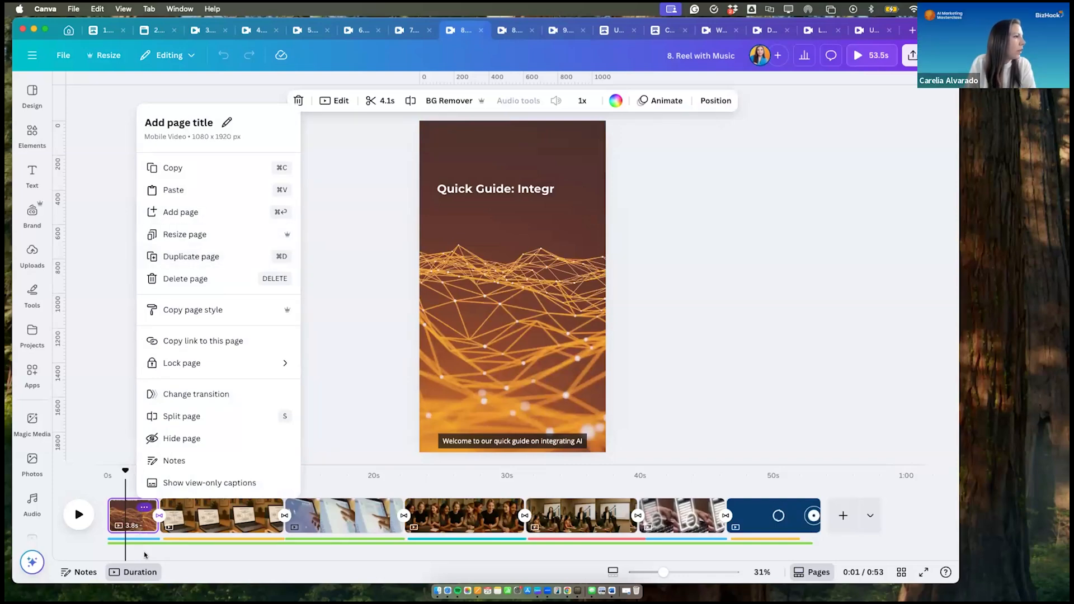
pyautogui.click(144, 509)
pyautogui.click(144, 509)
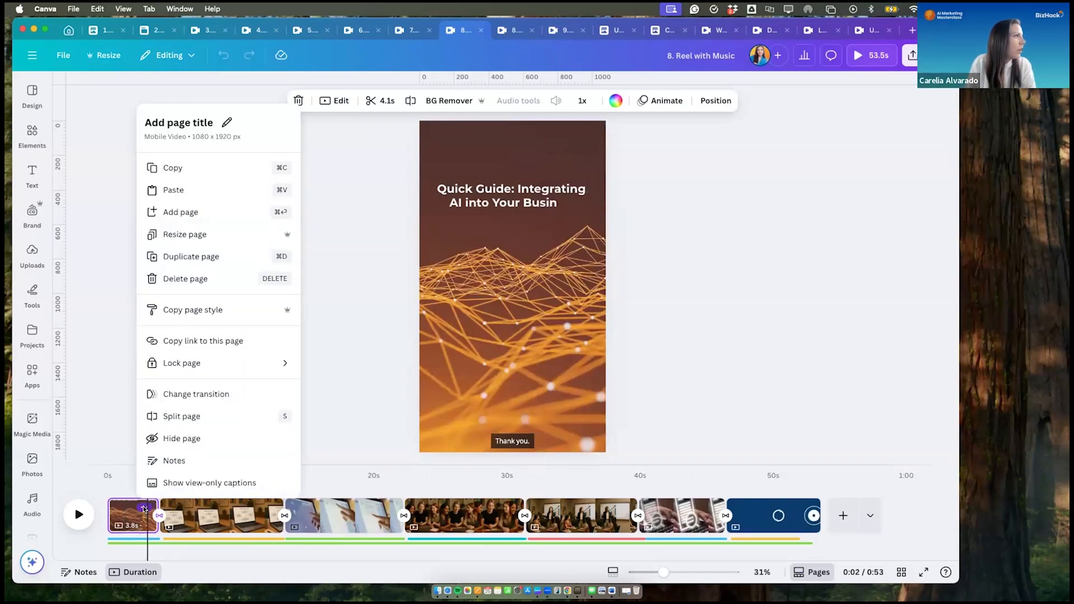
pyautogui.click(203, 255)
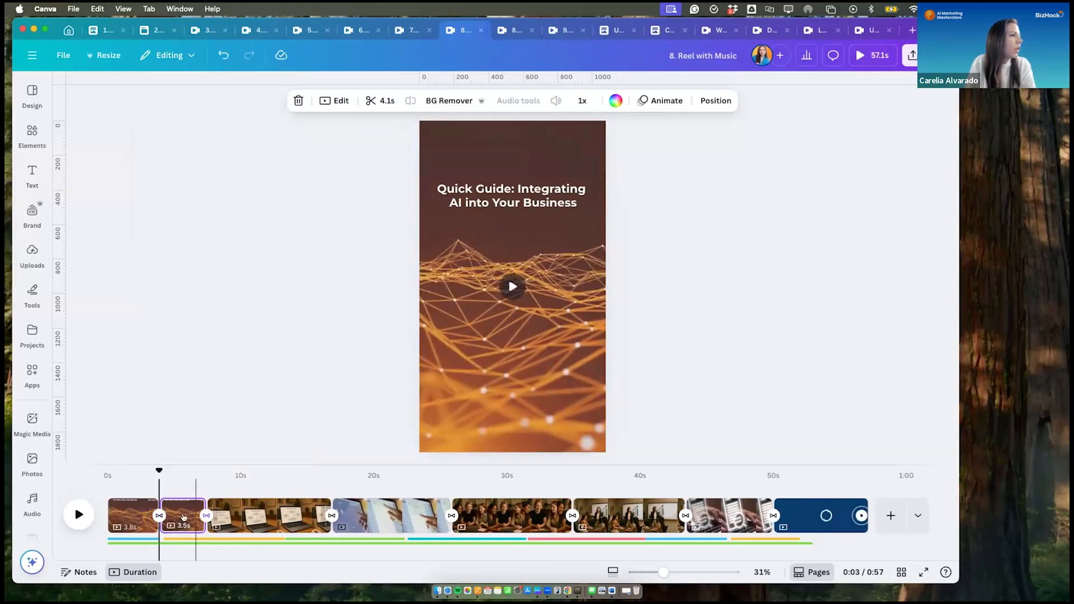
# - Resize all pages of this design itself to the YouTube Intro (Landscape) social media format, 1920 × 1080 px
pyautogui.click(182, 517)
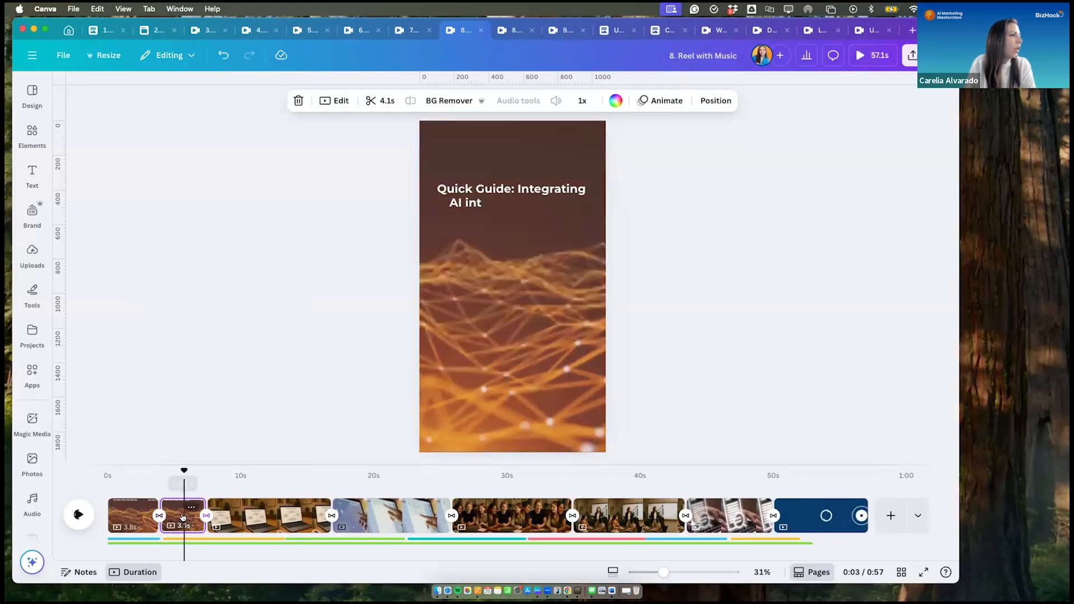
pyautogui.click(111, 56)
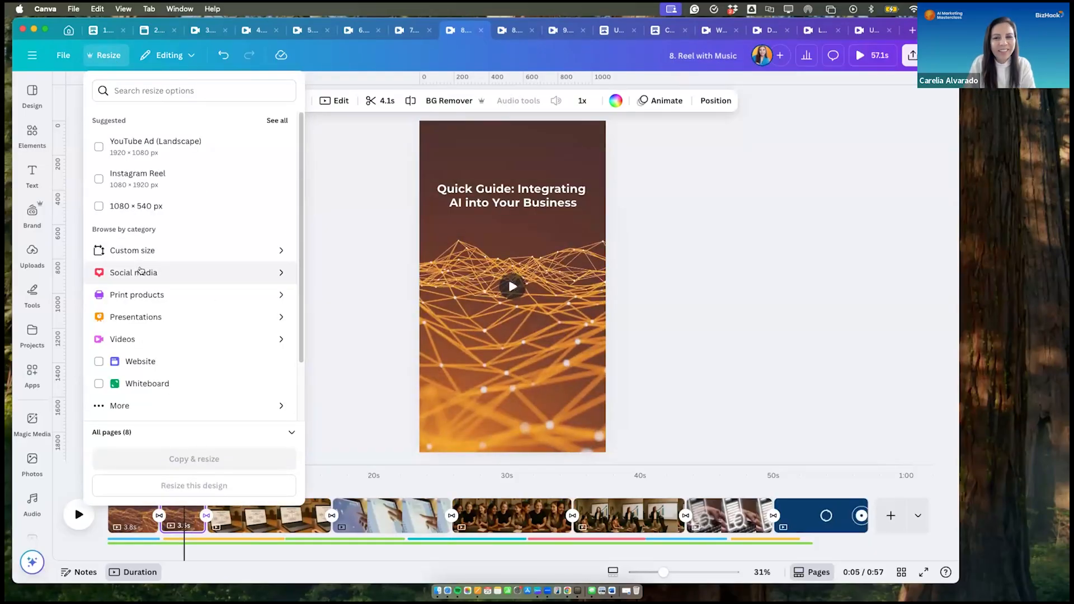
pyautogui.click(140, 272)
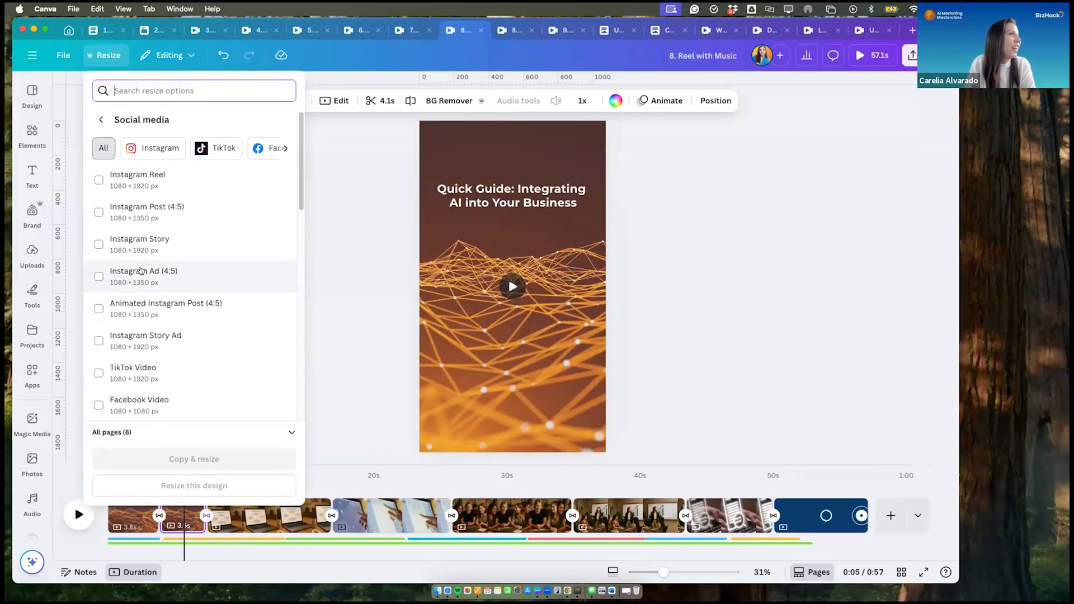
pyautogui.click(284, 149)
pyautogui.click(283, 148)
pyautogui.click(186, 146)
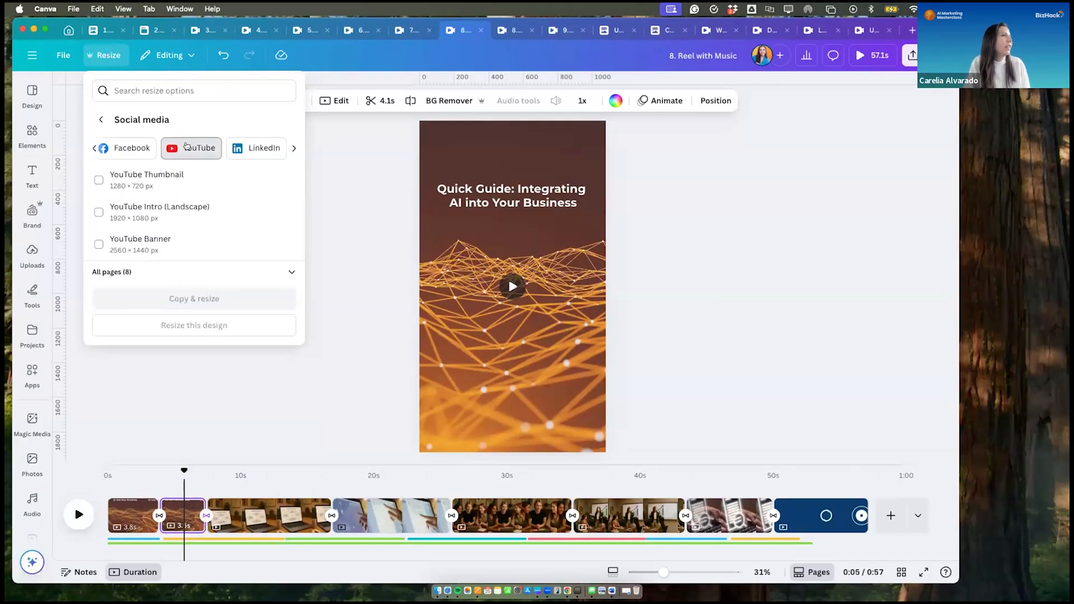
pyautogui.click(108, 217)
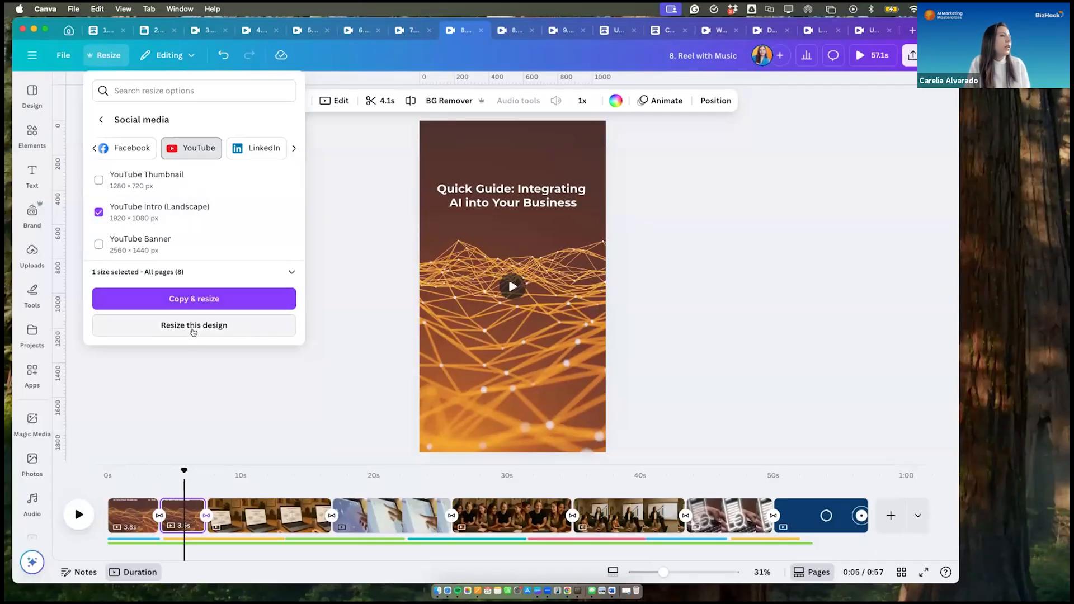
pyautogui.click(193, 326)
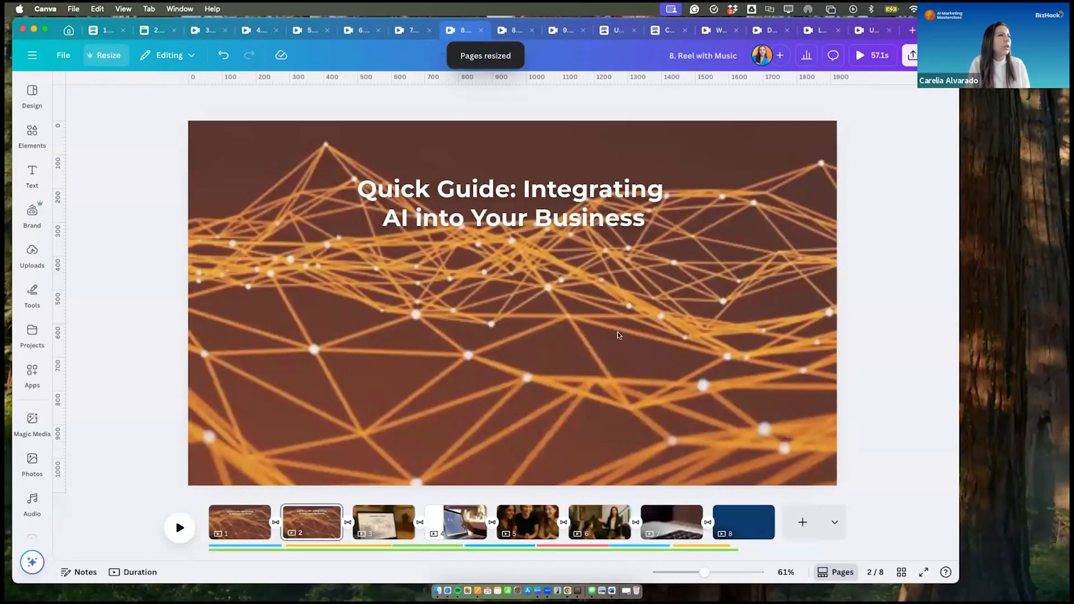
# - Move page 2's title text down to the middle and shift its background video upward within the crop
pyautogui.click(520, 228)
pyautogui.moveTo(520, 229); pyautogui.dragTo(519, 316)
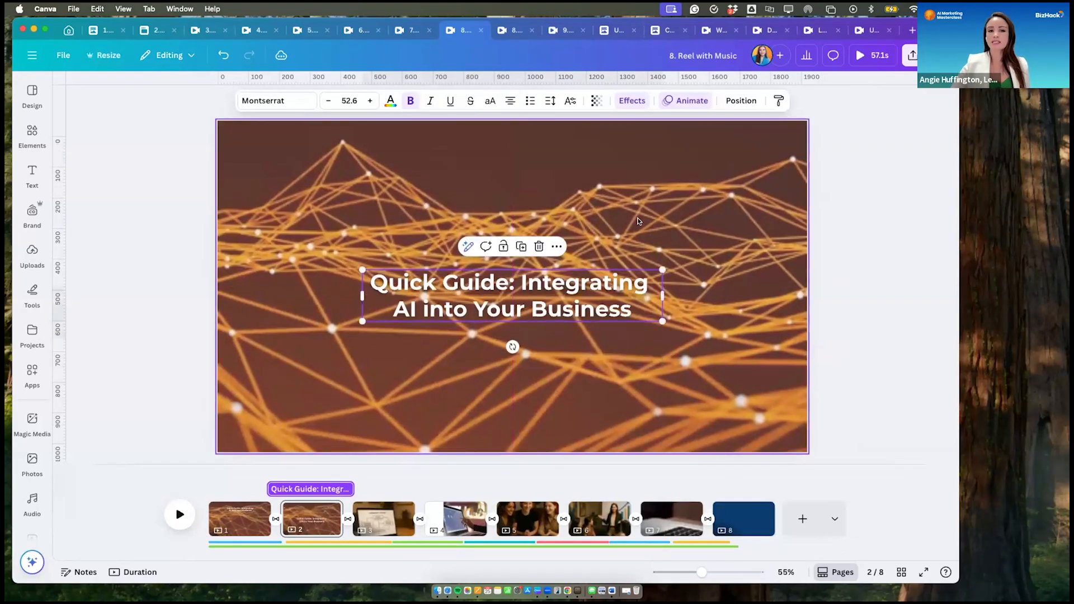
pyautogui.doubleClick(639, 221)
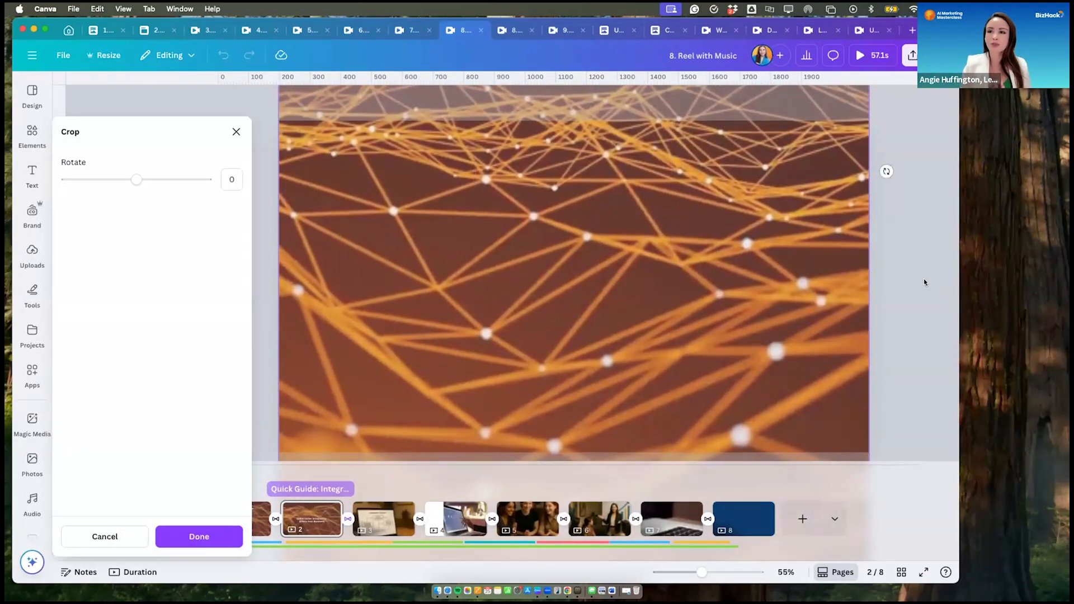
pyautogui.click(922, 277)
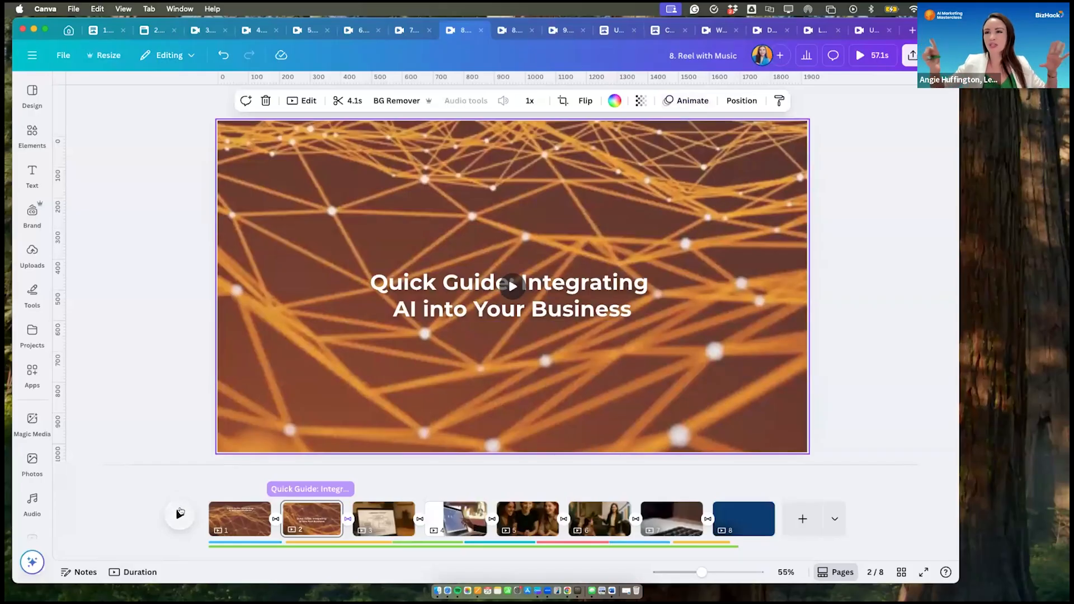
# - Check page 3's background crop and move page 4's laptop video across toward the centre of the page
pyautogui.click(392, 528)
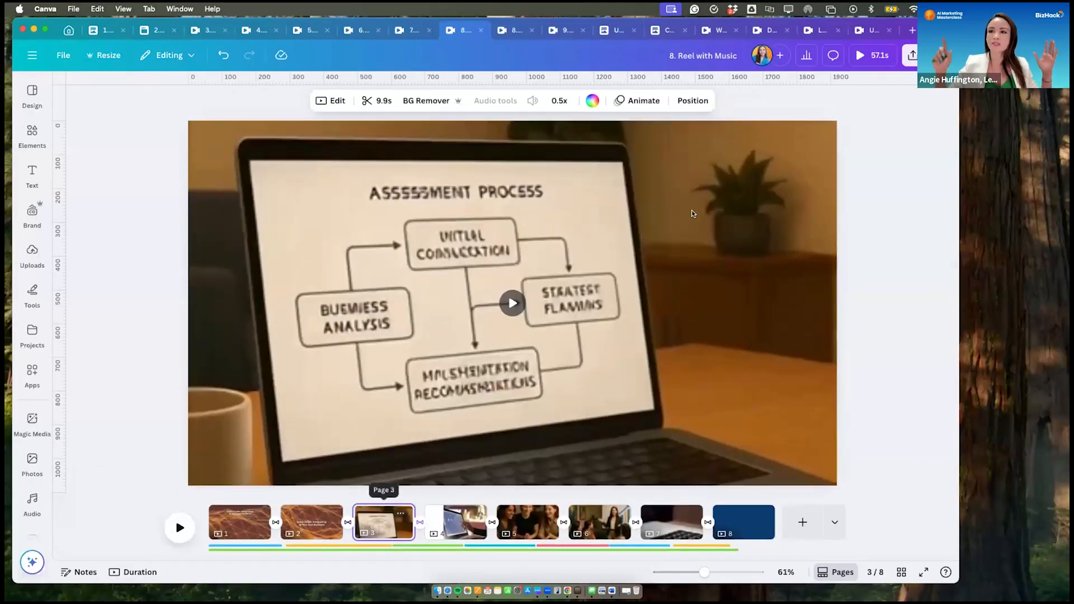
pyautogui.doubleClick(690, 209)
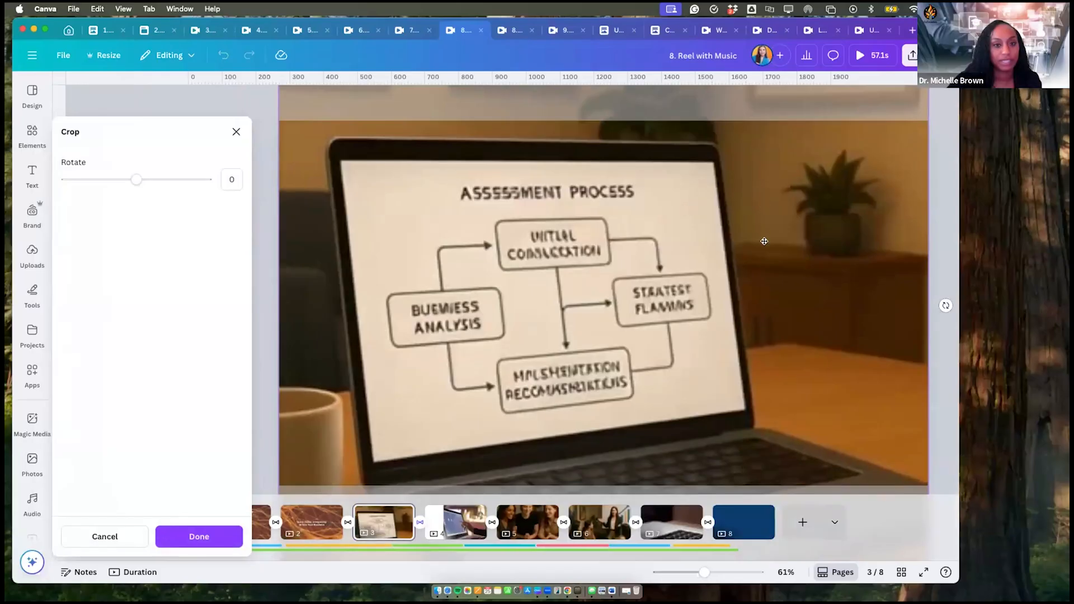
pyautogui.click(466, 521)
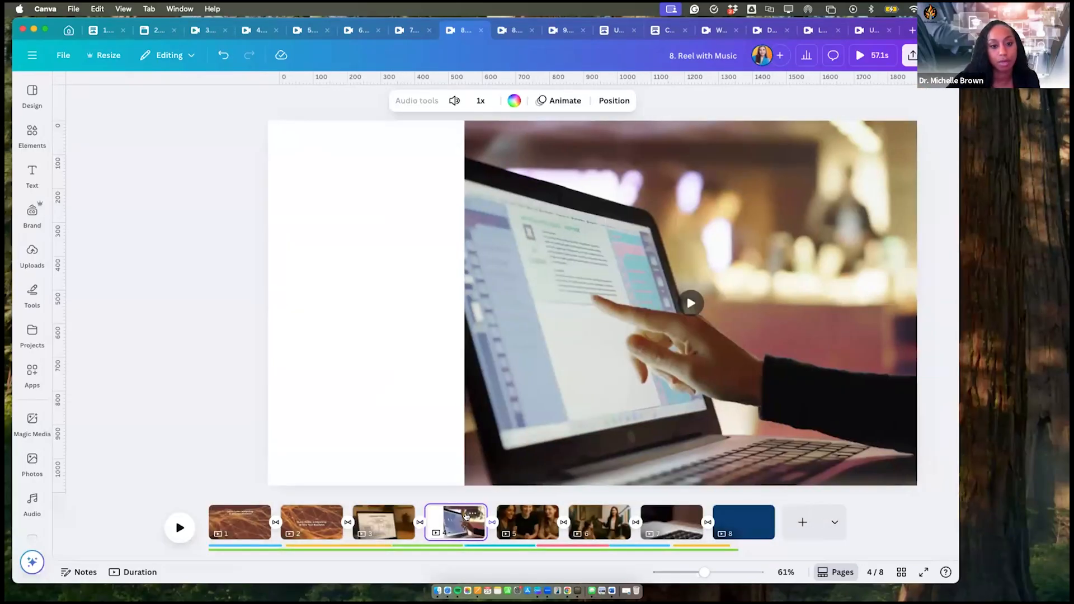
pyautogui.click(485, 162)
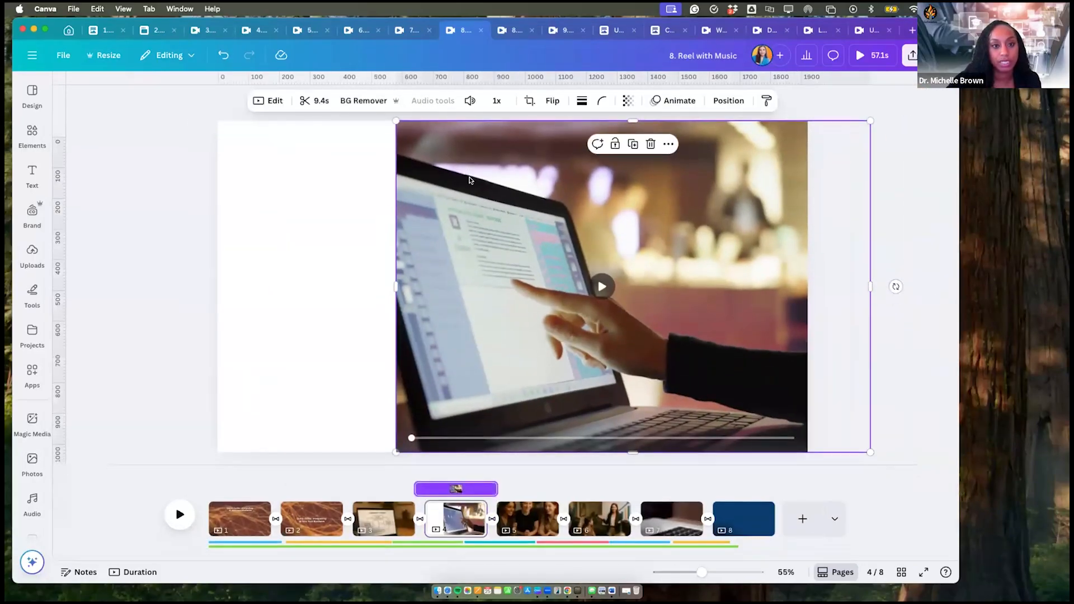
pyautogui.moveTo(408, 177); pyautogui.dragTo(339, 184)
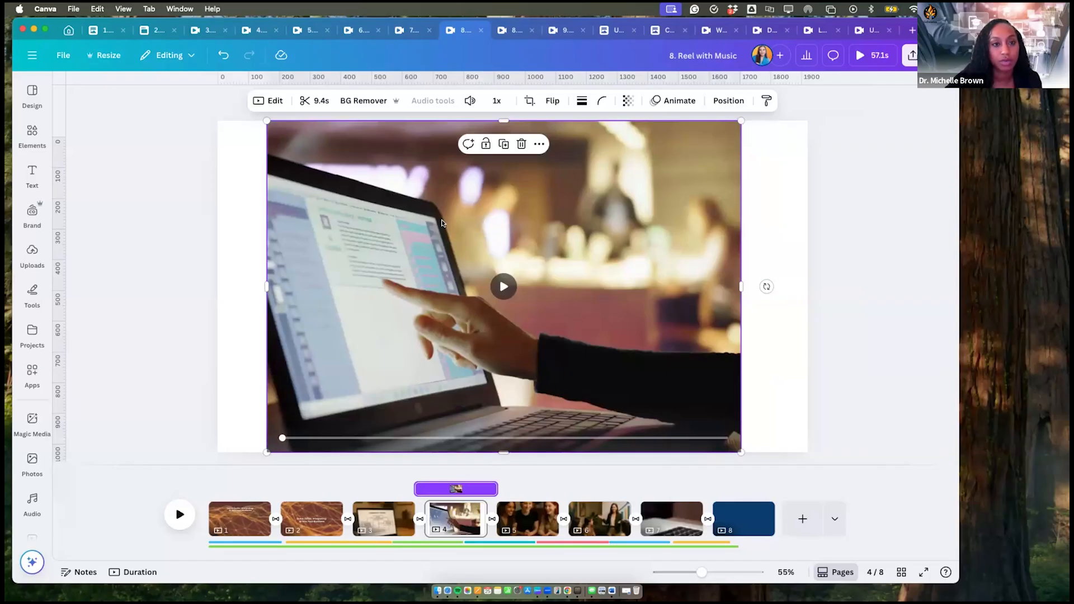
# - Review the designs "2. Images Created in ChatGPT", "3. Images in Instagram Story format" and "4. Image Animate with Luma AI", returning to design 3
pyautogui.click(155, 26)
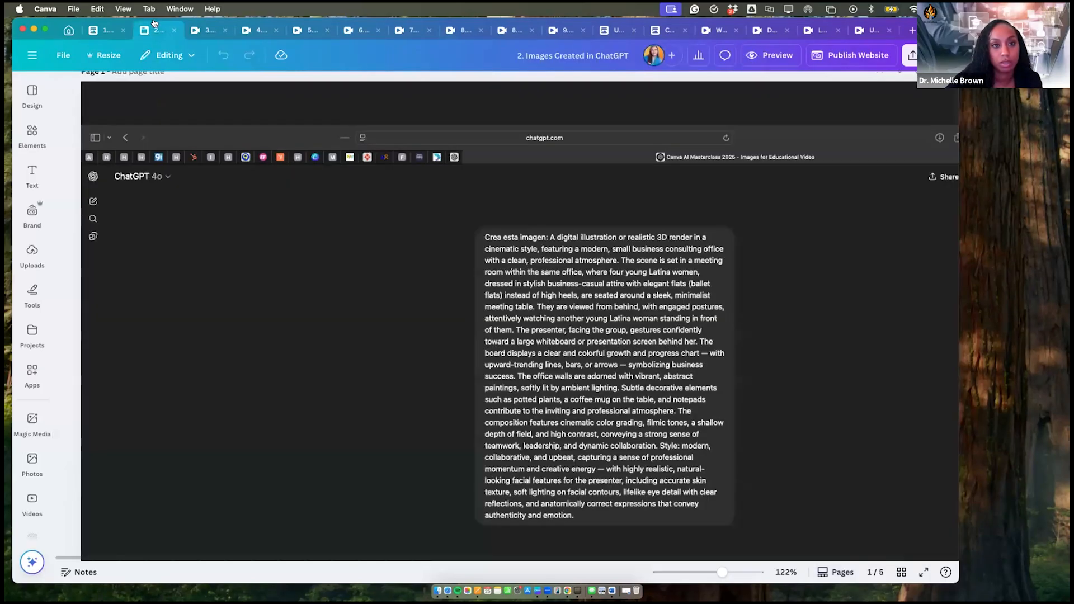
pyautogui.click(203, 28)
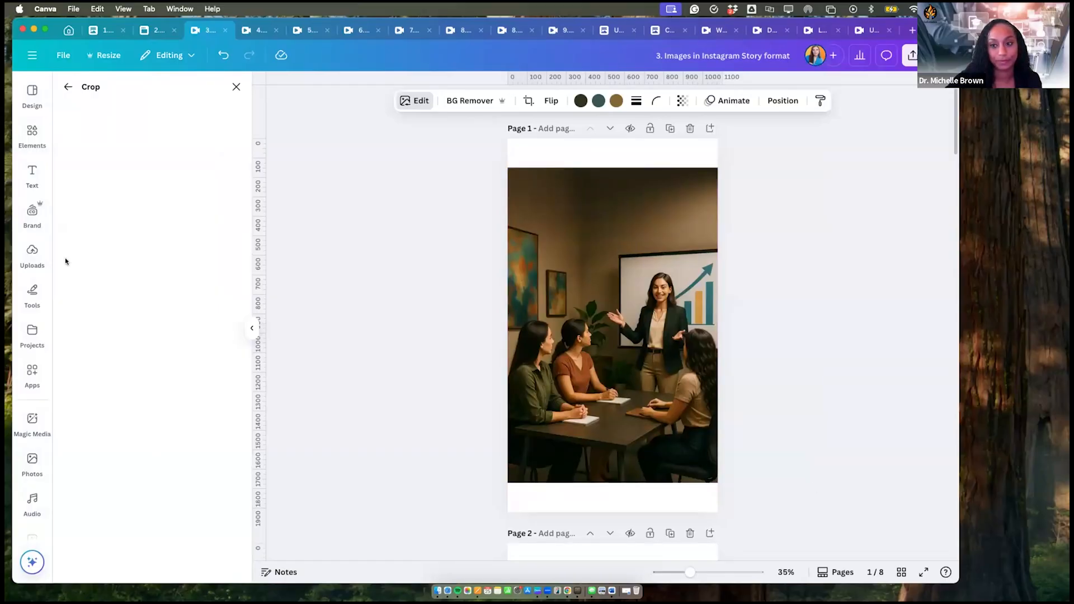
pyautogui.click(254, 30)
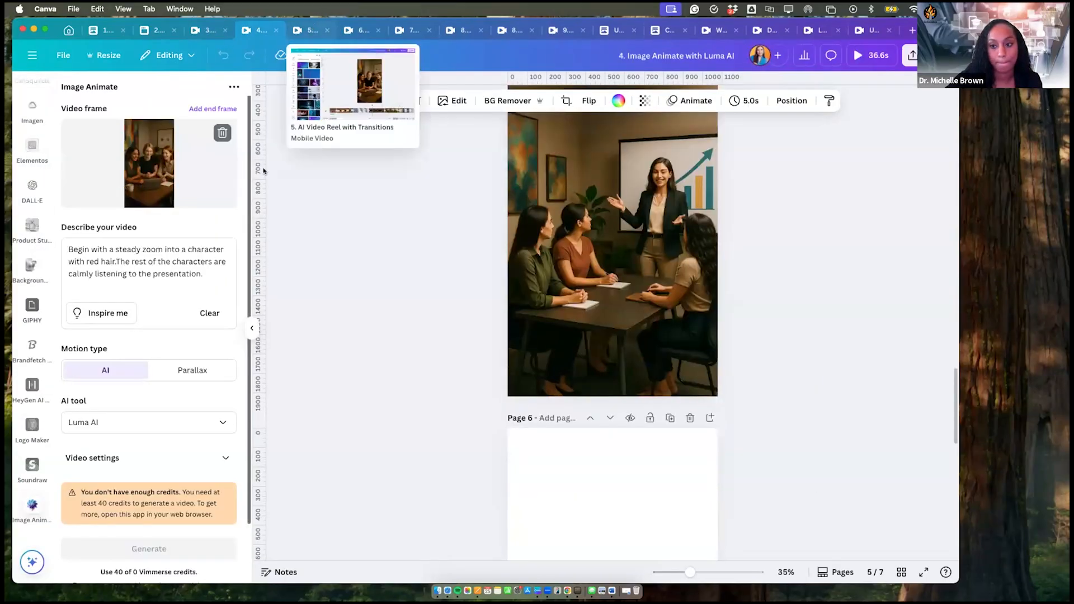
pyautogui.click(210, 29)
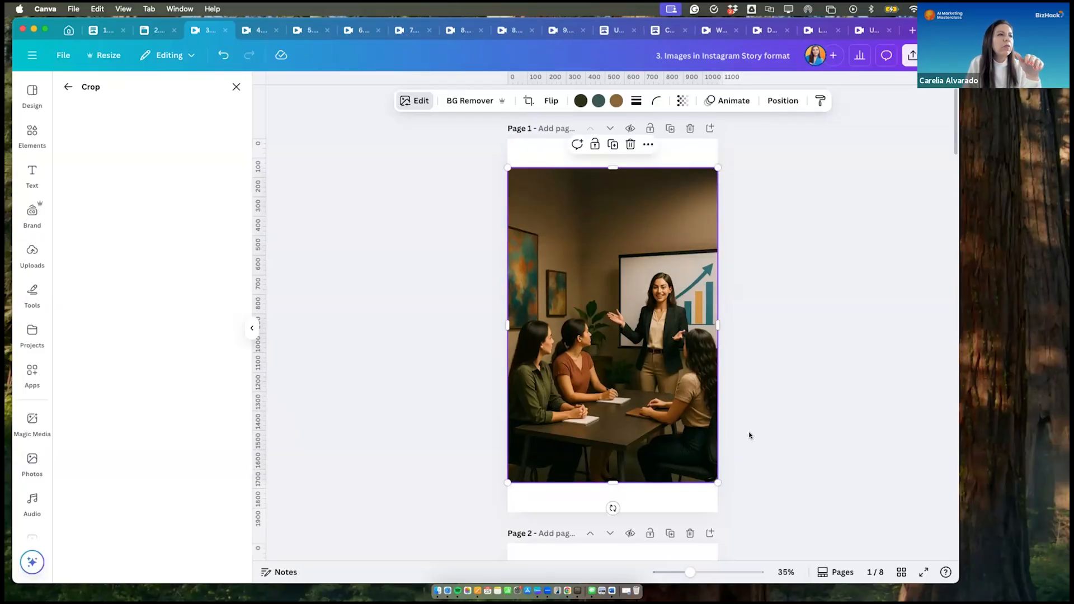
pyautogui.scroll(-5, 749, 435)
pyautogui.scroll(5, 749, 435)
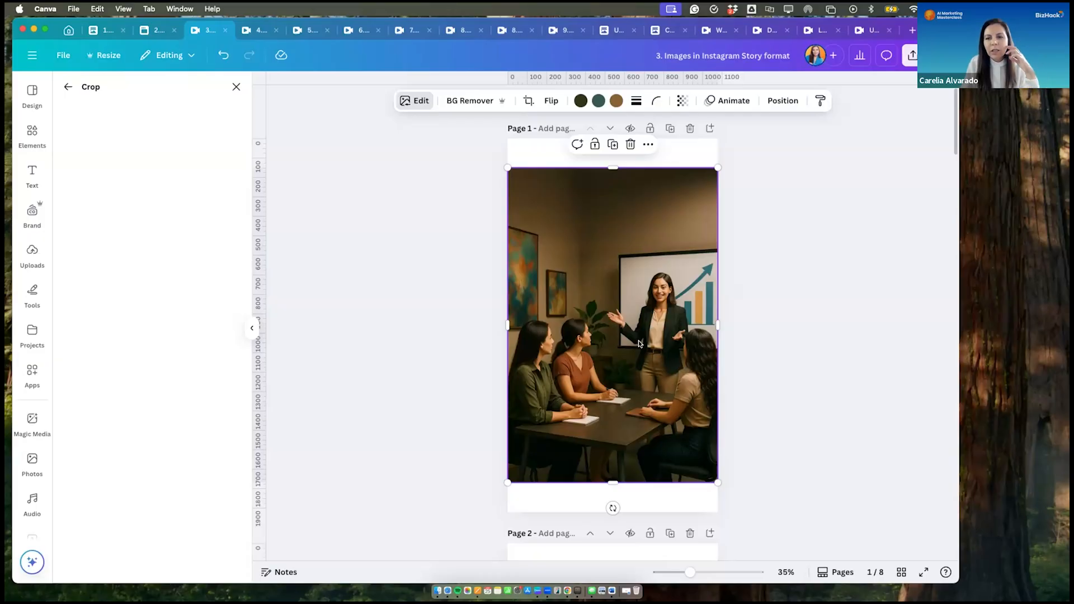
# - Try Magic Expand on page 1's meeting image with the Whole Page size and leave without expanding it
pyautogui.click(409, 103)
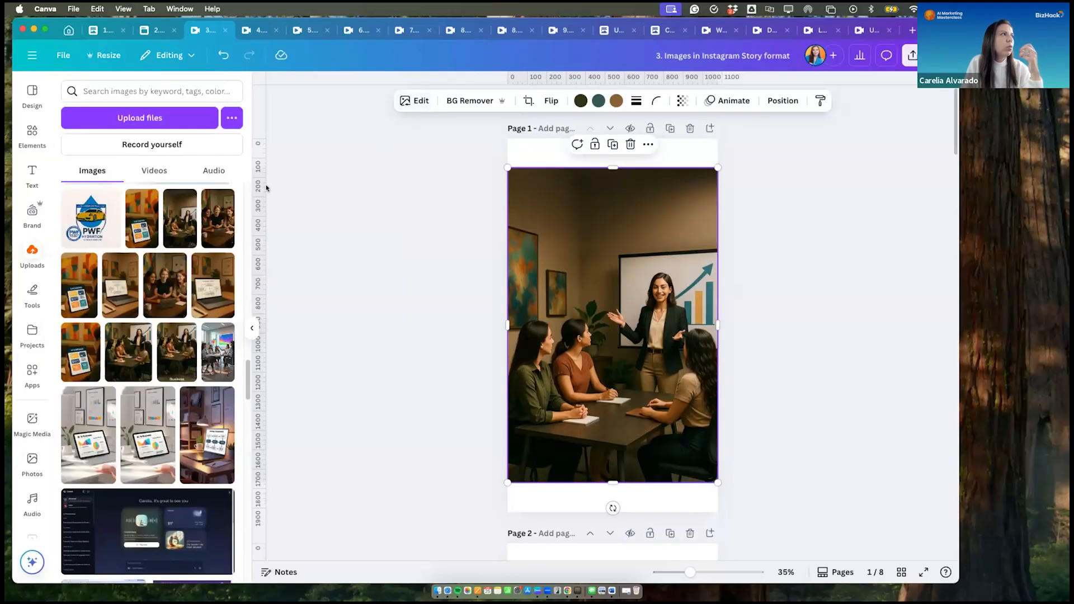
pyautogui.click(414, 101)
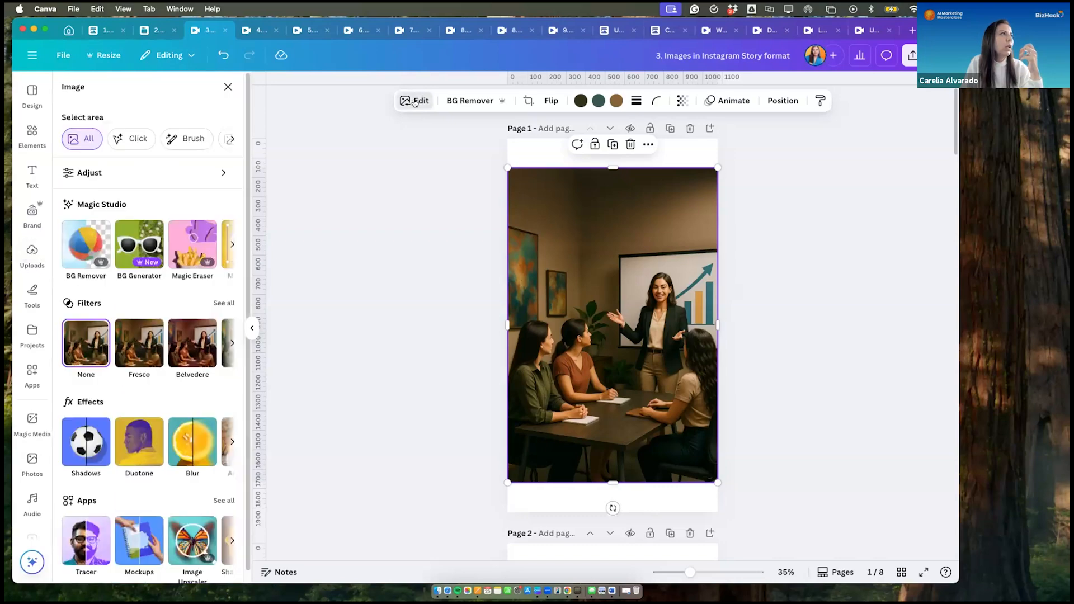
pyautogui.click(231, 245)
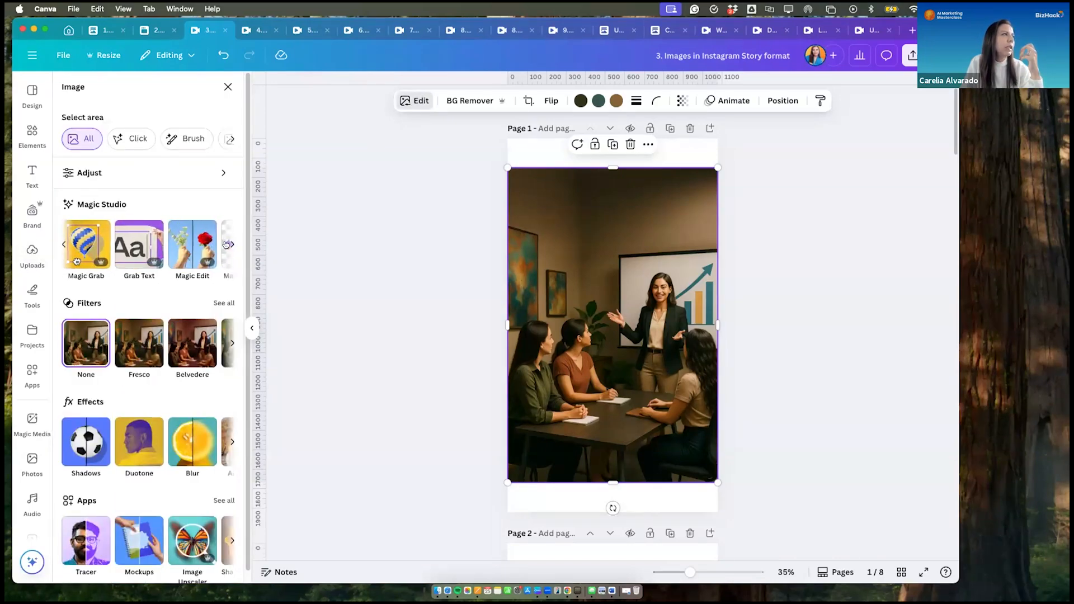
pyautogui.click(226, 244)
pyautogui.click(210, 248)
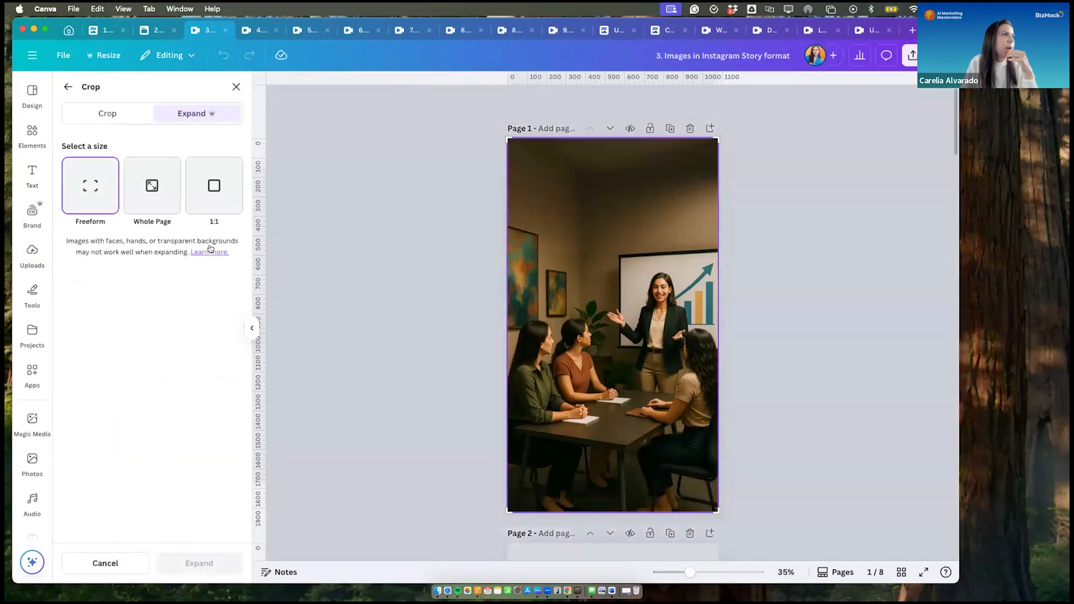
pyautogui.click(145, 201)
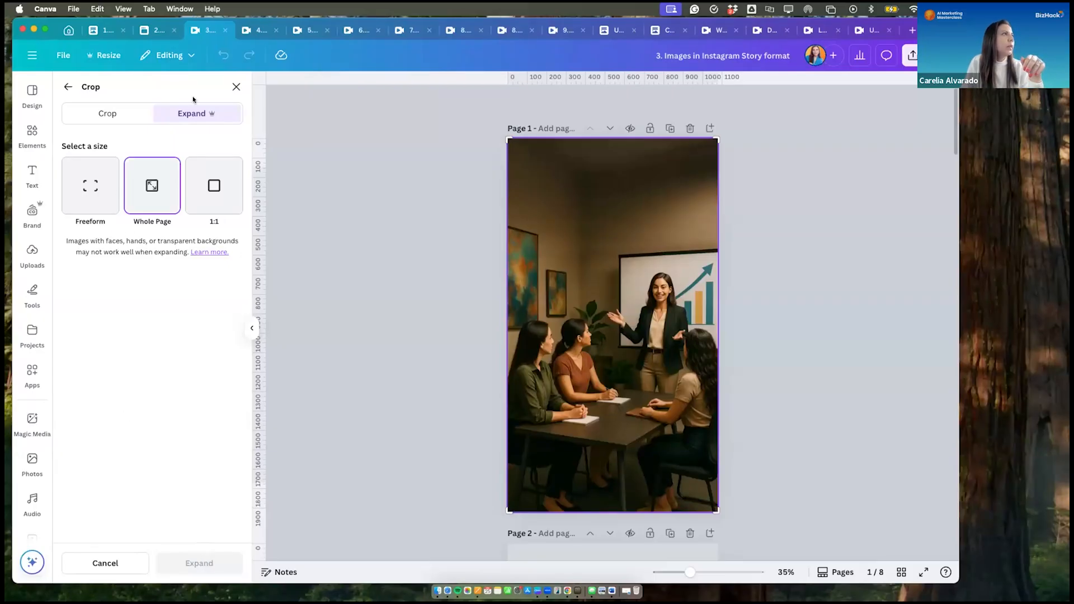
pyautogui.click(236, 87)
# - Add a blank page after page 1 of the Instagram Story images design and return to page 1
pyautogui.scroll(-5, 763, 301)
pyautogui.scroll(5, 763, 299)
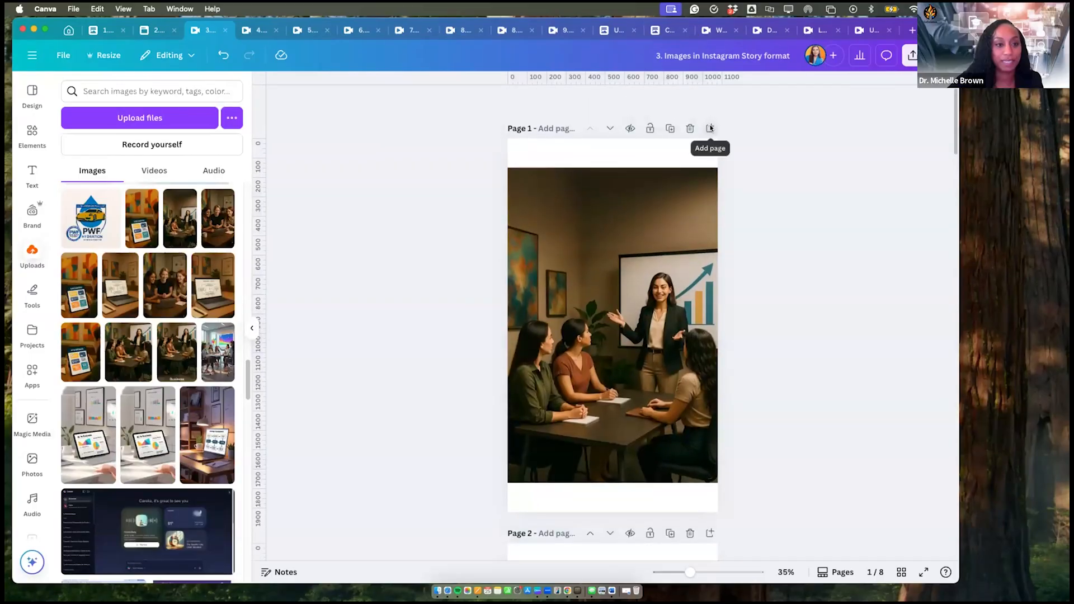
pyautogui.click(711, 128)
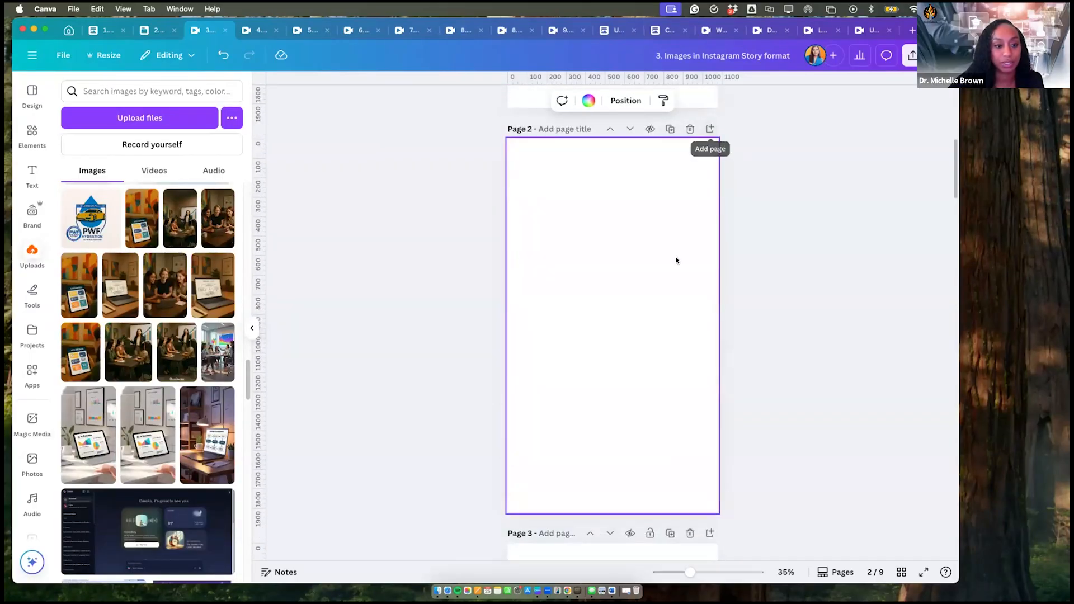
pyautogui.scroll(5, 675, 259)
pyautogui.click(895, 287)
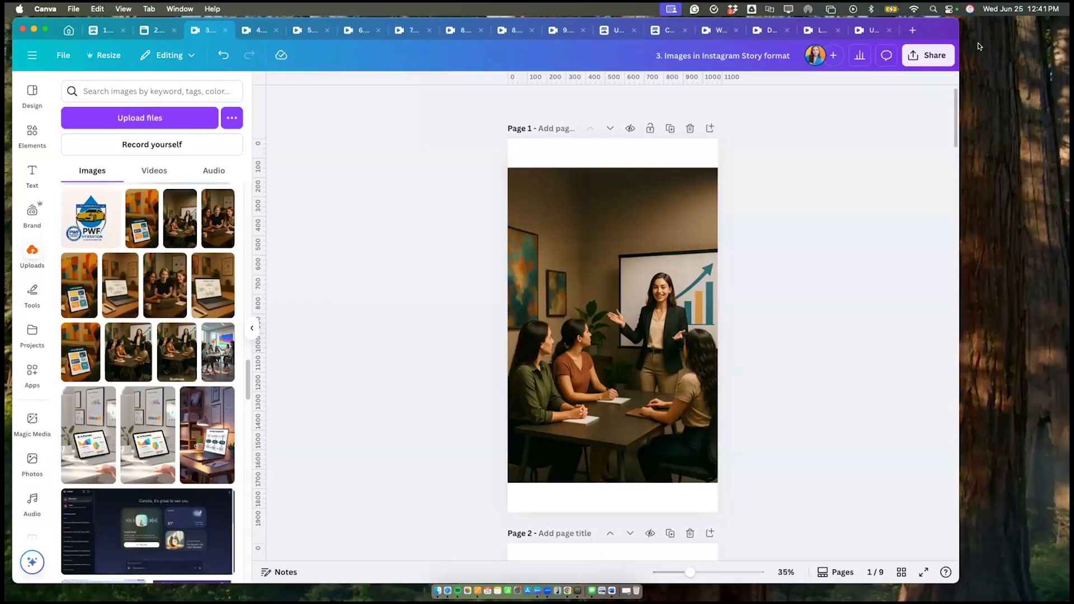
pyautogui.click(912, 30)
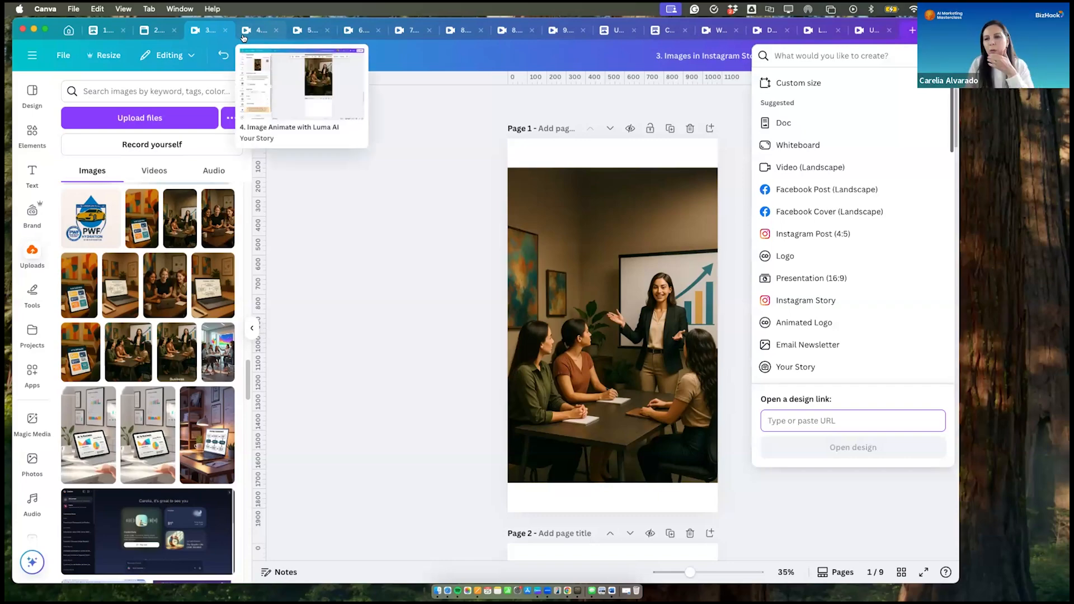
pyautogui.click(424, 154)
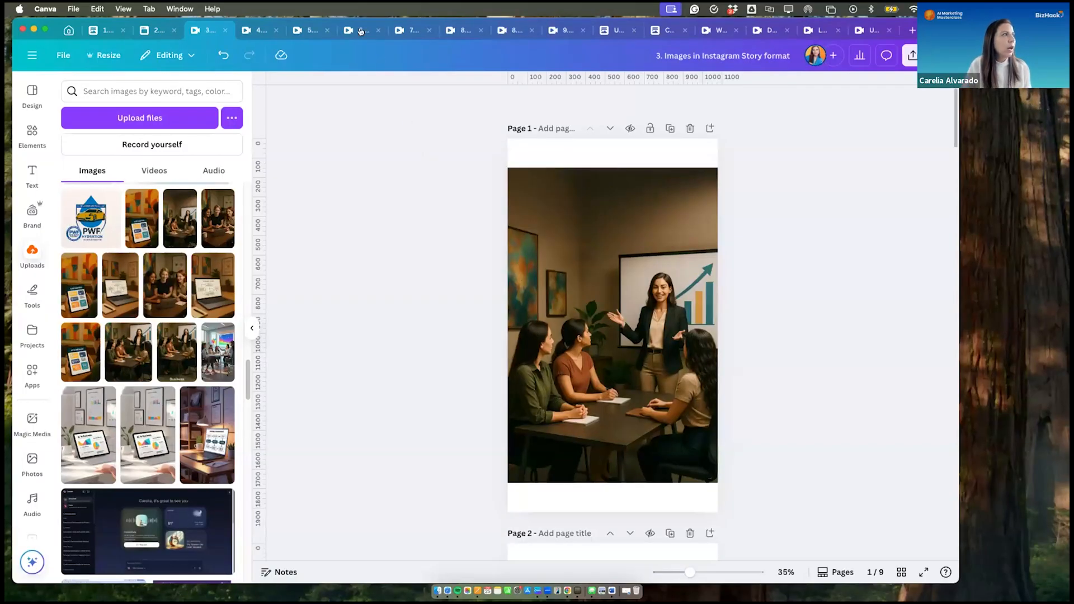
# - Search the Canva apps for Google Drive and open that app in the Instagram Story images design
pyautogui.click(30, 130)
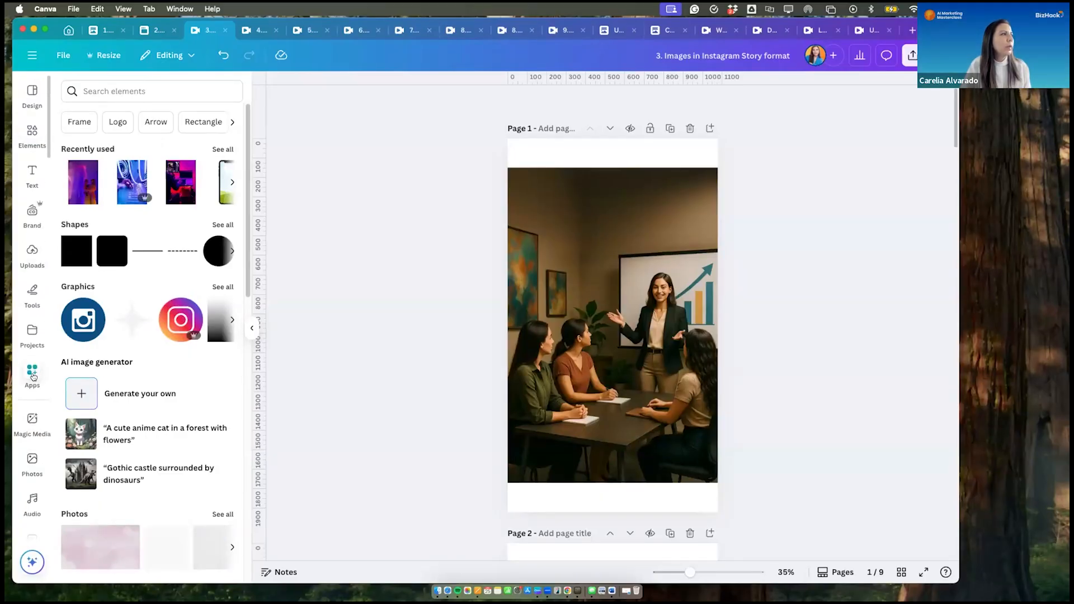
pyautogui.click(32, 373)
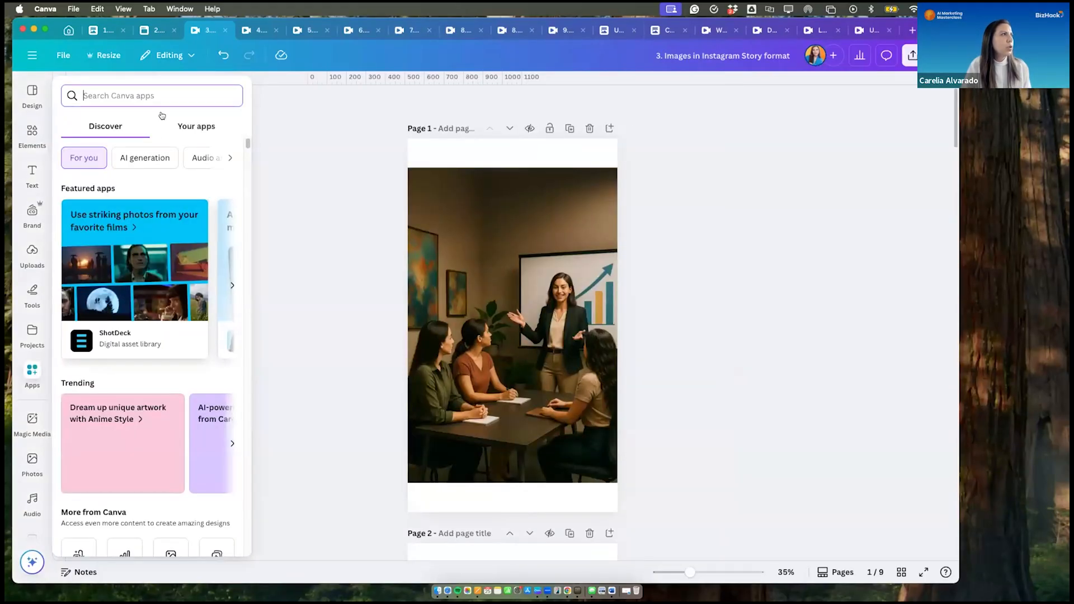
pyautogui.write('Google')
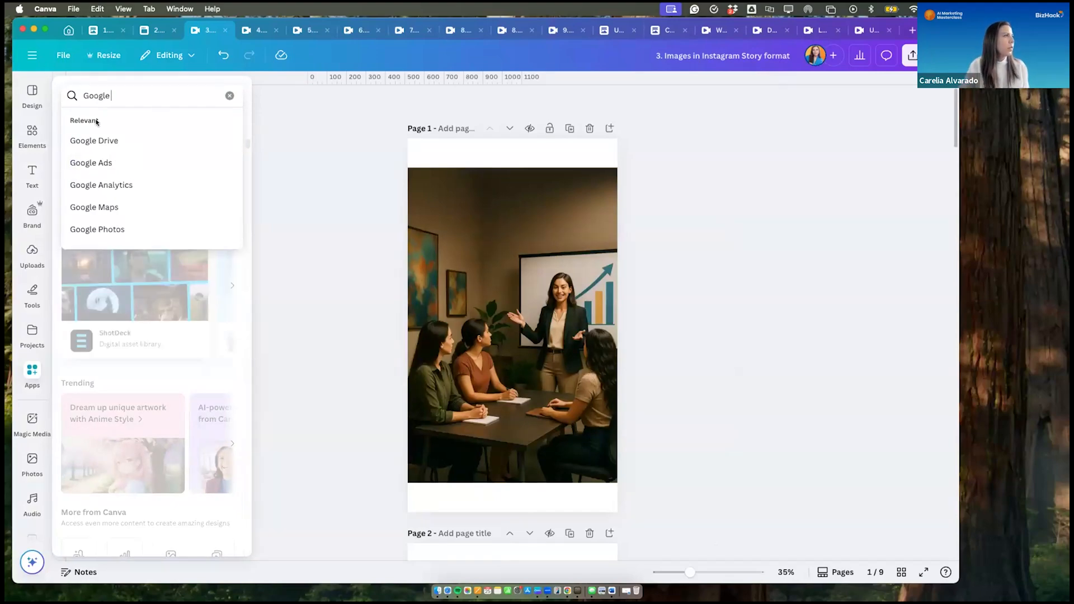
pyautogui.click(93, 140)
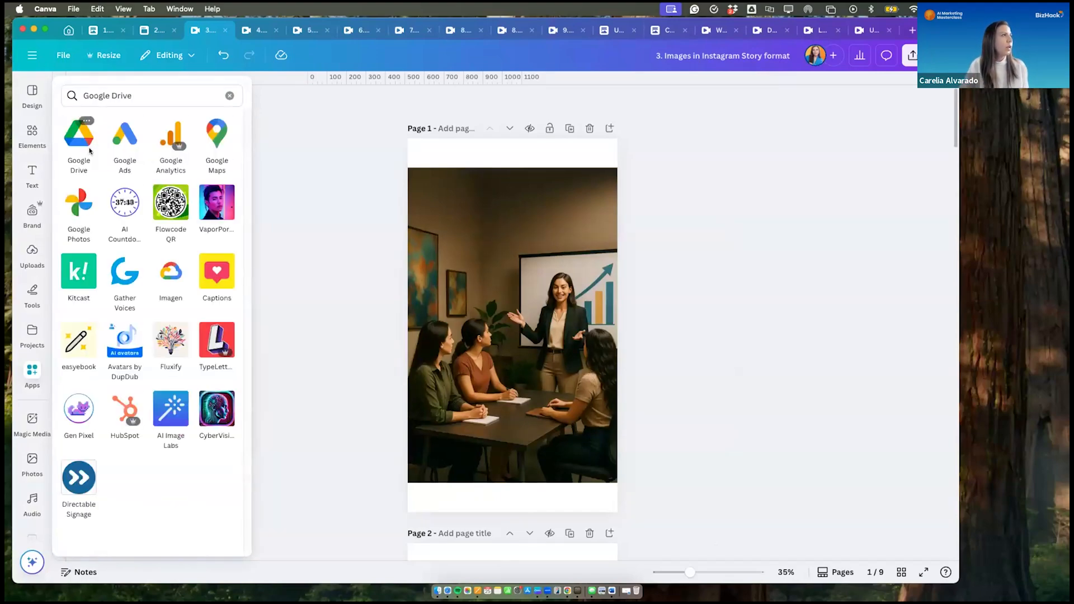
pyautogui.click(74, 144)
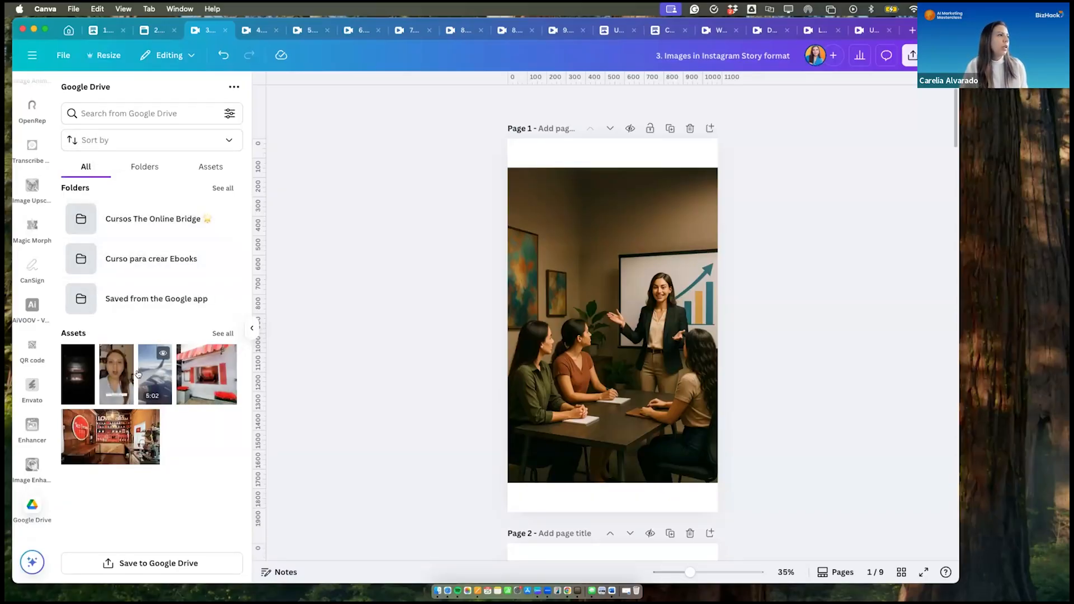
# - Add a blank page after page 1, try placing the airplane-wing asset from Google Drive on it, and list the Drive folders
pyautogui.click(708, 128)
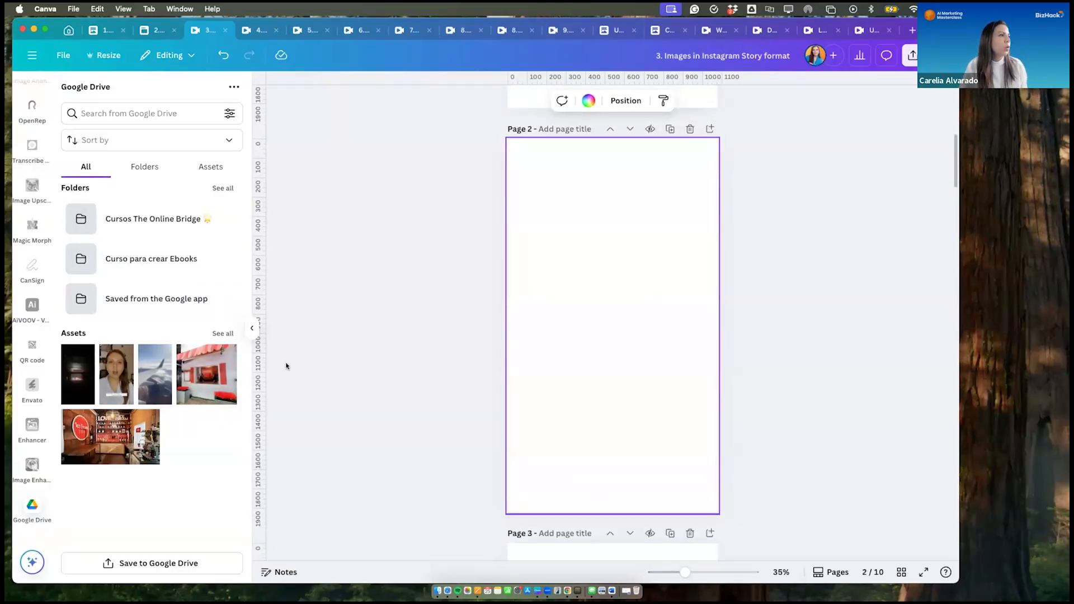
pyautogui.click(150, 383)
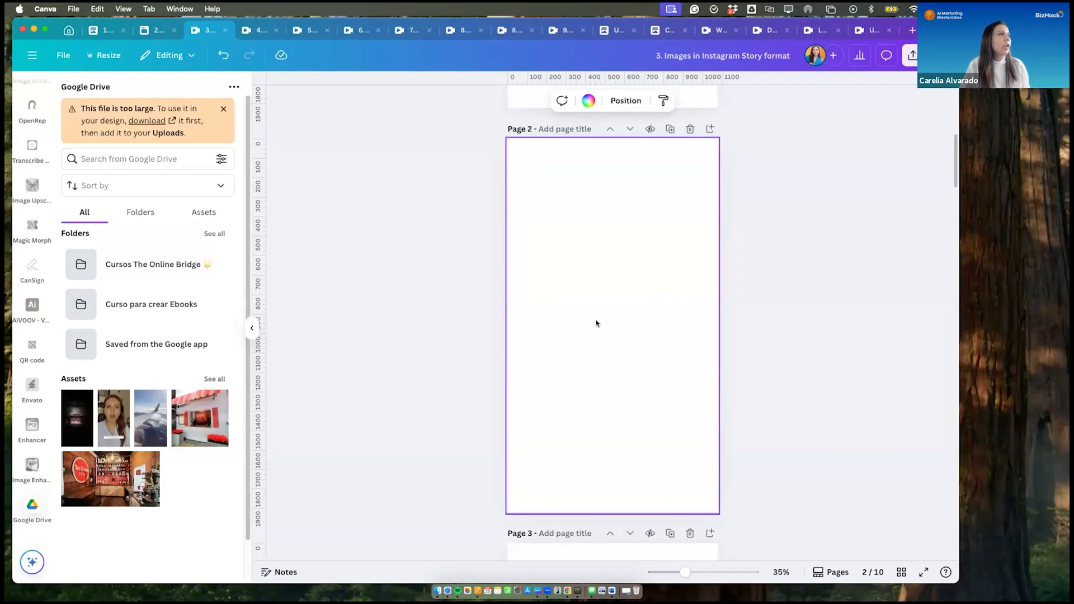
pyautogui.click(139, 213)
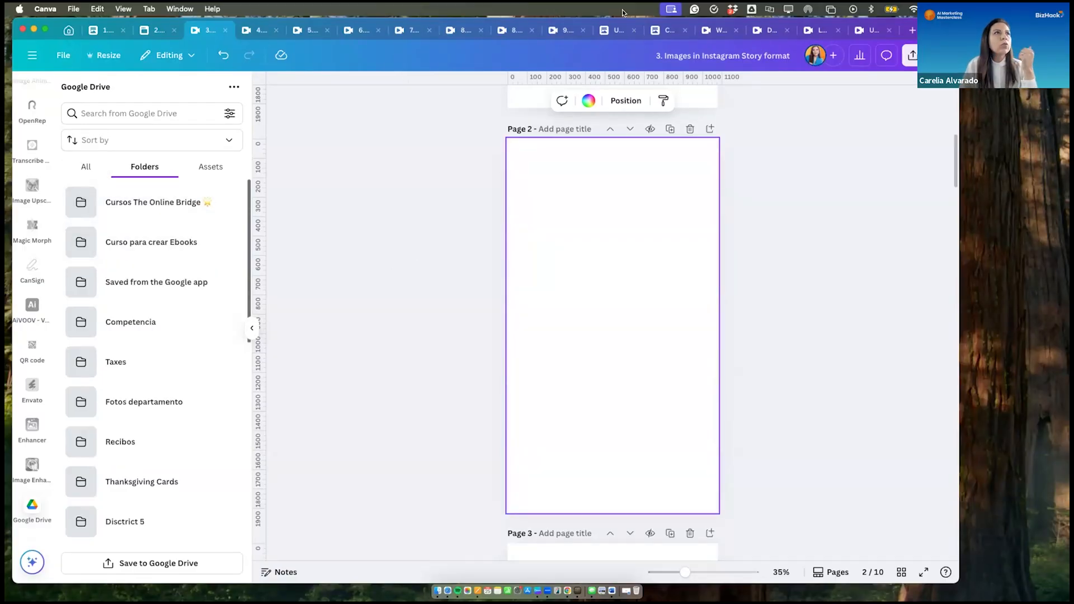
# - Review all the ways to share, save and publish the design, and return to page 1's meeting image
pyautogui.click(911, 54)
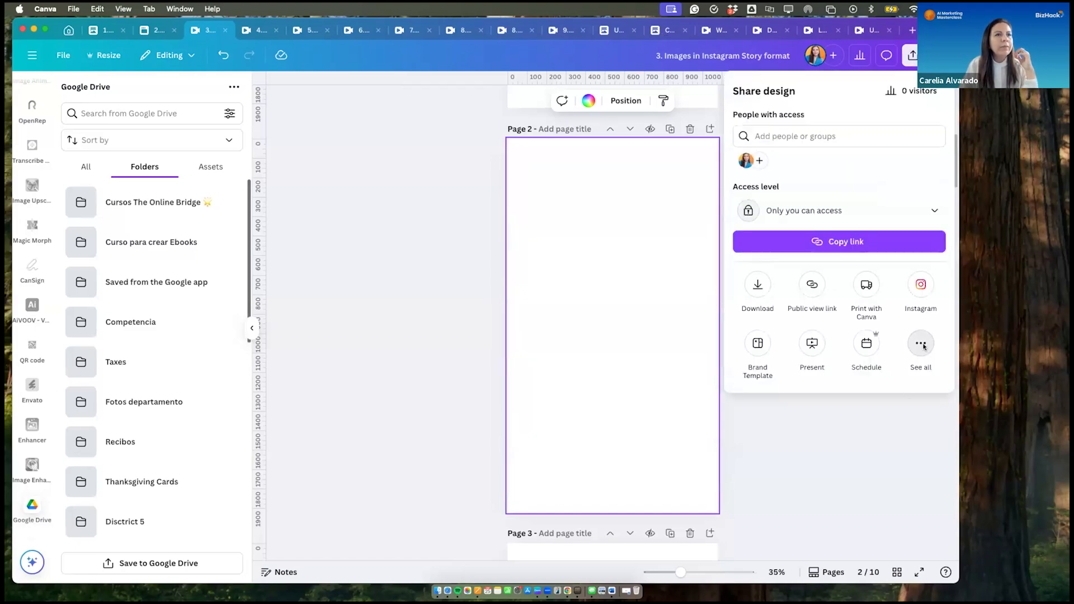
pyautogui.click(920, 343)
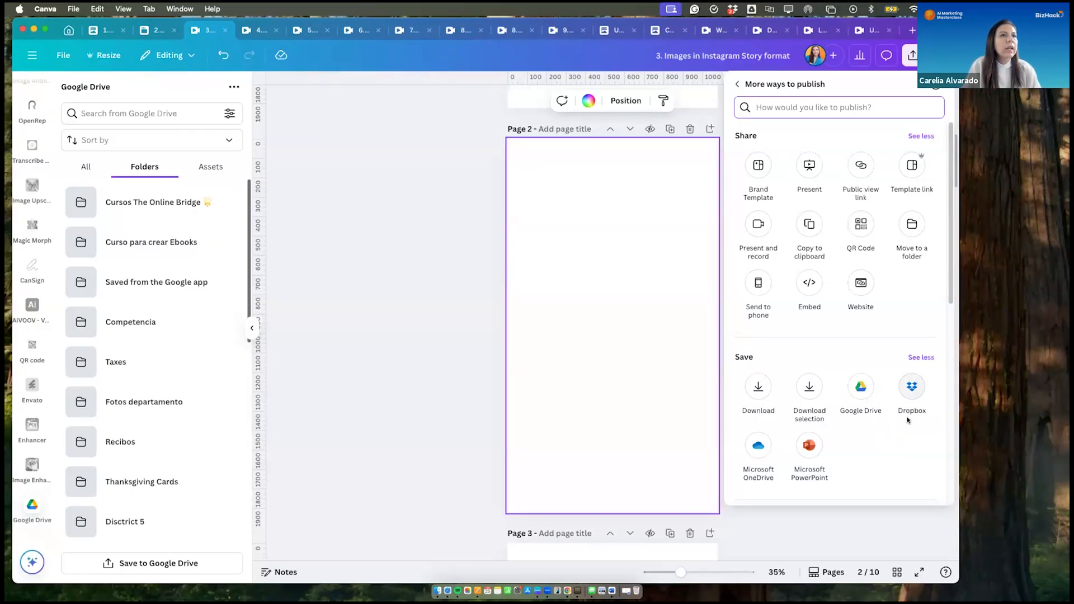
pyautogui.scroll(-4, 908, 420)
pyautogui.scroll(-5, 907, 420)
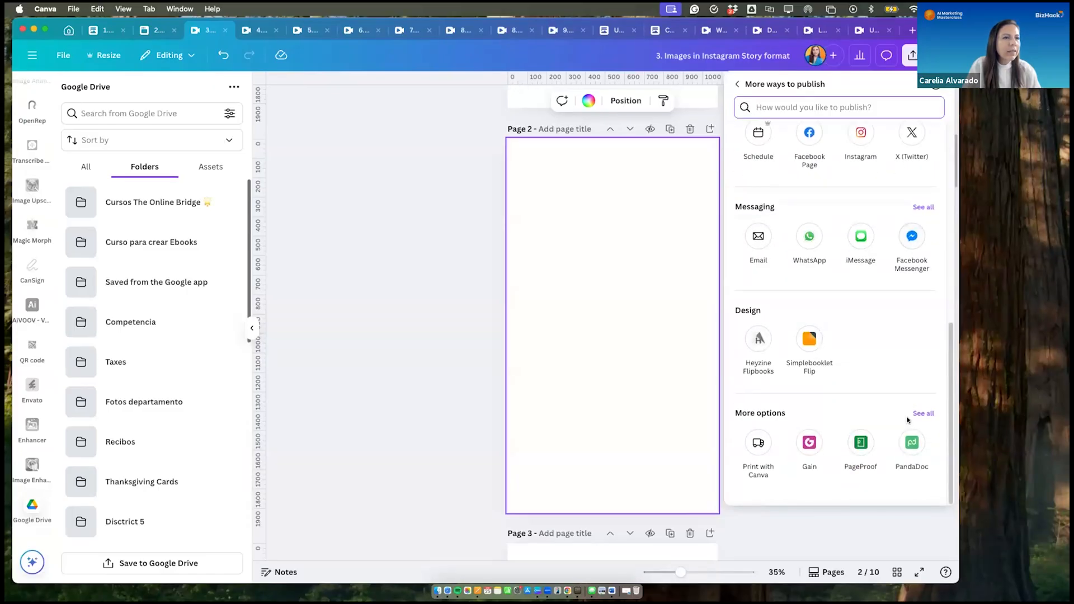
pyautogui.scroll(2, 907, 419)
pyautogui.scroll(6, 907, 420)
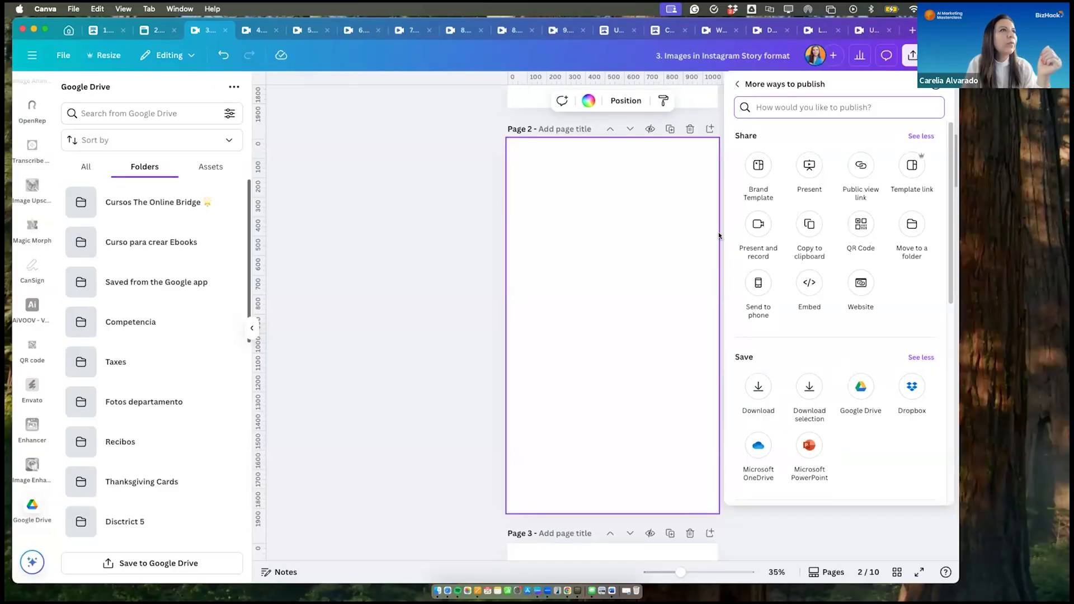
pyautogui.click(367, 259)
pyautogui.scroll(5, 391, 240)
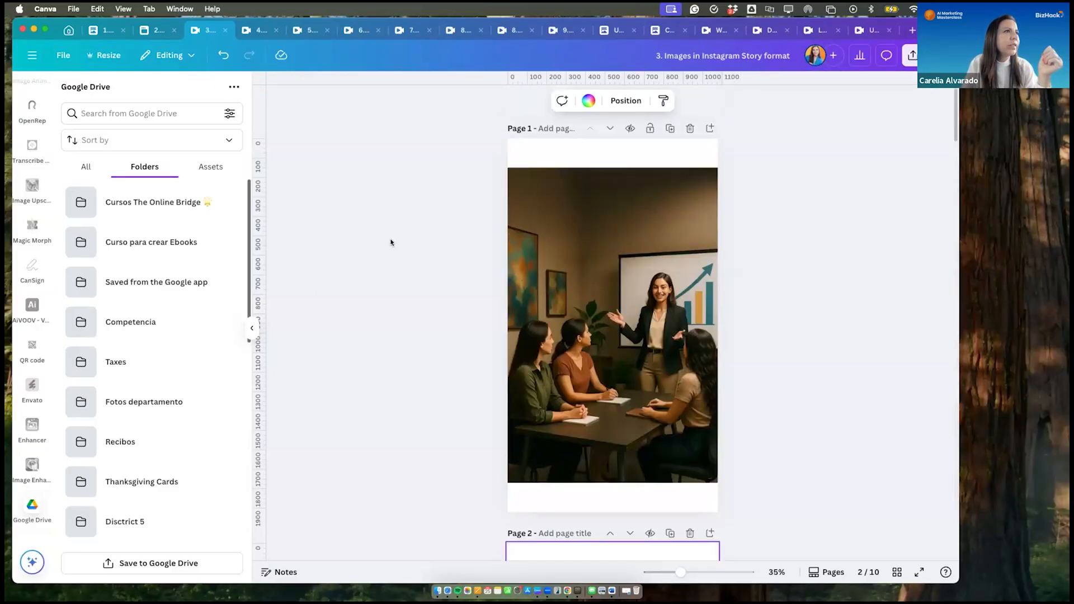
pyautogui.click(612, 319)
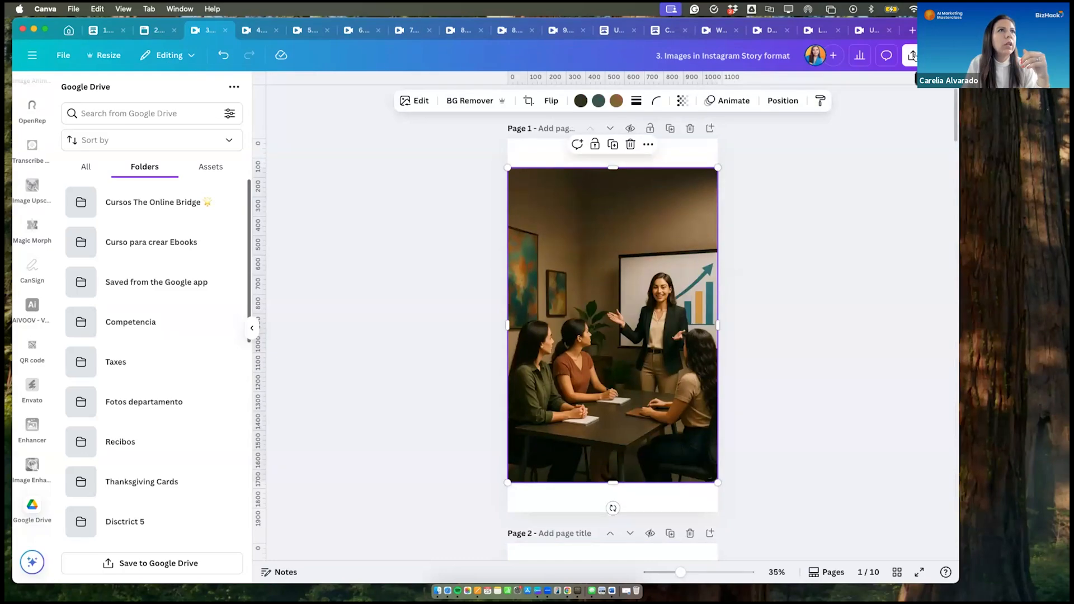
# - Switch to the design "Look for repetitive tasks or data-heavy processes." and view its Send to phone QR code
pyautogui.click(847, 32)
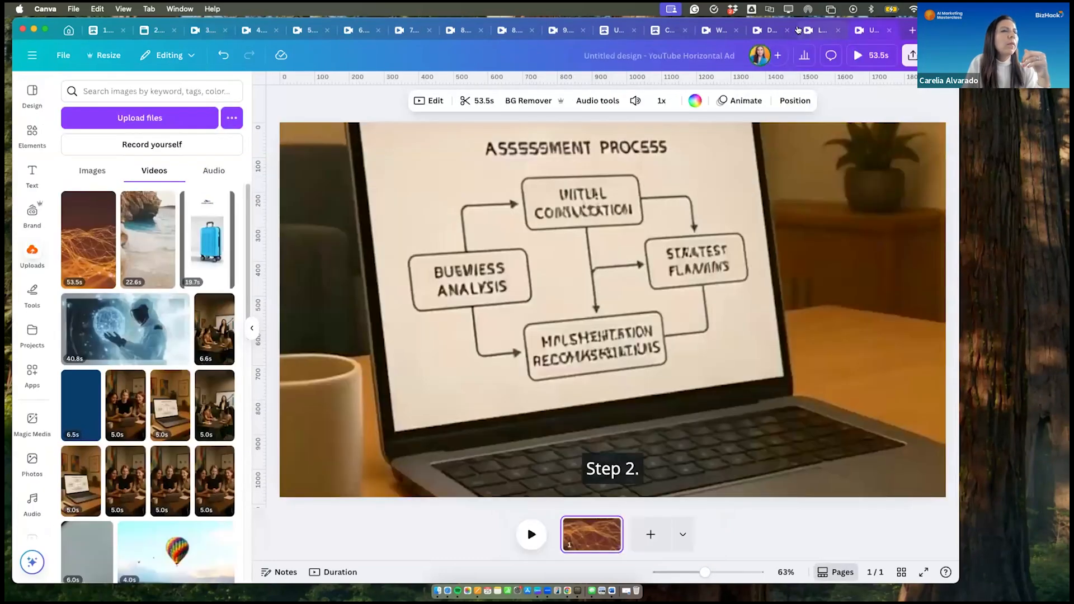
pyautogui.click(801, 31)
pyautogui.click(787, 284)
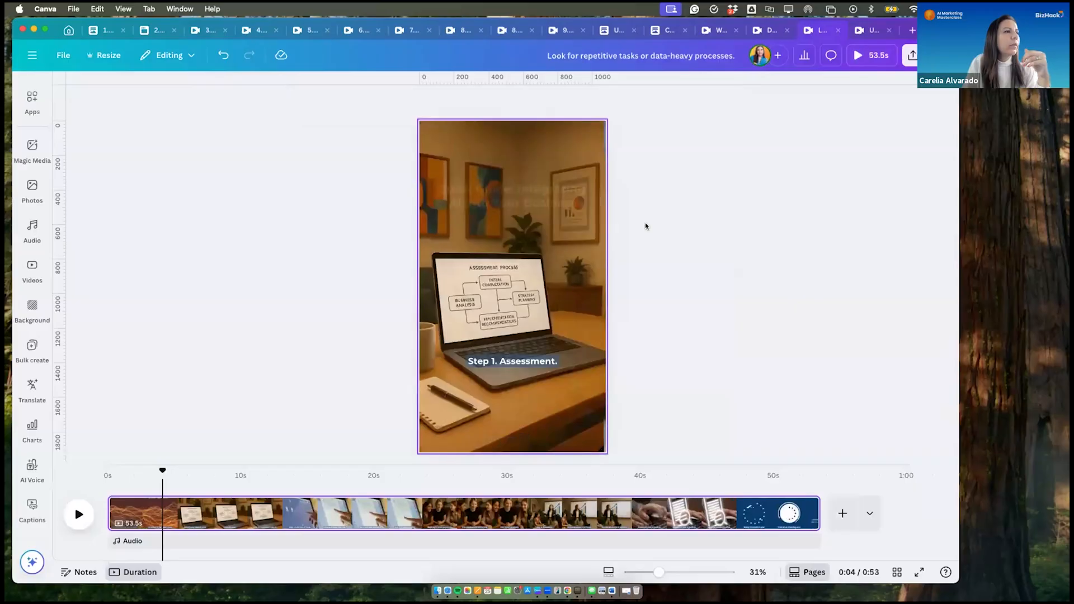
pyautogui.click(926, 56)
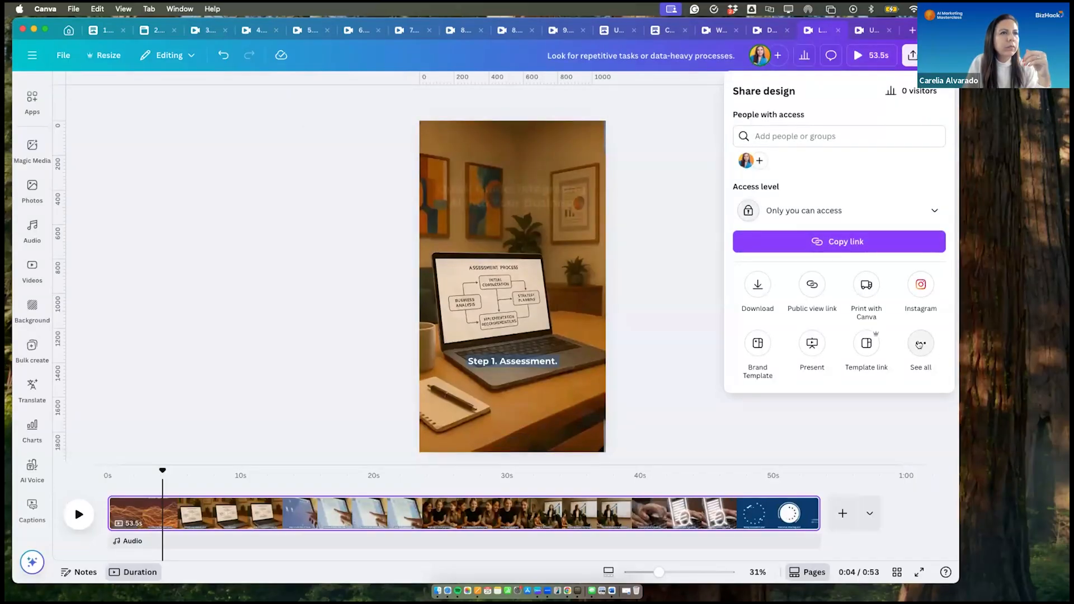
pyautogui.click(920, 344)
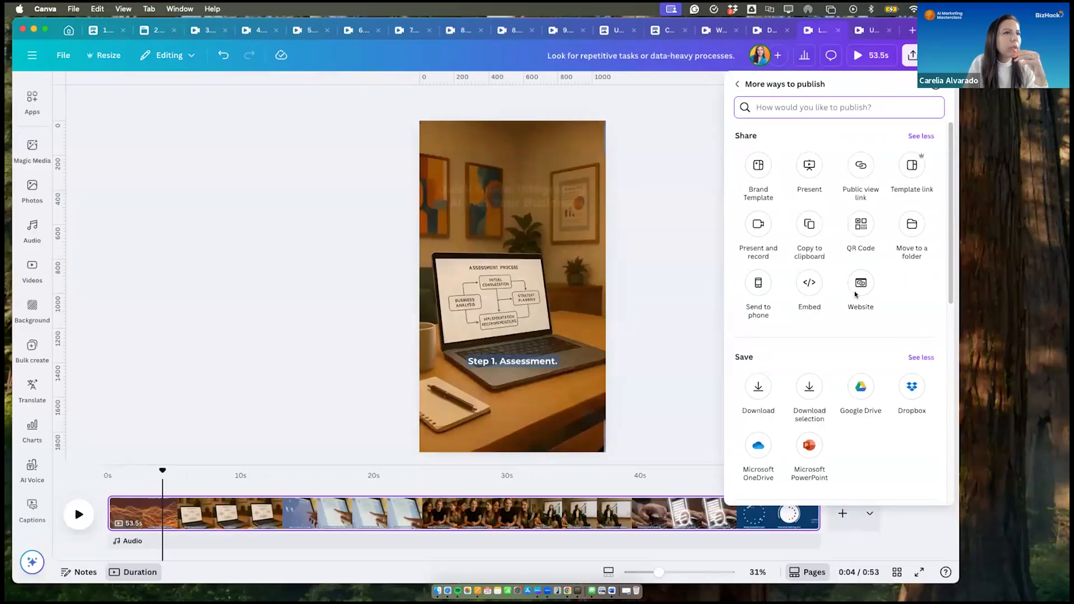
pyautogui.click(759, 287)
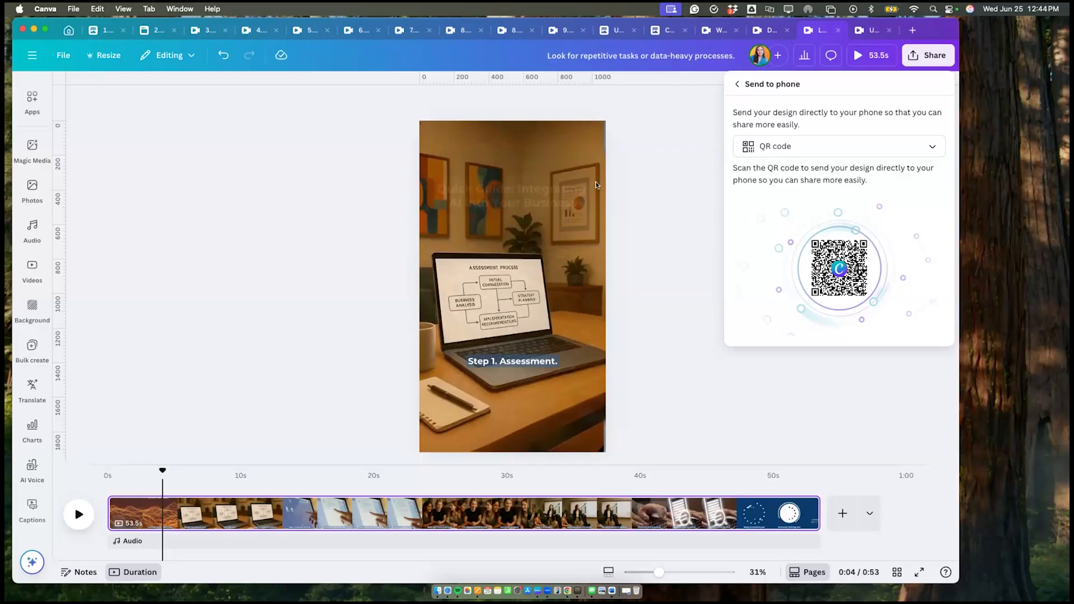
pyautogui.click(628, 267)
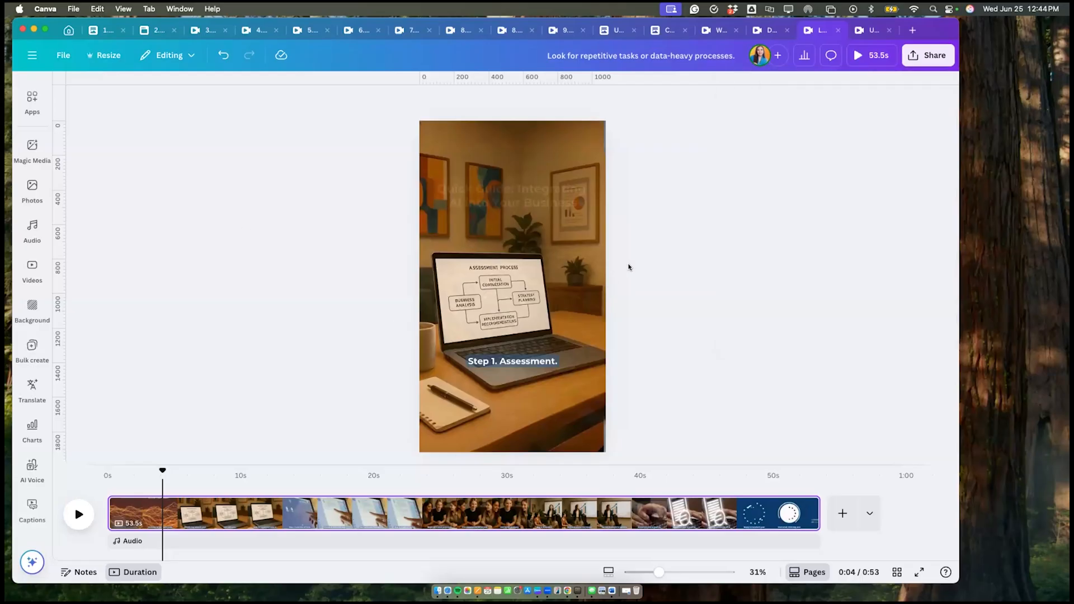
# - Create a new YouTube Intro video design from the social media formats on the Canva home page
pyautogui.click(910, 27)
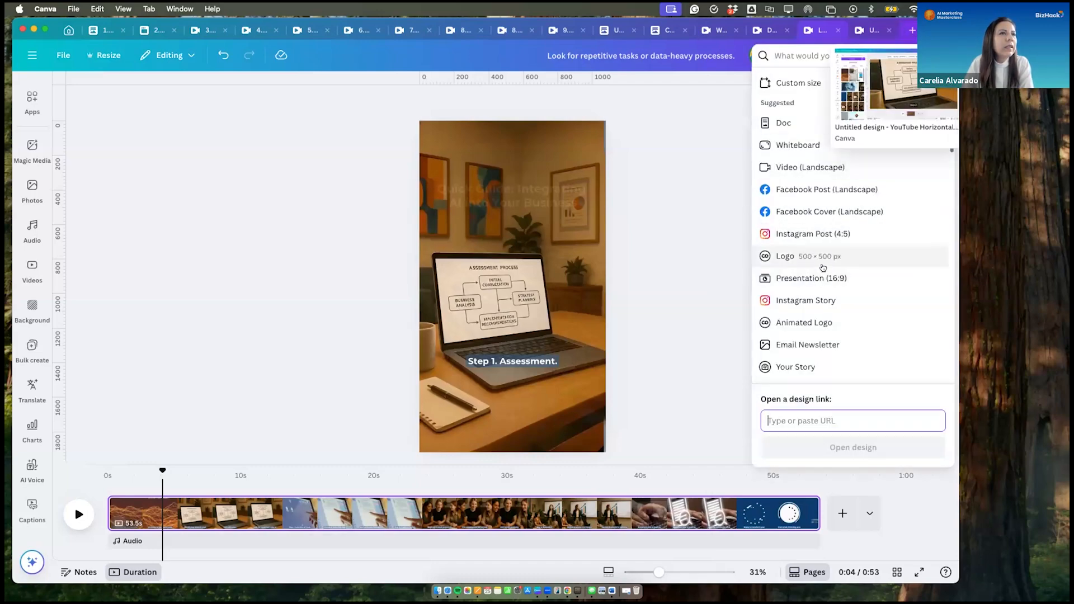
pyautogui.click(67, 30)
pyautogui.click(67, 31)
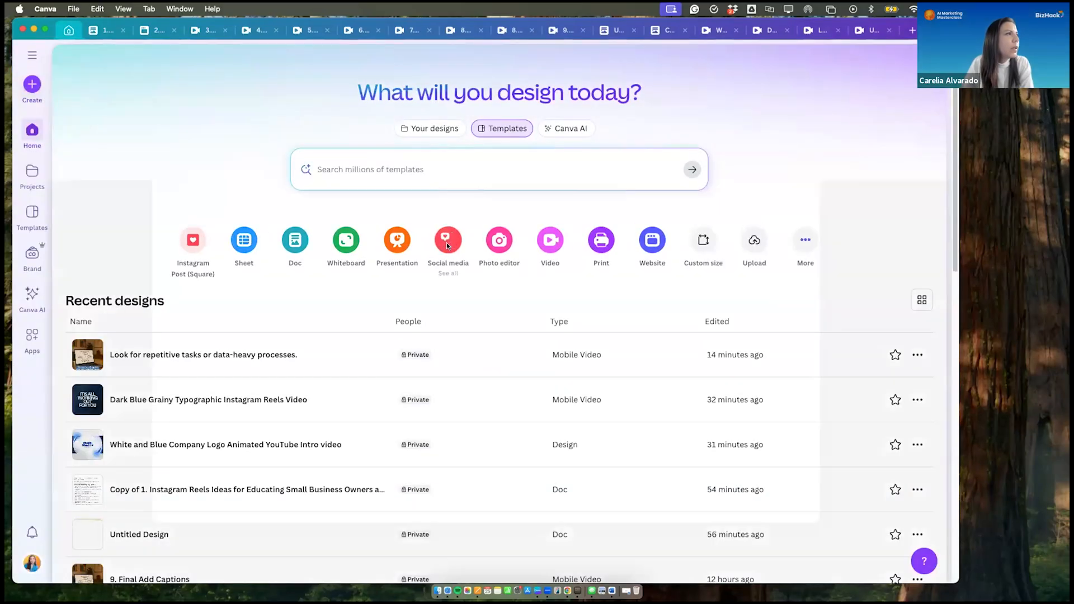
pyautogui.click(448, 244)
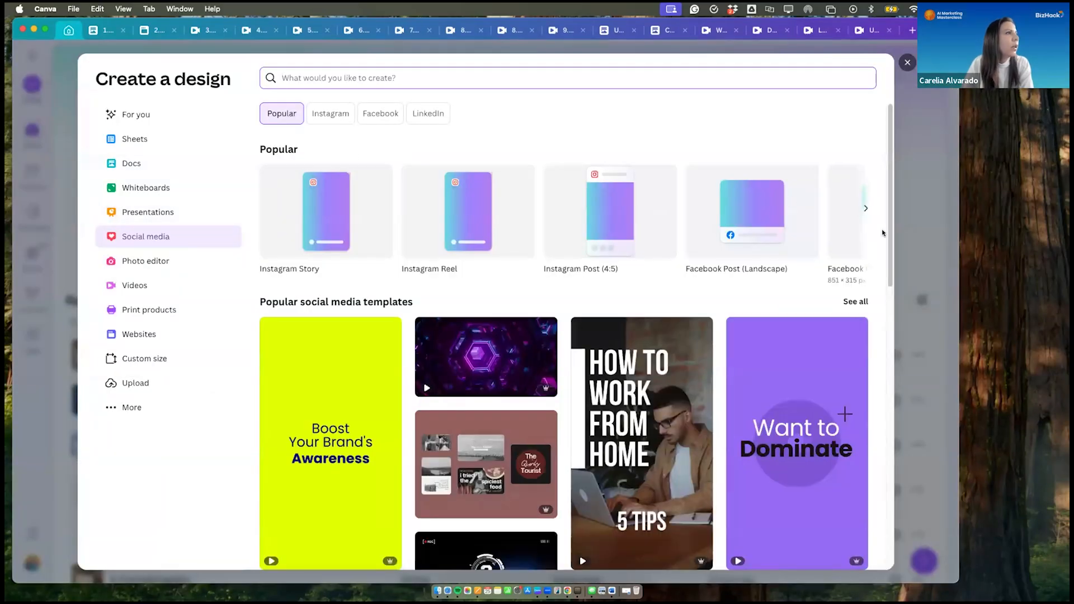
pyautogui.click(865, 208)
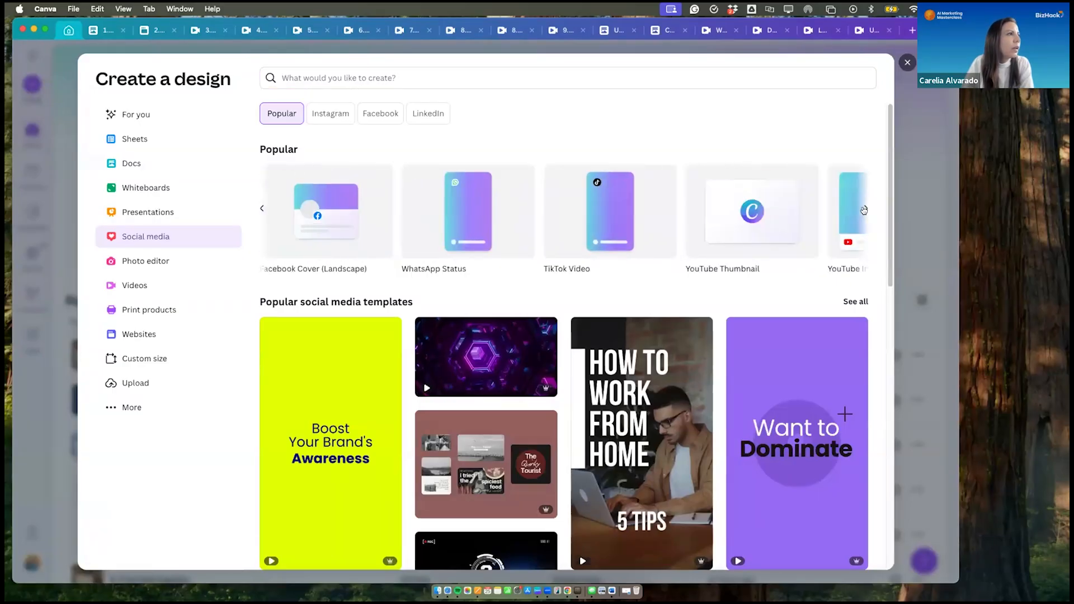
pyautogui.click(849, 210)
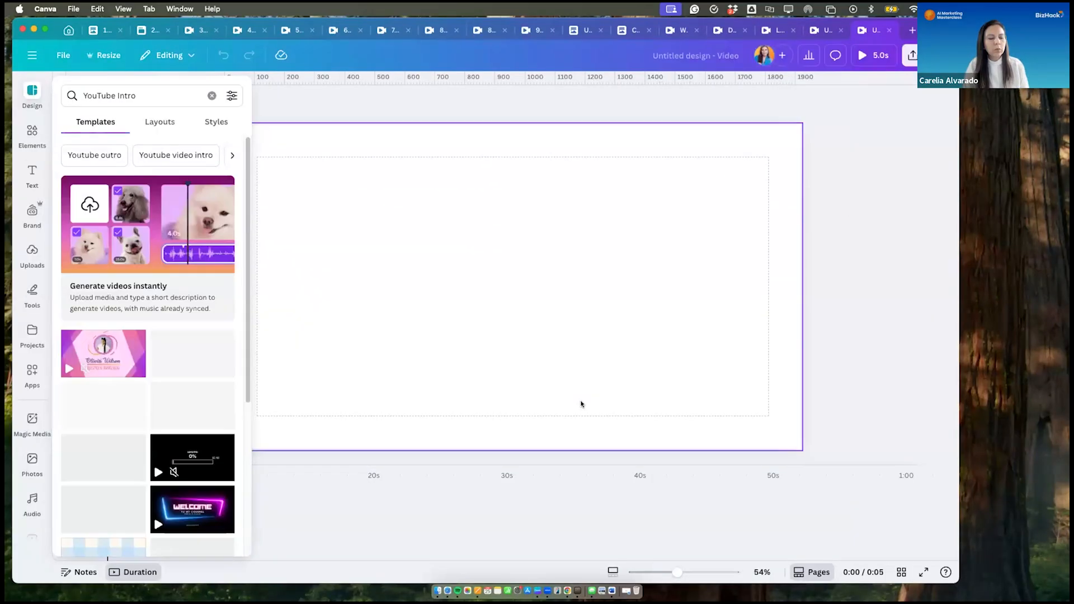
# - Try the 44-second vertical phone clip from the recently used stock videos on the blank page and delete it
pyautogui.scroll(-3, 16, 408)
pyautogui.scroll(-1, 17, 403)
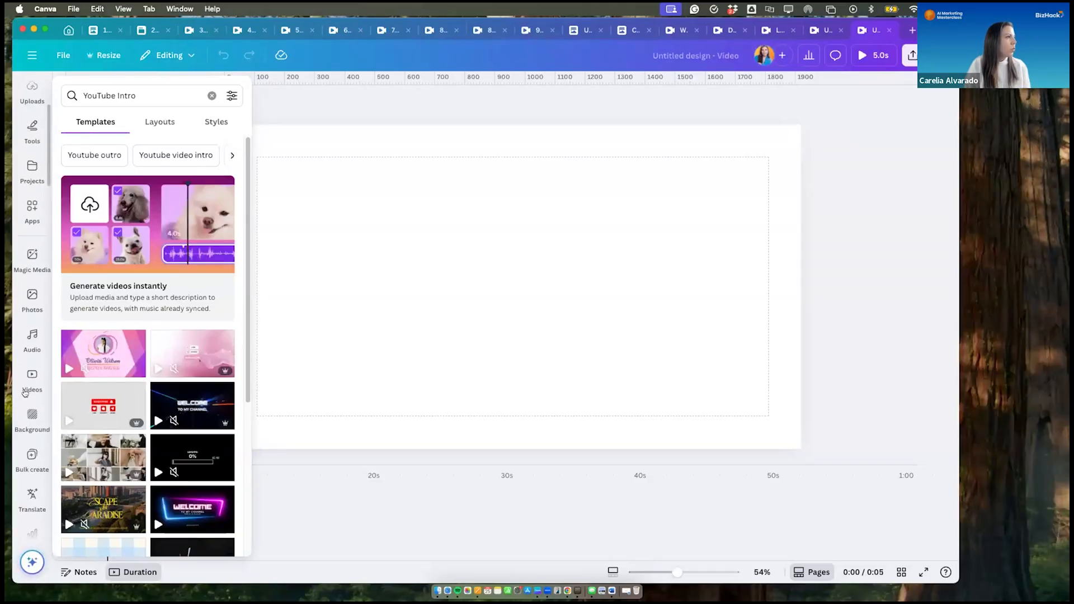
pyautogui.click(24, 386)
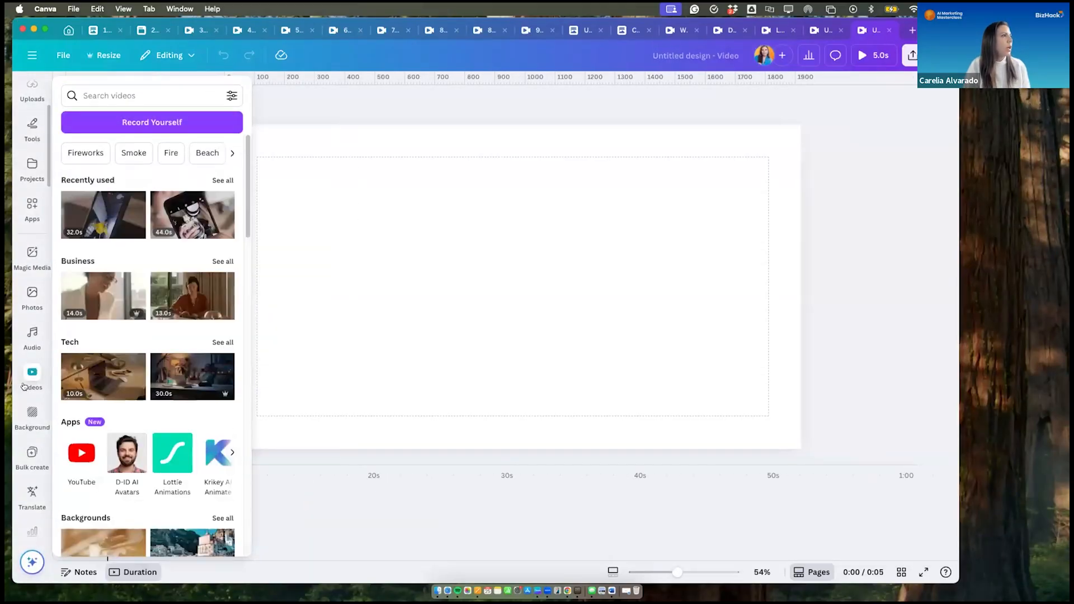
pyautogui.click(189, 207)
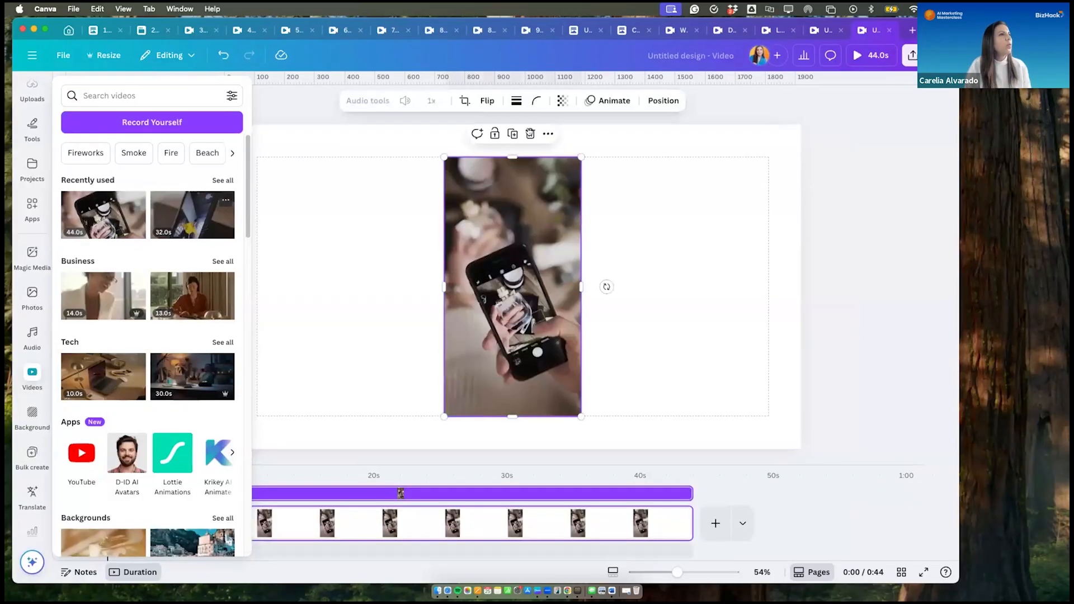
pyautogui.press('Delete')
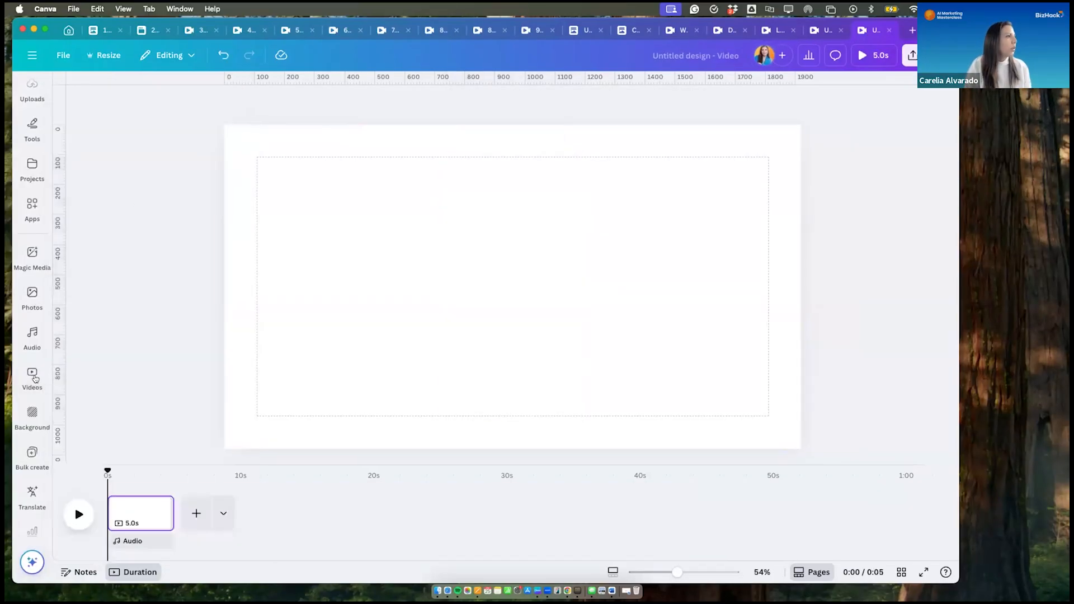
# - Filter the stock video library to Horizontal orientation and return to the blank page
pyautogui.moveTo(32, 374)
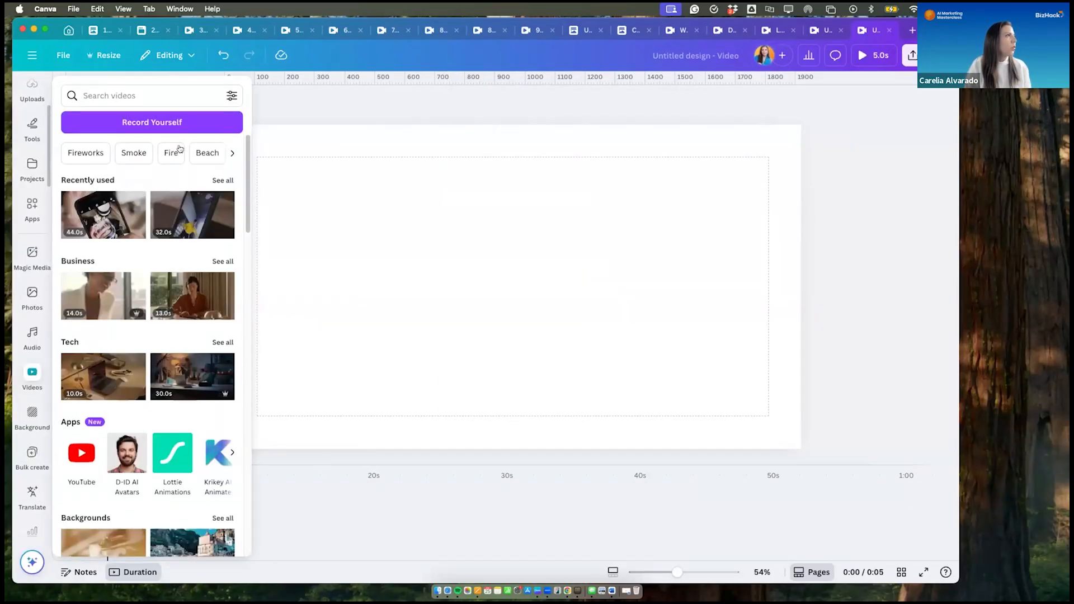
pyautogui.click(228, 97)
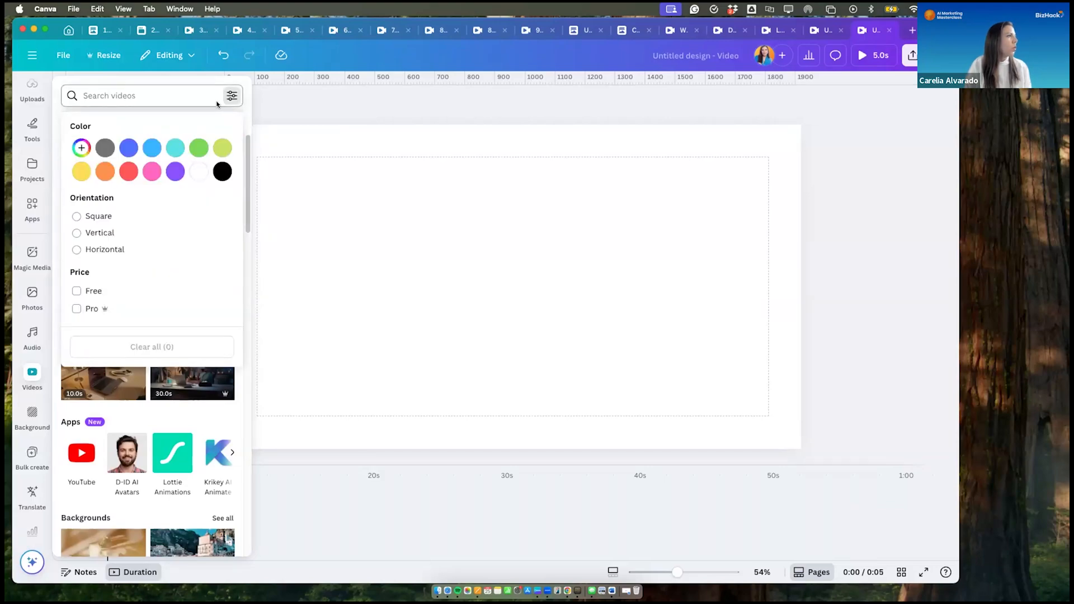
pyautogui.click(87, 250)
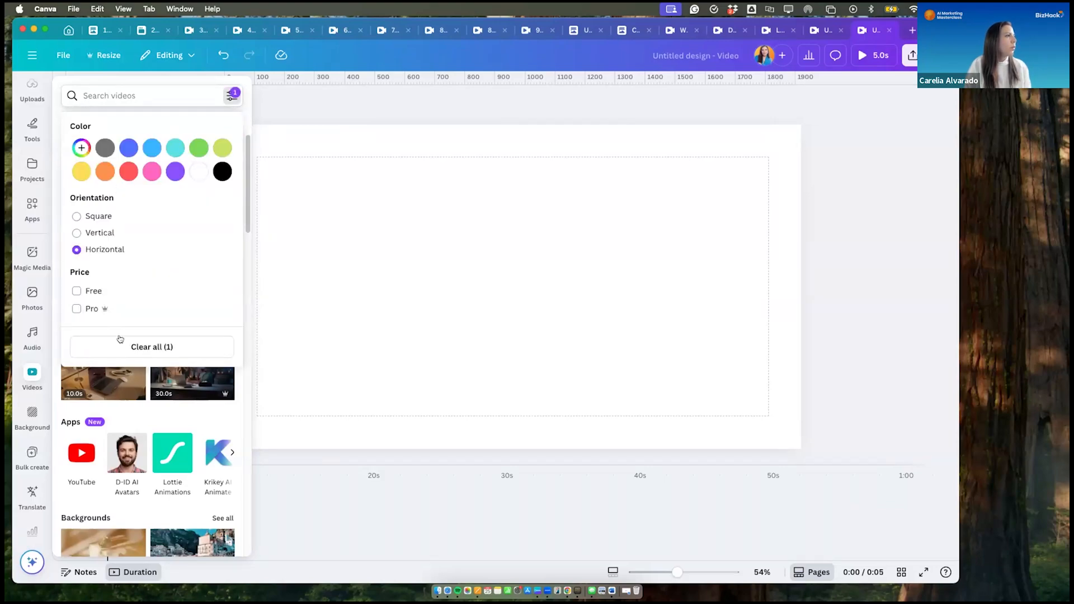
pyautogui.click(350, 278)
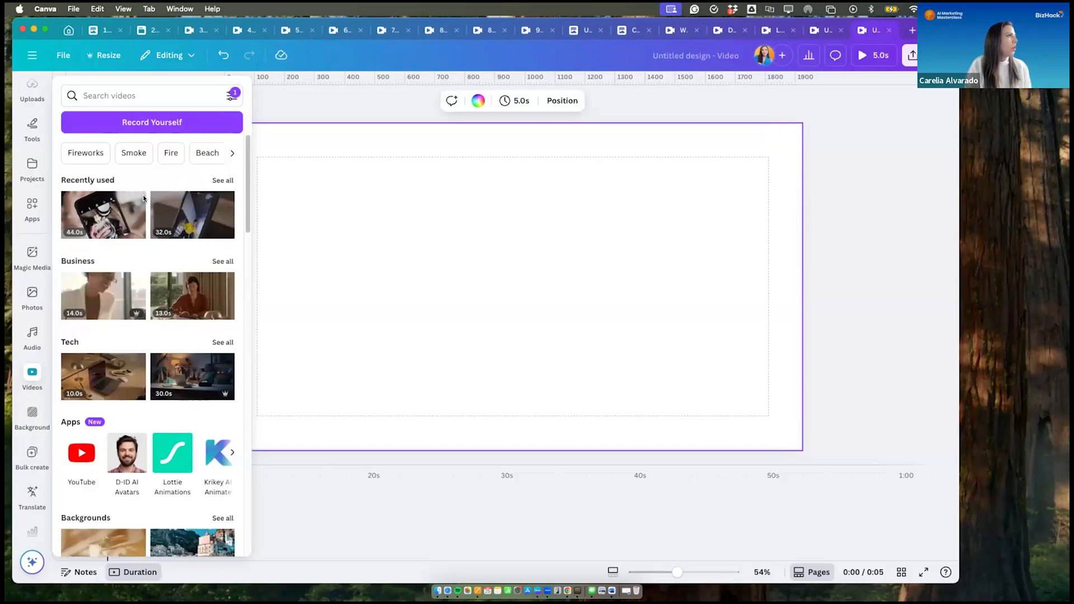
# - Filter the stock videos by Beach and set the 17-second sunset shoreline clip as the blank page's background
pyautogui.click(205, 153)
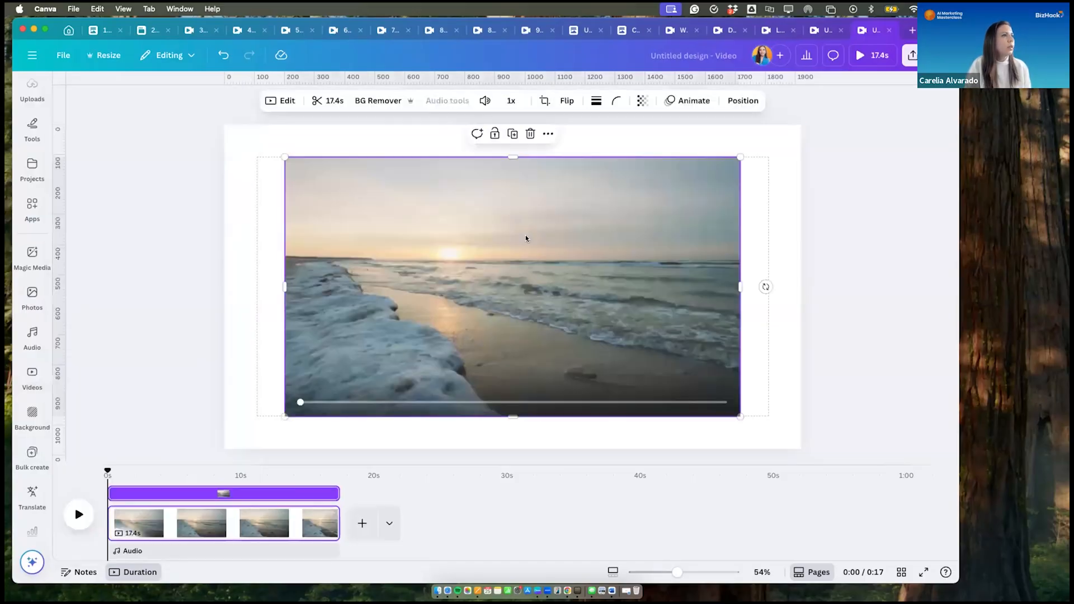
pyautogui.rightClick(528, 237)
pyautogui.click(567, 480)
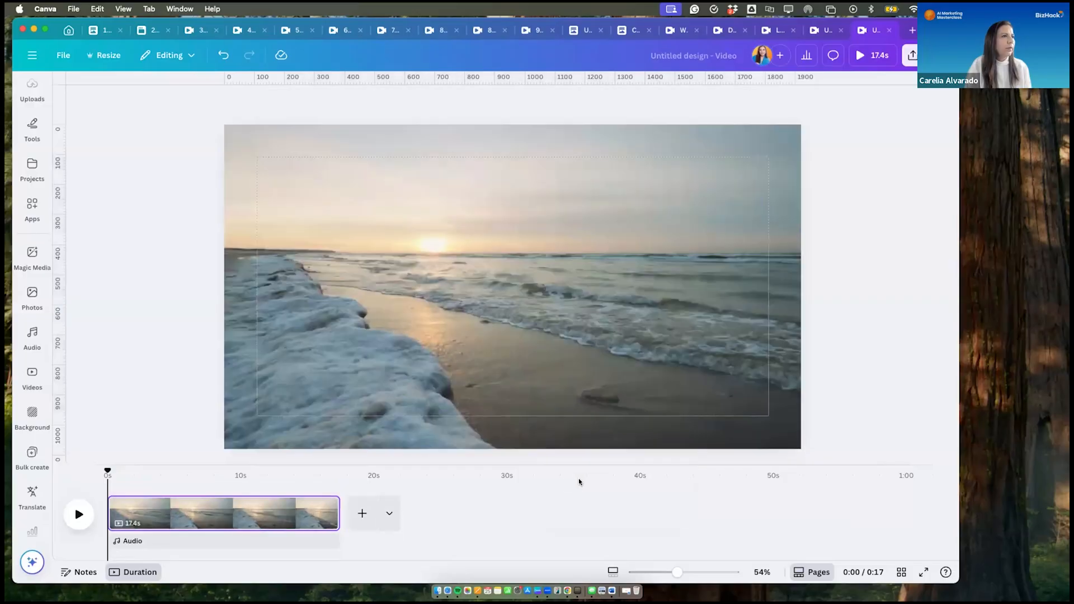
# - Start downloading the beach design as an MP4 video at 1080p (HD) quality
pyautogui.click(910, 55)
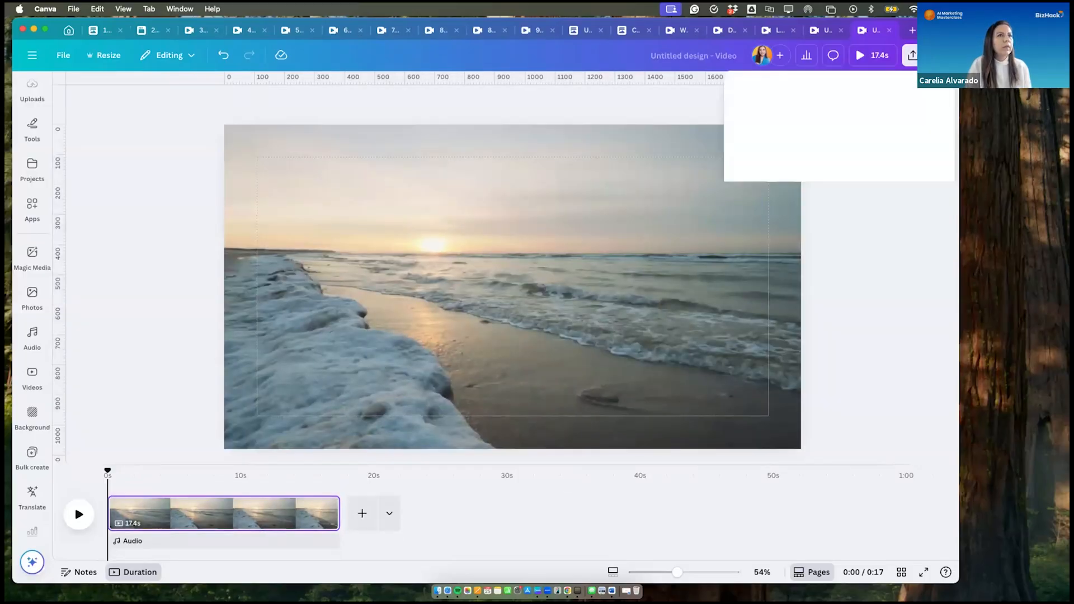
pyautogui.click(758, 284)
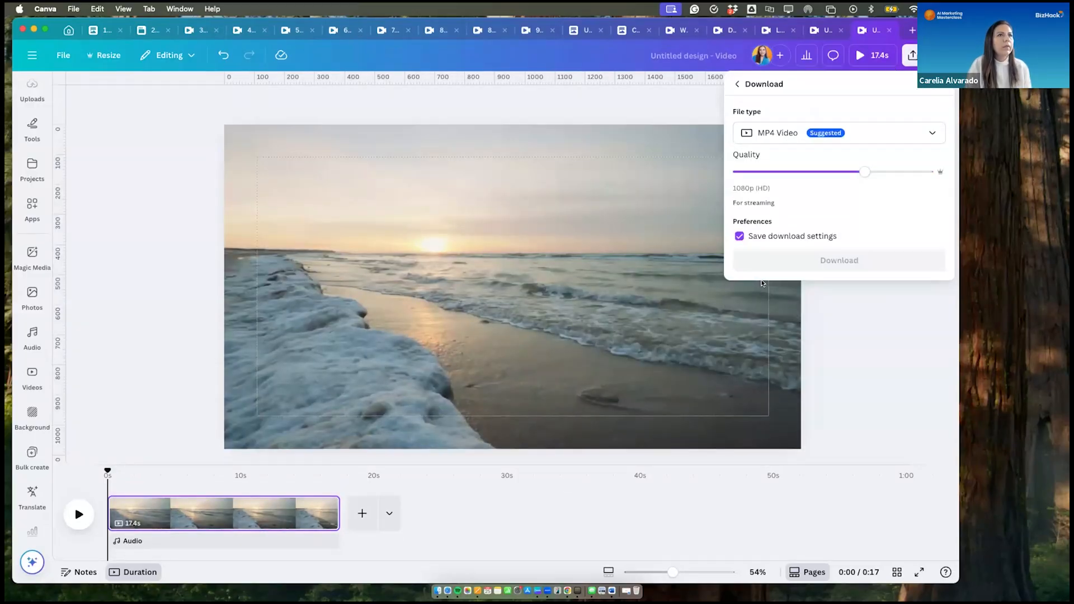
pyautogui.click(805, 260)
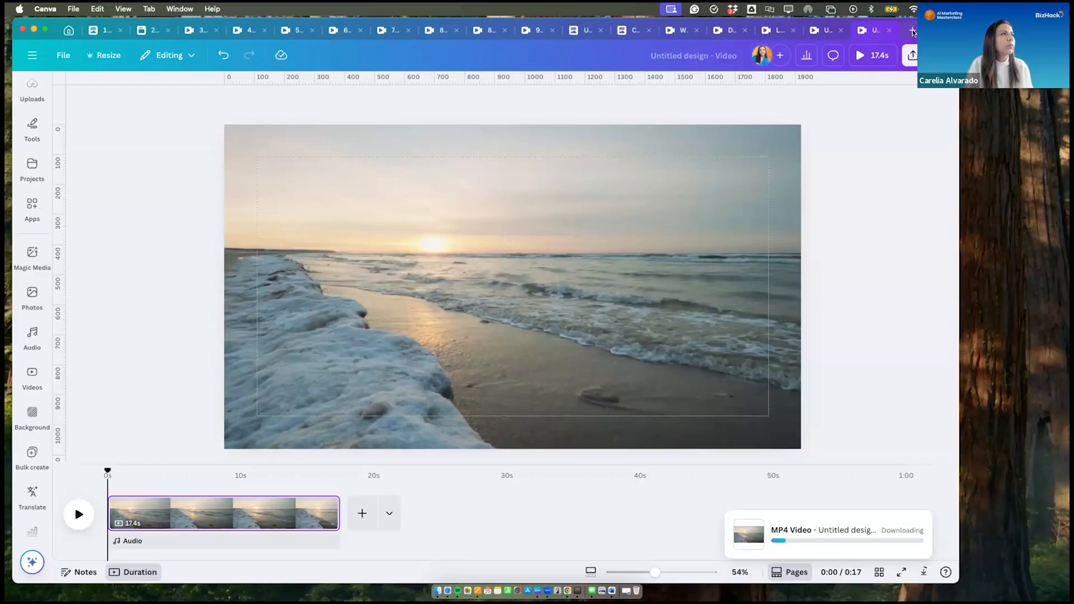
pyautogui.click(912, 32)
pyautogui.click(68, 29)
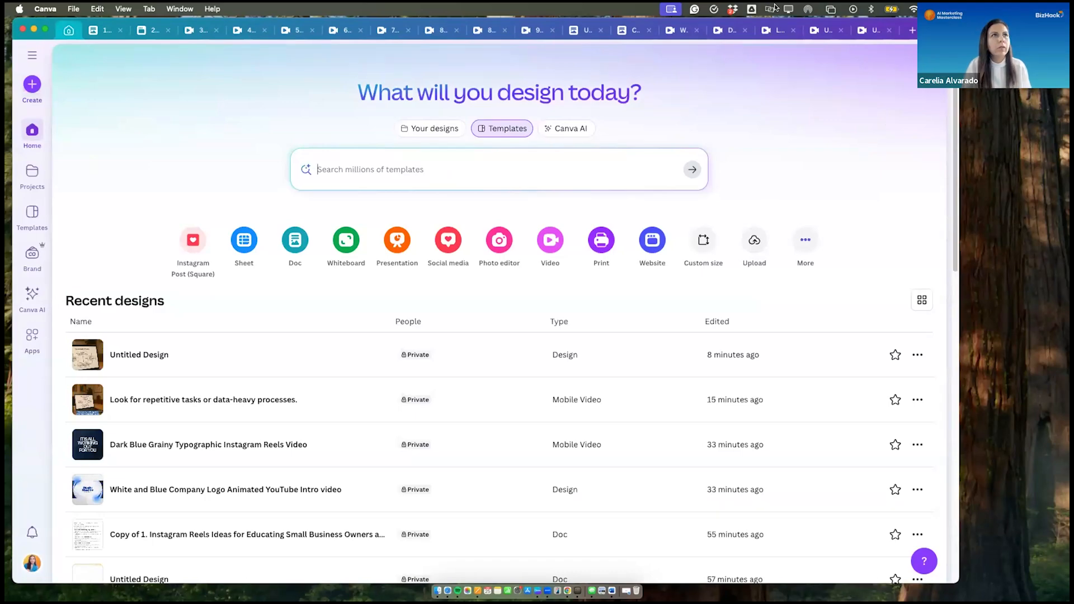
pyautogui.click(869, 32)
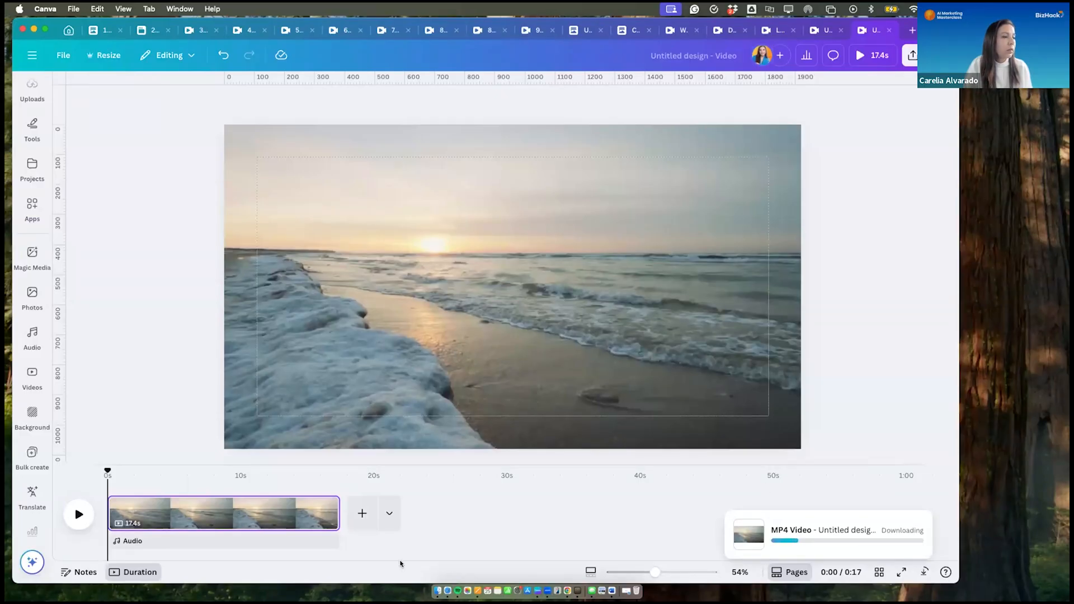
# - Trim the beach clip on the timeline to 4.6 seconds
pyautogui.moveTo(330, 510)
pyautogui.moveTo(252, 506); pyautogui.dragTo(161, 517)
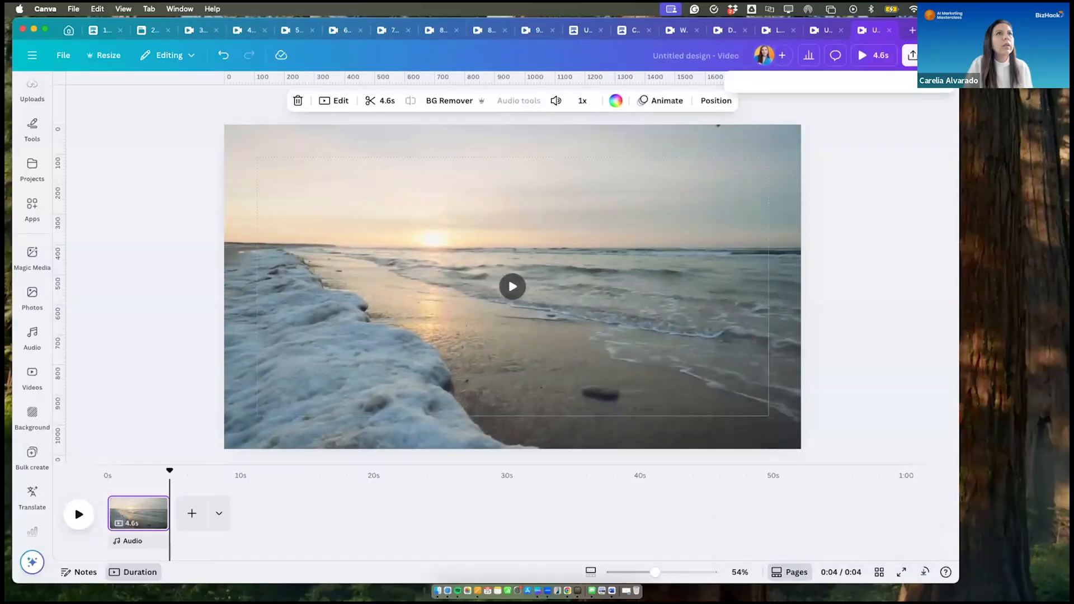
# - Save the downloaded MP4 in the Downloads folder as "Beach video"
pyautogui.click(910, 55)
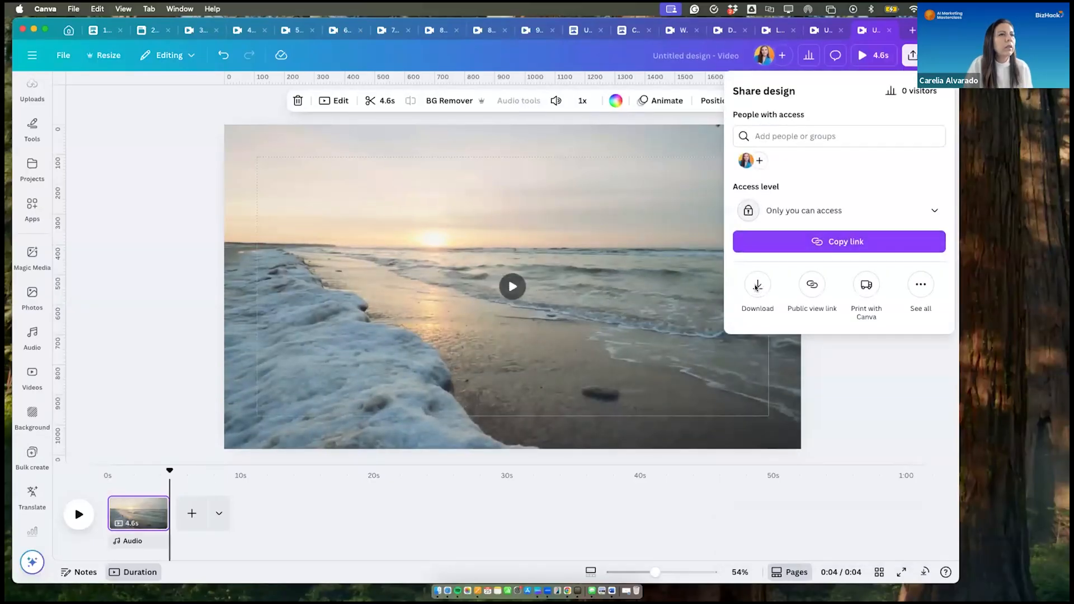
pyautogui.click(756, 286)
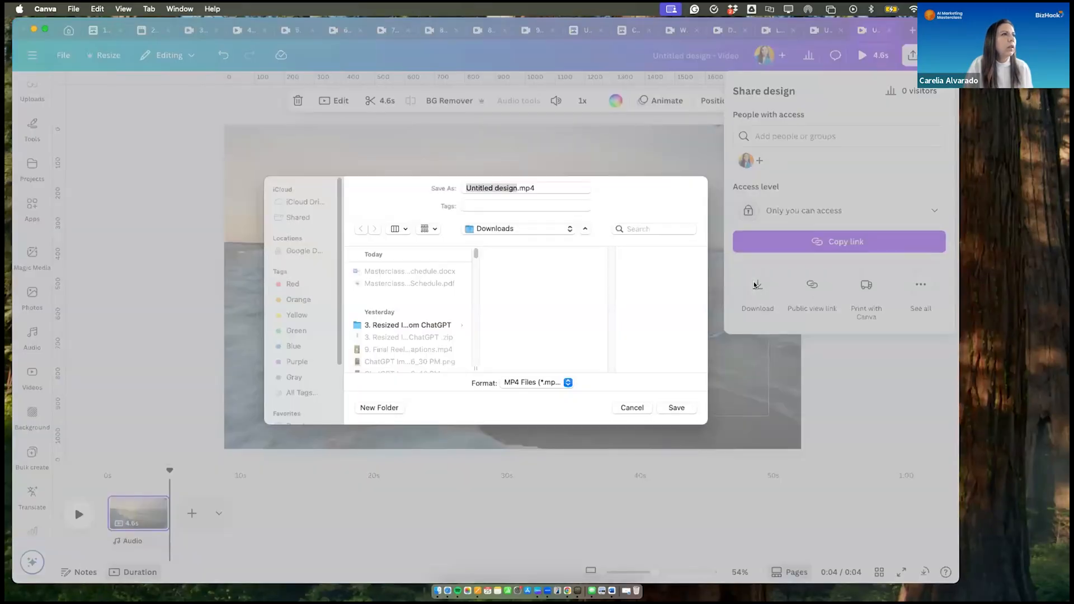
pyautogui.write('Beach')
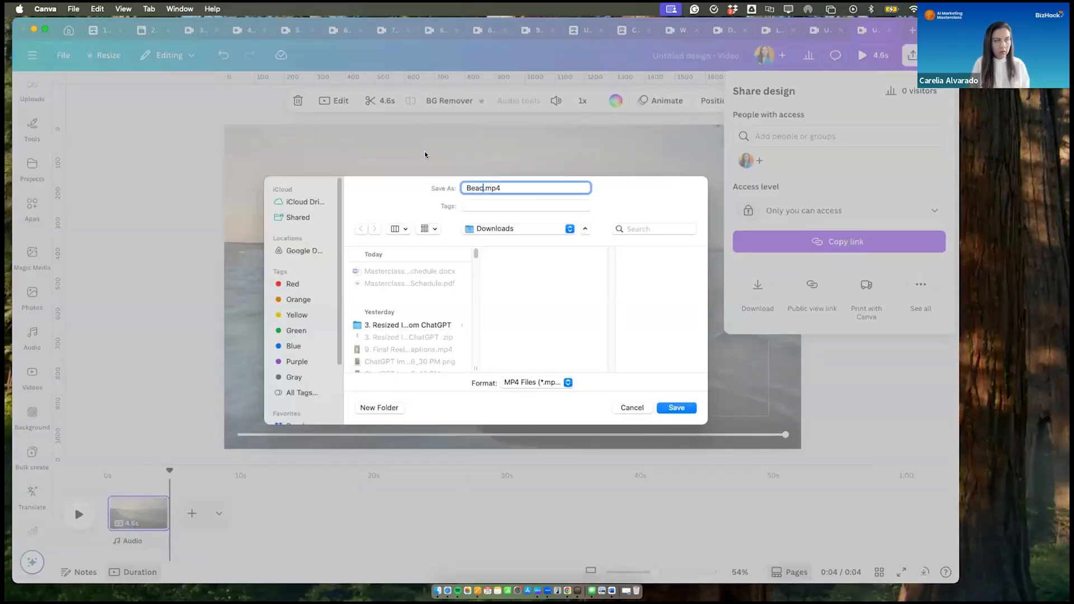
pyautogui.write(' video')
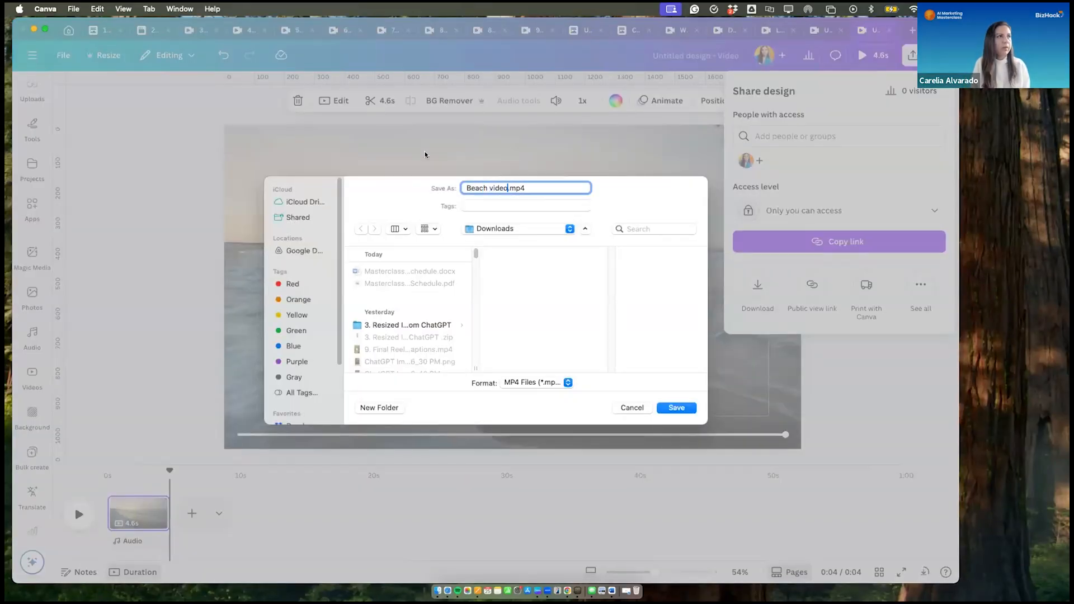
pyautogui.press('Return')
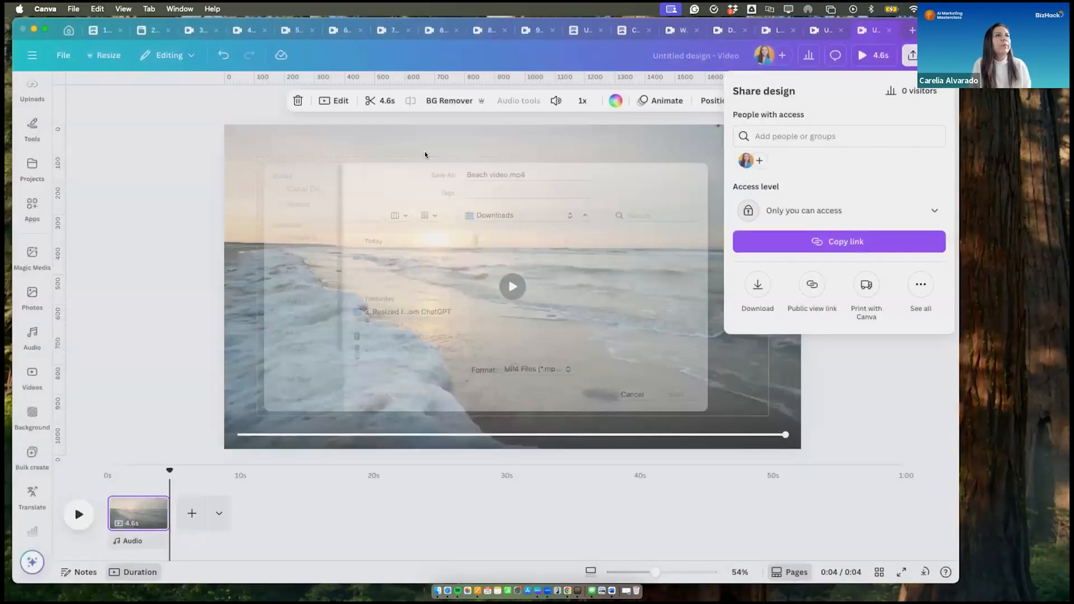
# - Create another new YouTube Intro (Landscape) design from the social media formats on the Canva home page
pyautogui.click(912, 30)
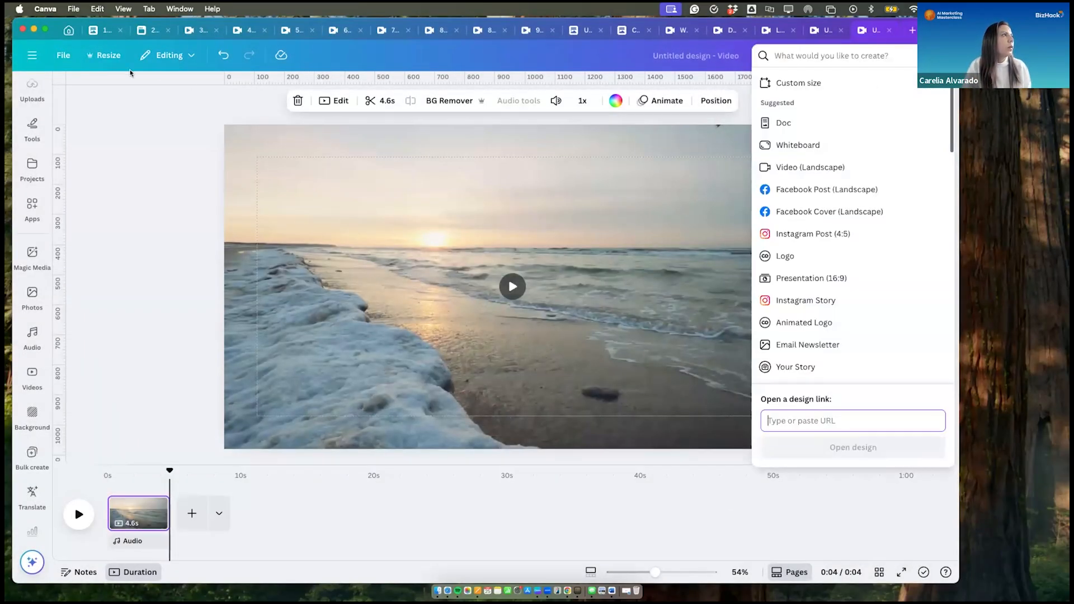
pyautogui.click(66, 28)
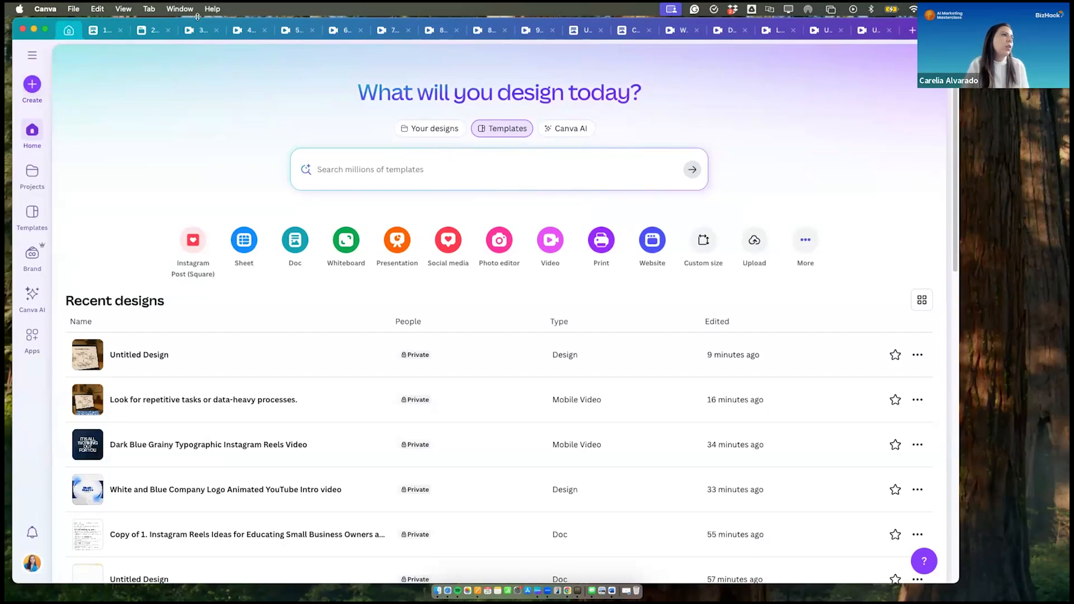
pyautogui.click(450, 241)
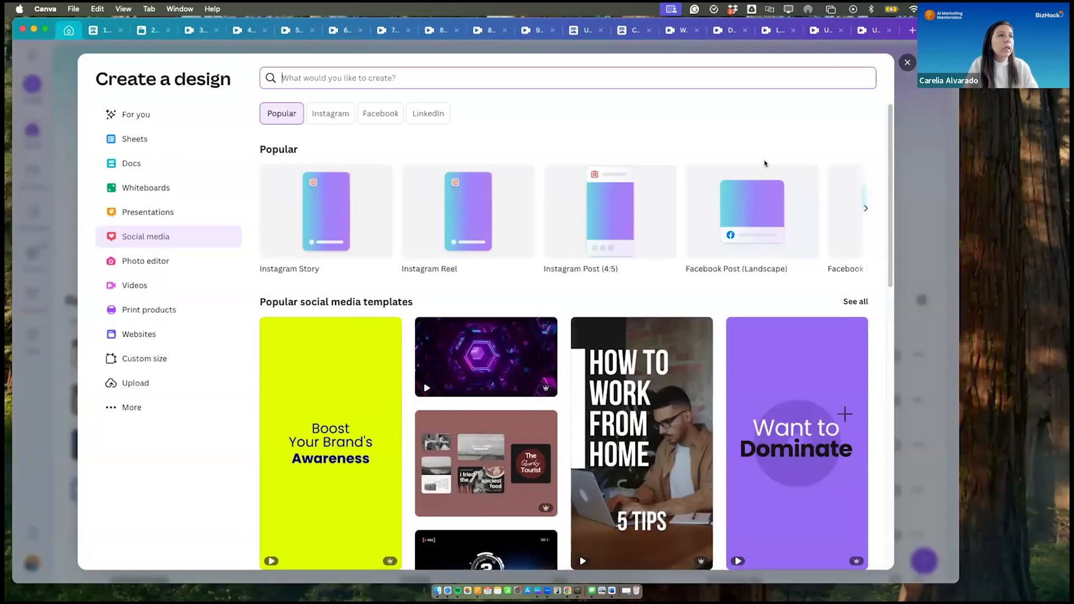
pyautogui.click(861, 210)
pyautogui.click(862, 210)
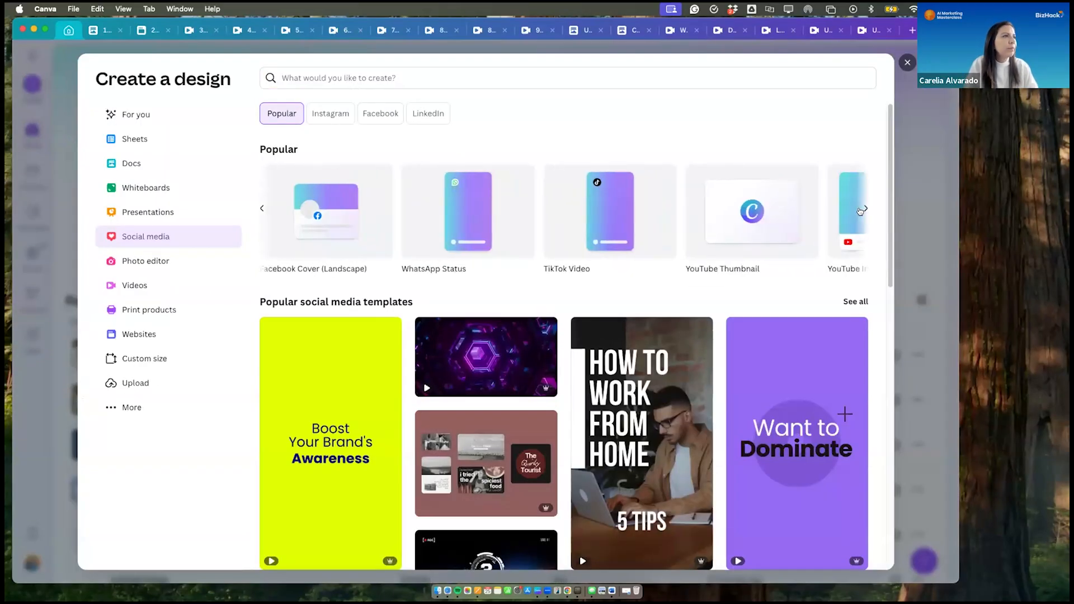
pyautogui.click(861, 209)
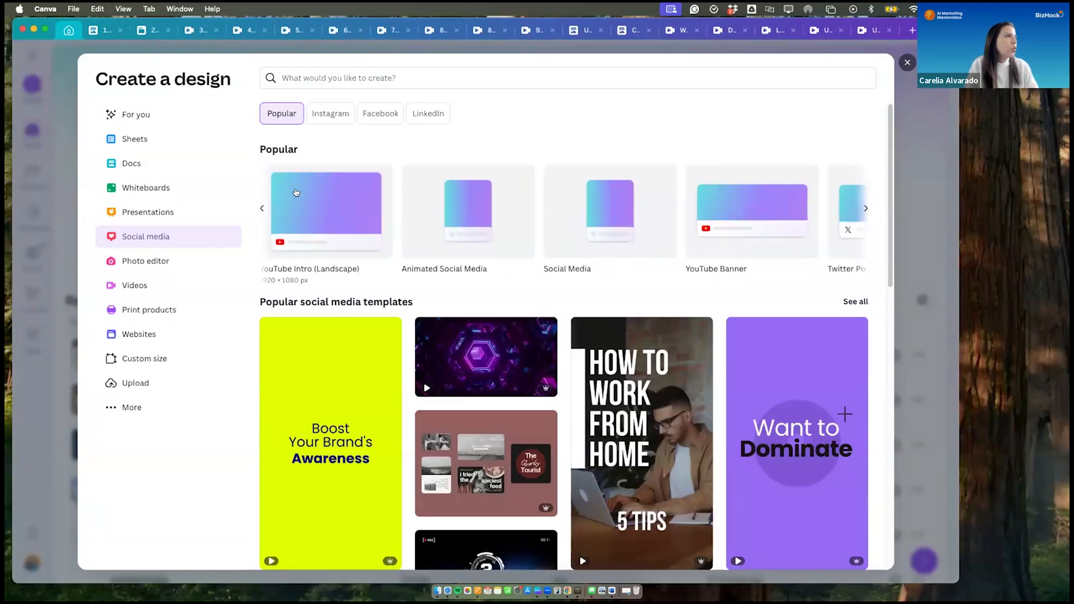
pyautogui.click(320, 210)
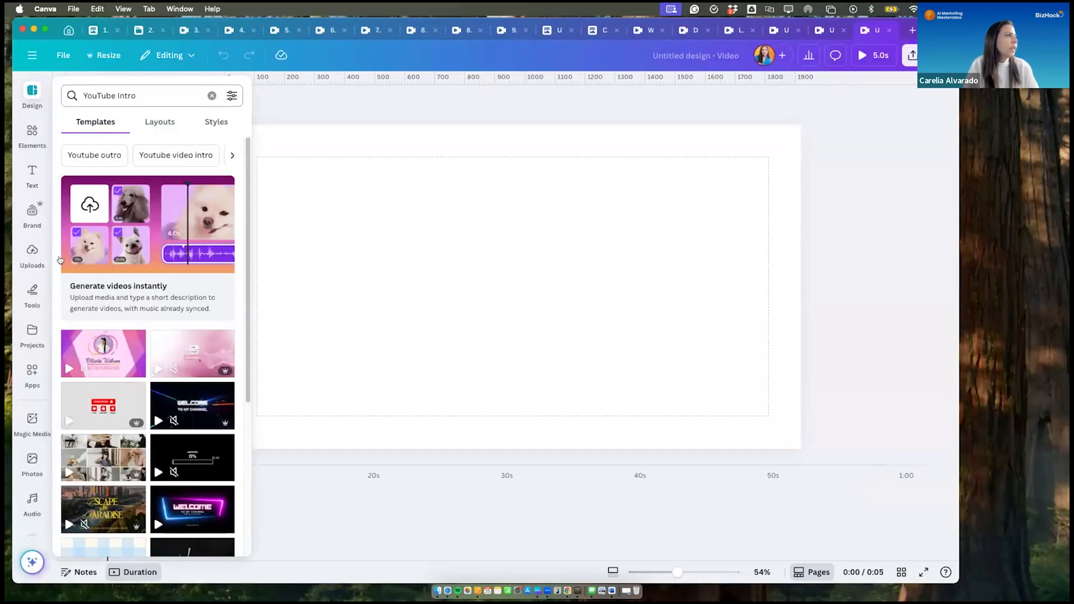
# - Upload Beach video.mp4 from the Downloads folder and add it to the blank YouTube Intro page
pyautogui.click(31, 250)
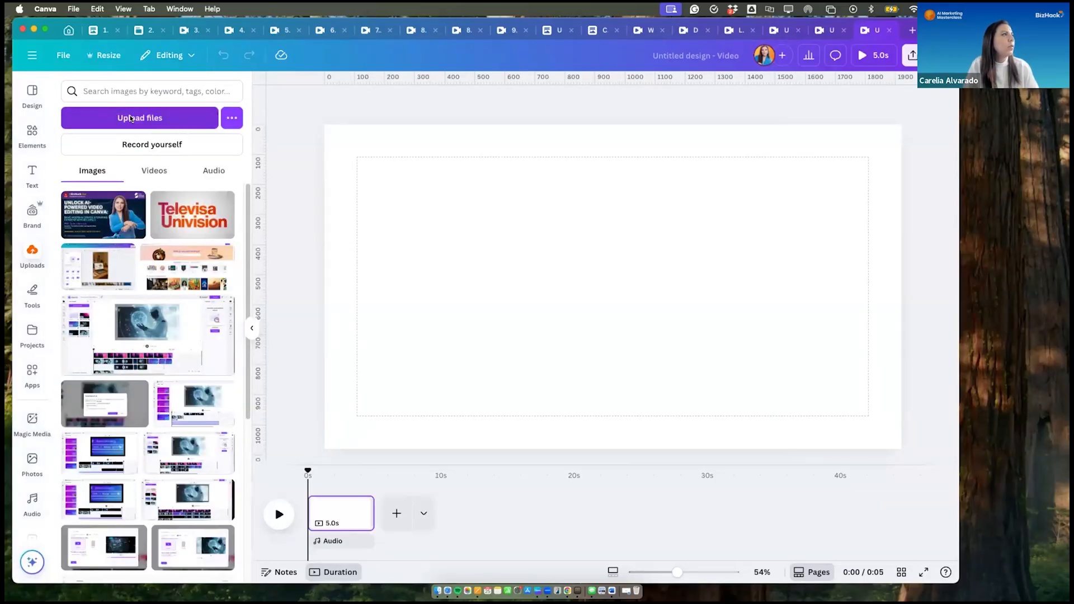
pyautogui.click(130, 119)
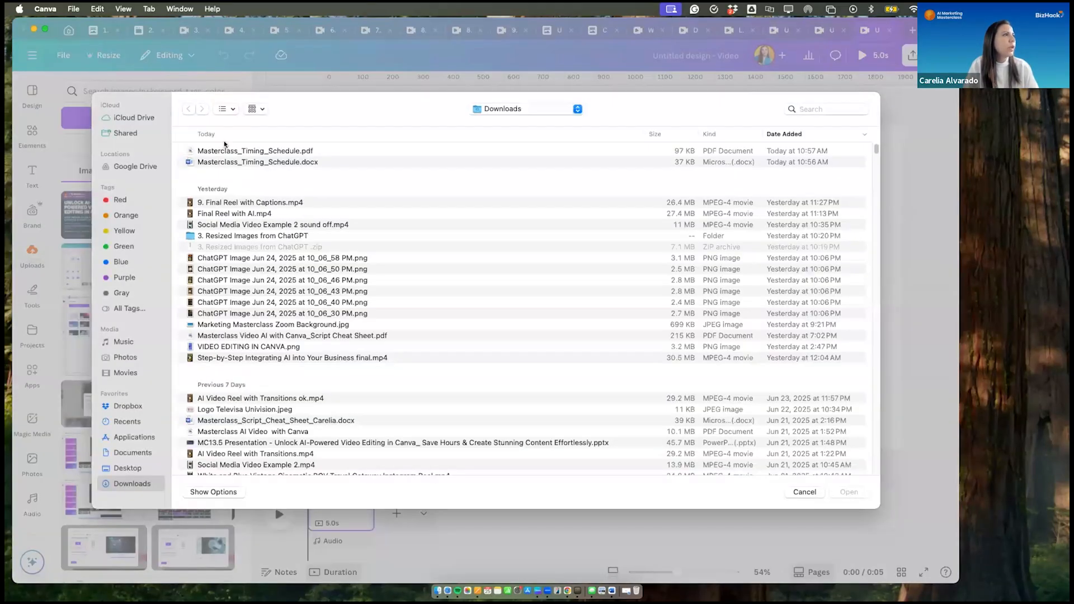
pyautogui.click(225, 151)
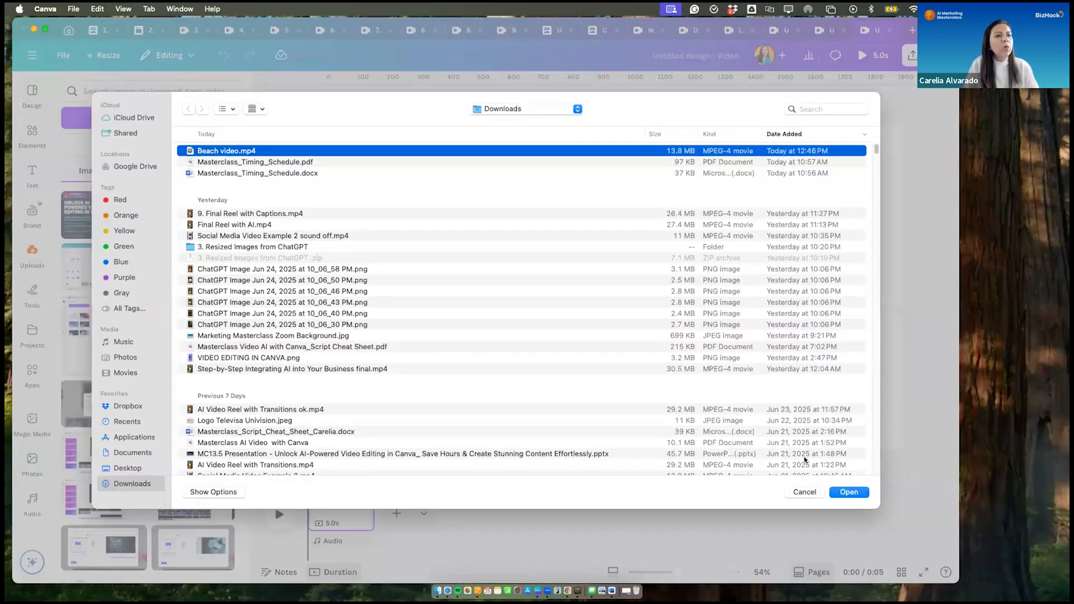
pyautogui.click(849, 493)
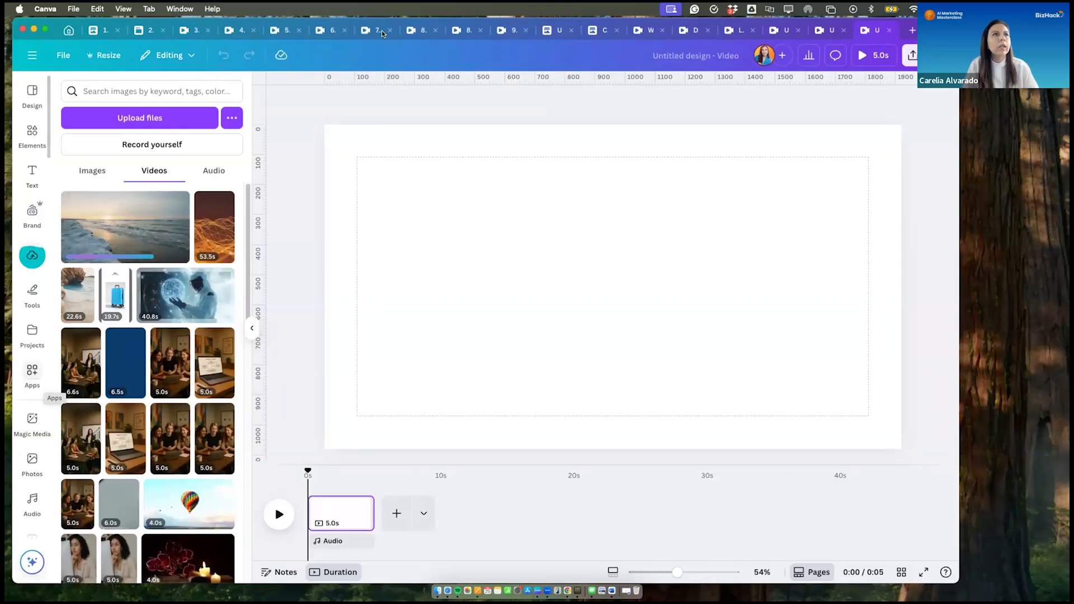
pyautogui.moveTo(156, 231)
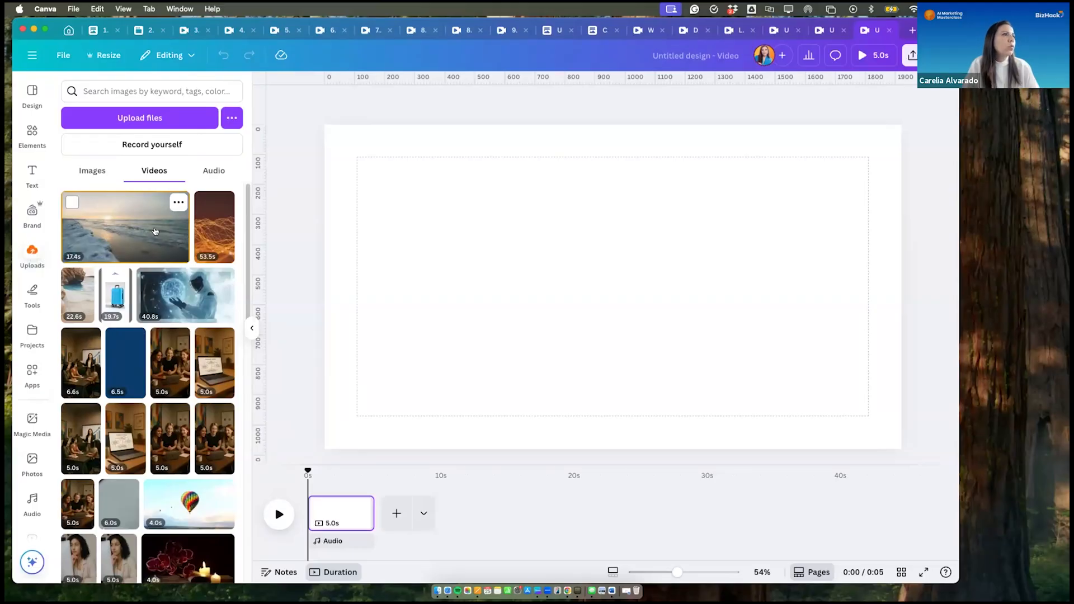
pyautogui.click(126, 226)
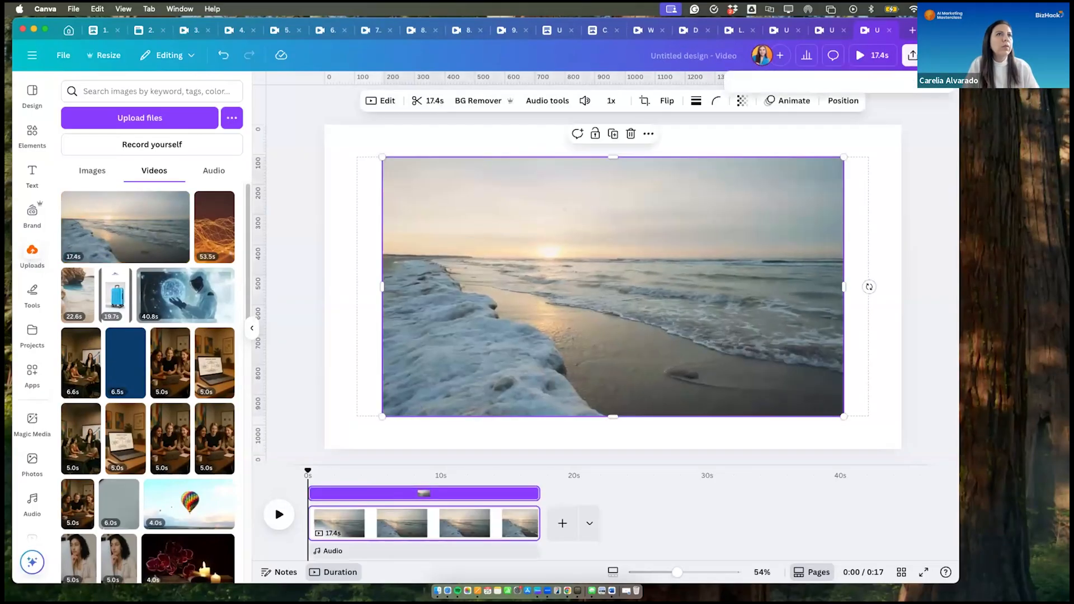
# - View the Google Drive folder choices among the design's save and publish options, then close them
pyautogui.click(912, 55)
pyautogui.click(920, 283)
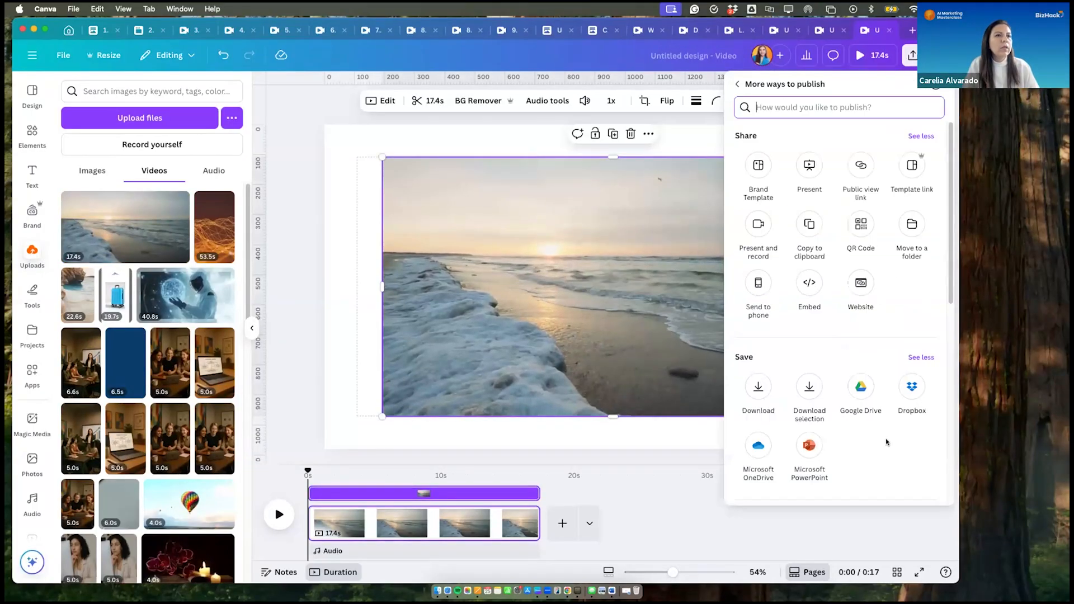
pyautogui.click(860, 387)
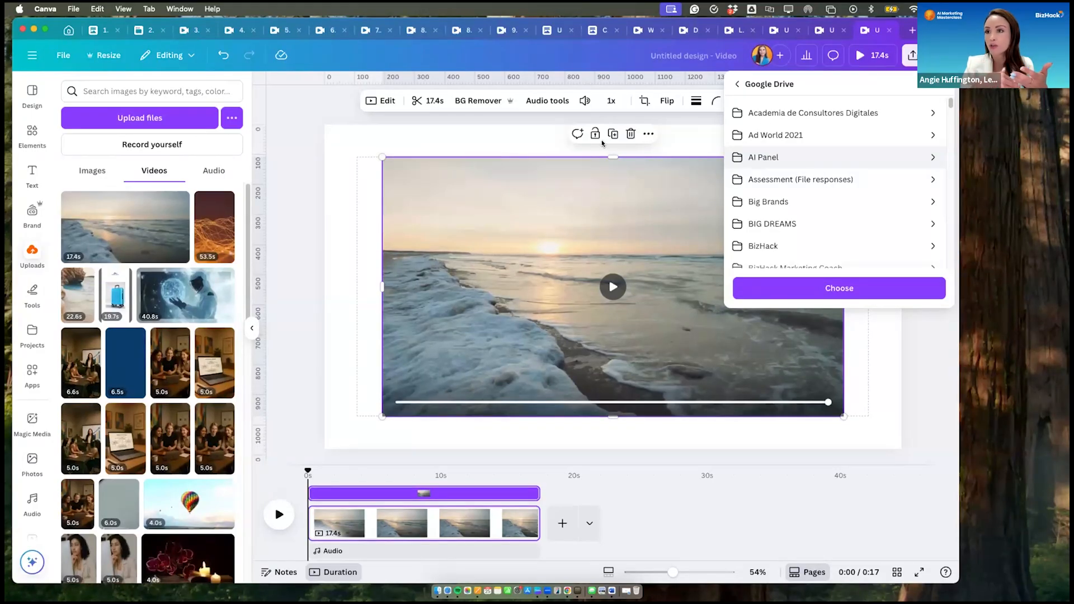
pyautogui.click(924, 405)
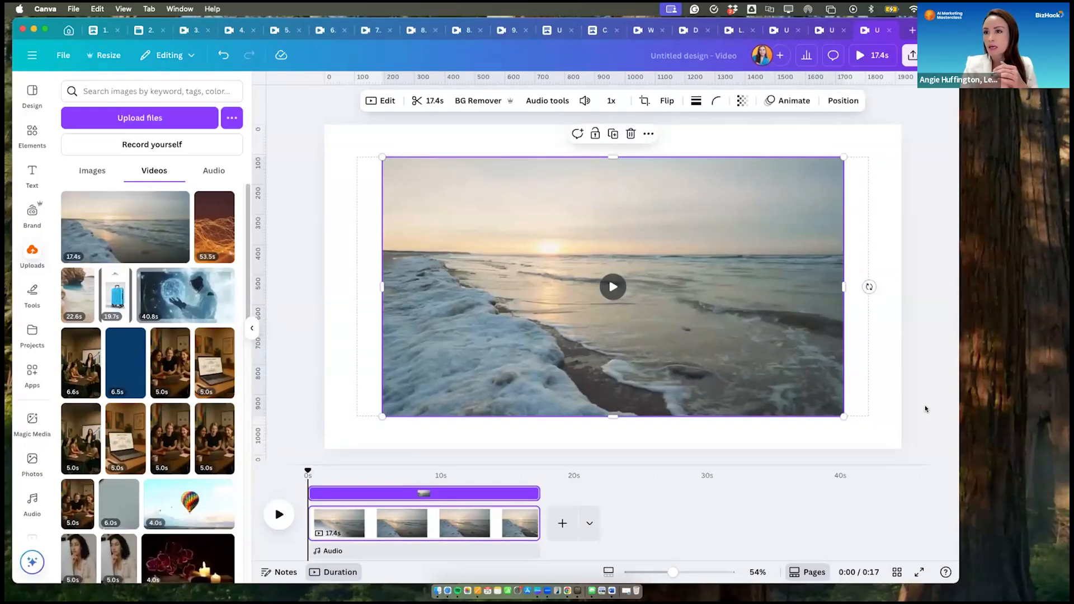
# - Set the beach video as the page background, add a blank page after it, and return the playhead to the start
pyautogui.rightClick(660, 186)
pyautogui.click(716, 427)
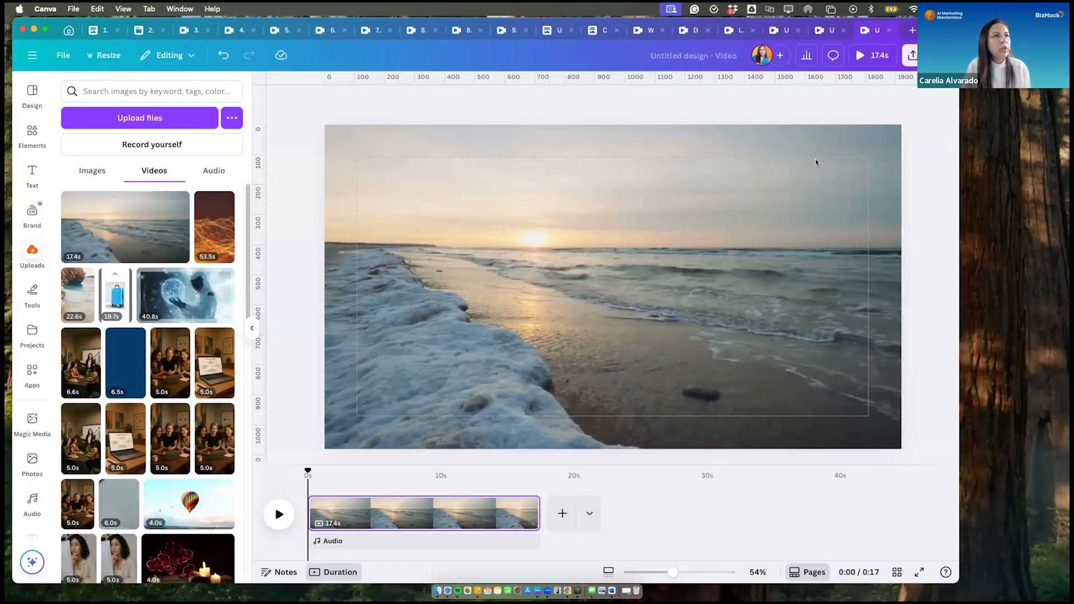
pyautogui.click(662, 287)
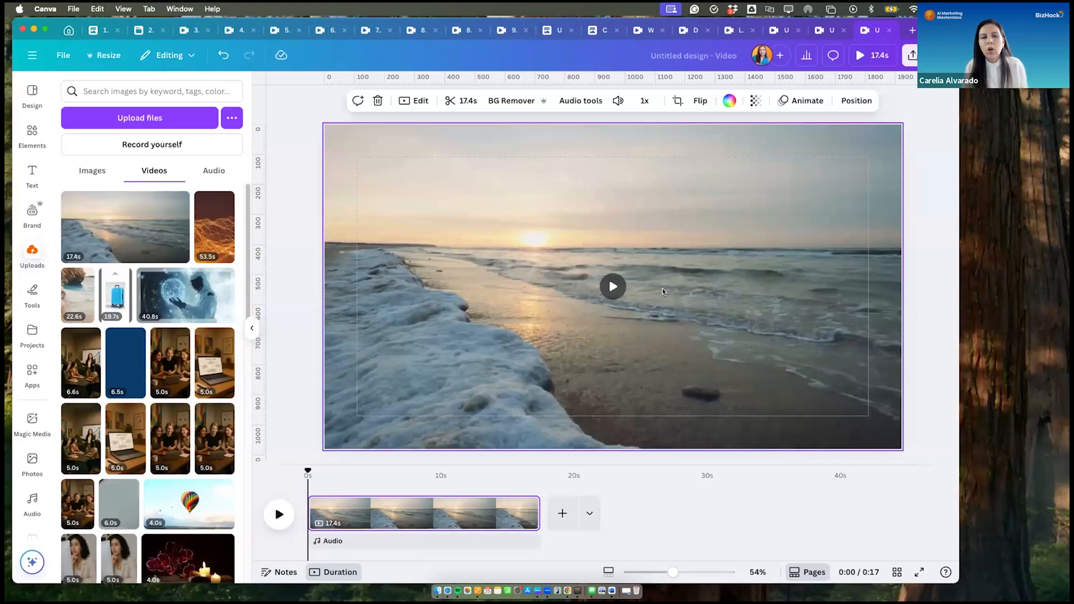
pyautogui.click(561, 513)
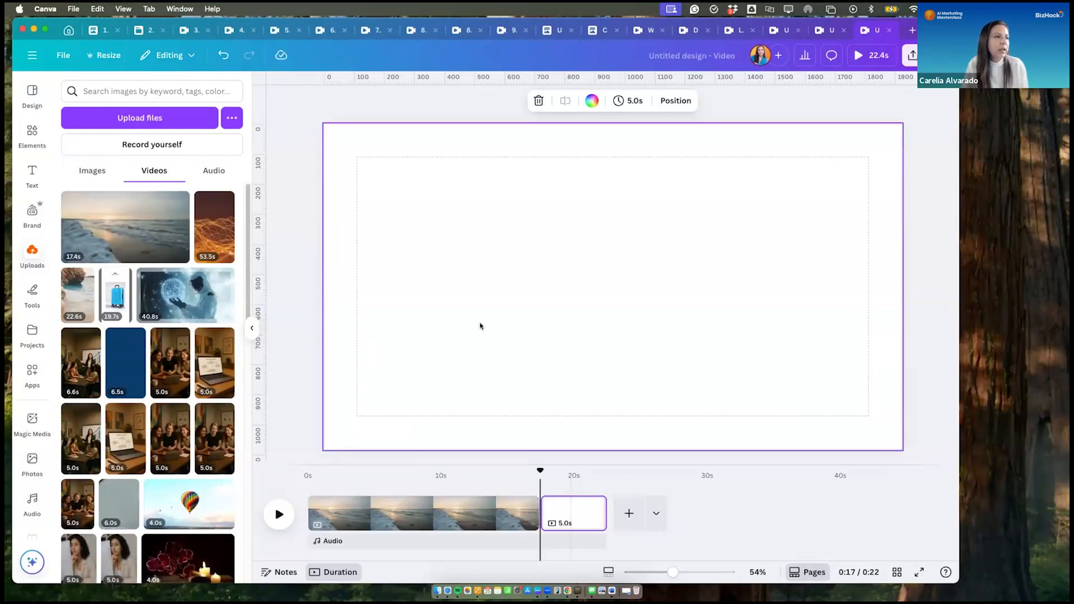
pyautogui.moveTo(539, 471); pyautogui.dragTo(310, 483)
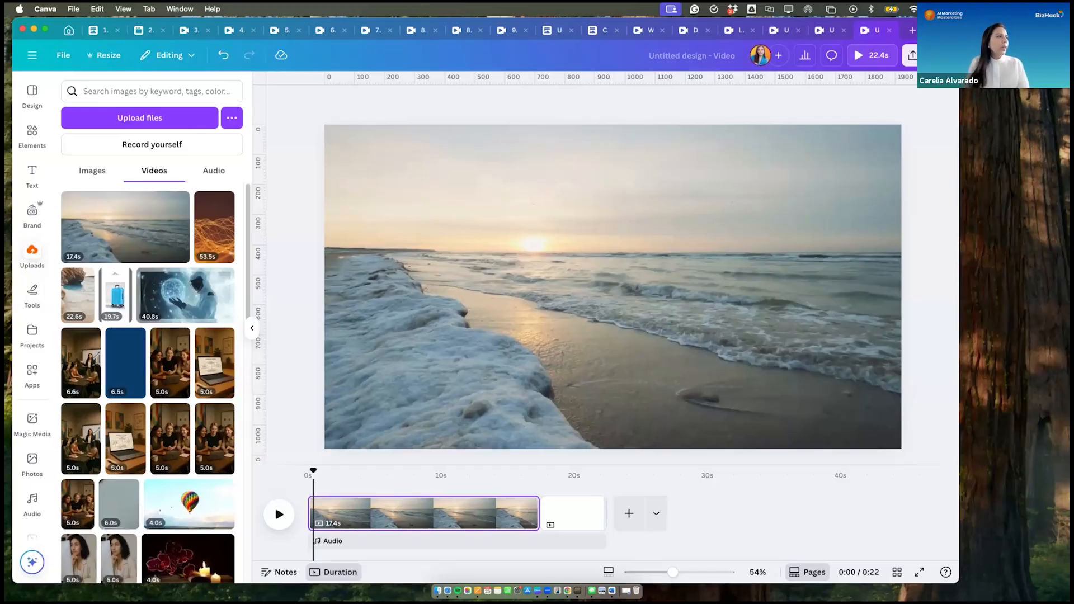
# - Browse the AI generation category of the Canva apps
pyautogui.click(38, 376)
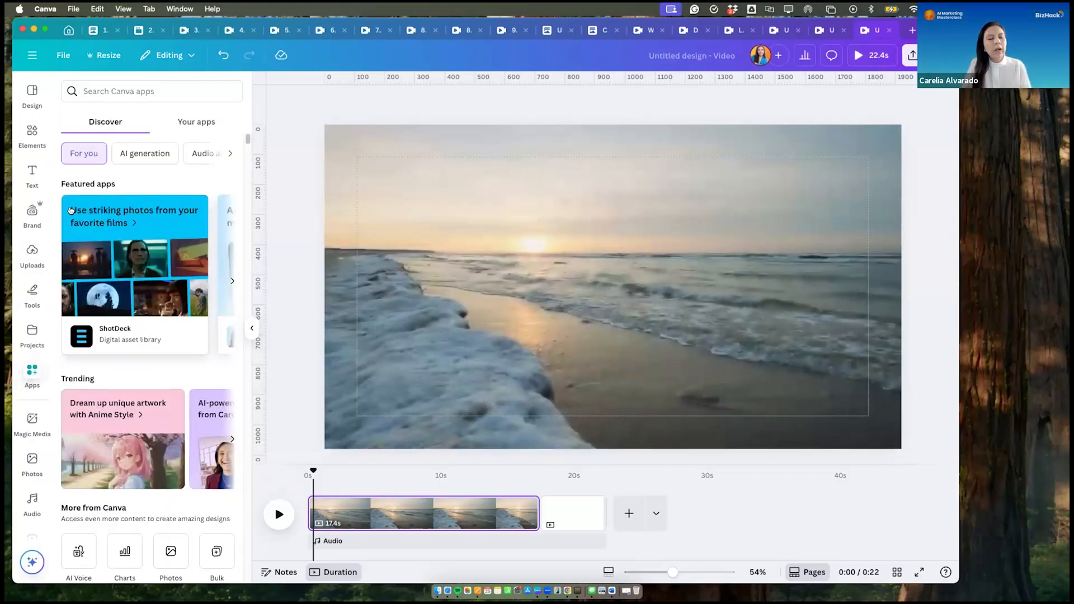
pyautogui.click(135, 151)
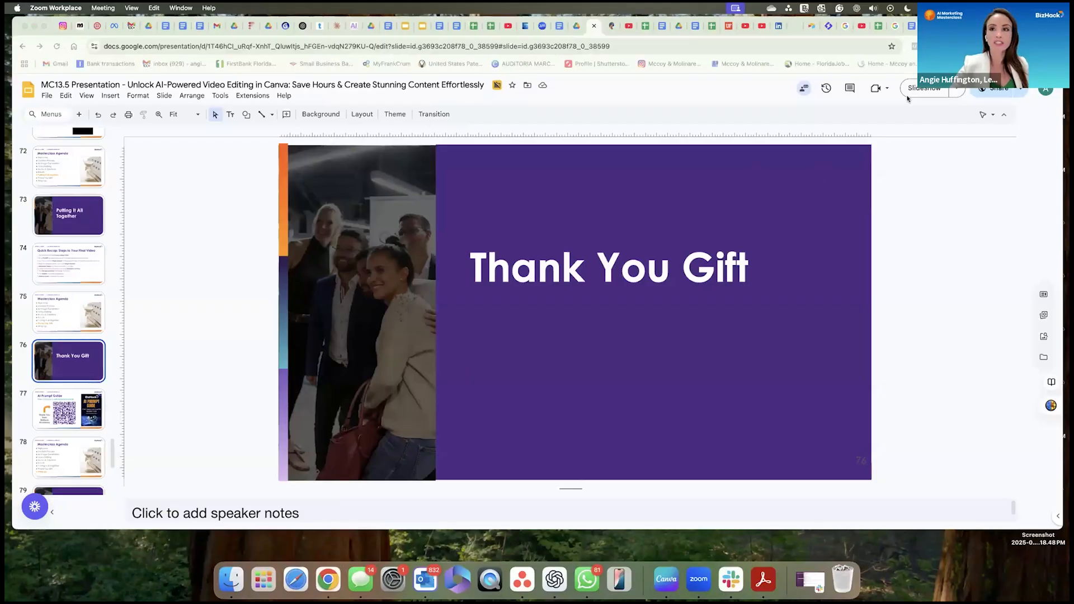
# - Start the slideshow of the MC13.5 presentation in Google Slides from the "Thank You Gift" slide
pyautogui.click(914, 89)
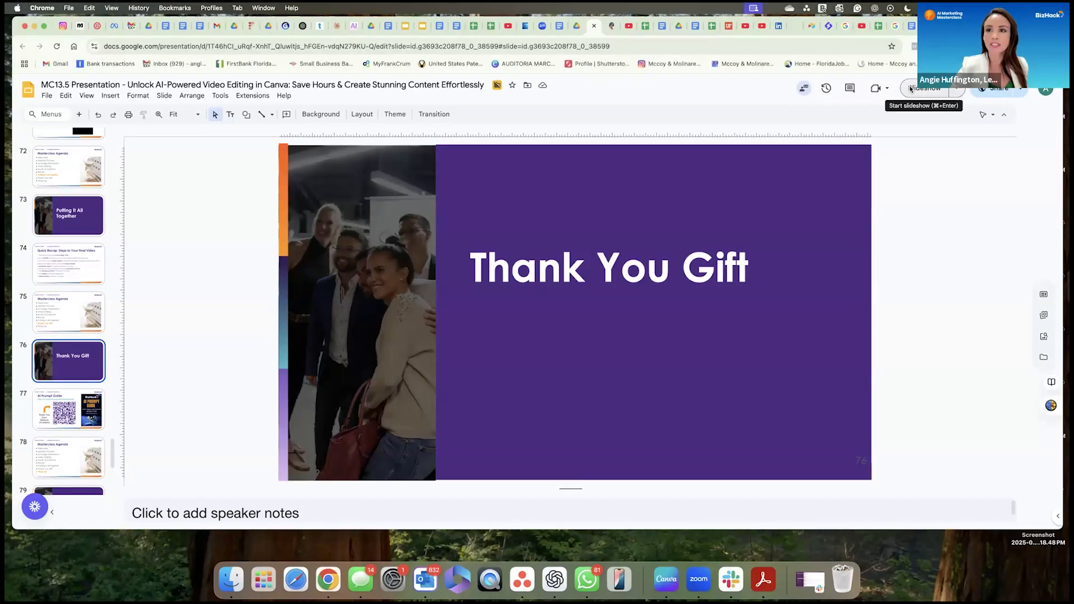
pyautogui.click(911, 89)
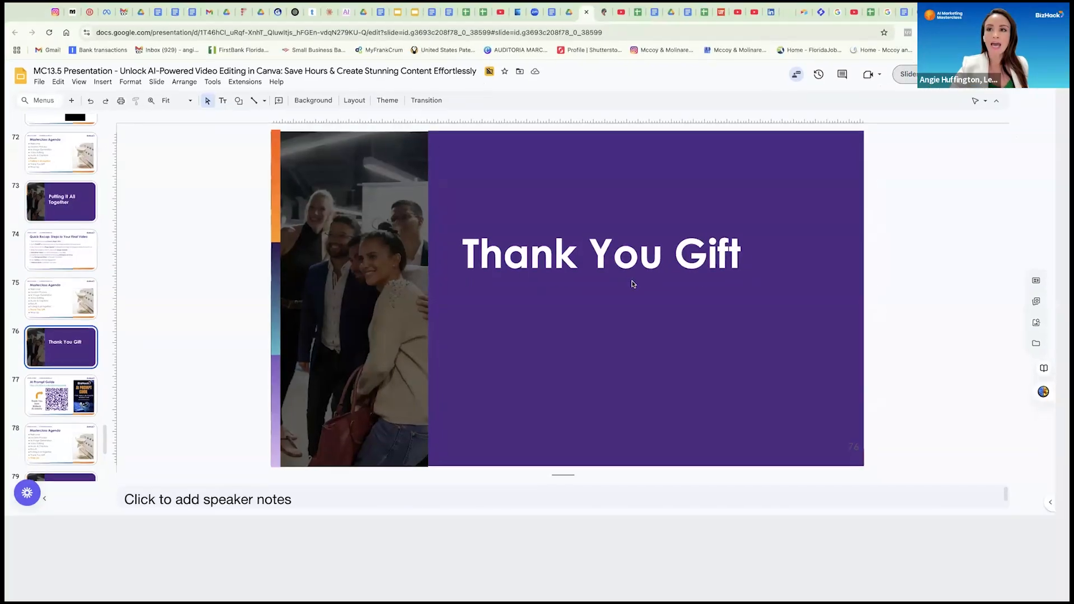